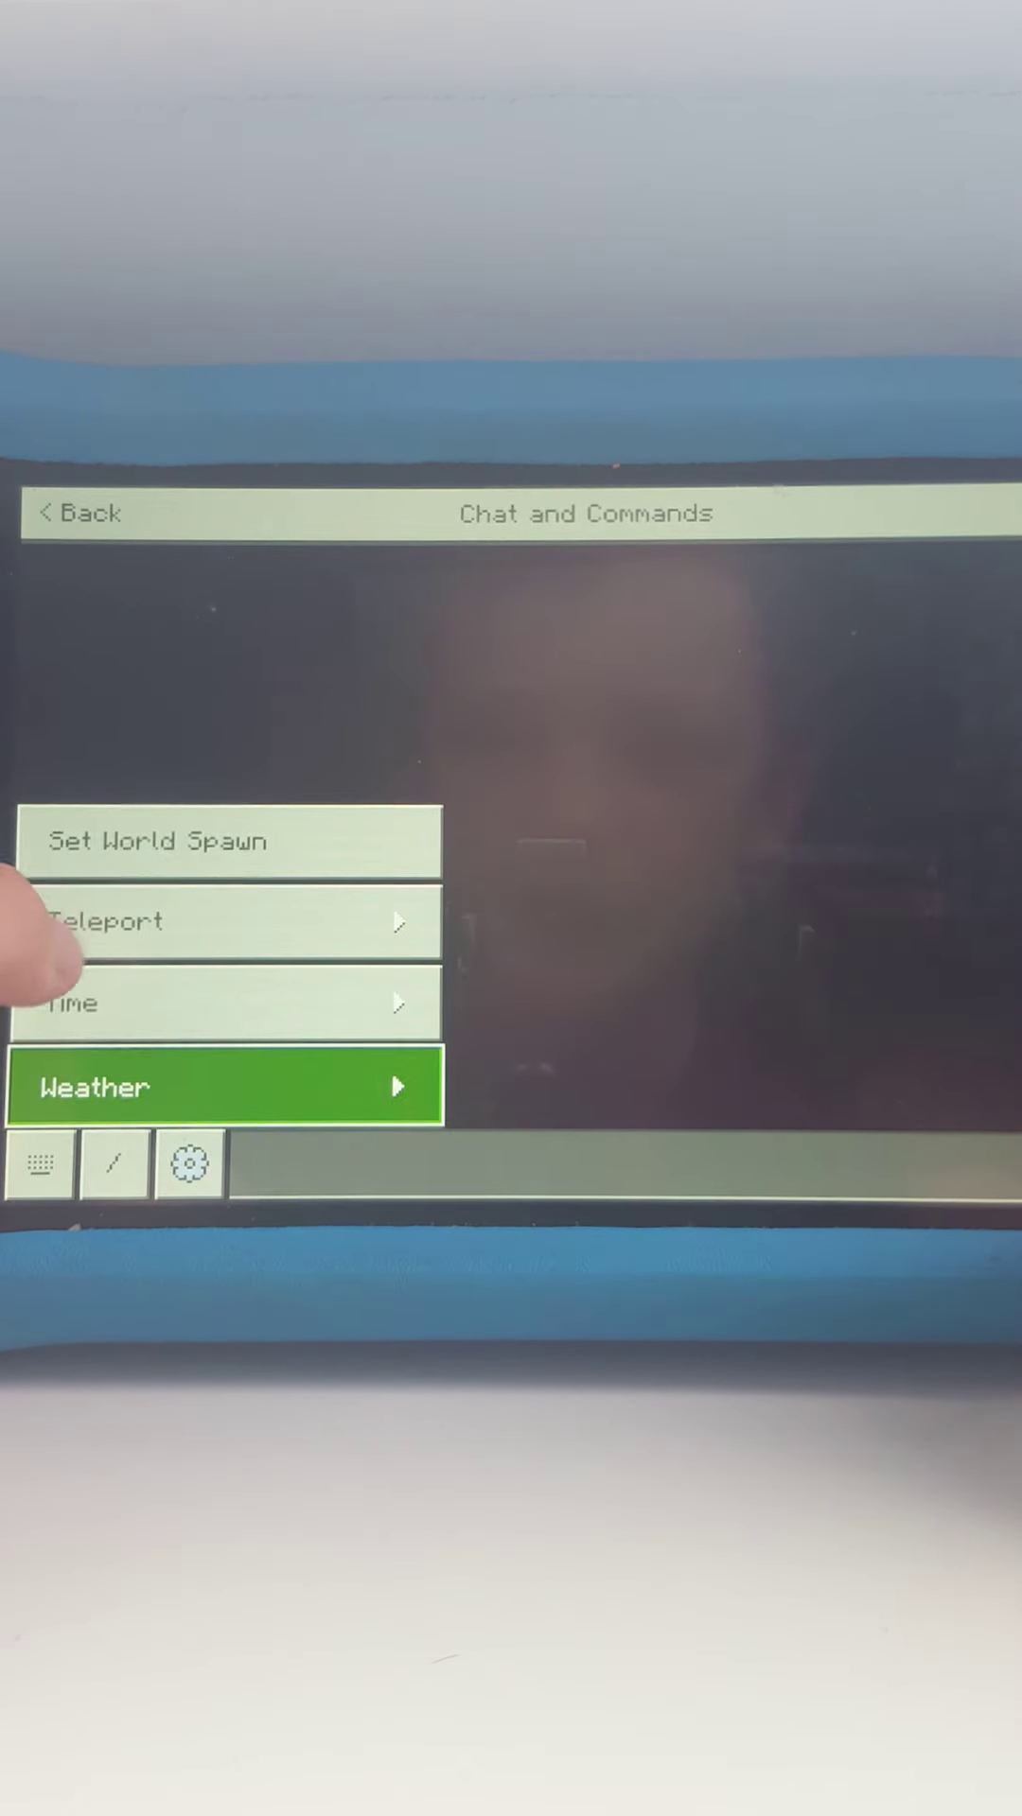
Clear the weather, walk from the red base onto the grass, and open the creative inventory.
key("Return")
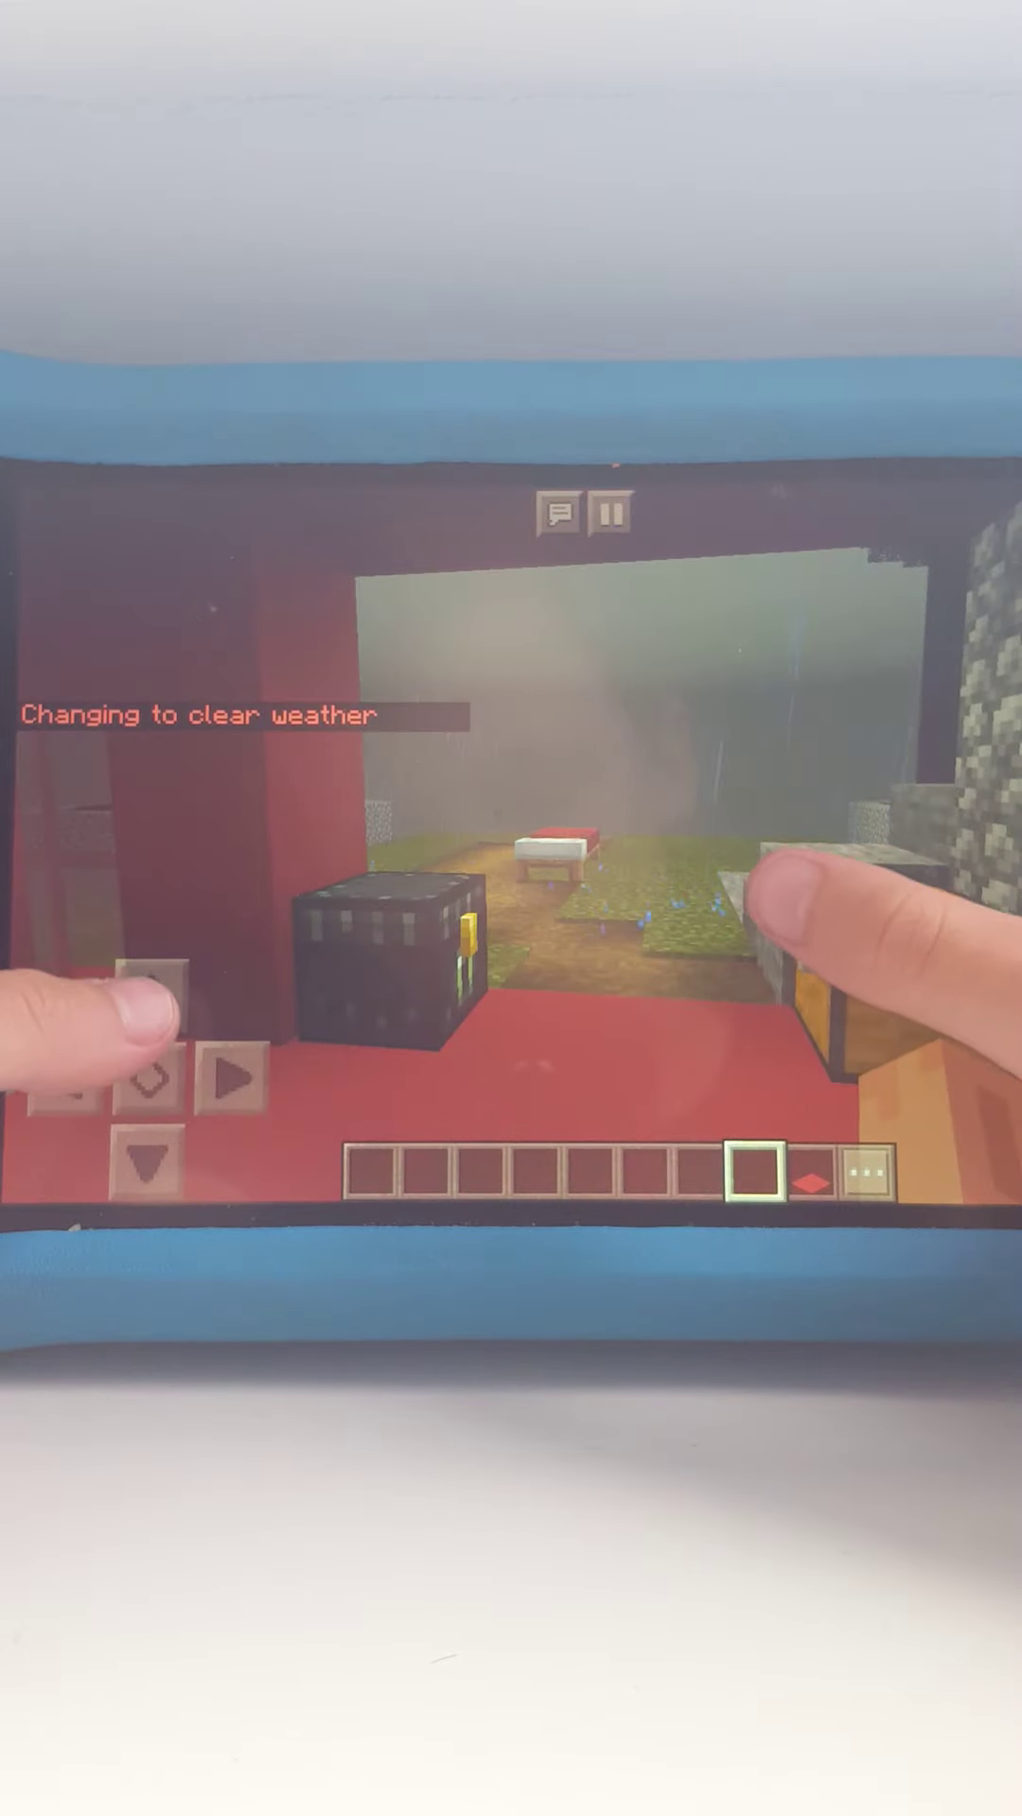
left_click(149, 994)
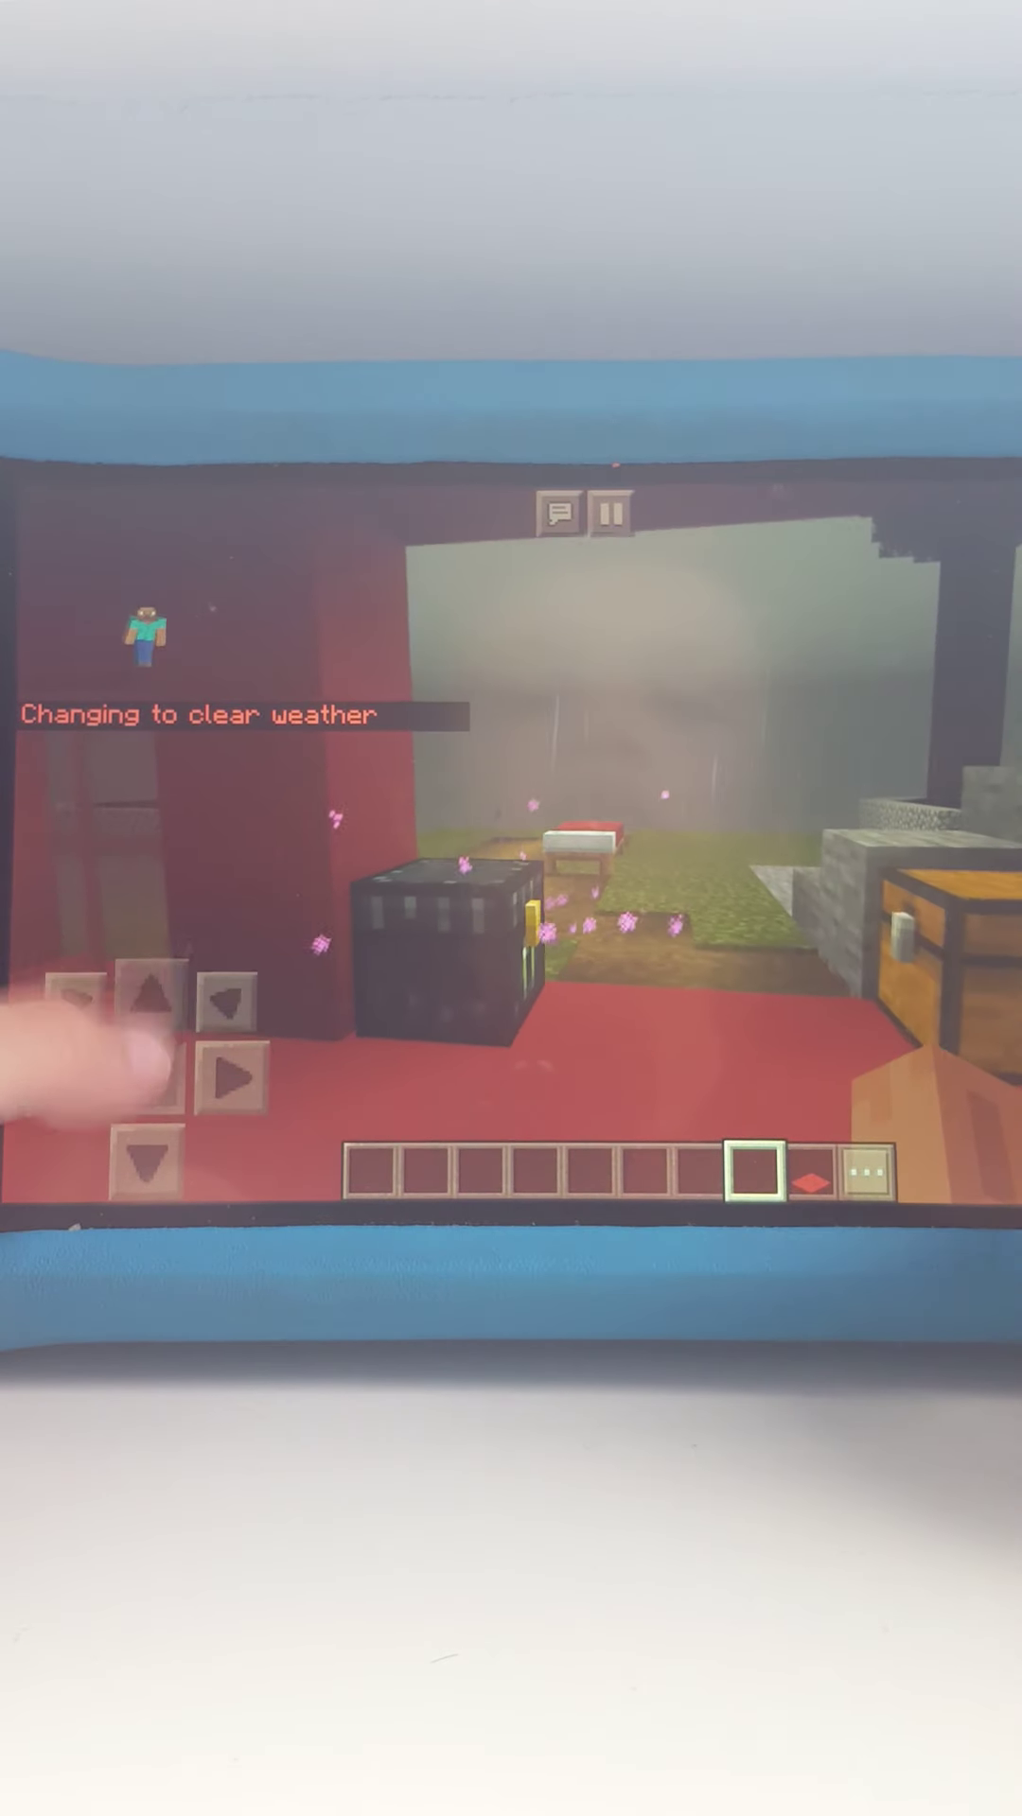
mouse_move(872, 1035)
left_mouse_down()
mouse_move(994, 879)
mouse_move(932, 852)
mouse_move(924, 994)
mouse_move(924, 892)
mouse_move(859, 916)
mouse_move(994, 932)
mouse_move(871, 932)
mouse_move(900, 893)
mouse_move(851, 994)
mouse_move(952, 1099)
left_mouse_up()
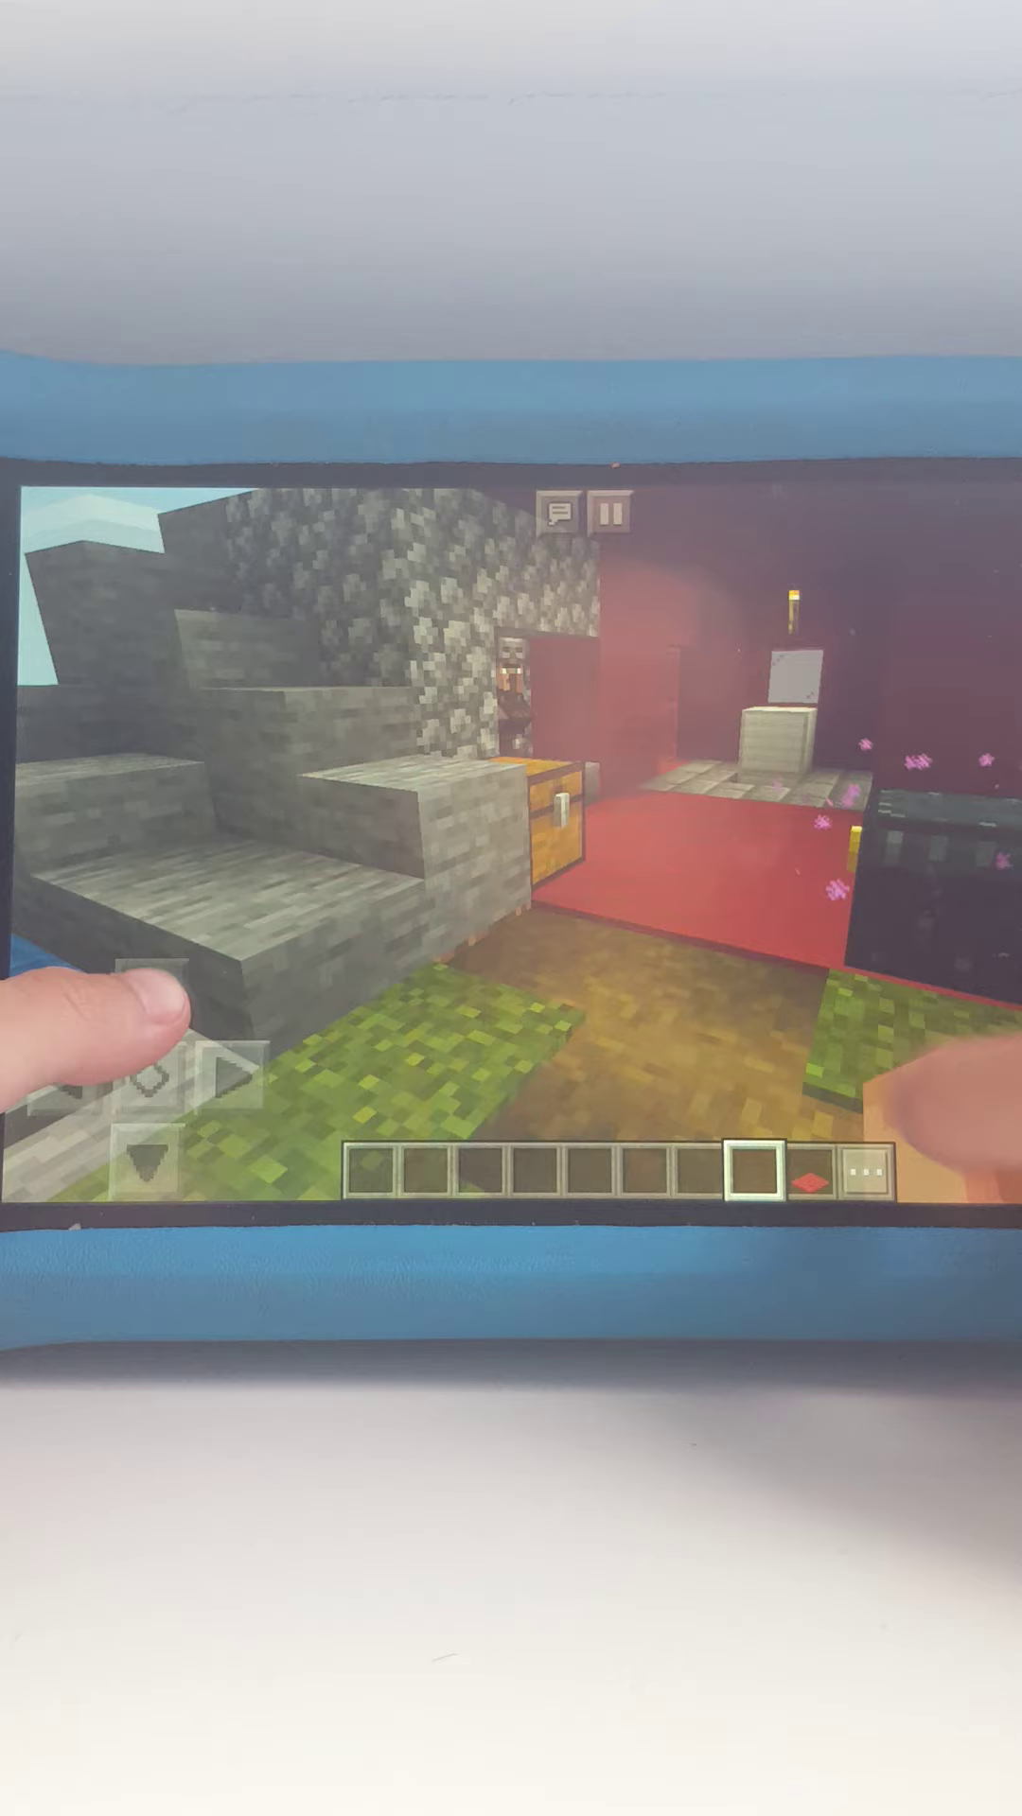
left_click(869, 1172)
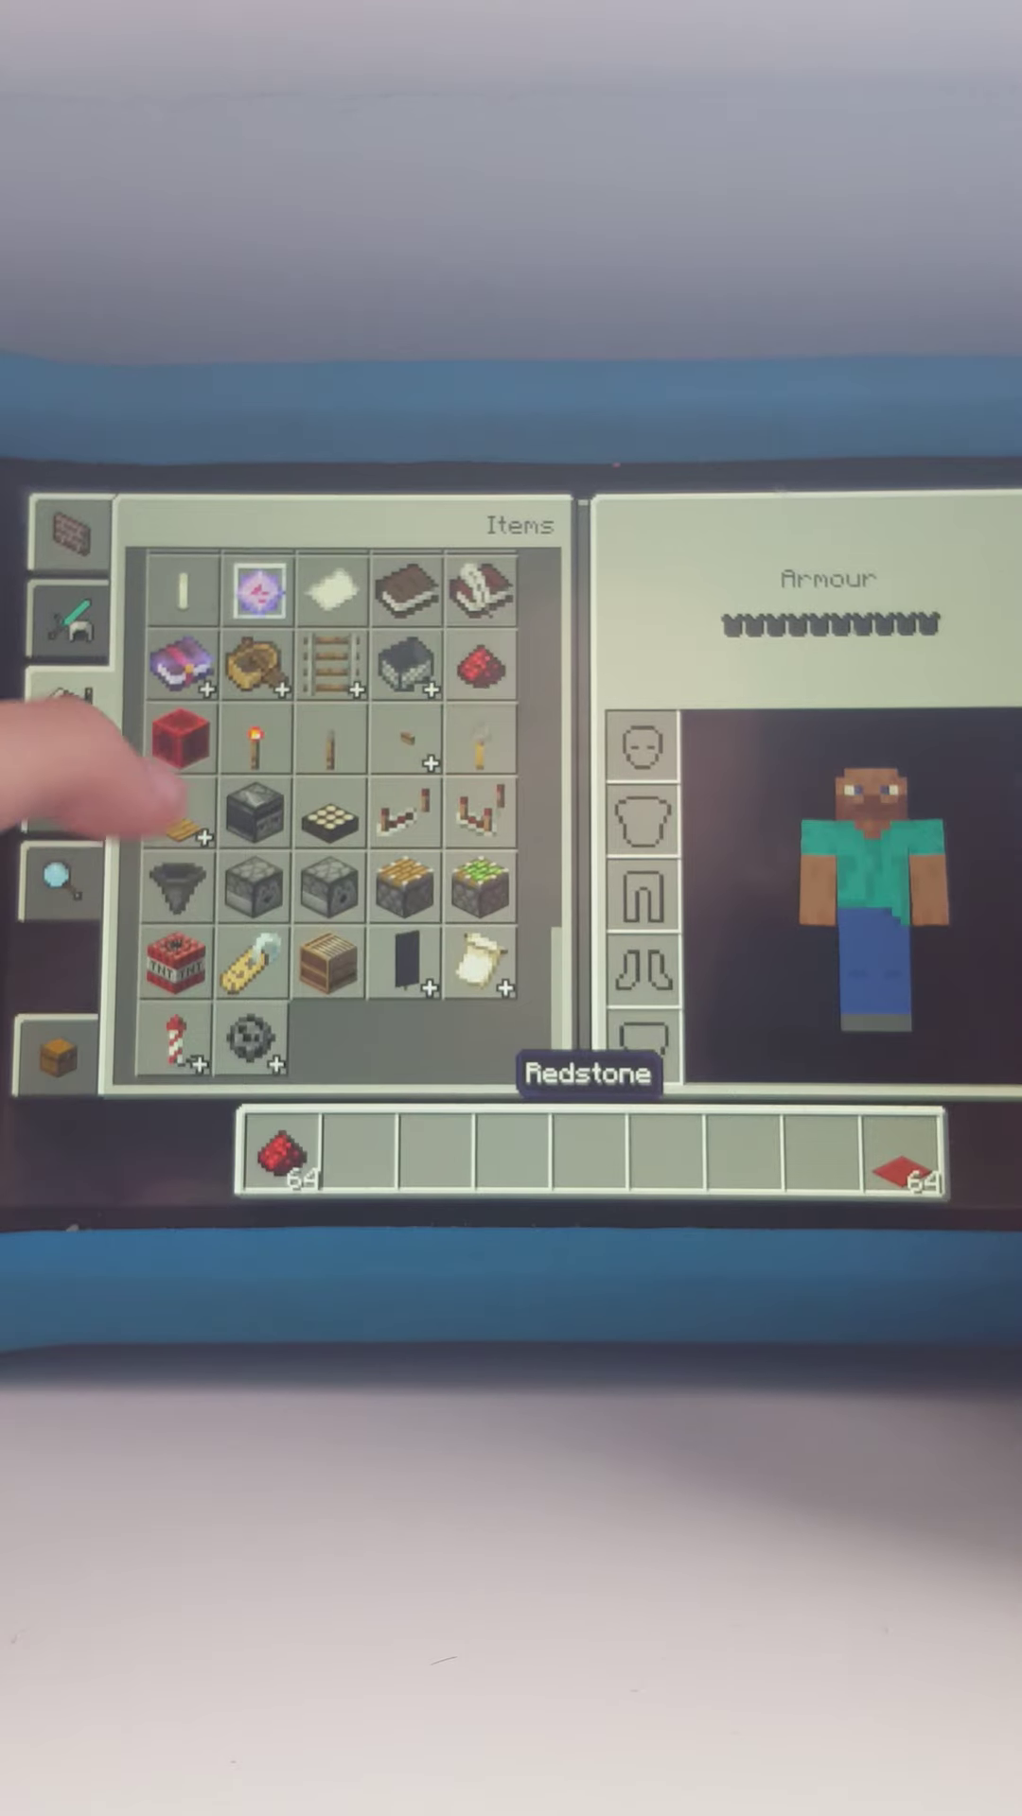
Break the Block of Redstone and re-lay the redstone dust in the pit hole.
key("Escape")
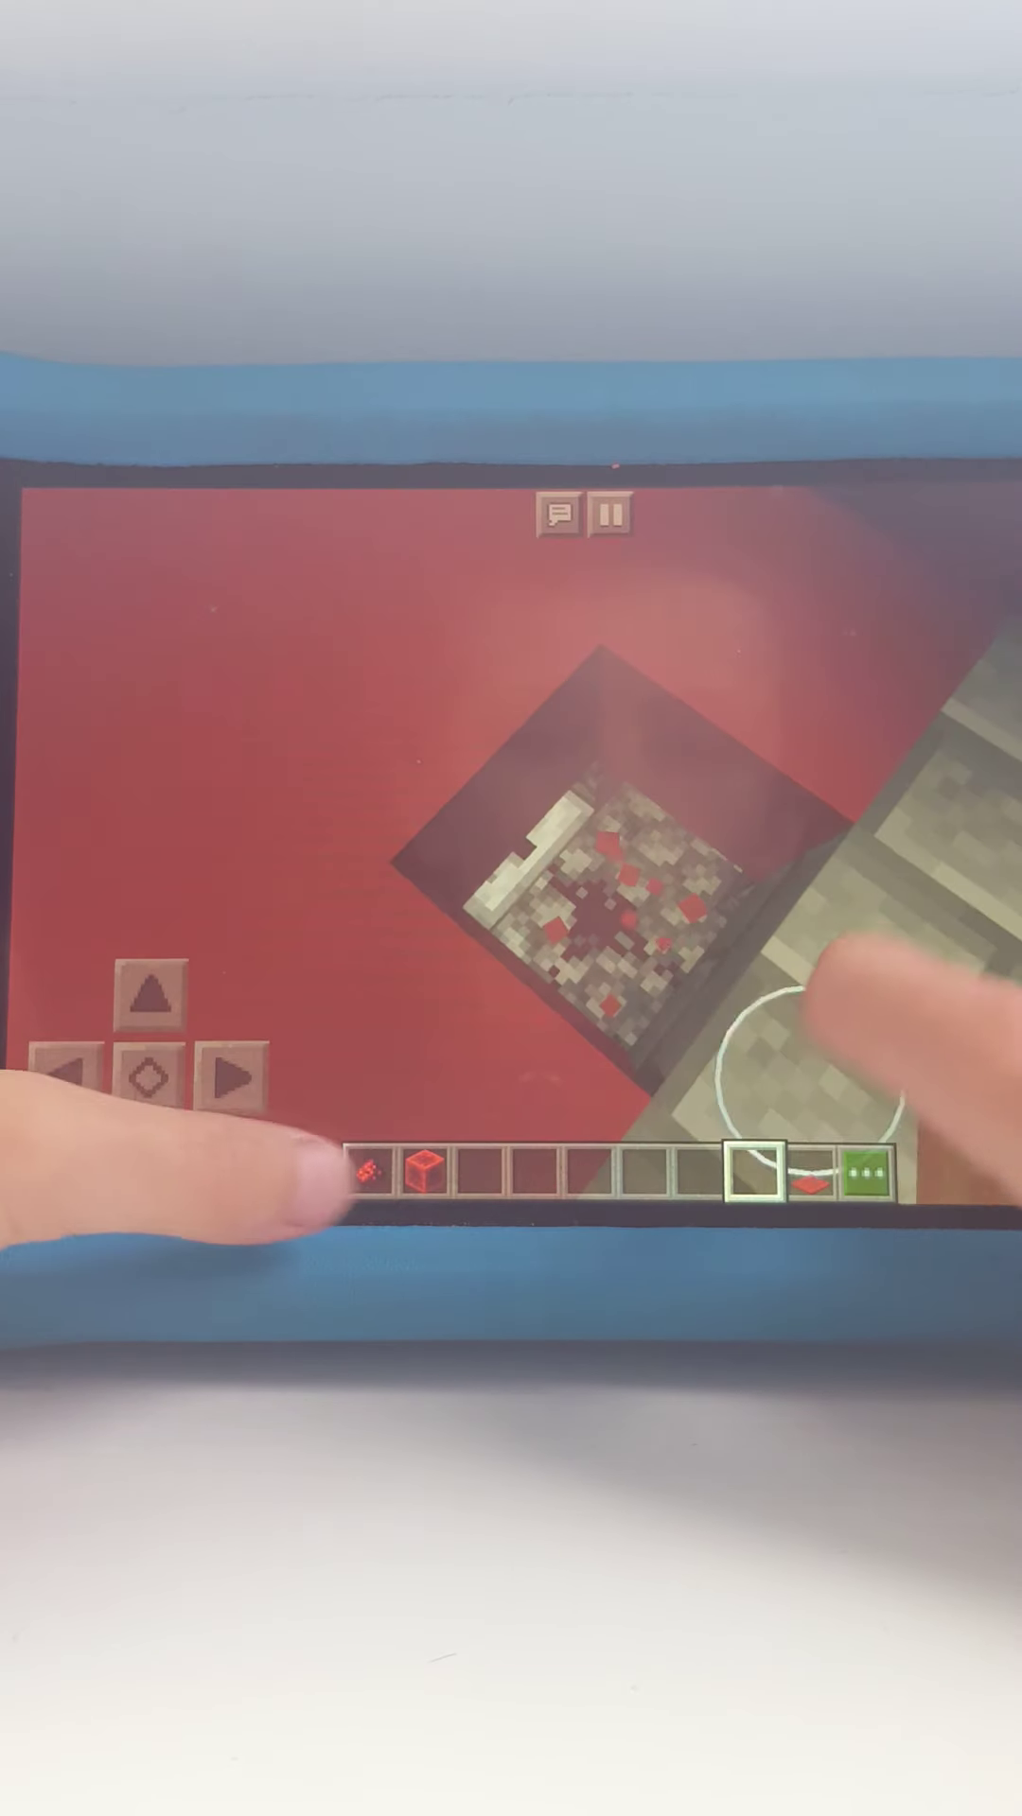
left_click(366, 1171)
left_click(424, 1170)
mouse_move(937, 795)
left_mouse_down()
mouse_move(833, 973)
mouse_move(899, 993)
mouse_move(809, 1051)
left_mouse_up()
left_click(648, 729)
mouse_move(865, 995)
left_mouse_down()
mouse_move(816, 1035)
mouse_move(774, 851)
left_mouse_up()
left_click(594, 835)
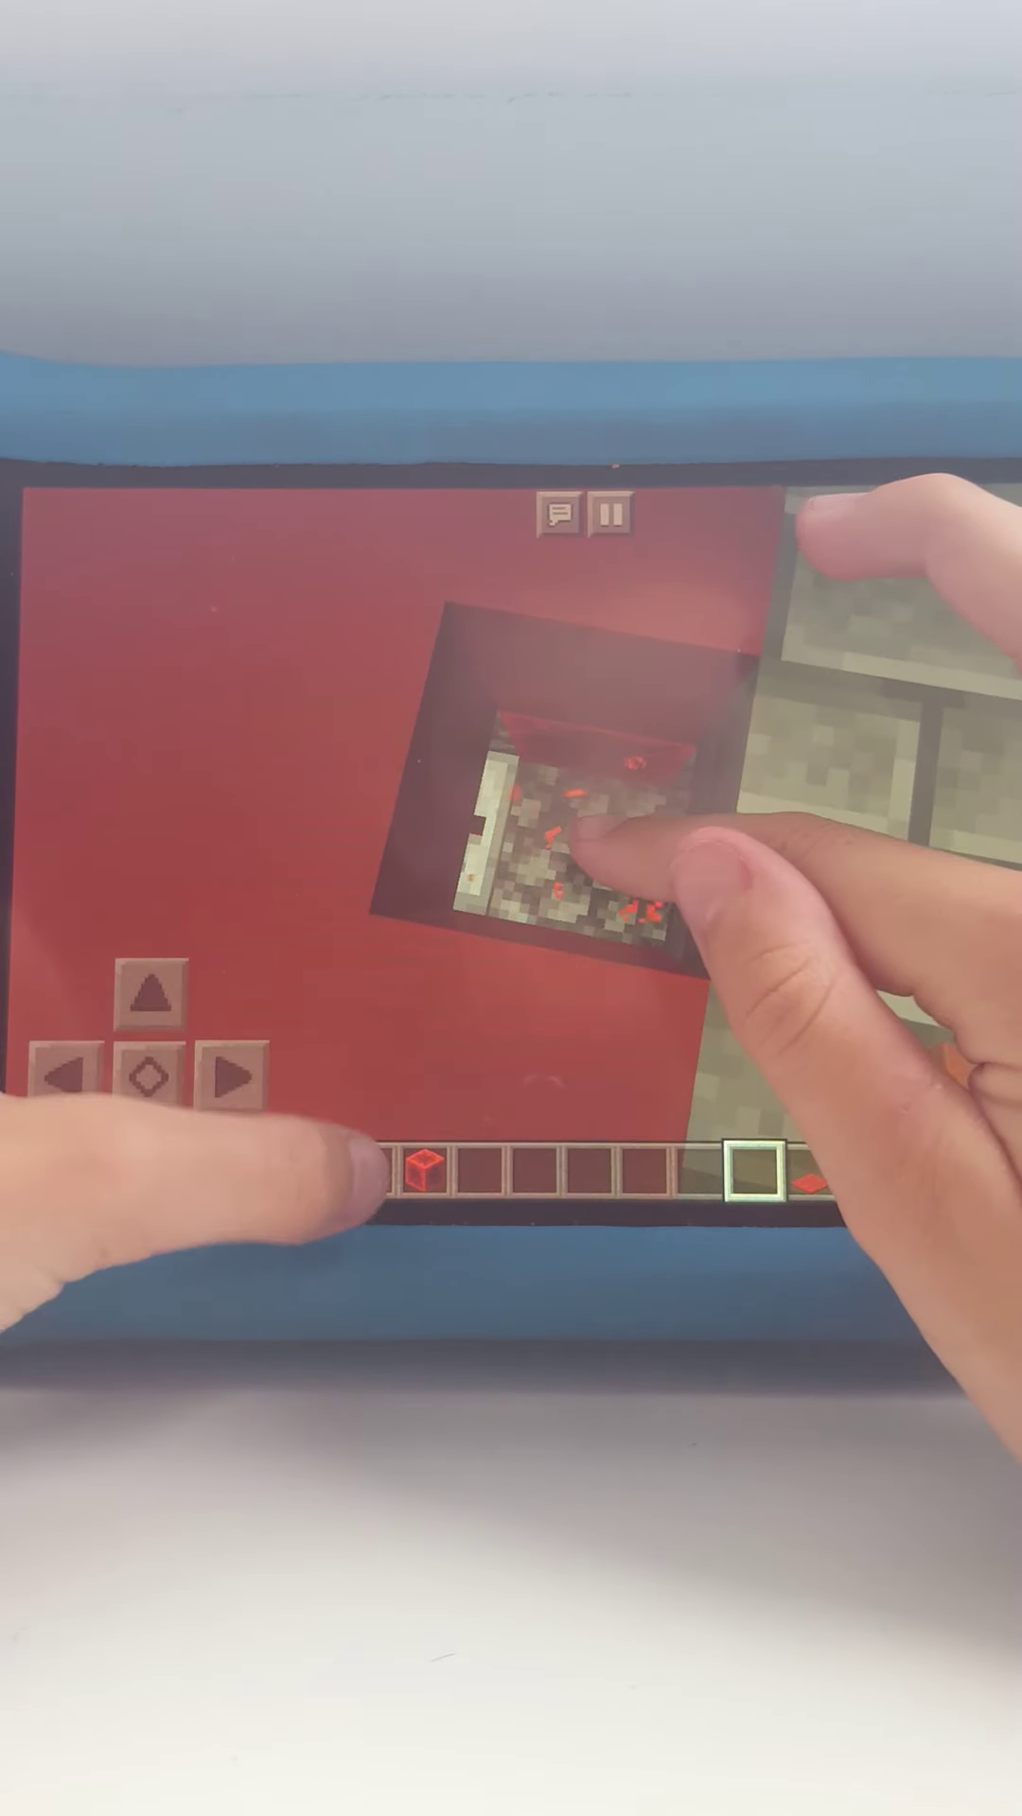
left_click(597, 837)
Mine out the white pillar with an empty hand.
left_click_drag(908, 937, 837, 1121)
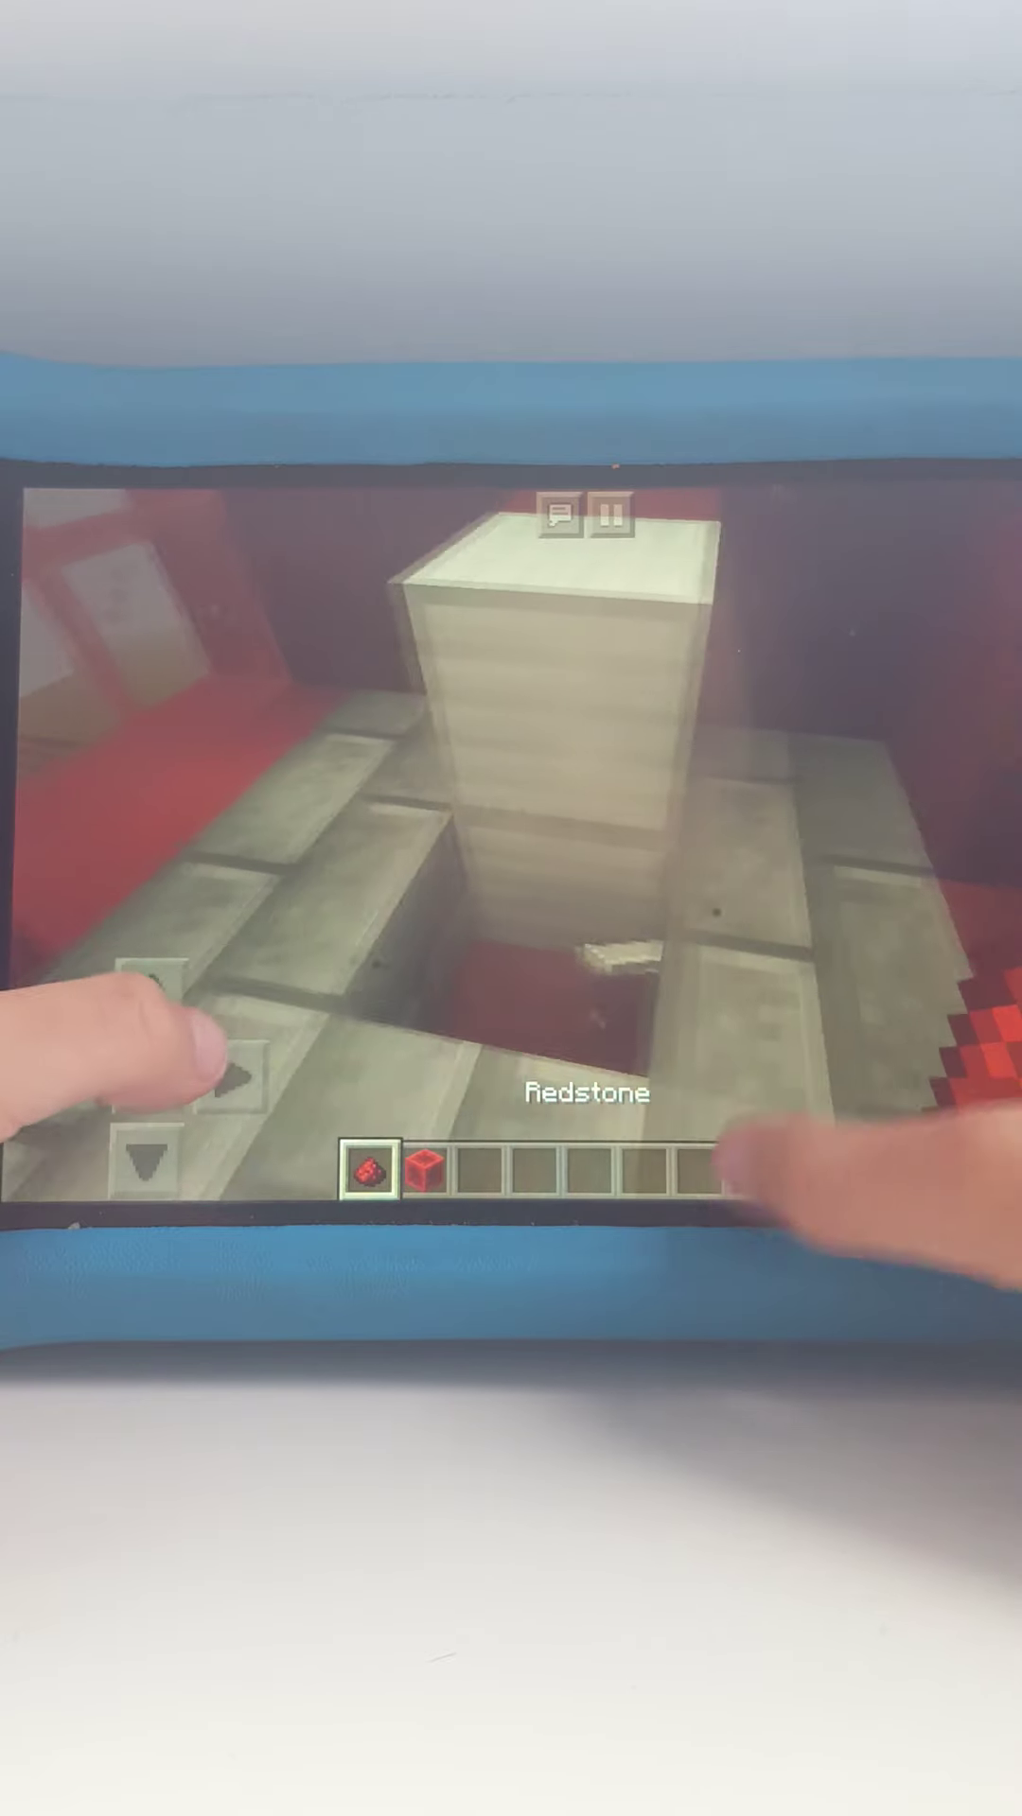
left_click(754, 1172)
left_click(832, 1035)
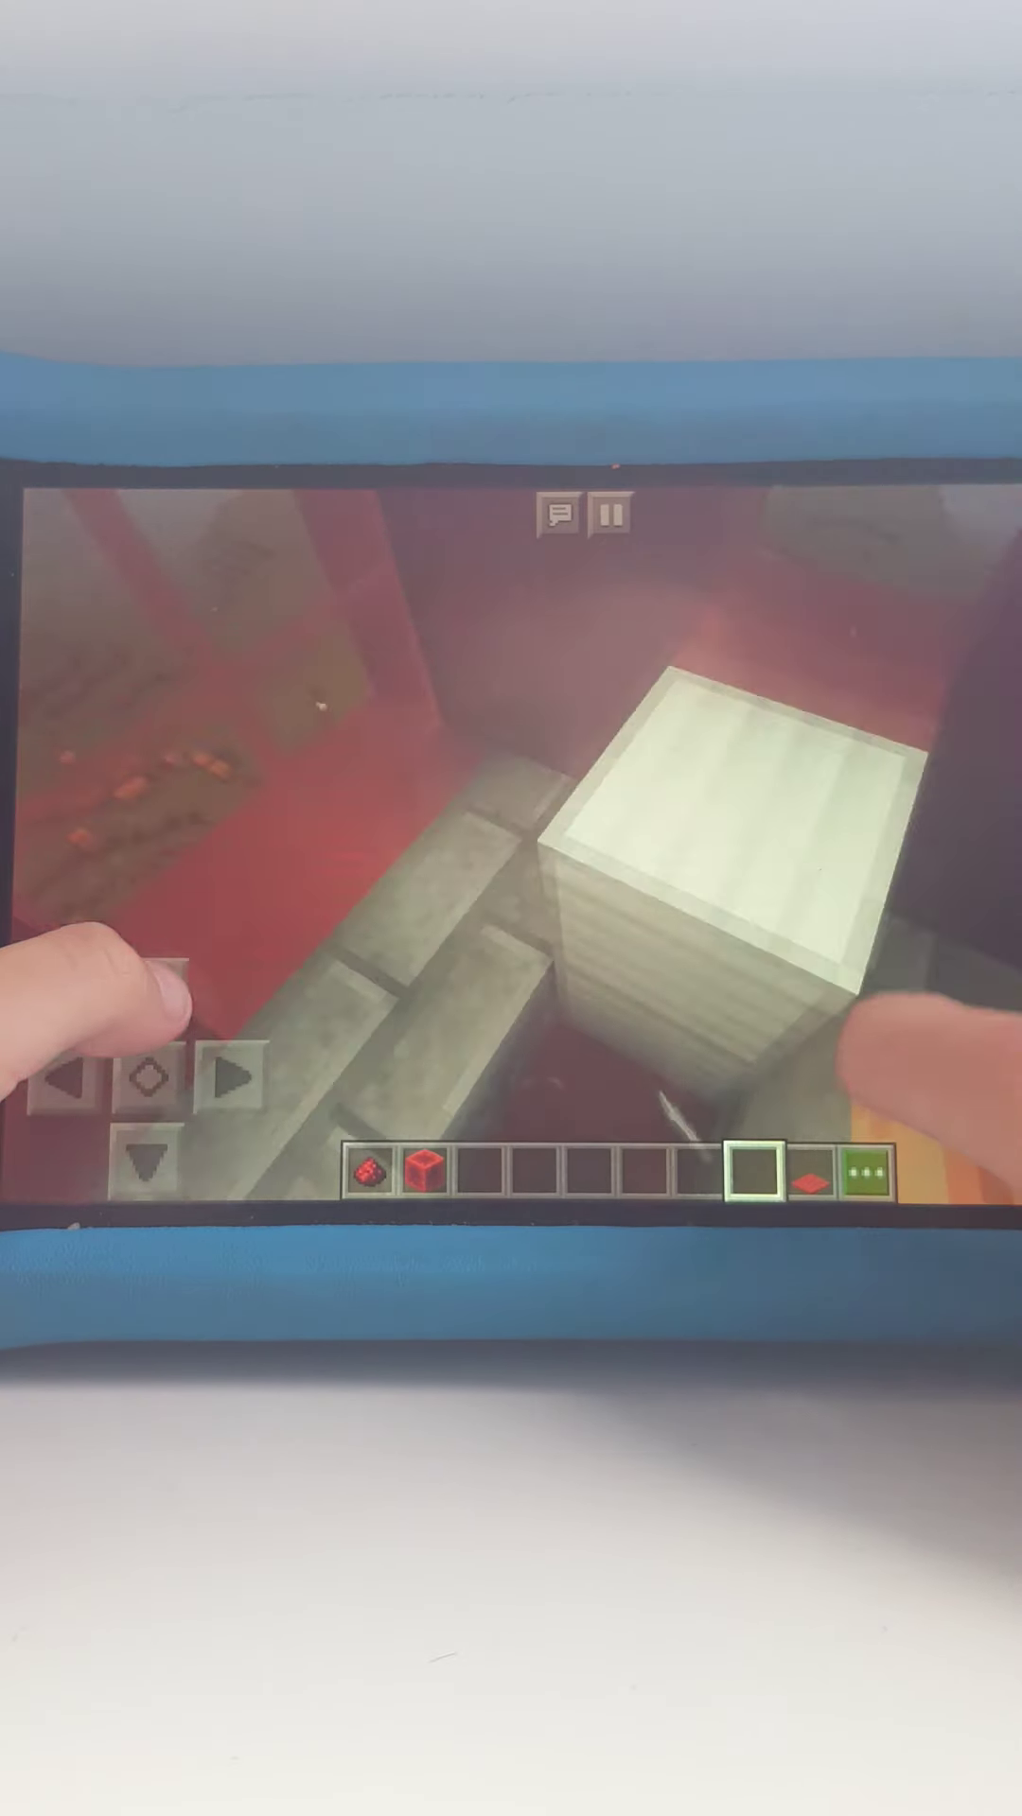
left_click(791, 1057)
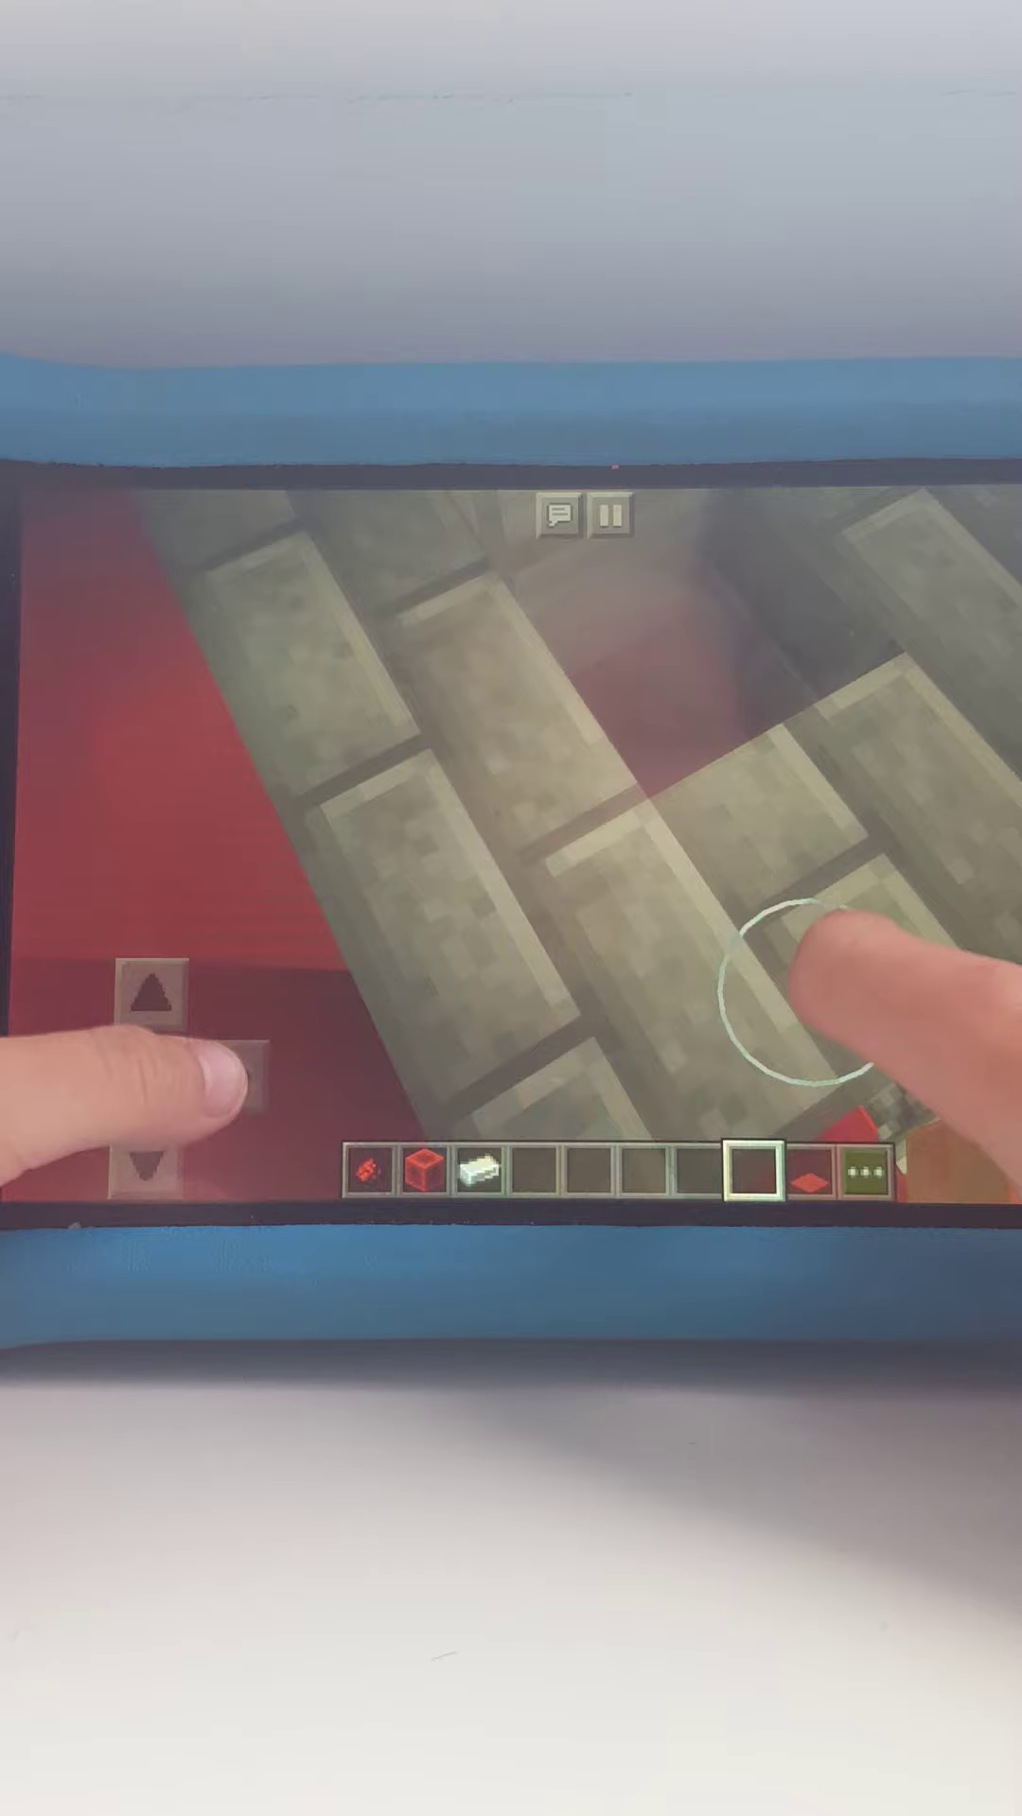
Break the red carpet and open the dispenser holding iron ingots.
left_click_drag(667, 979, 625, 1044)
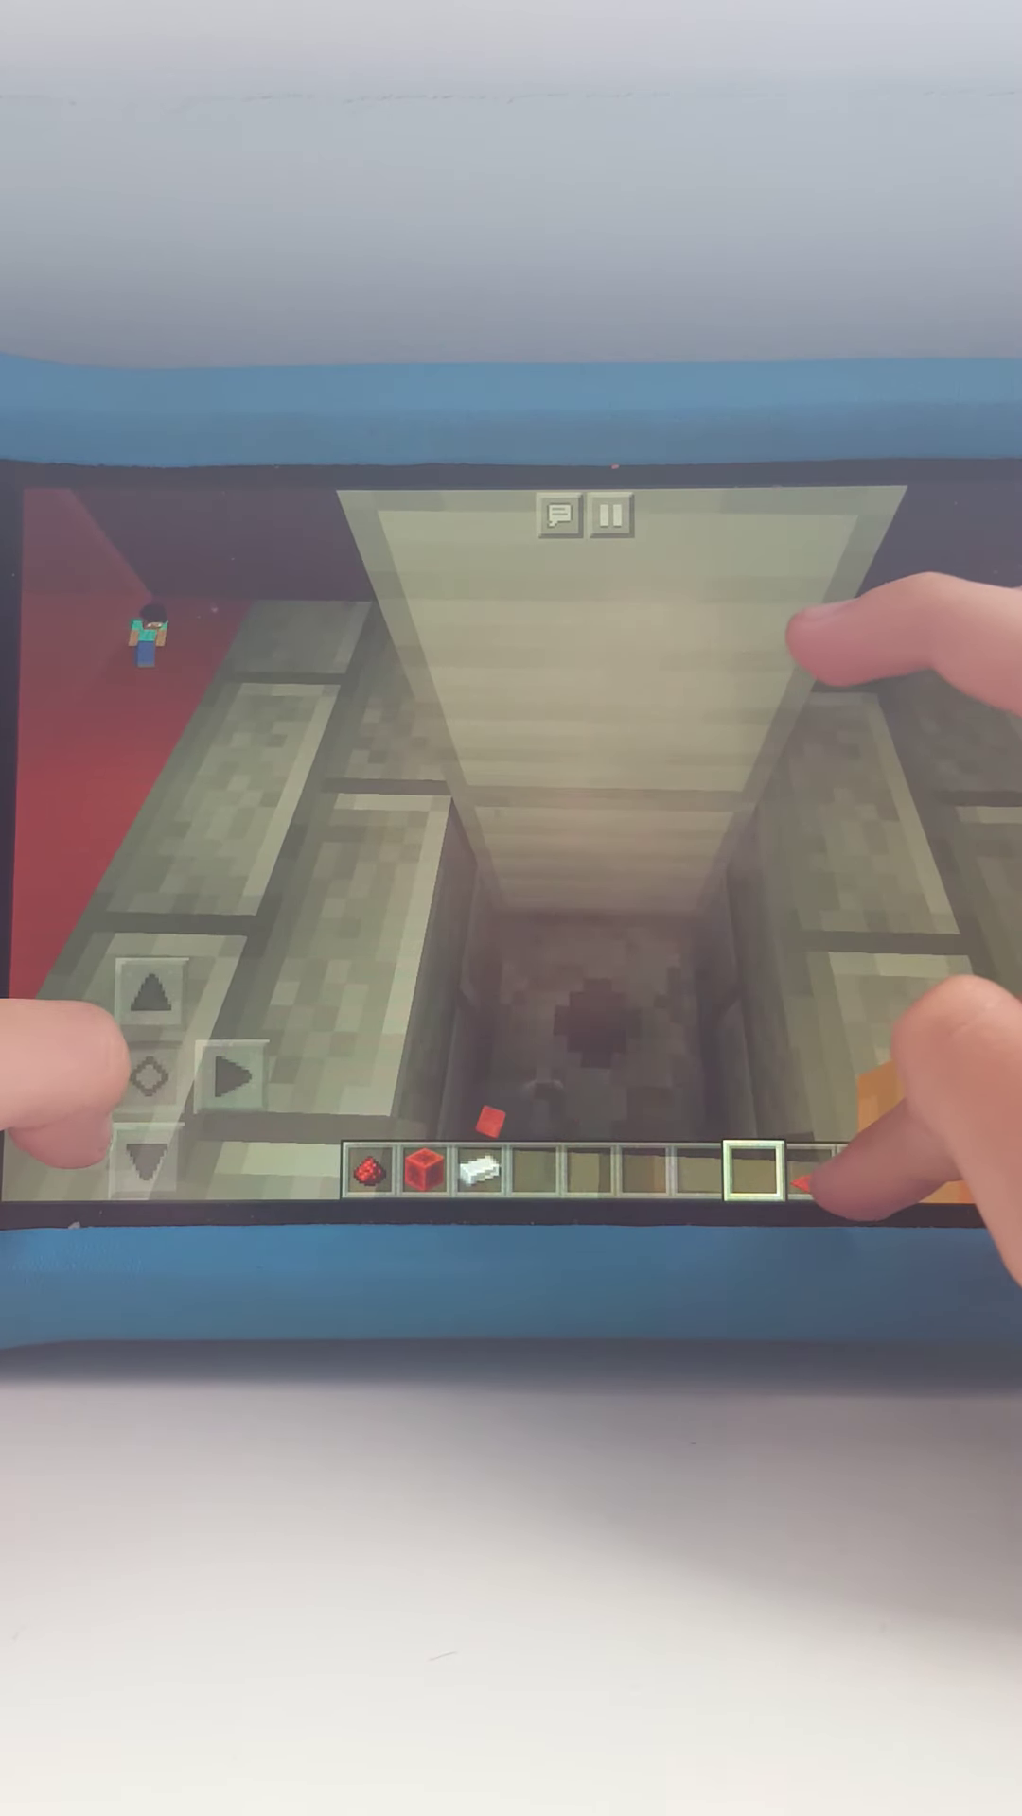
left_click(806, 1172)
left_click_drag(649, 1029, 649, 1028)
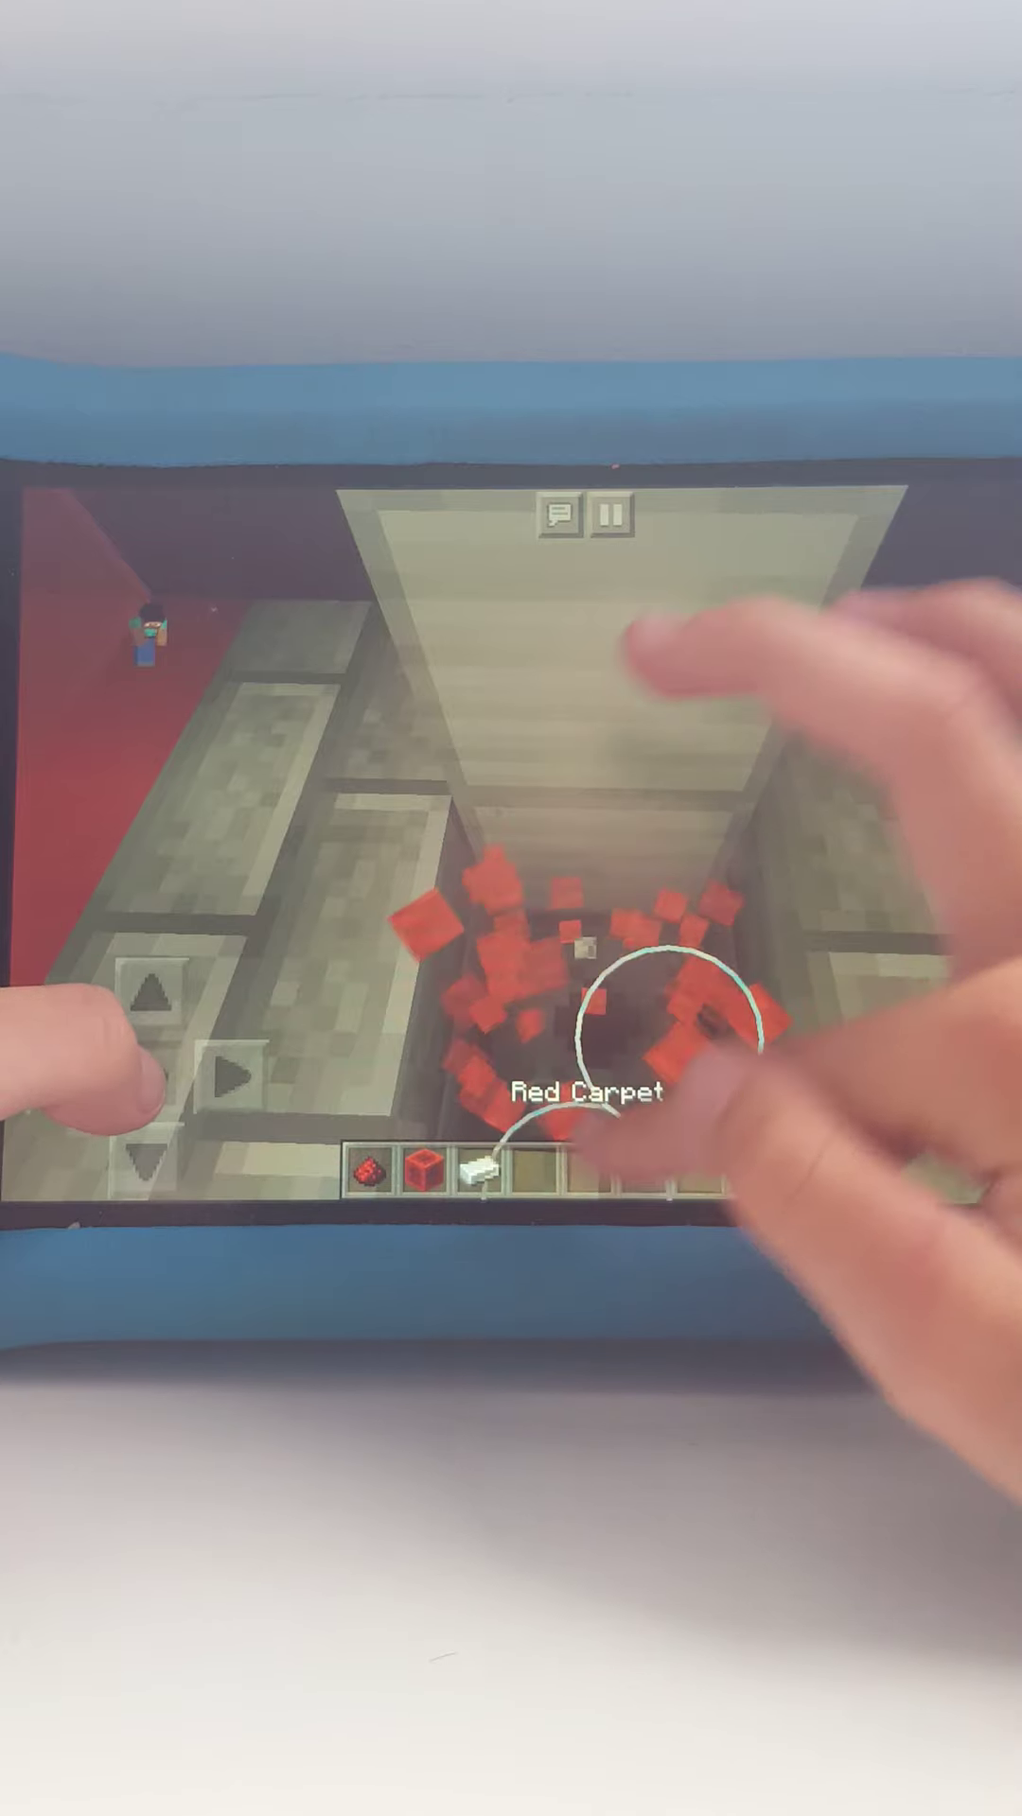
left_click(476, 1170)
left_click(621, 1007)
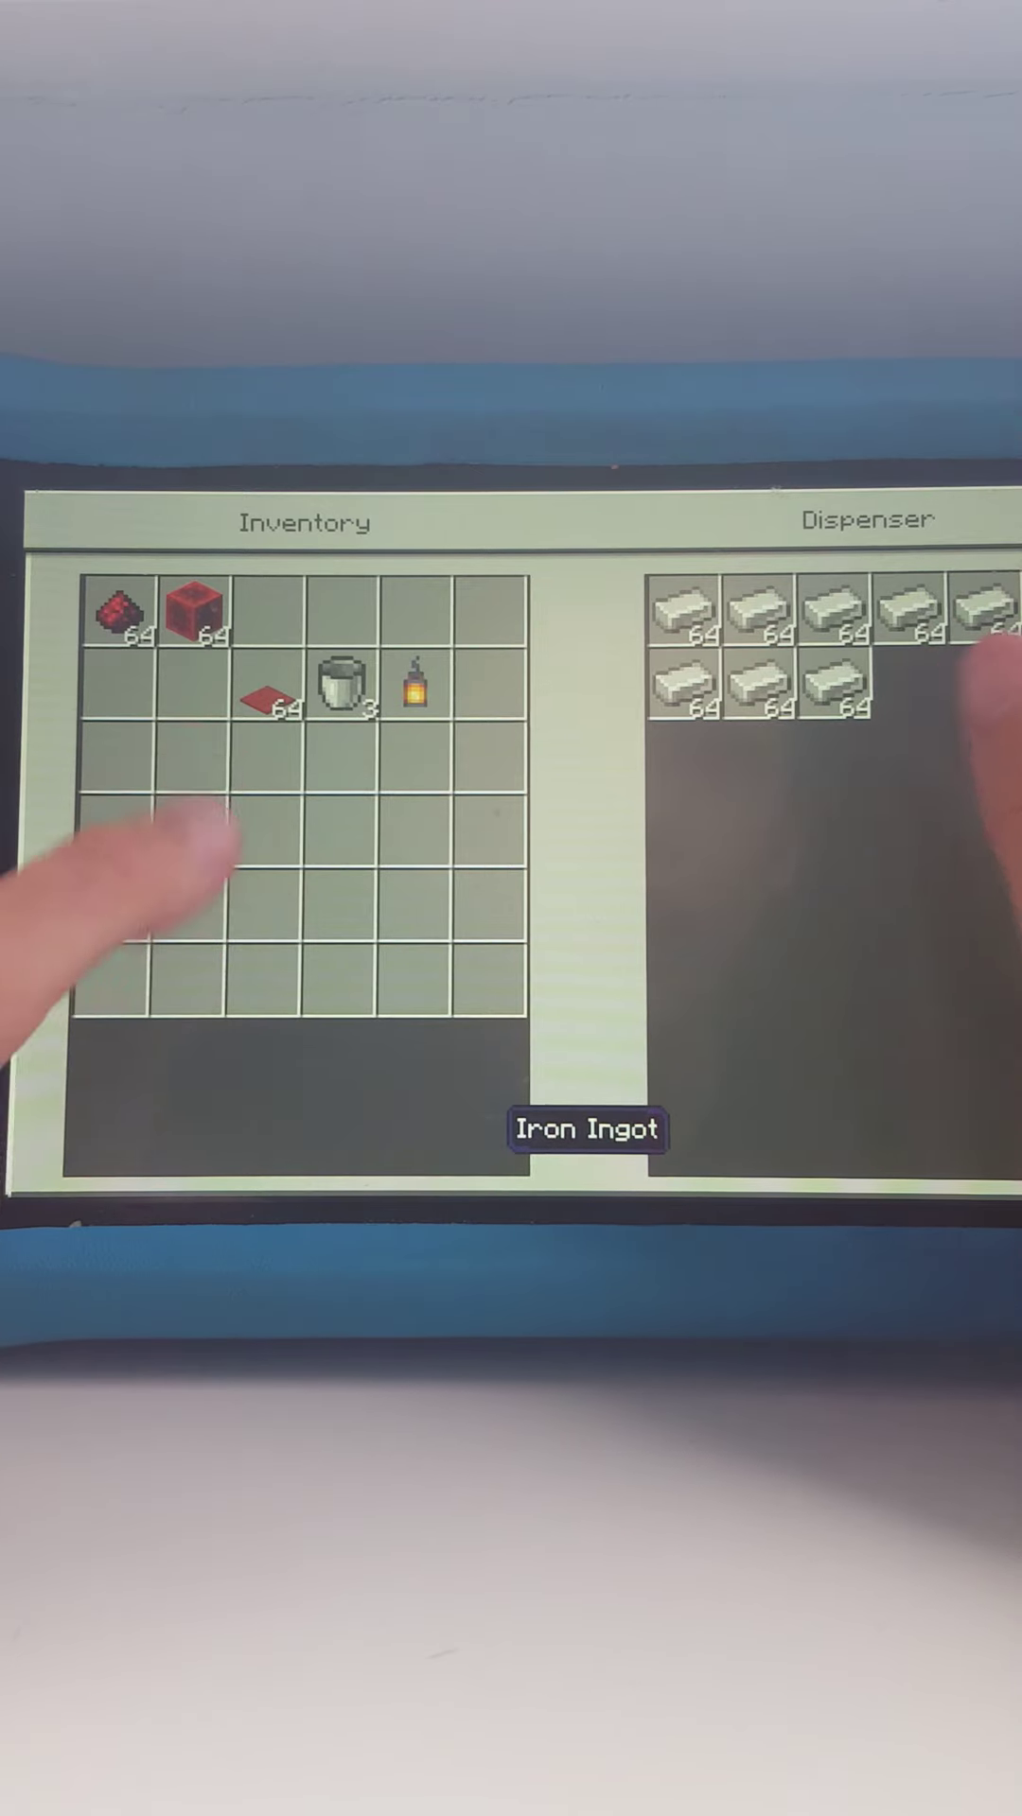
Close the dispenser and replace the redstone dust on the pit block.
left_click(994, 520)
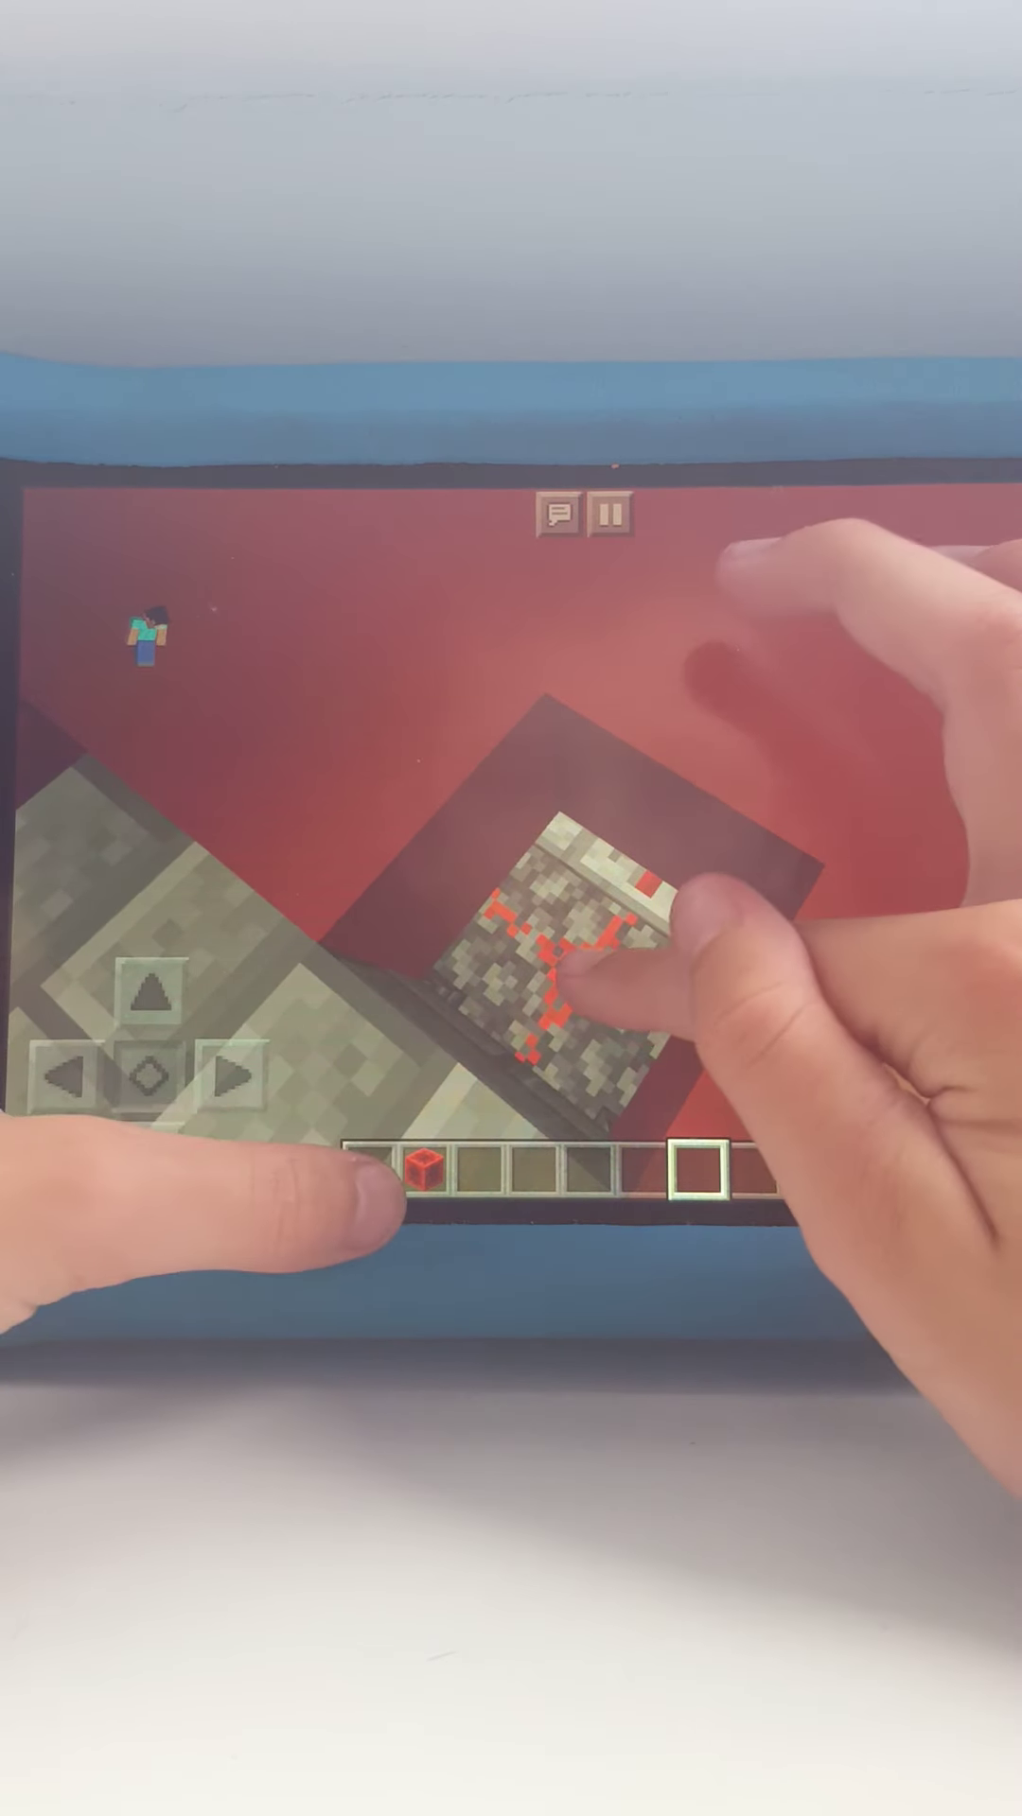
left_click(567, 974)
left_click(369, 1166)
left_click(597, 979)
mouse_move(891, 1074)
left_mouse_down()
mouse_move(749, 974)
mouse_move(810, 951)
mouse_move(781, 1000)
mouse_move(872, 1055)
mouse_move(837, 1022)
left_mouse_up()
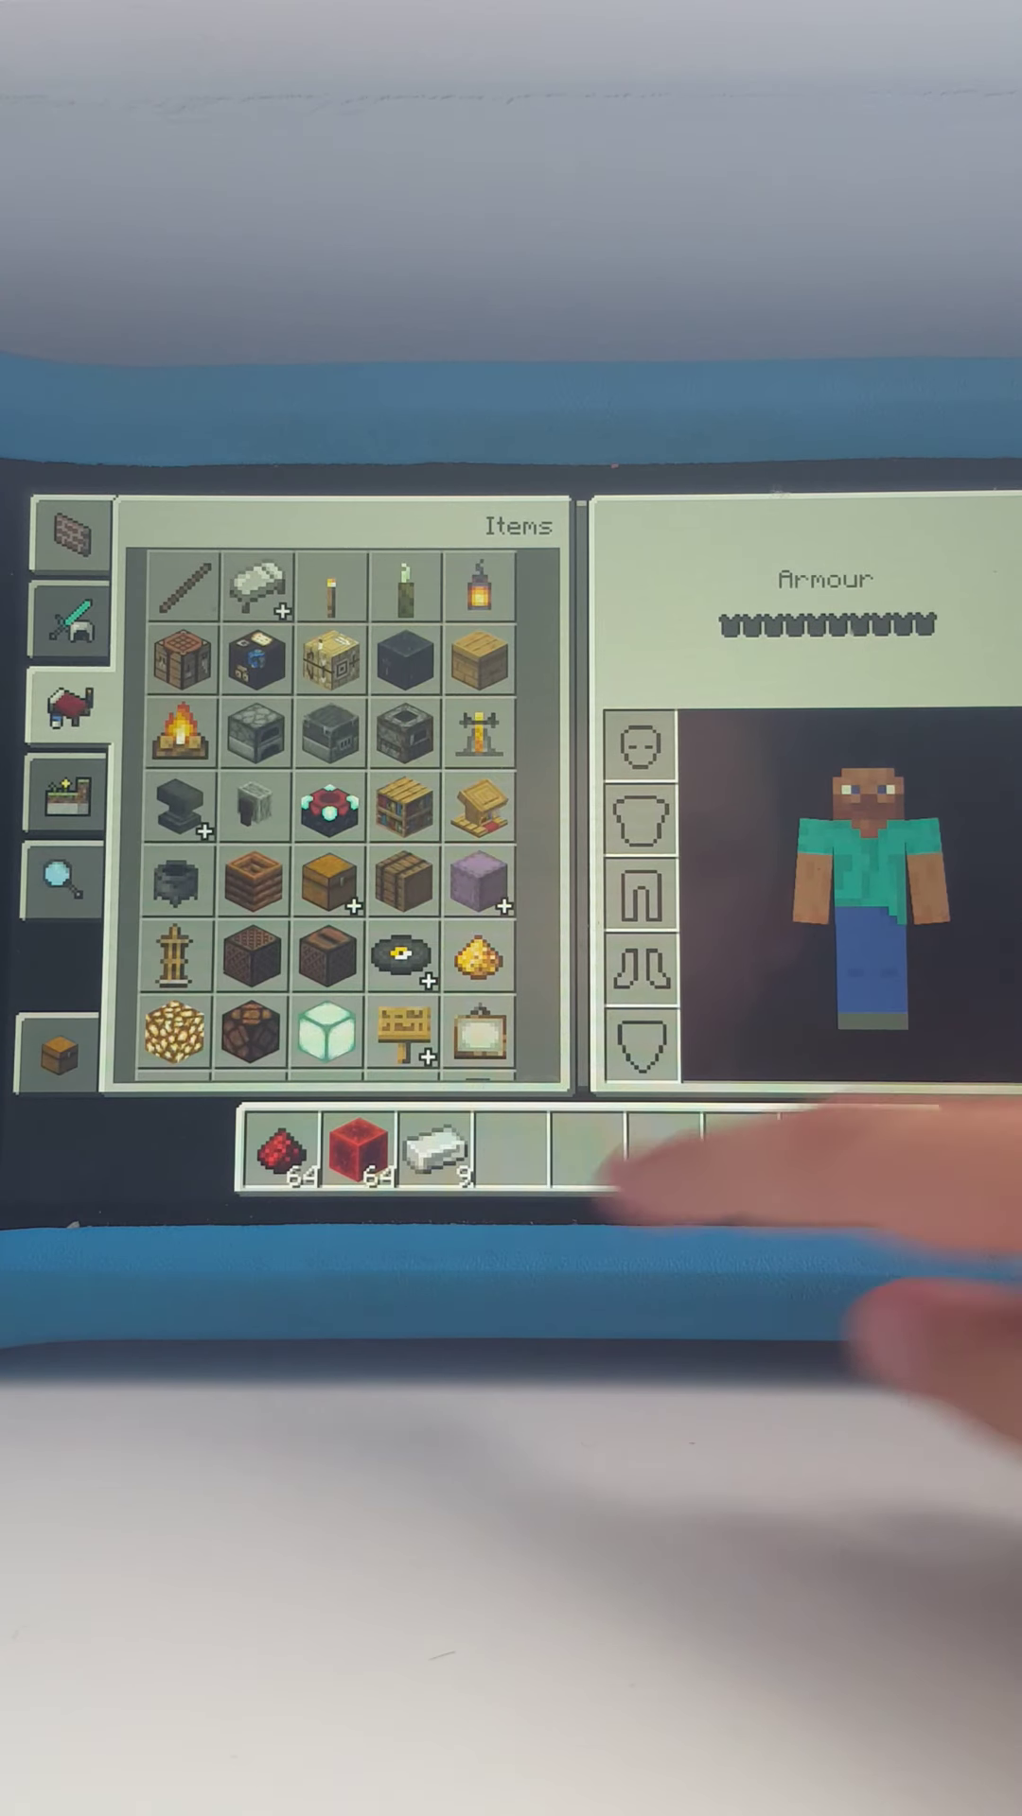
Add iron ingots to hotbar slot 3 until the stack reaches eighteen.
left_click(483, 1149)
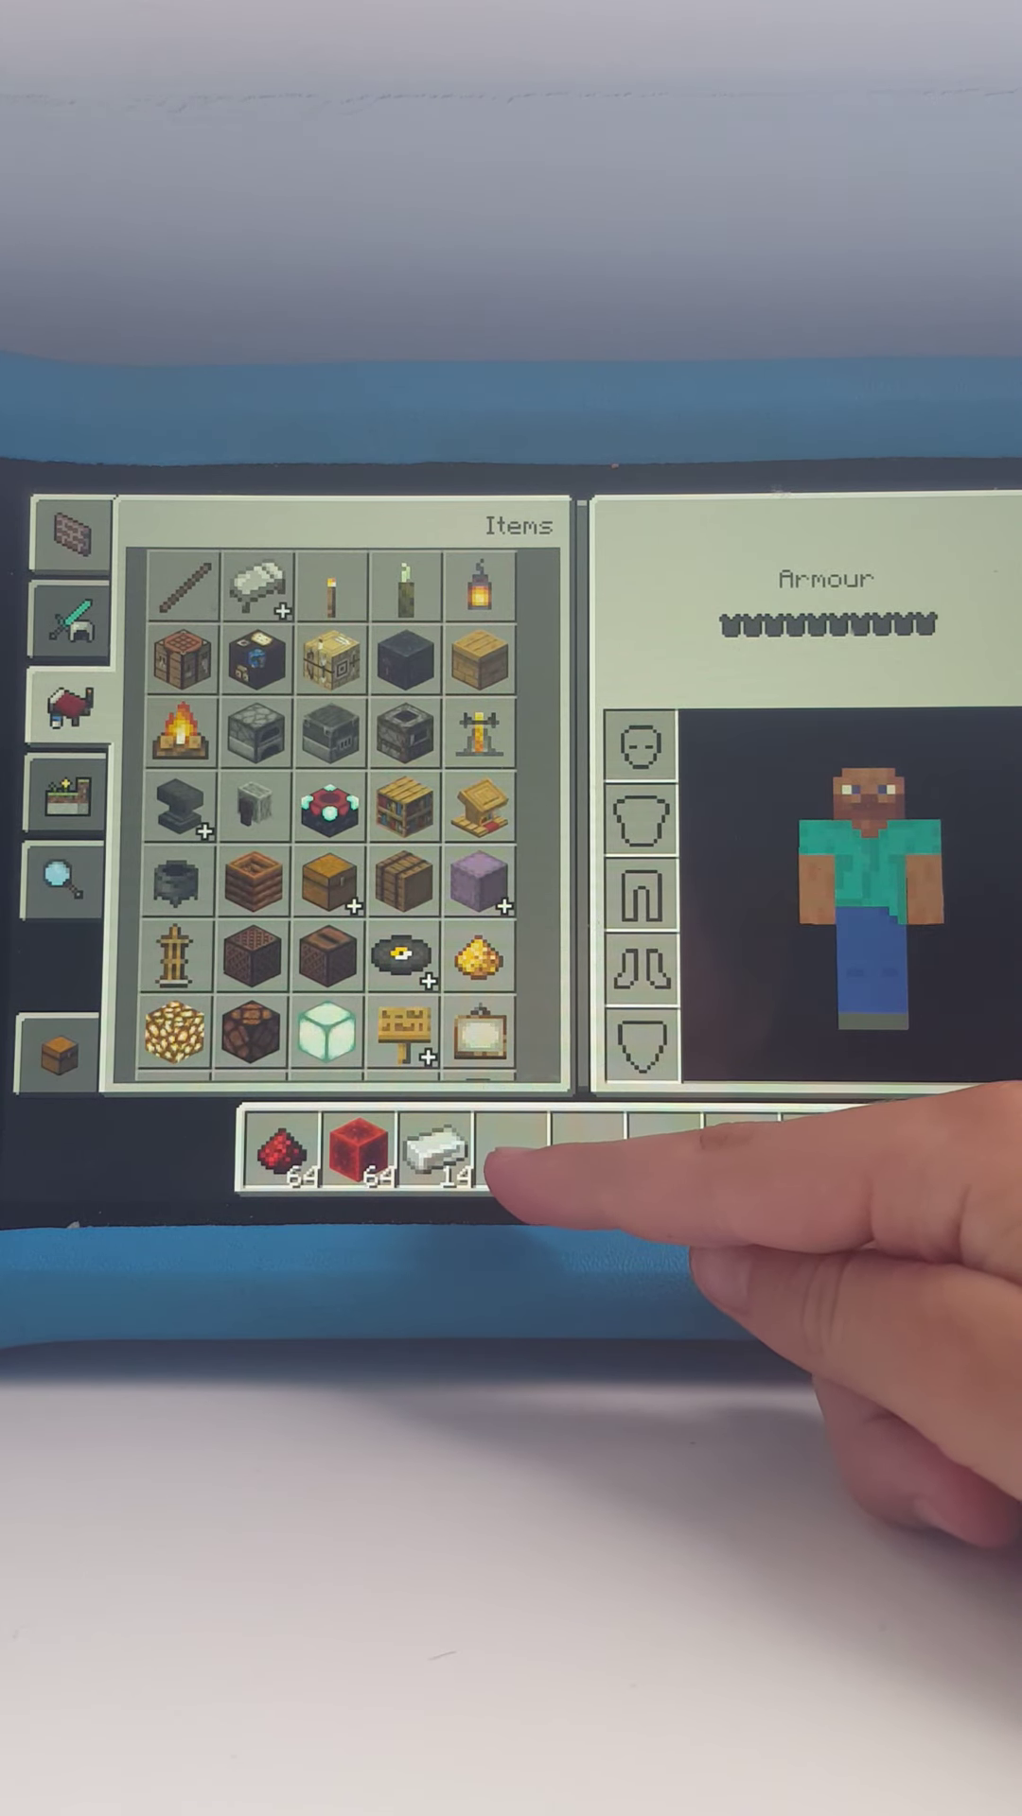
left_click(496, 1173)
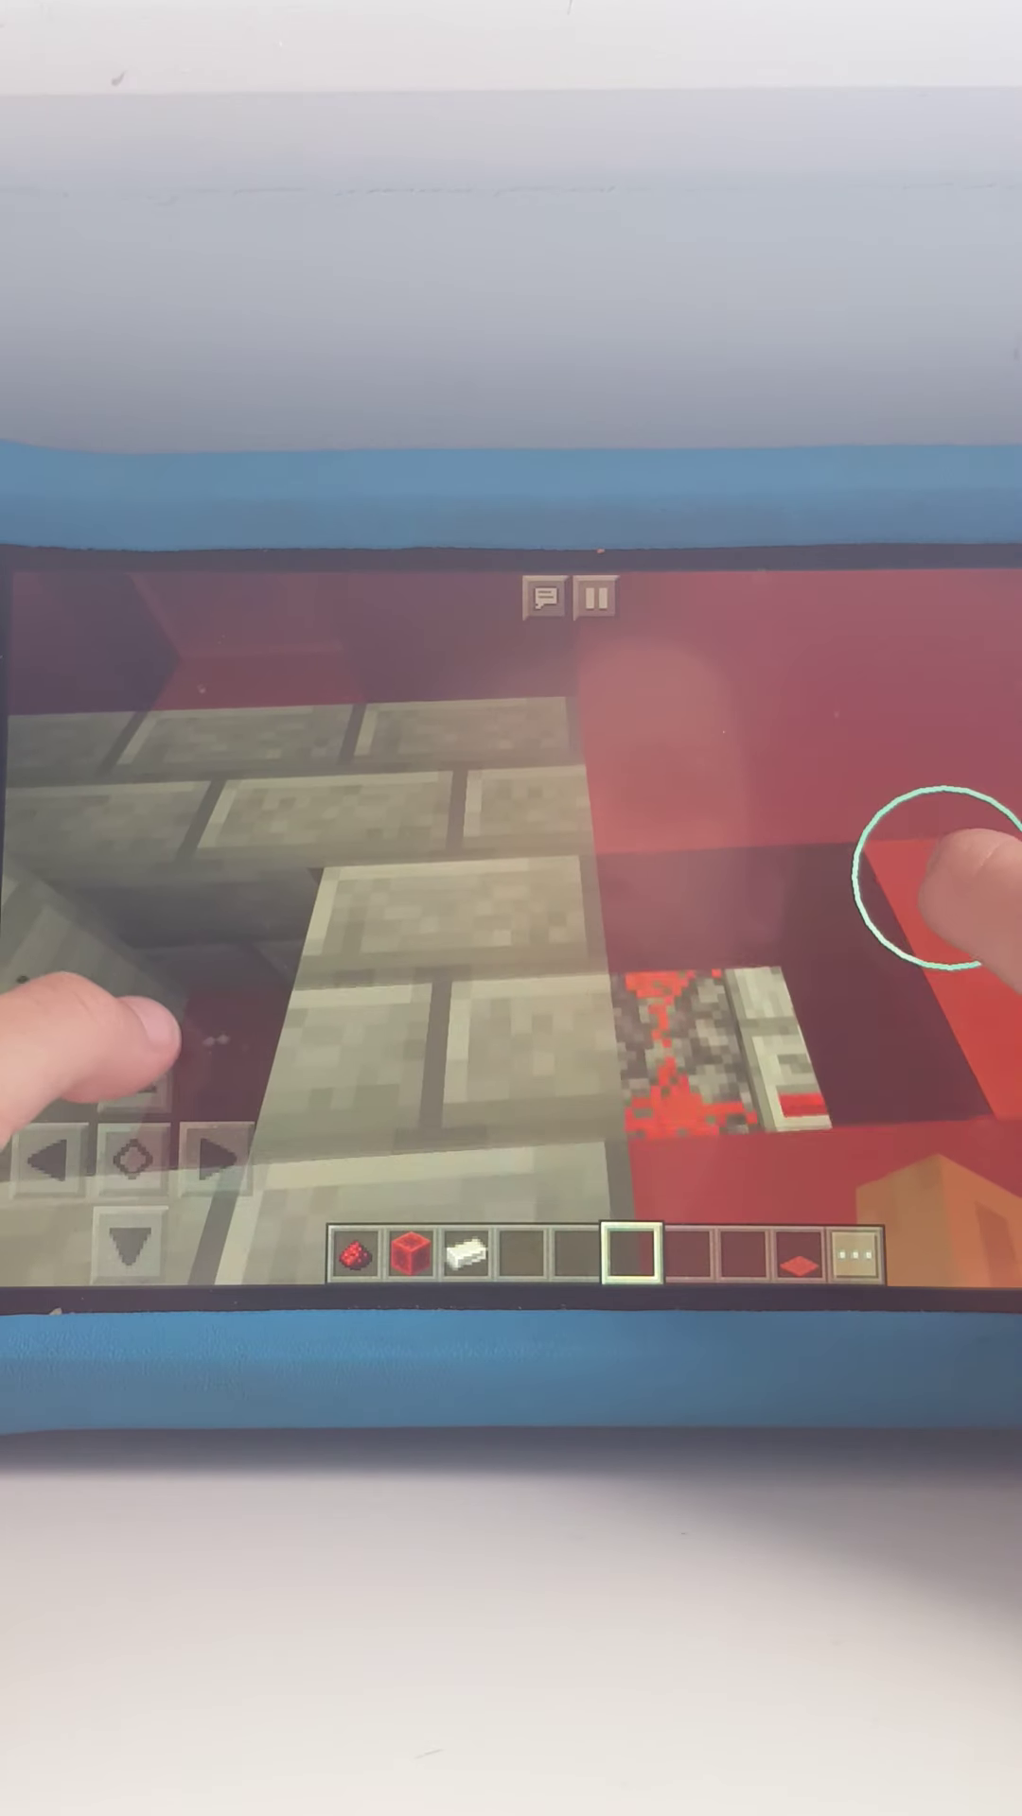
Mine the red block and place a Block of Redstone at the repeaters' input.
left_click_drag(938, 880, 938, 877)
left_click_drag(856, 849, 762, 856)
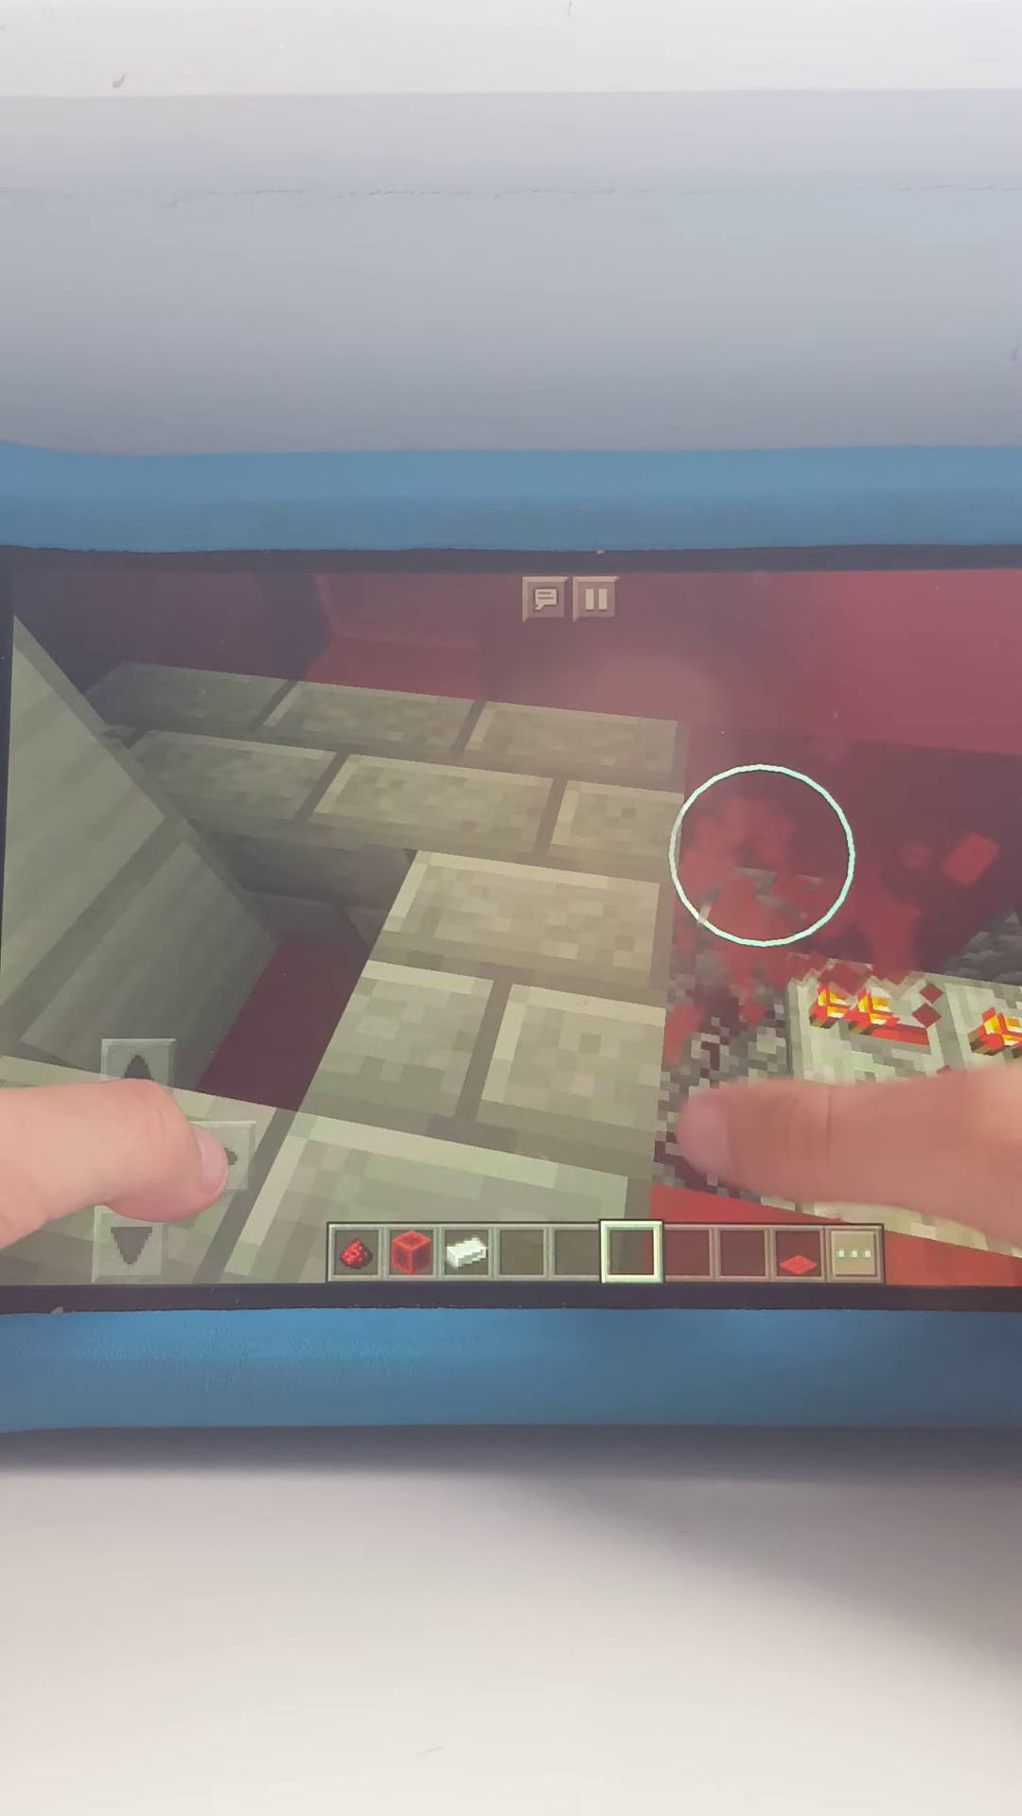
left_click_drag(710, 1143, 790, 1095)
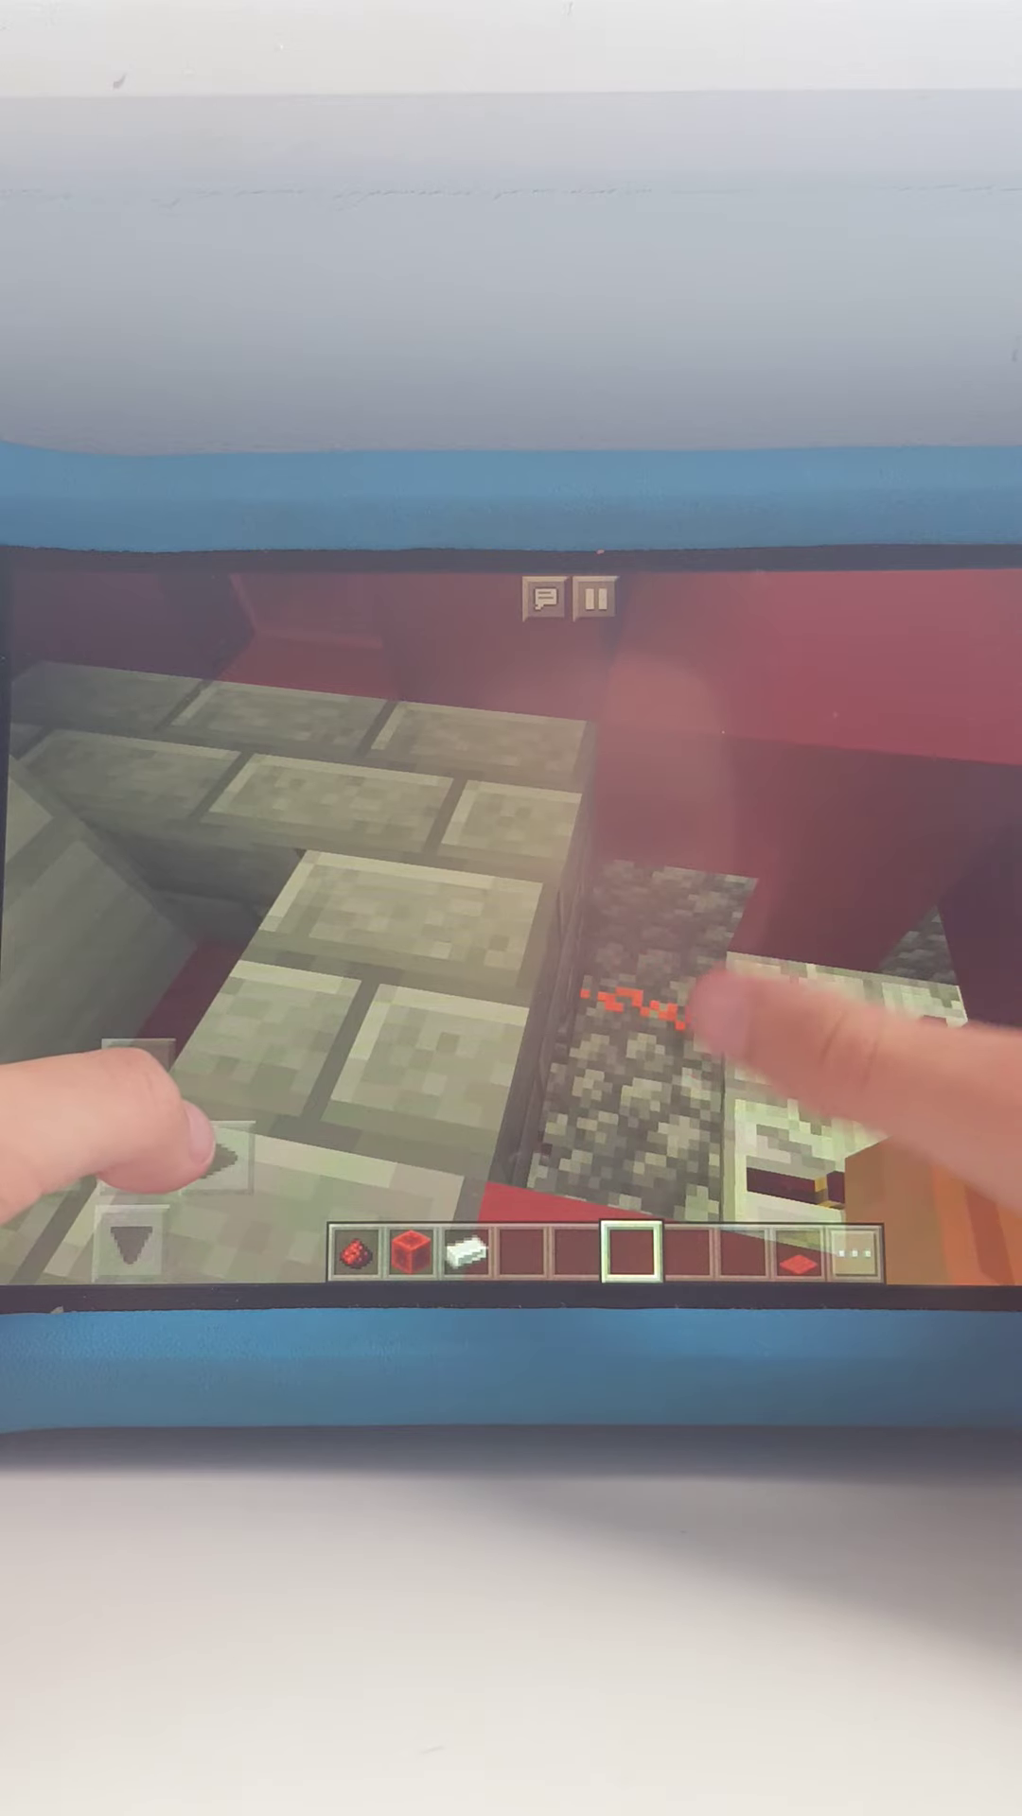
left_click(724, 1064)
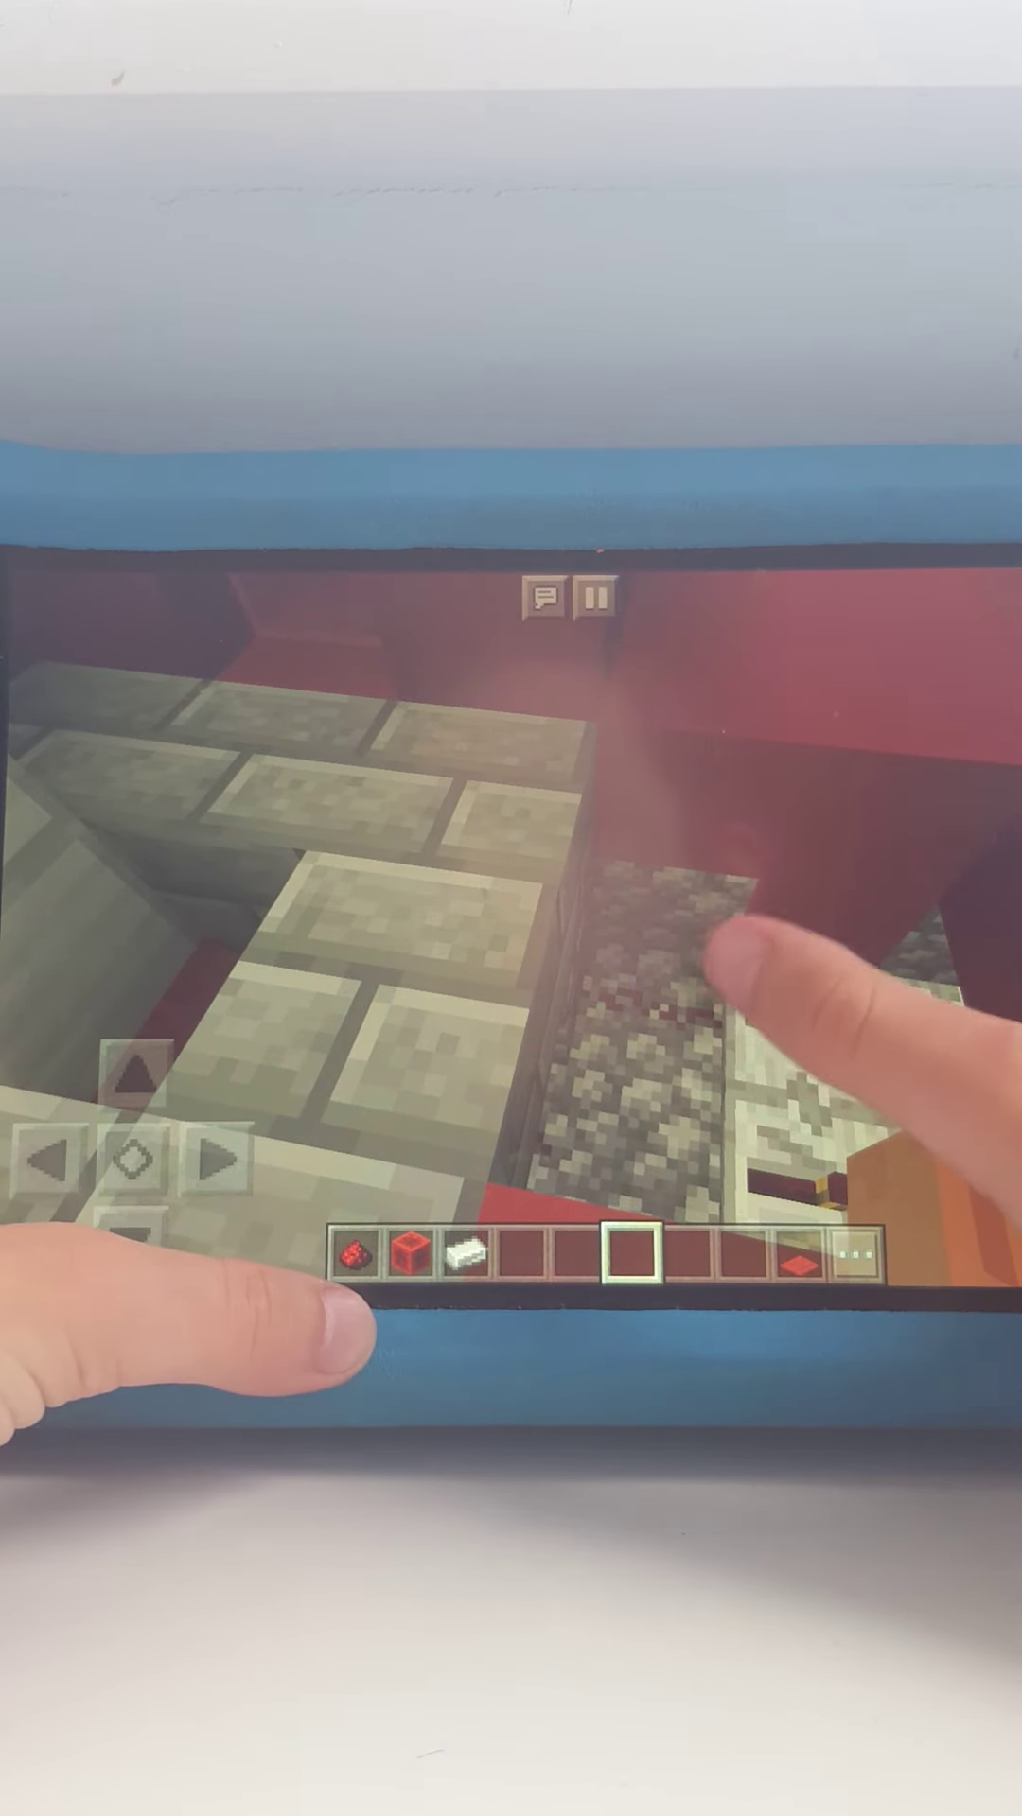
left_click_drag(832, 1074, 933, 1054)
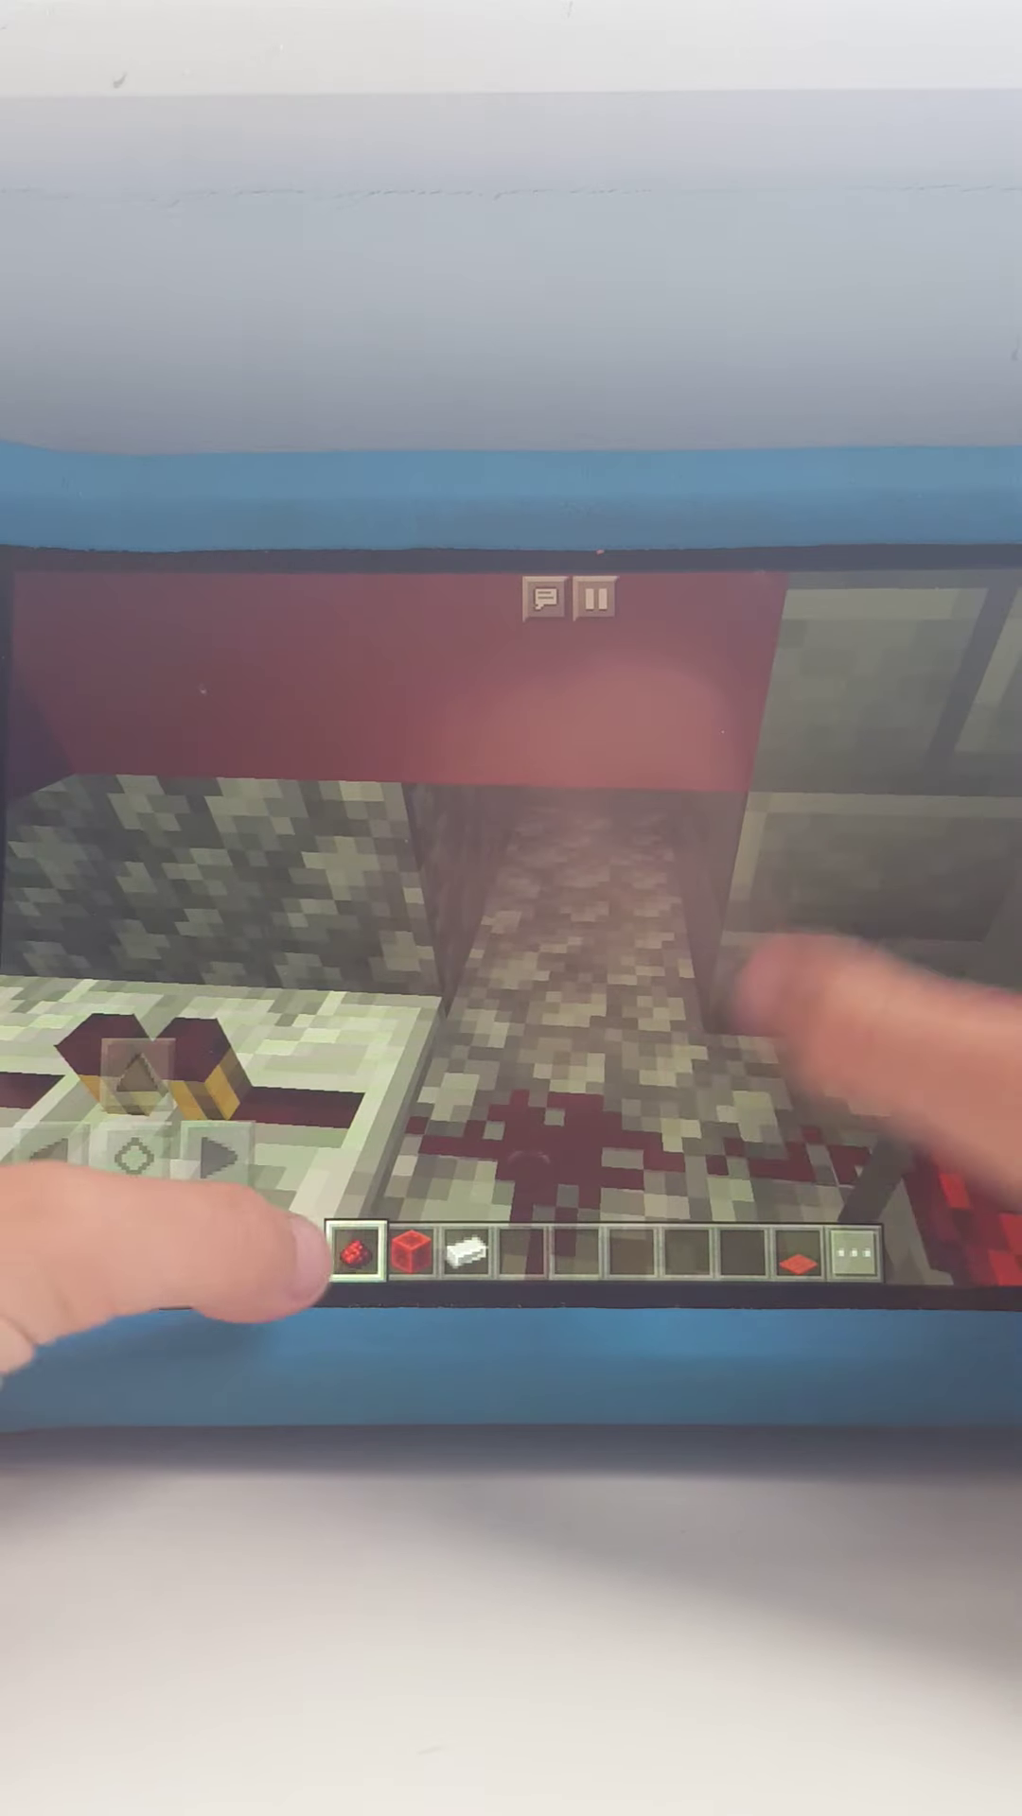
left_click(412, 1251)
left_click(628, 961)
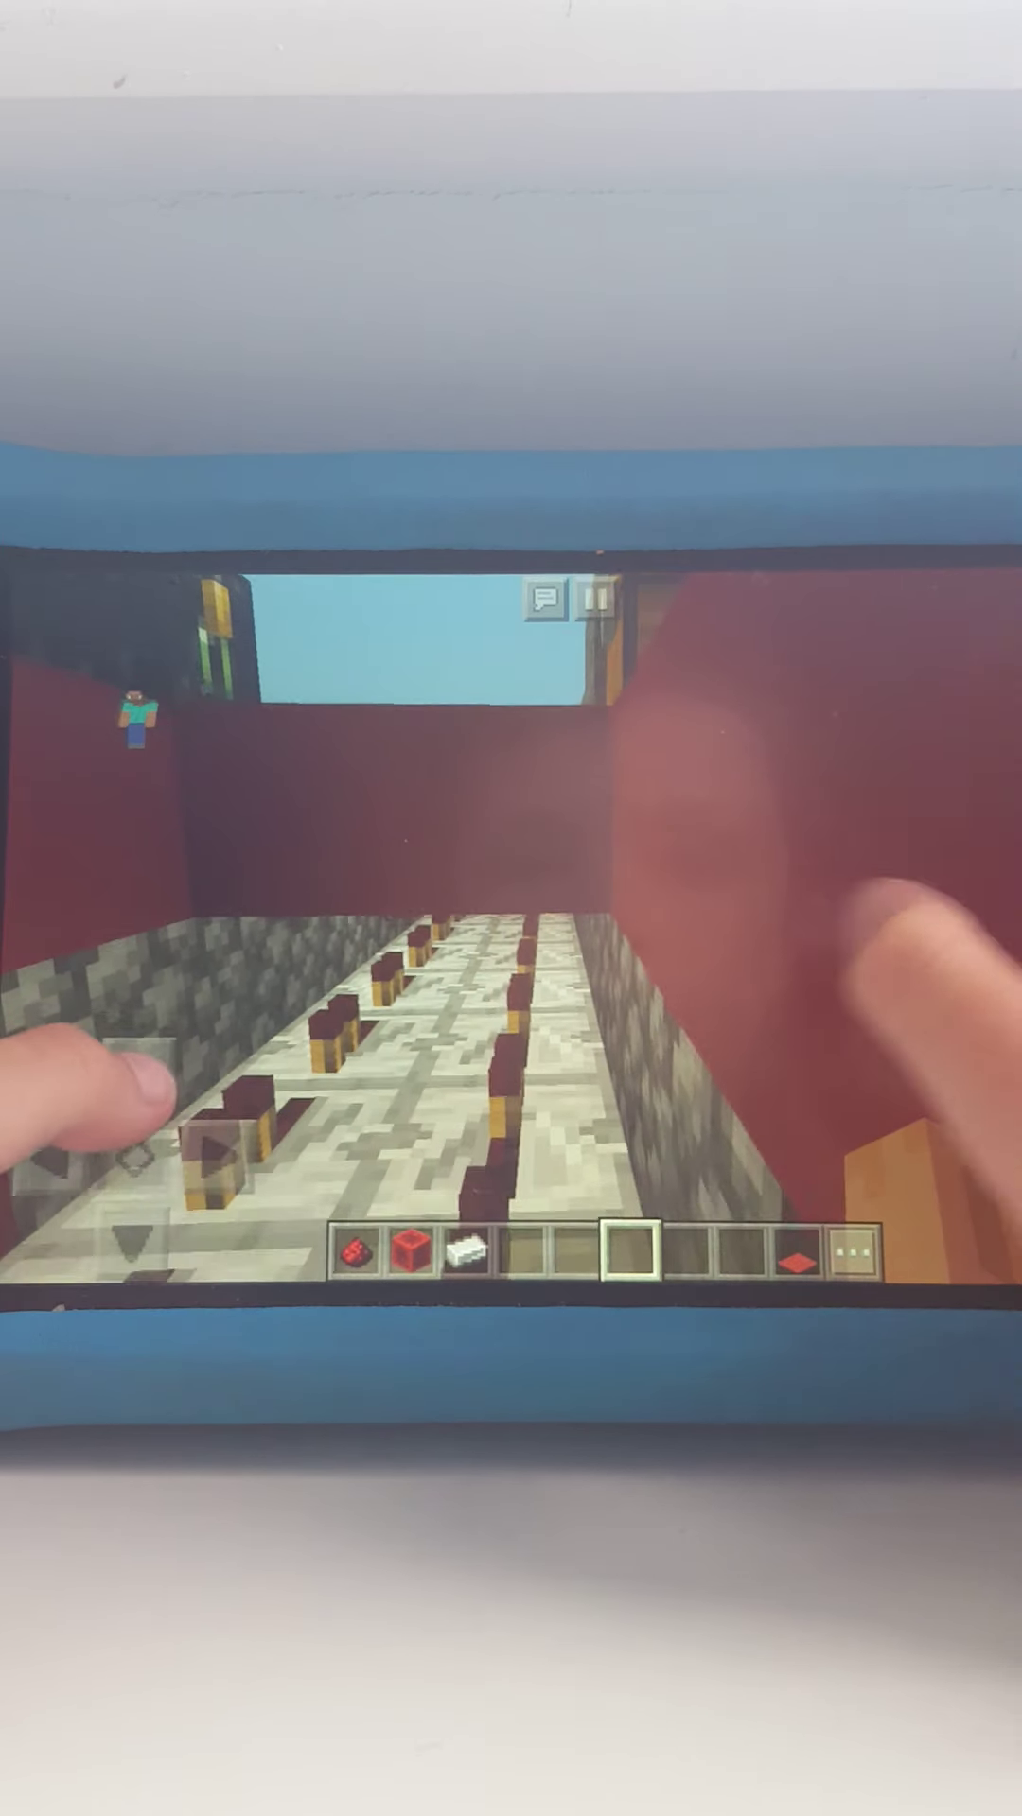
Walk down the corridor and look over the grass by the bed and the lever pit.
left_click_drag(143, 1086, 135, 1070)
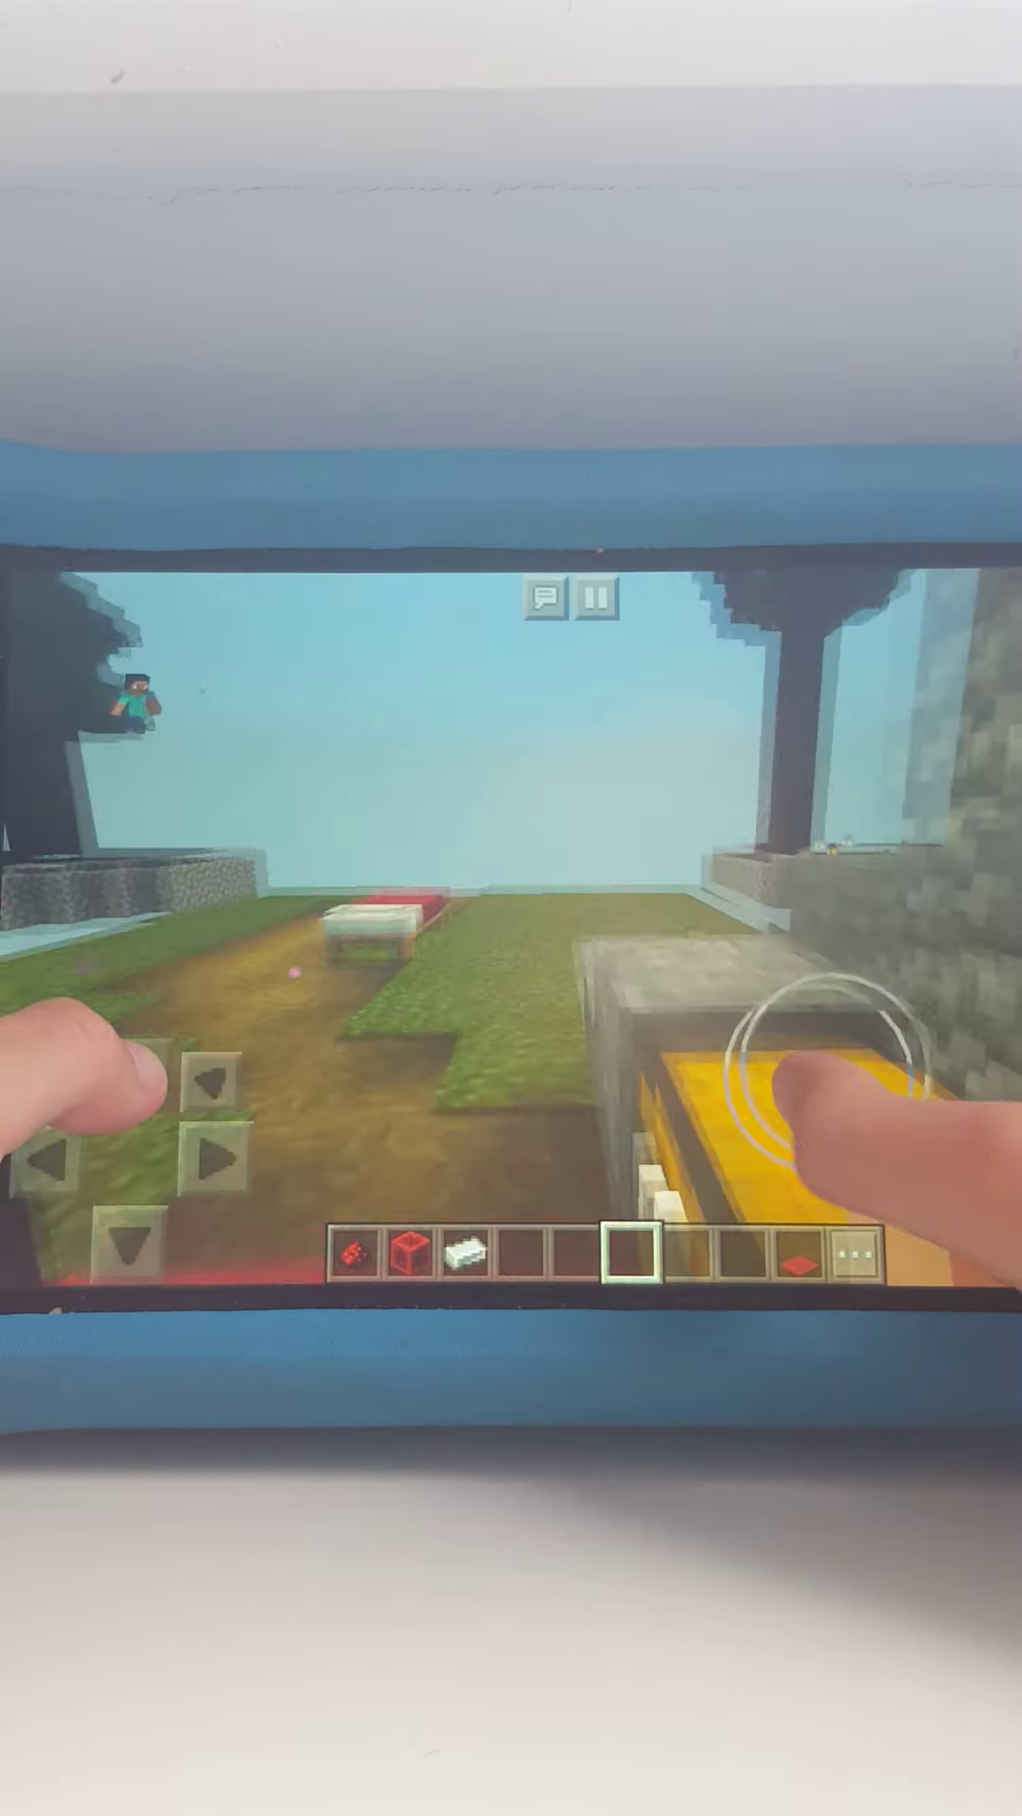
mouse_move(816, 1072)
left_mouse_down()
mouse_move(852, 1092)
mouse_move(979, 809)
left_mouse_up()
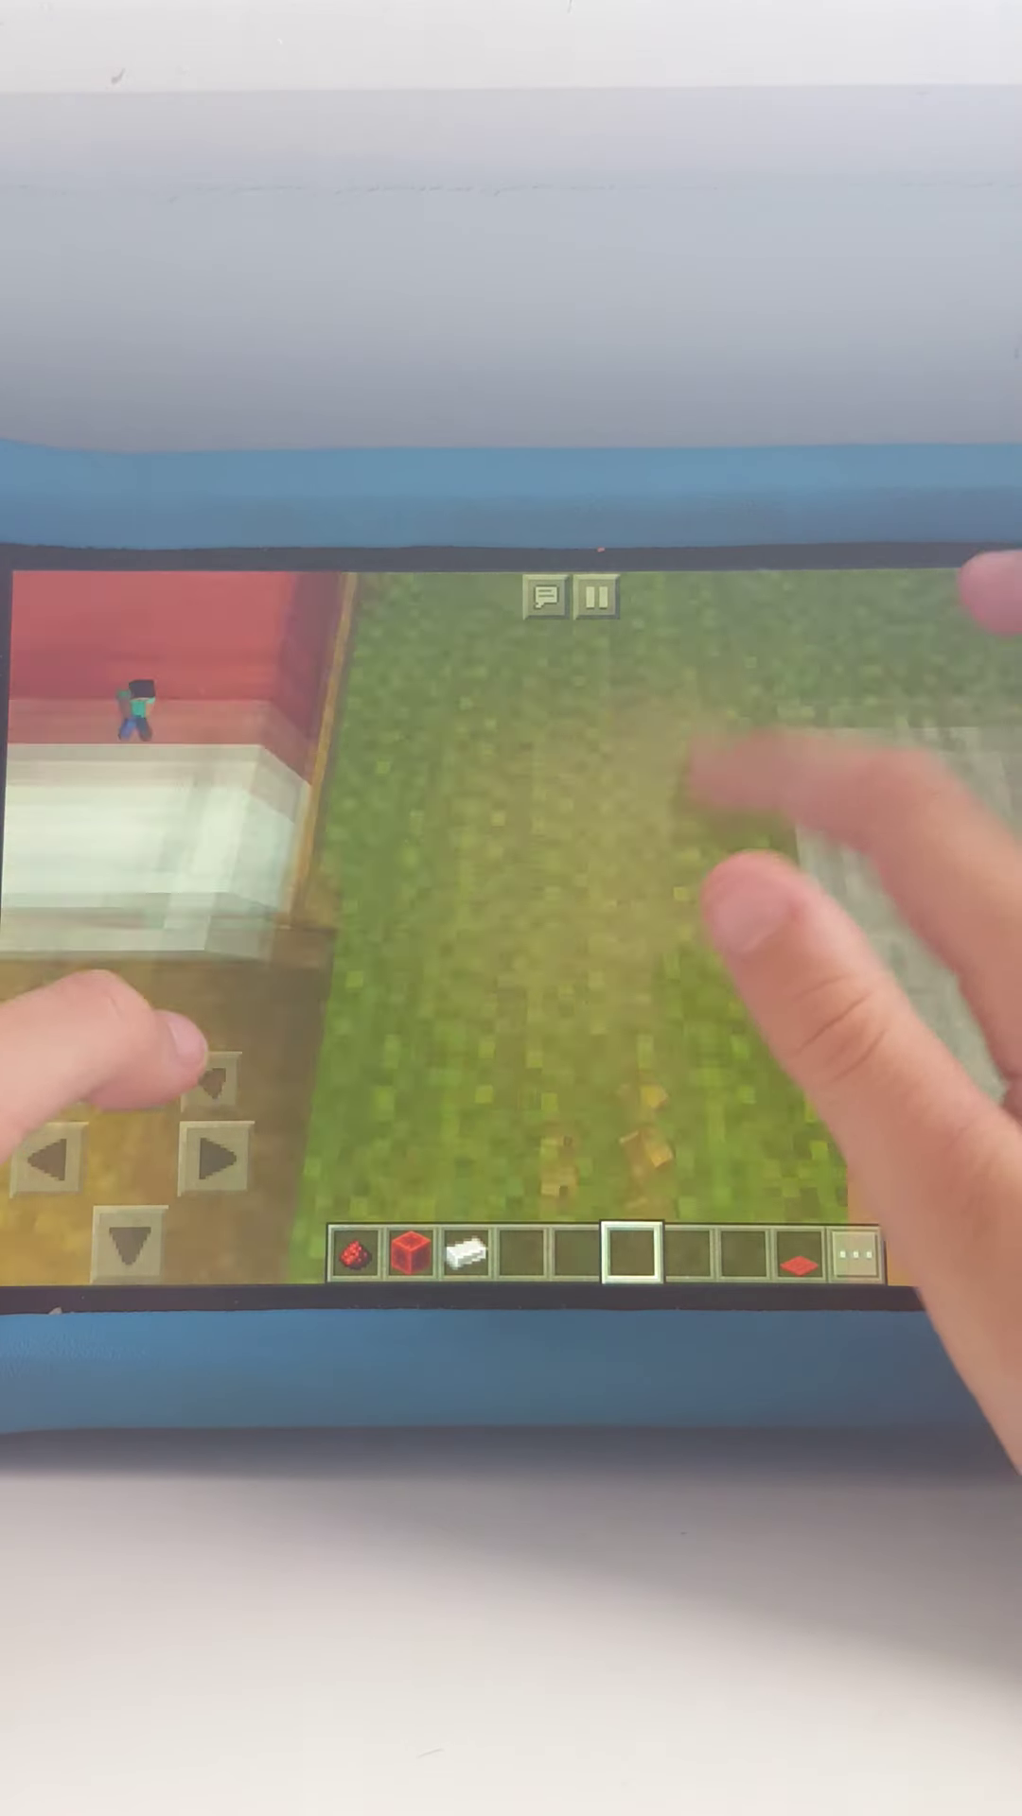
left_click_drag(837, 1079, 851, 994)
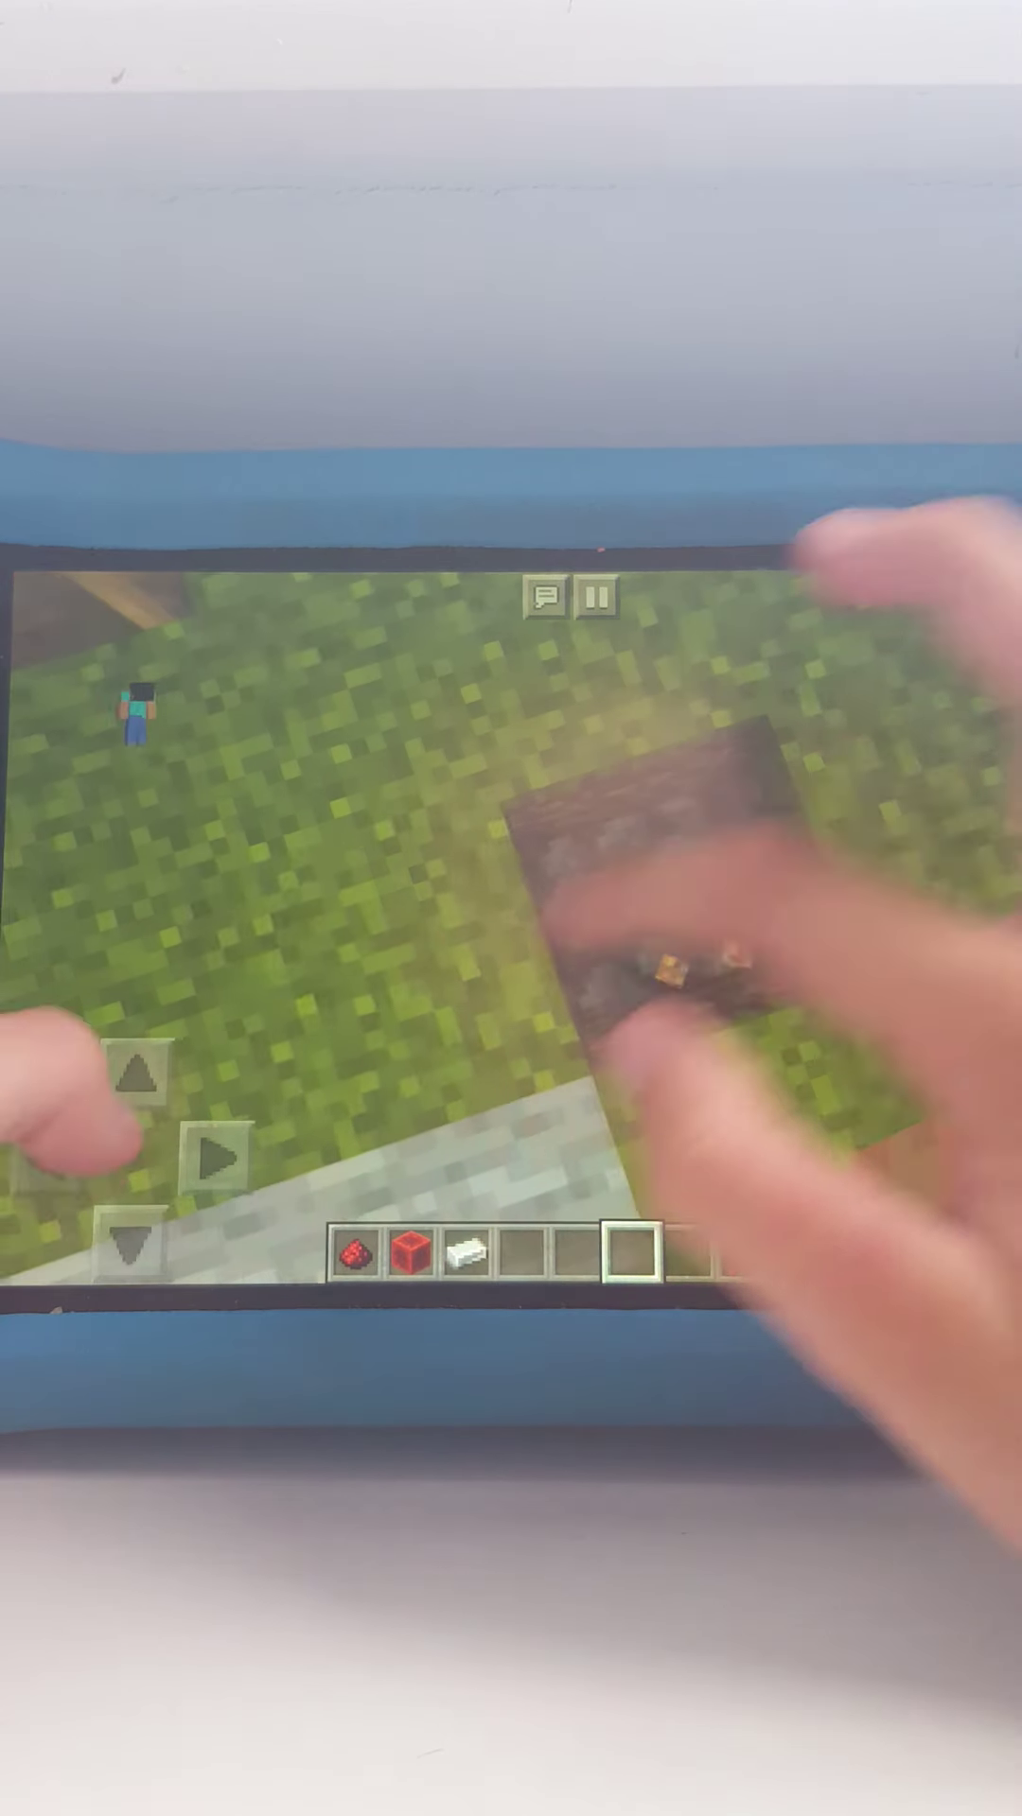
mouse_move(548, 974)
left_mouse_down()
mouse_move(913, 1050)
mouse_move(887, 1058)
left_mouse_up()
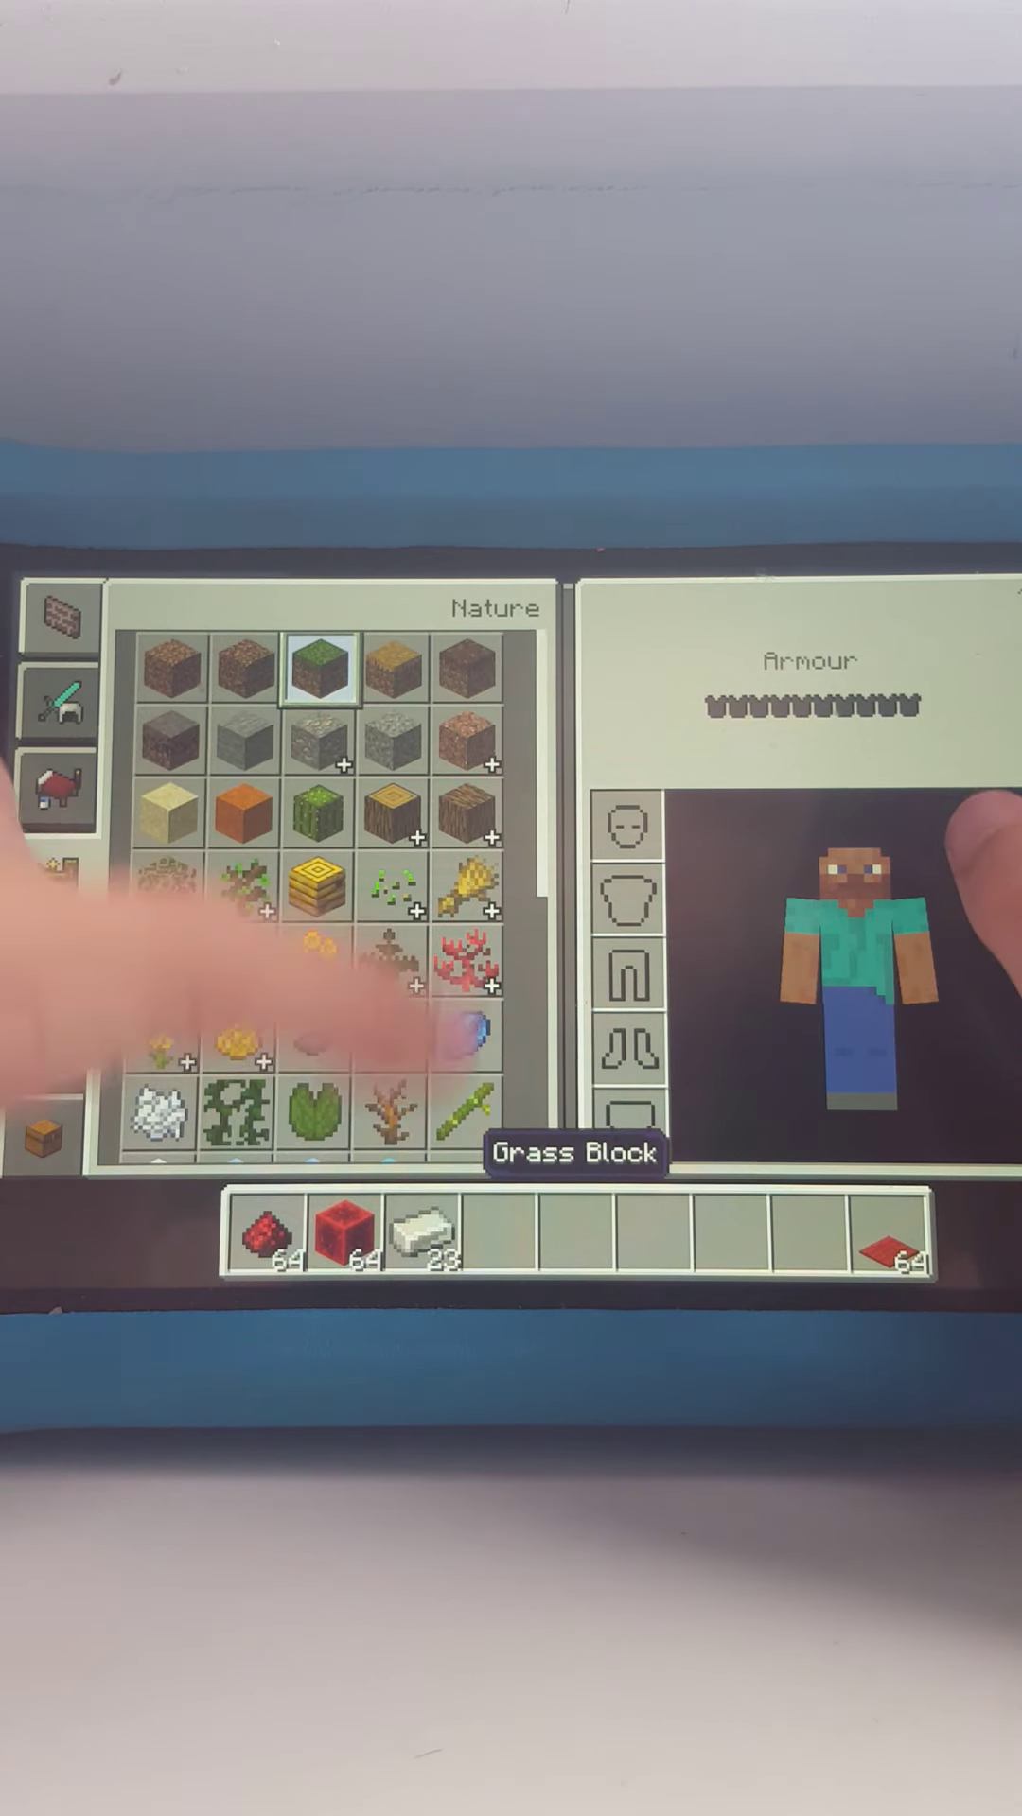
Add a Grass Block to the hotbar and walk along the corridor to the dispenser.
left_click(1001, 597)
left_click(521, 1249)
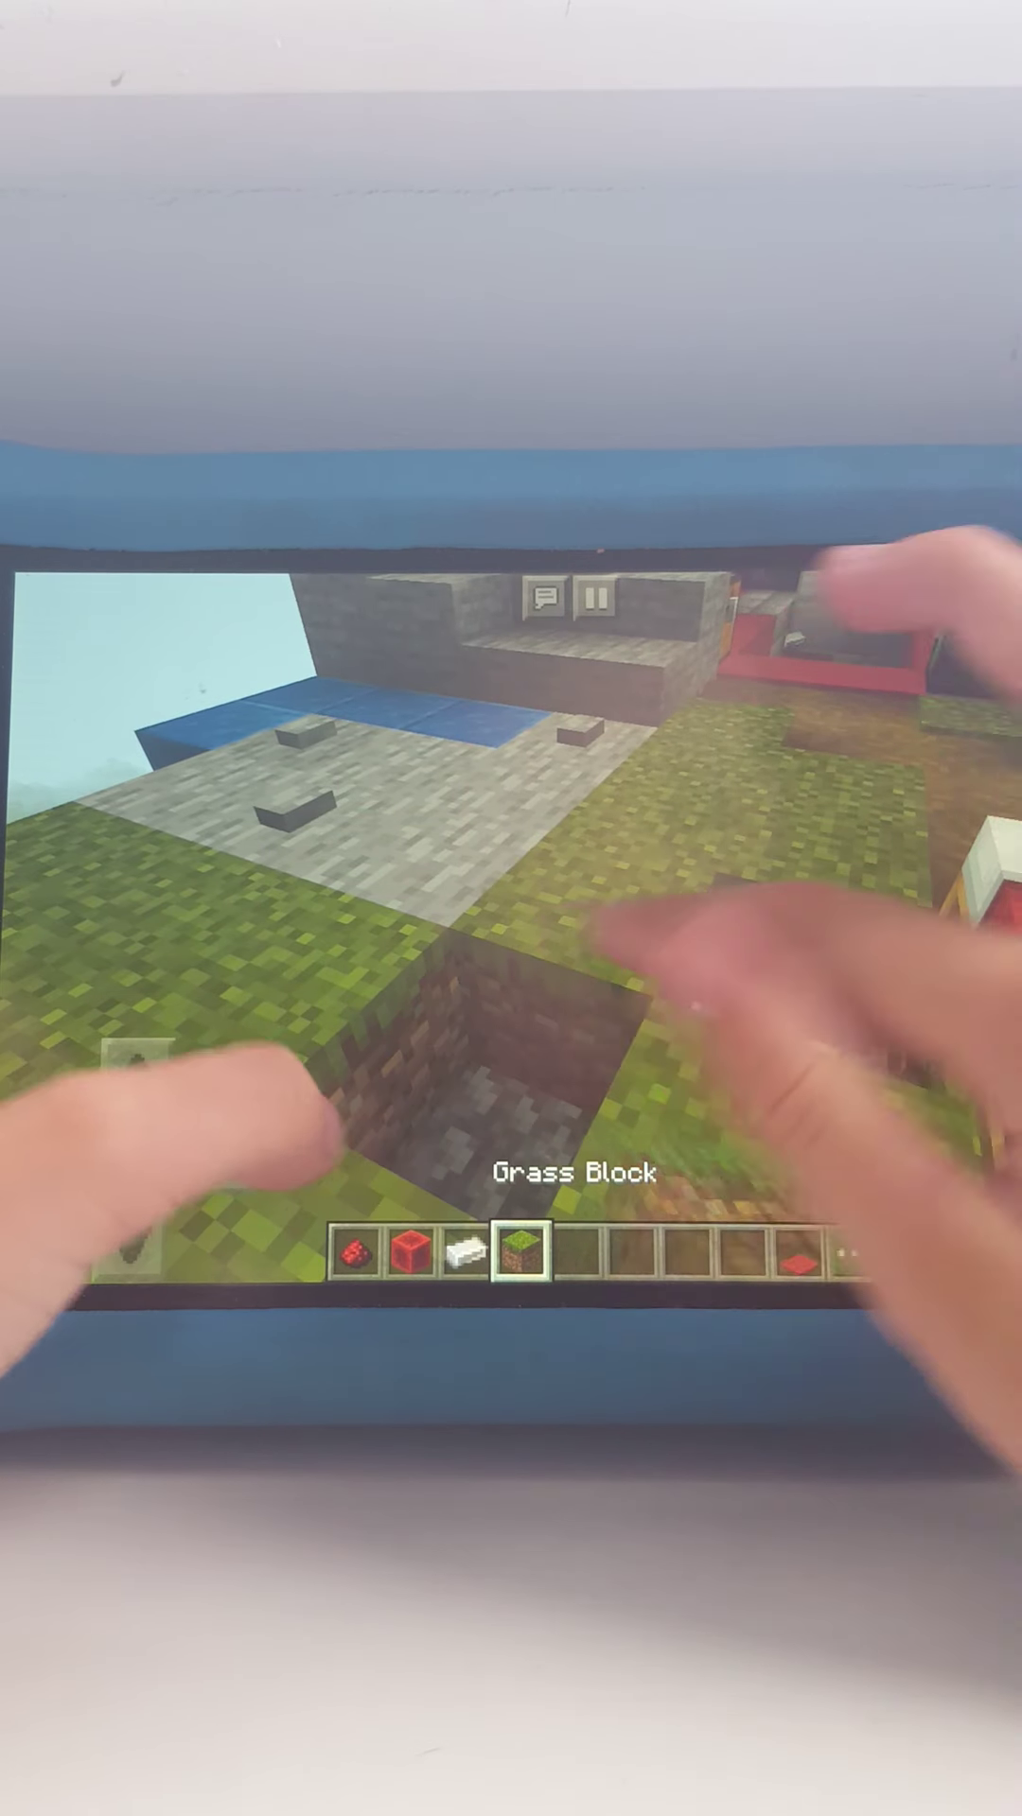
left_click(797, 1249)
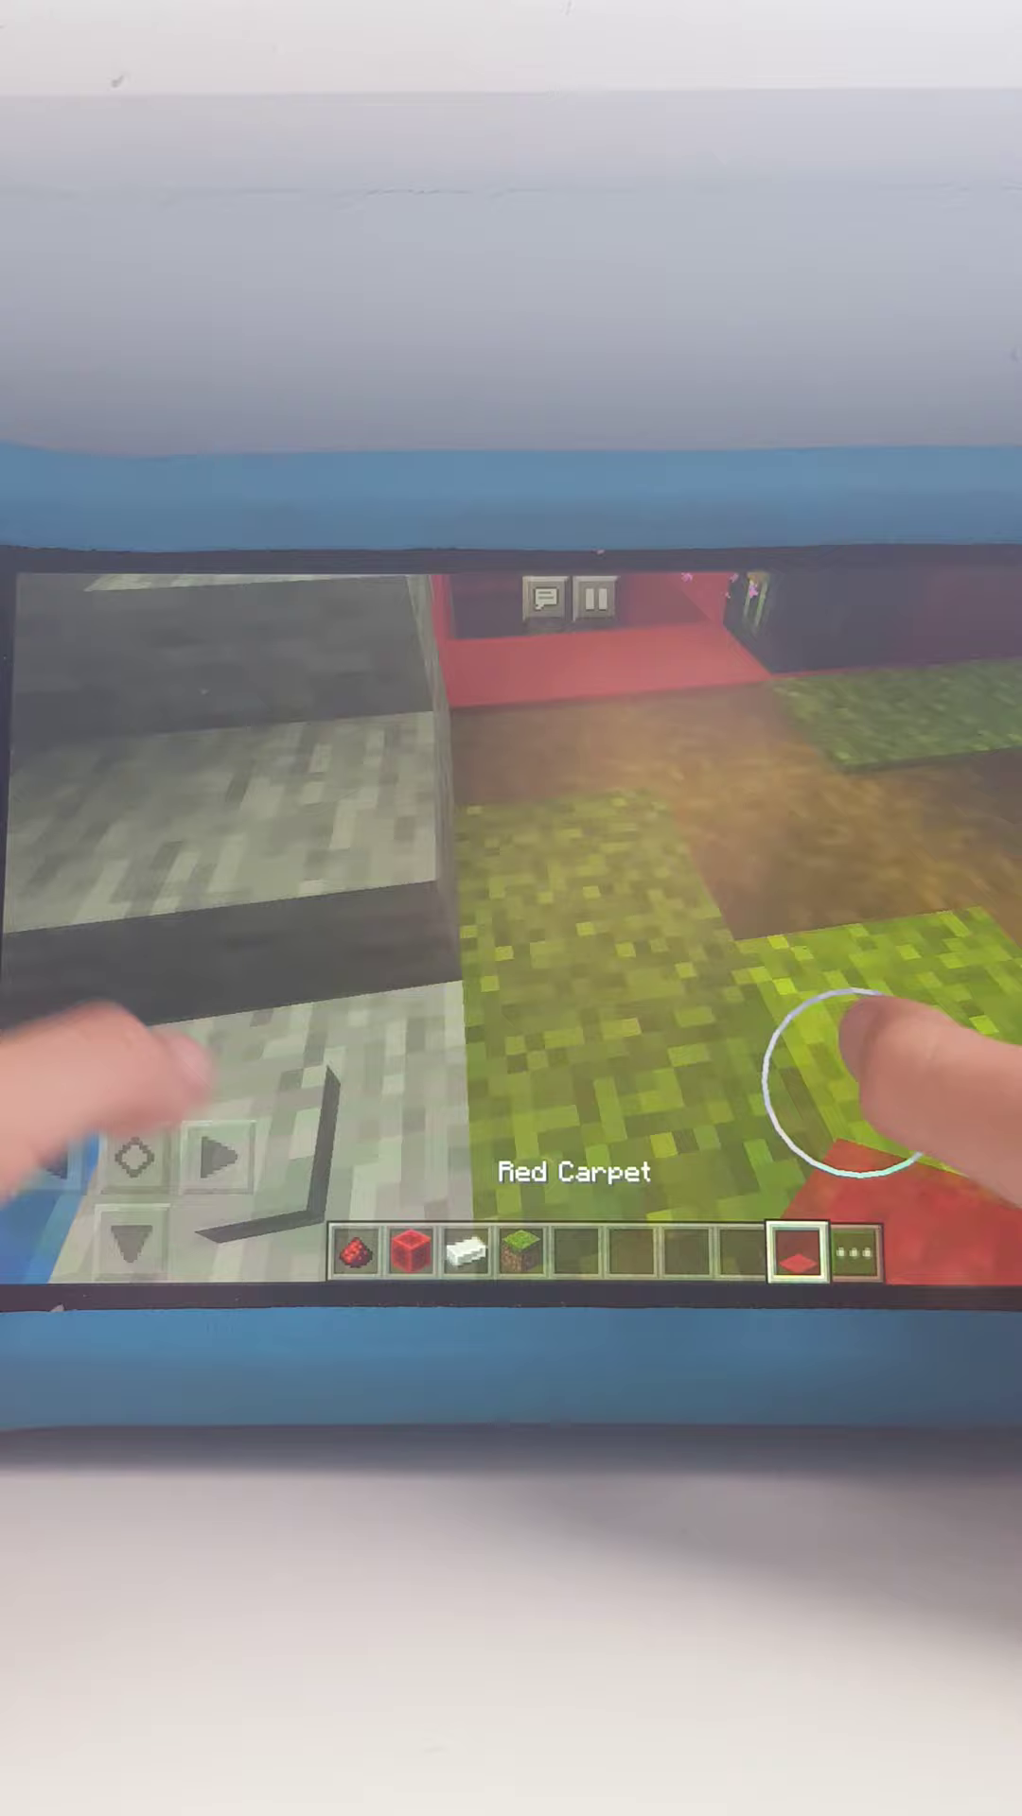
left_click_drag(908, 1057, 1001, 1029)
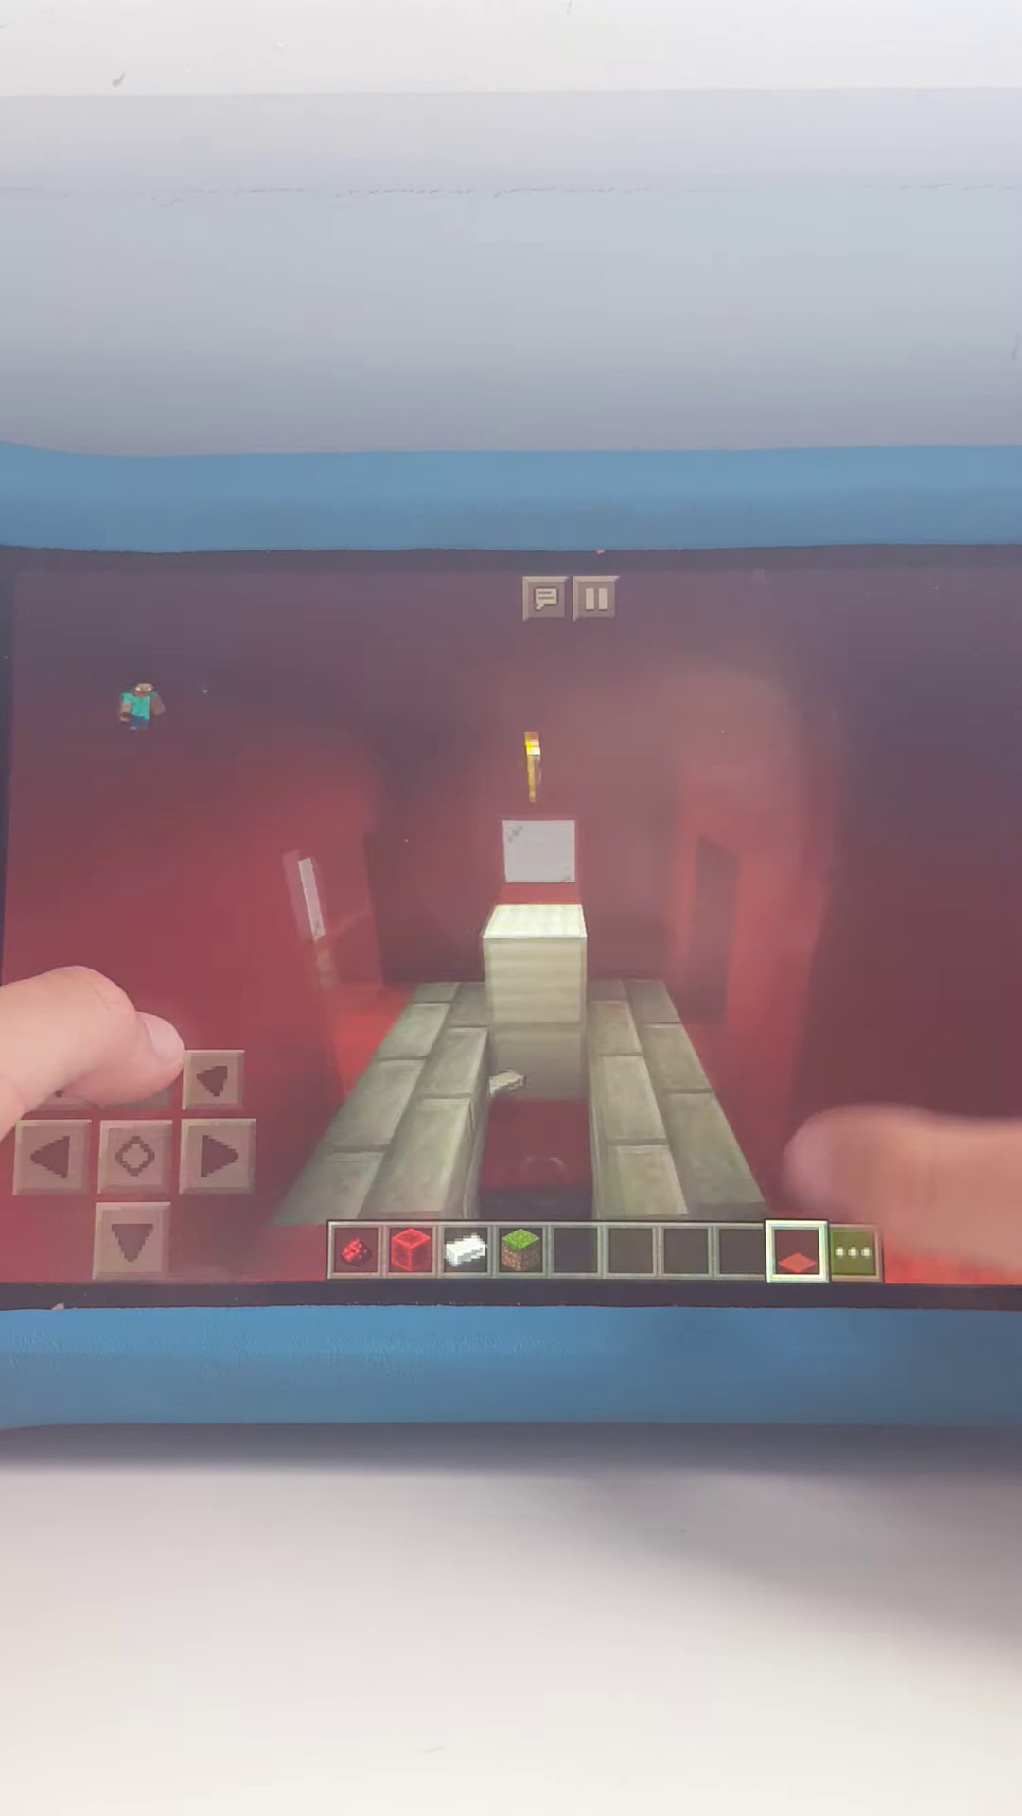
left_click_drag(880, 1163, 752, 1220)
left_click(686, 1249)
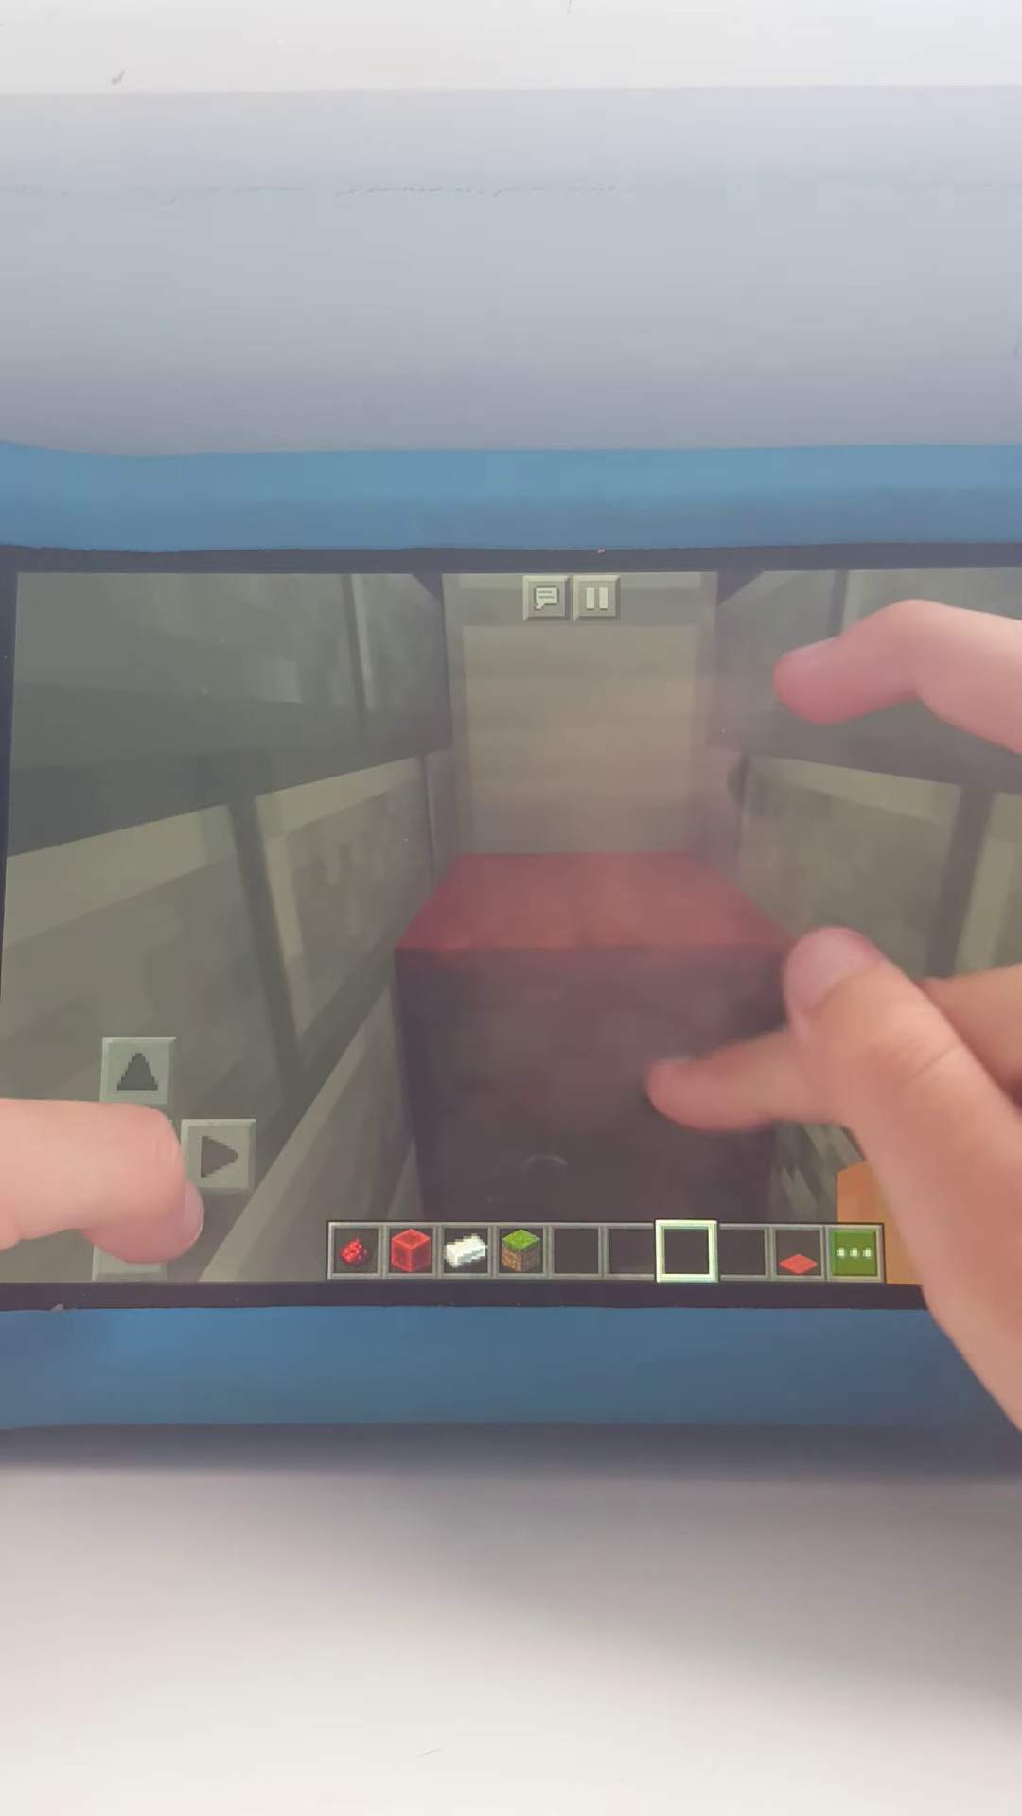
Move the remaining iron ingots into the dispenser so each stack shows 64.
left_click(661, 1086)
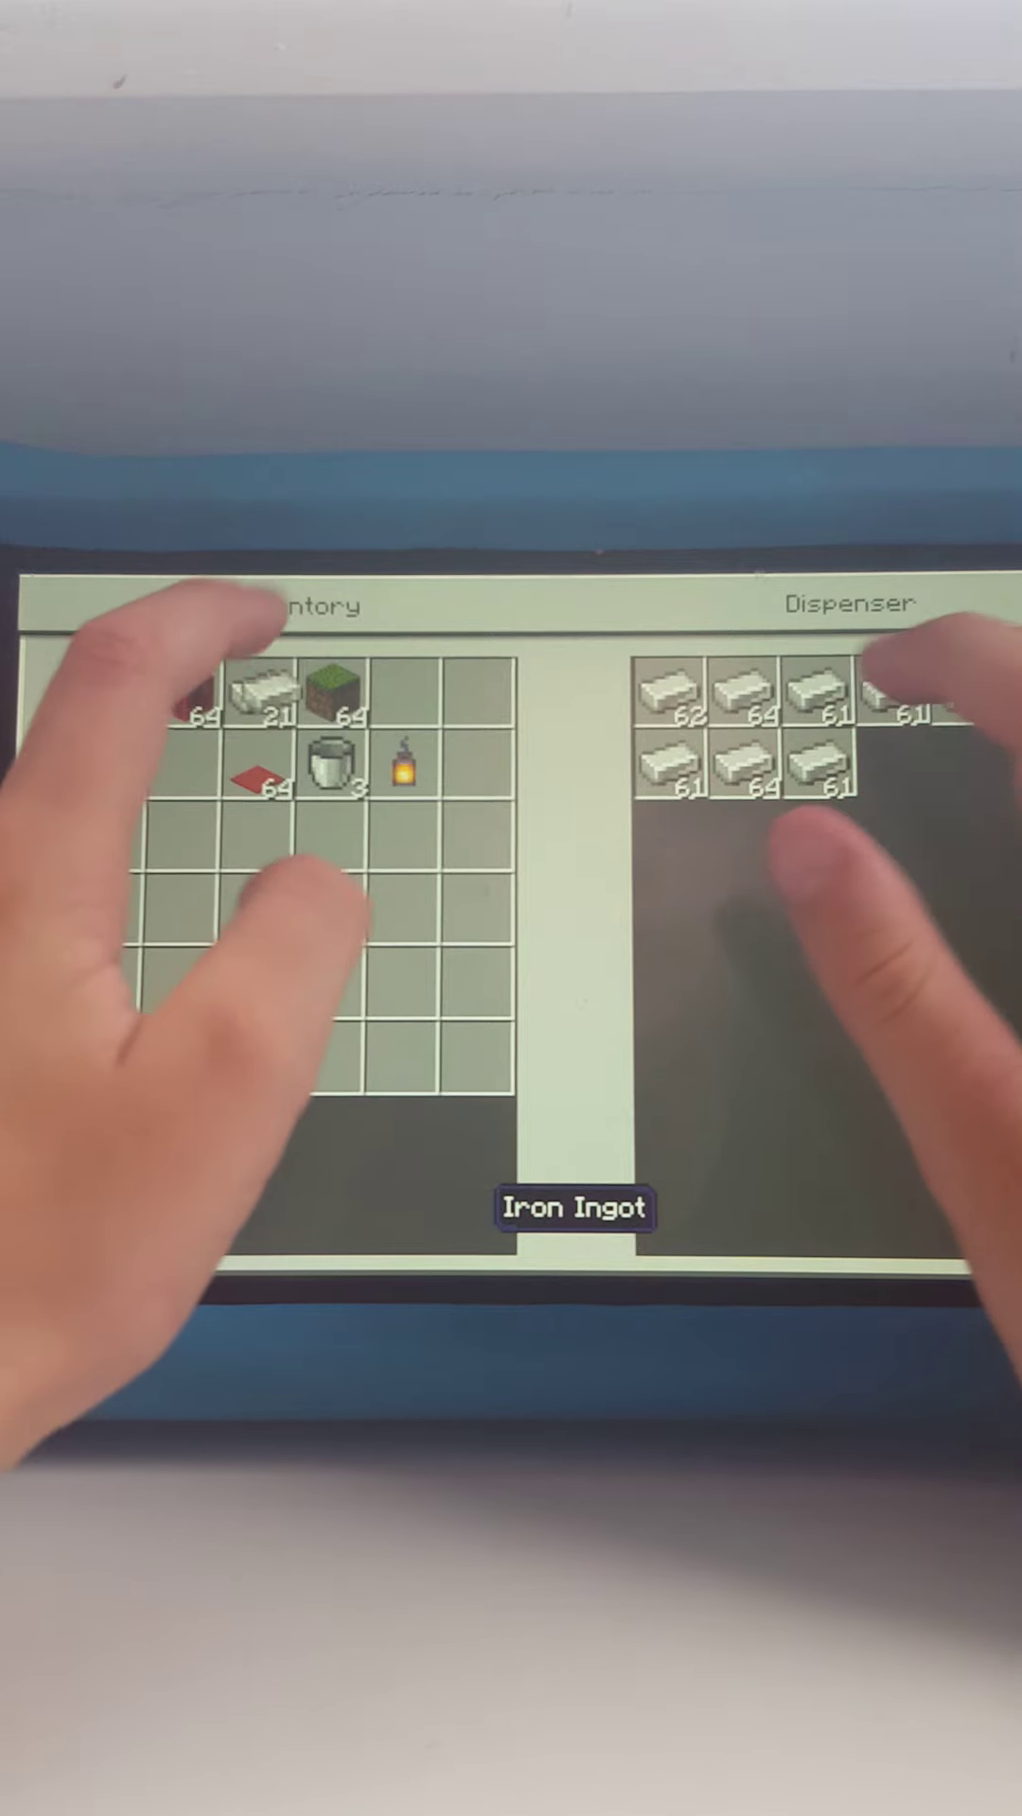
left_click(738, 687)
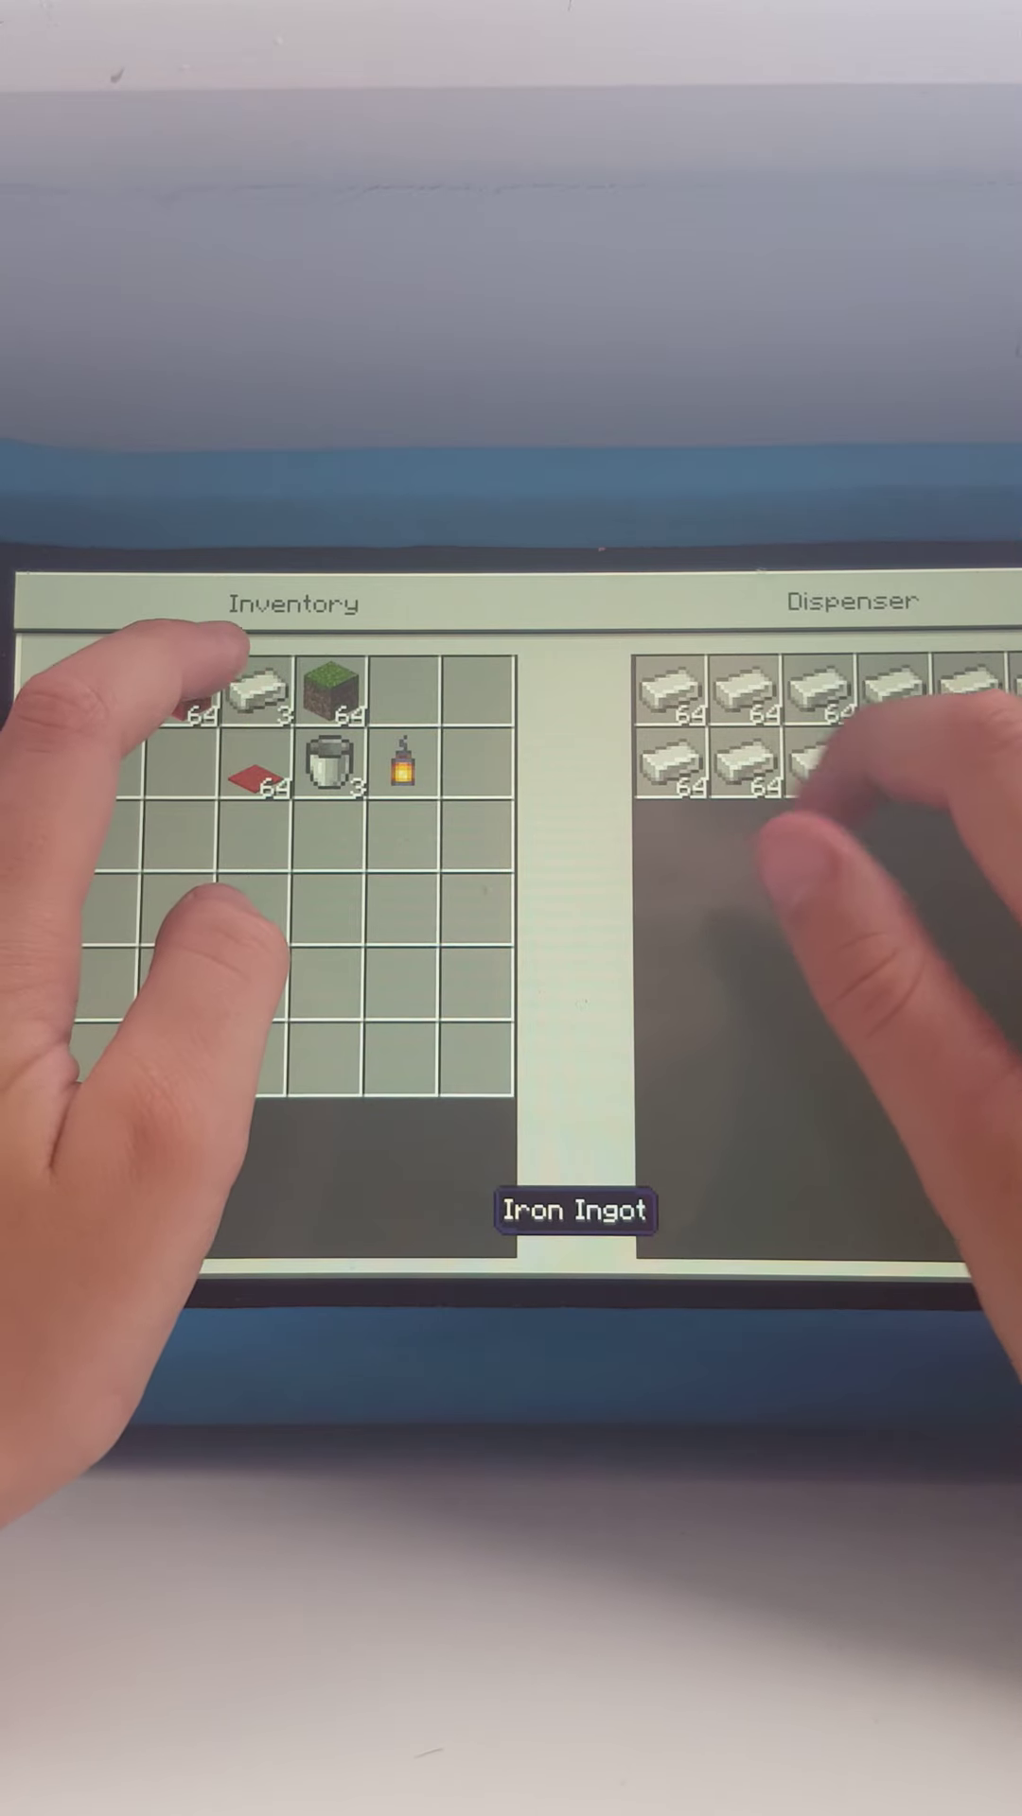
left_click(258, 691)
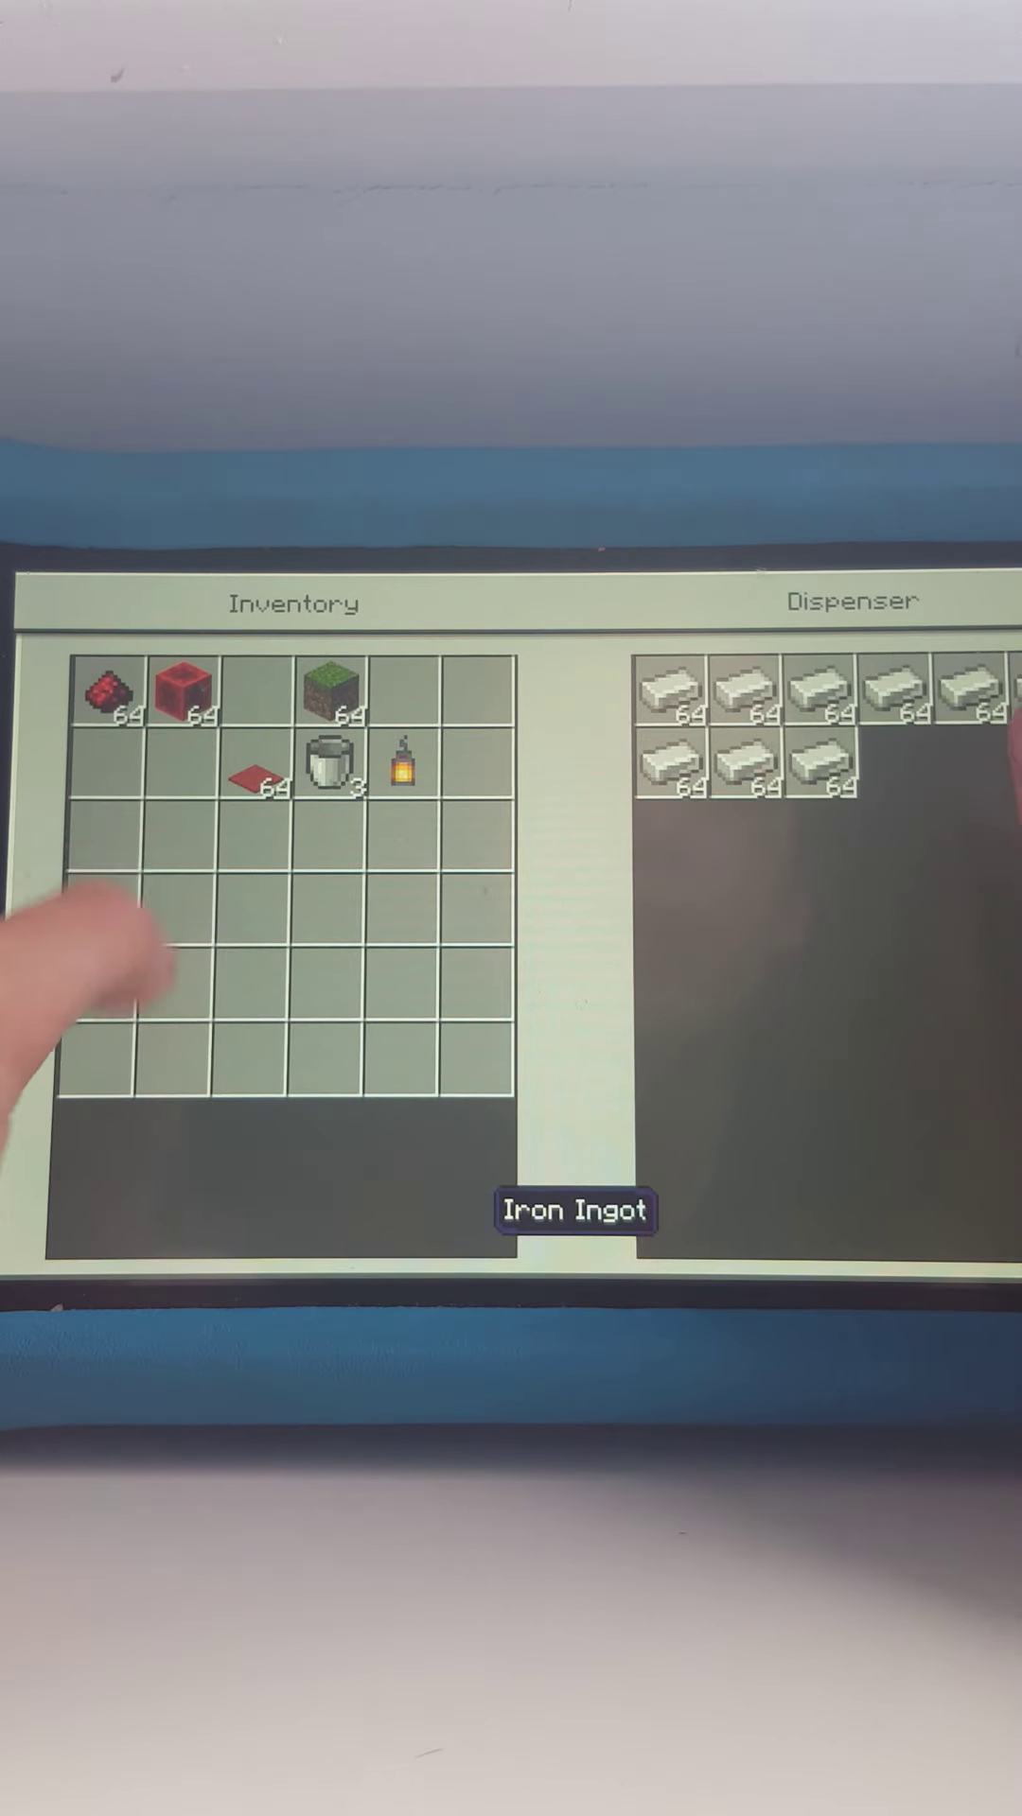
left_click(1001, 603)
left_click_drag(879, 993, 936, 1050)
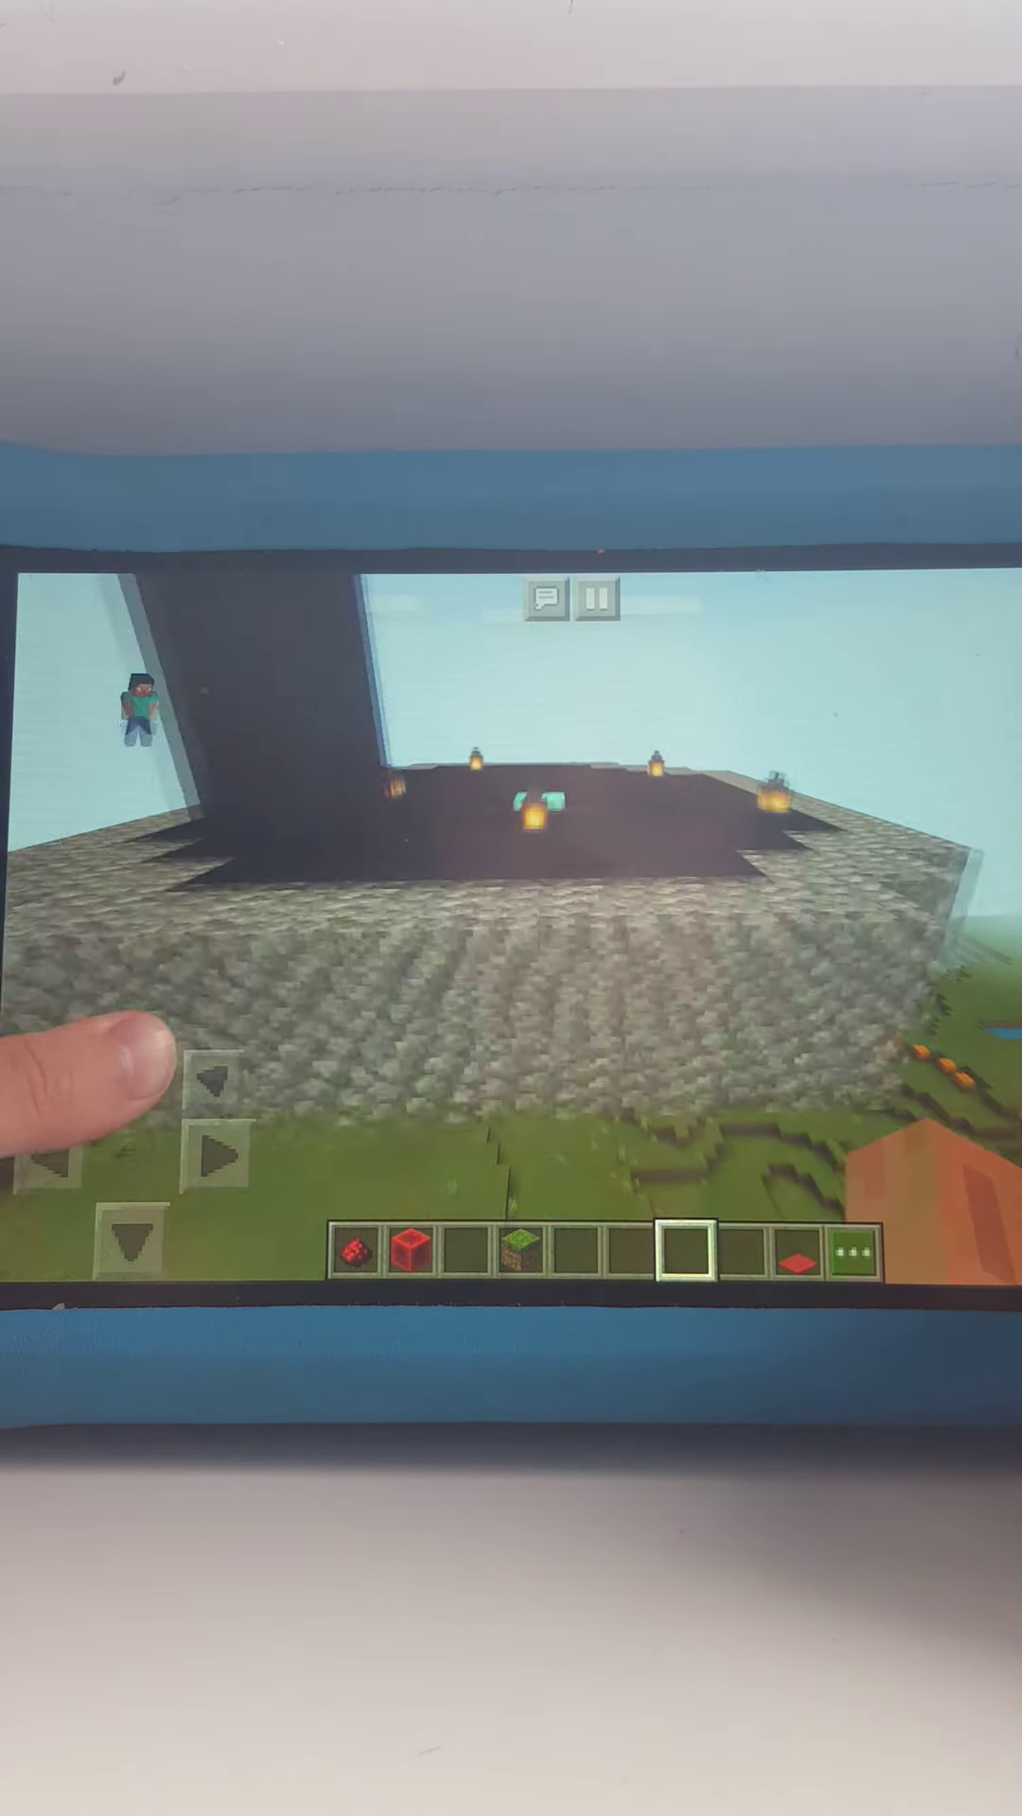
Fly over the cobblestone island, viewing its diamond-block pit and the grassland beyond.
mouse_move(871, 1033)
left_mouse_down()
mouse_move(787, 1081)
mouse_move(851, 1075)
mouse_move(796, 1094)
mouse_move(951, 1080)
mouse_move(851, 1093)
mouse_move(823, 1081)
left_mouse_up()
mouse_move(937, 1079)
left_mouse_down()
mouse_move(865, 1085)
mouse_move(922, 1079)
mouse_move(872, 1071)
mouse_move(908, 1050)
left_mouse_up()
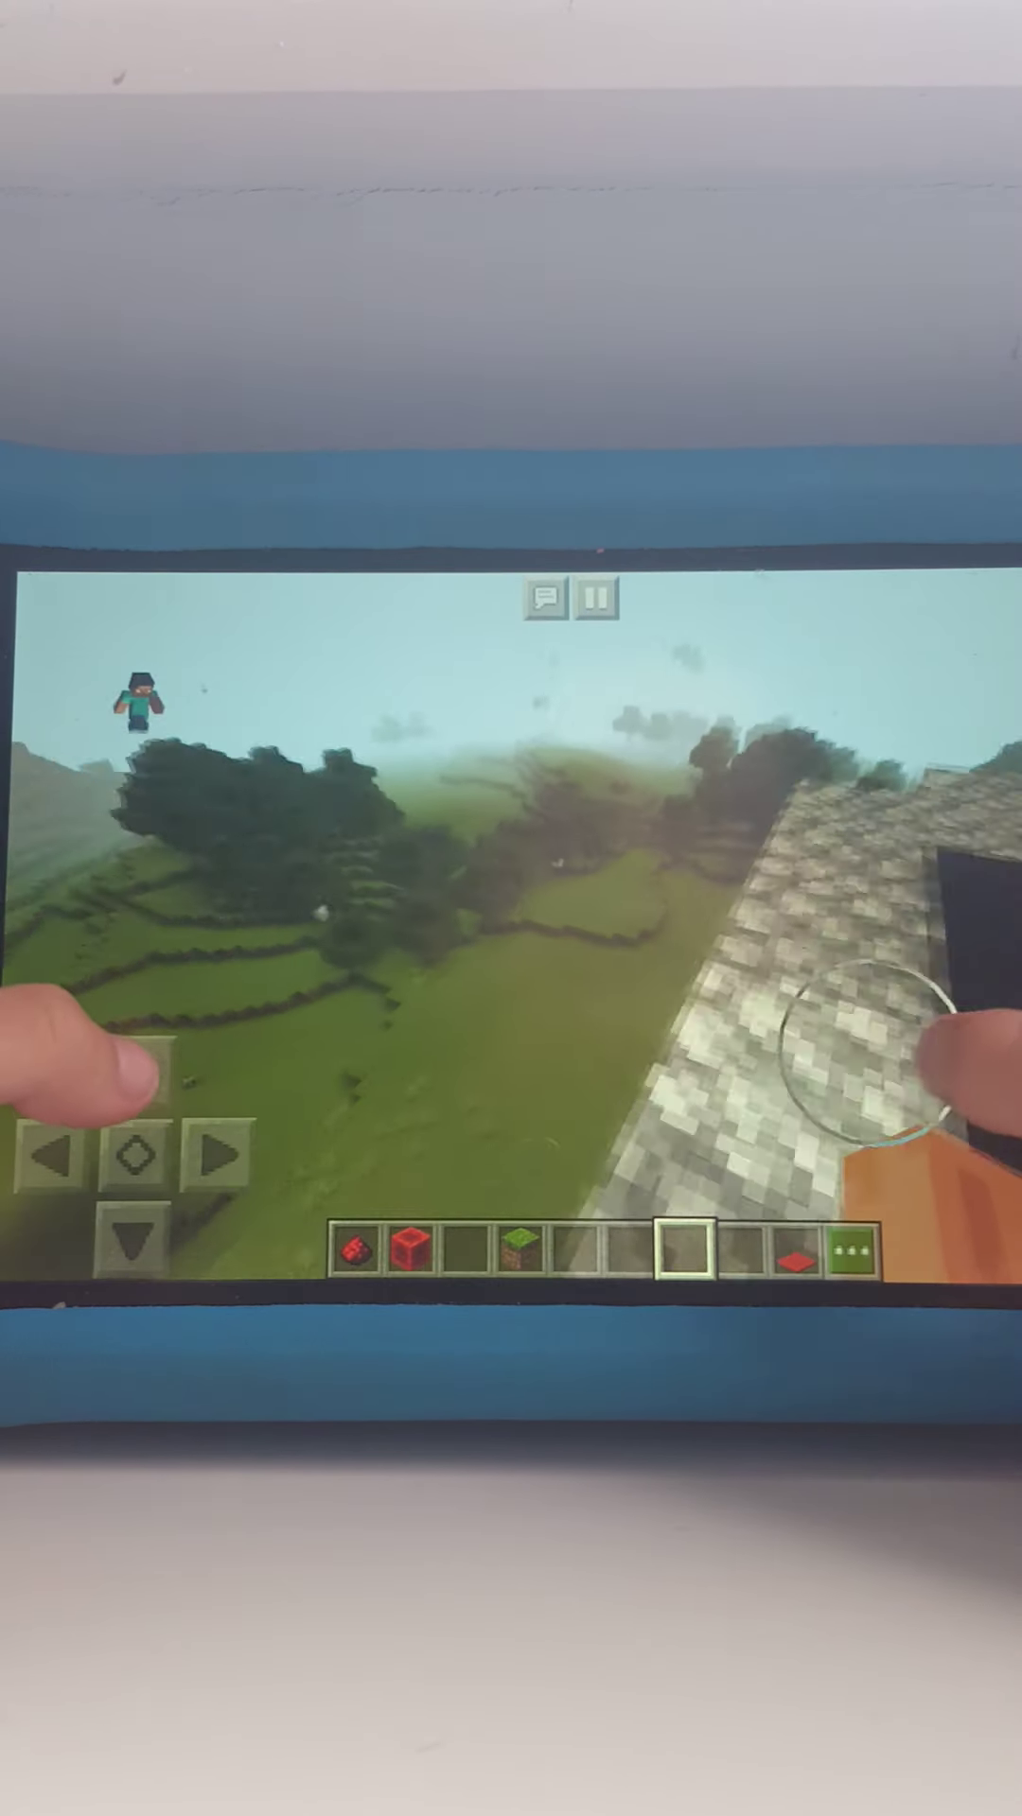
mouse_move(980, 1064)
left_mouse_down()
mouse_move(954, 993)
mouse_move(953, 1073)
mouse_move(987, 1099)
mouse_move(810, 1094)
mouse_move(809, 1074)
mouse_move(892, 1094)
mouse_move(834, 1080)
mouse_move(871, 1075)
mouse_move(932, 1177)
mouse_move(872, 1156)
mouse_move(965, 979)
mouse_move(909, 1164)
left_mouse_up()
Delete the redstone block, grass block and lantern stacks from the hotbar in the creative inventory.
left_click(853, 1251)
left_click(241, 961)
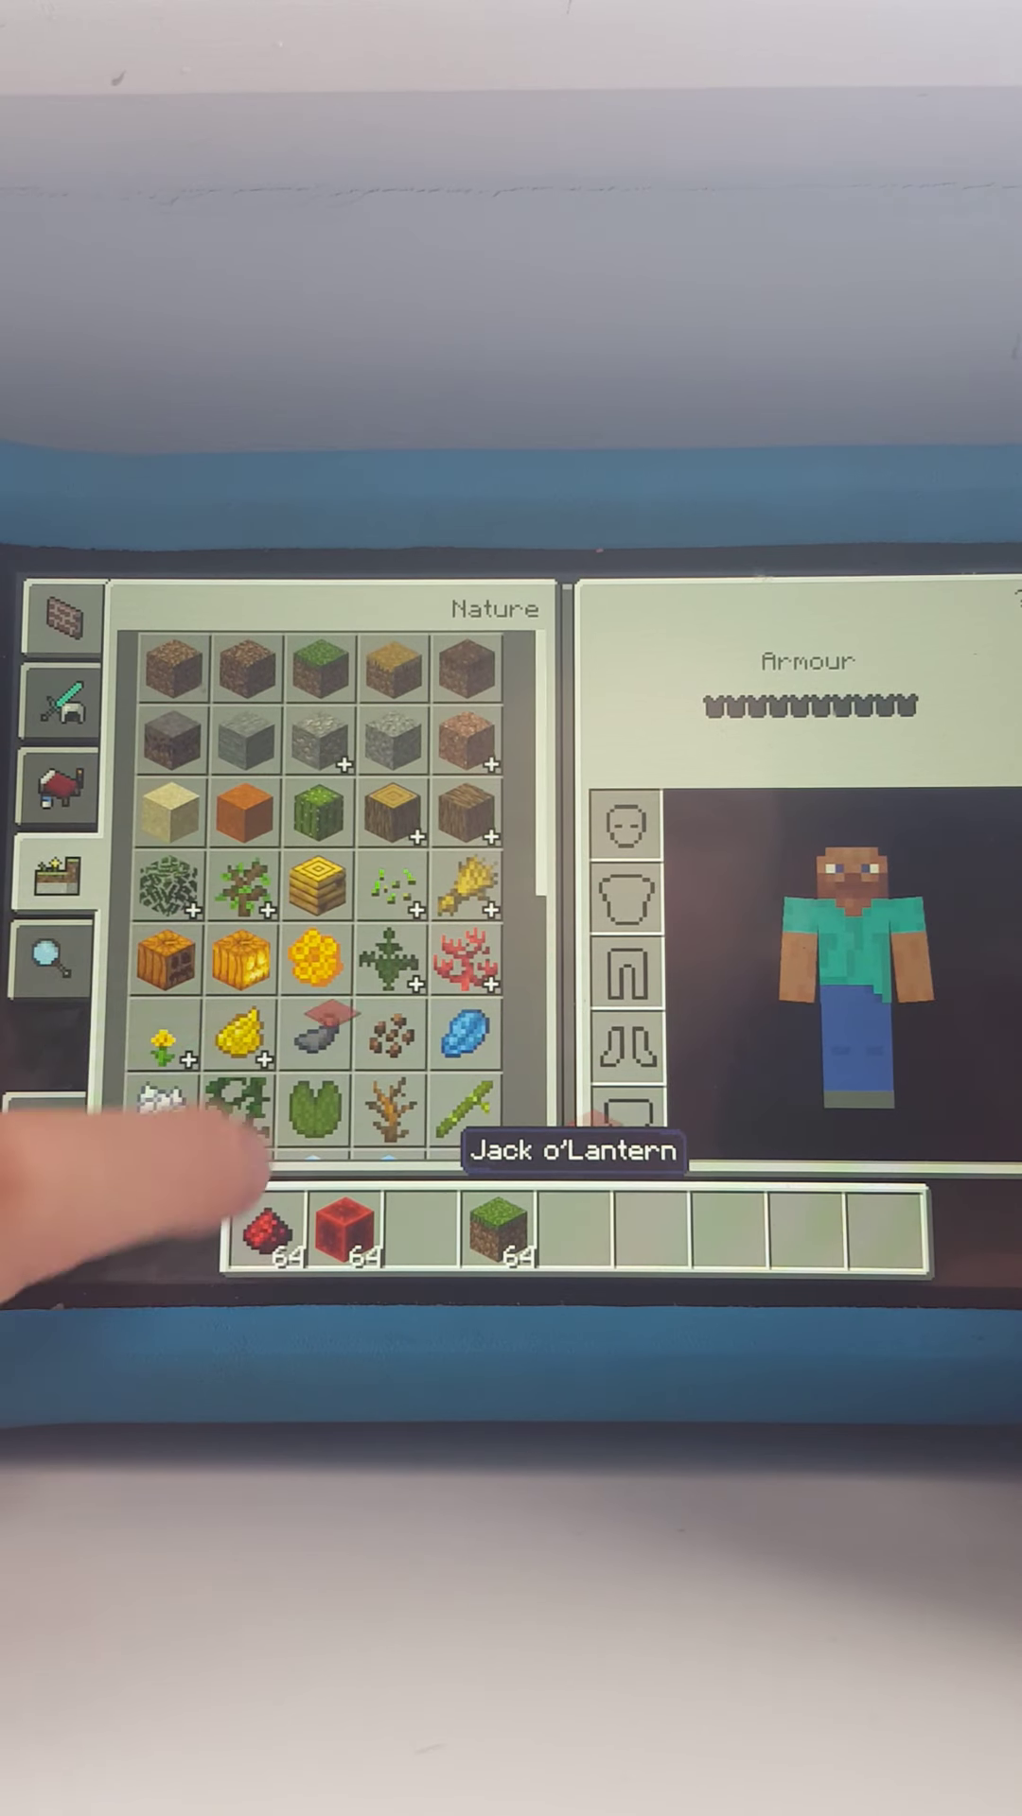
left_click(345, 1229)
left_click(498, 1230)
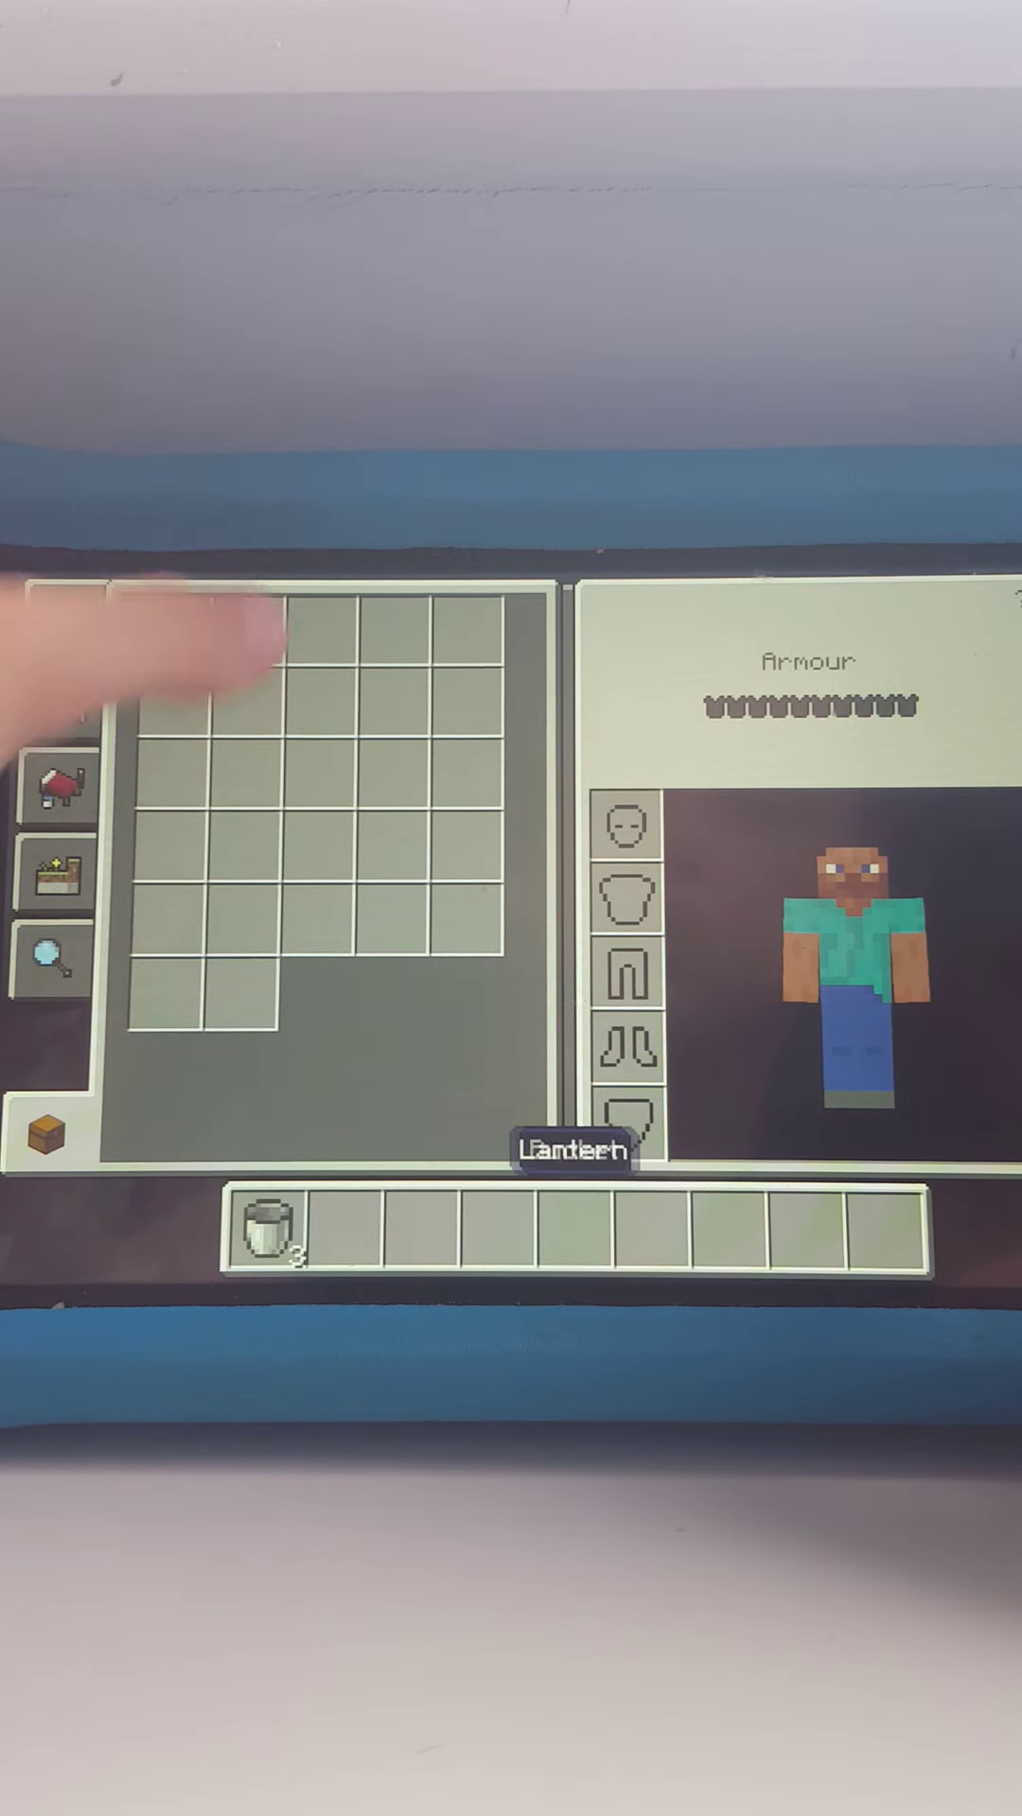
left_click(345, 1229)
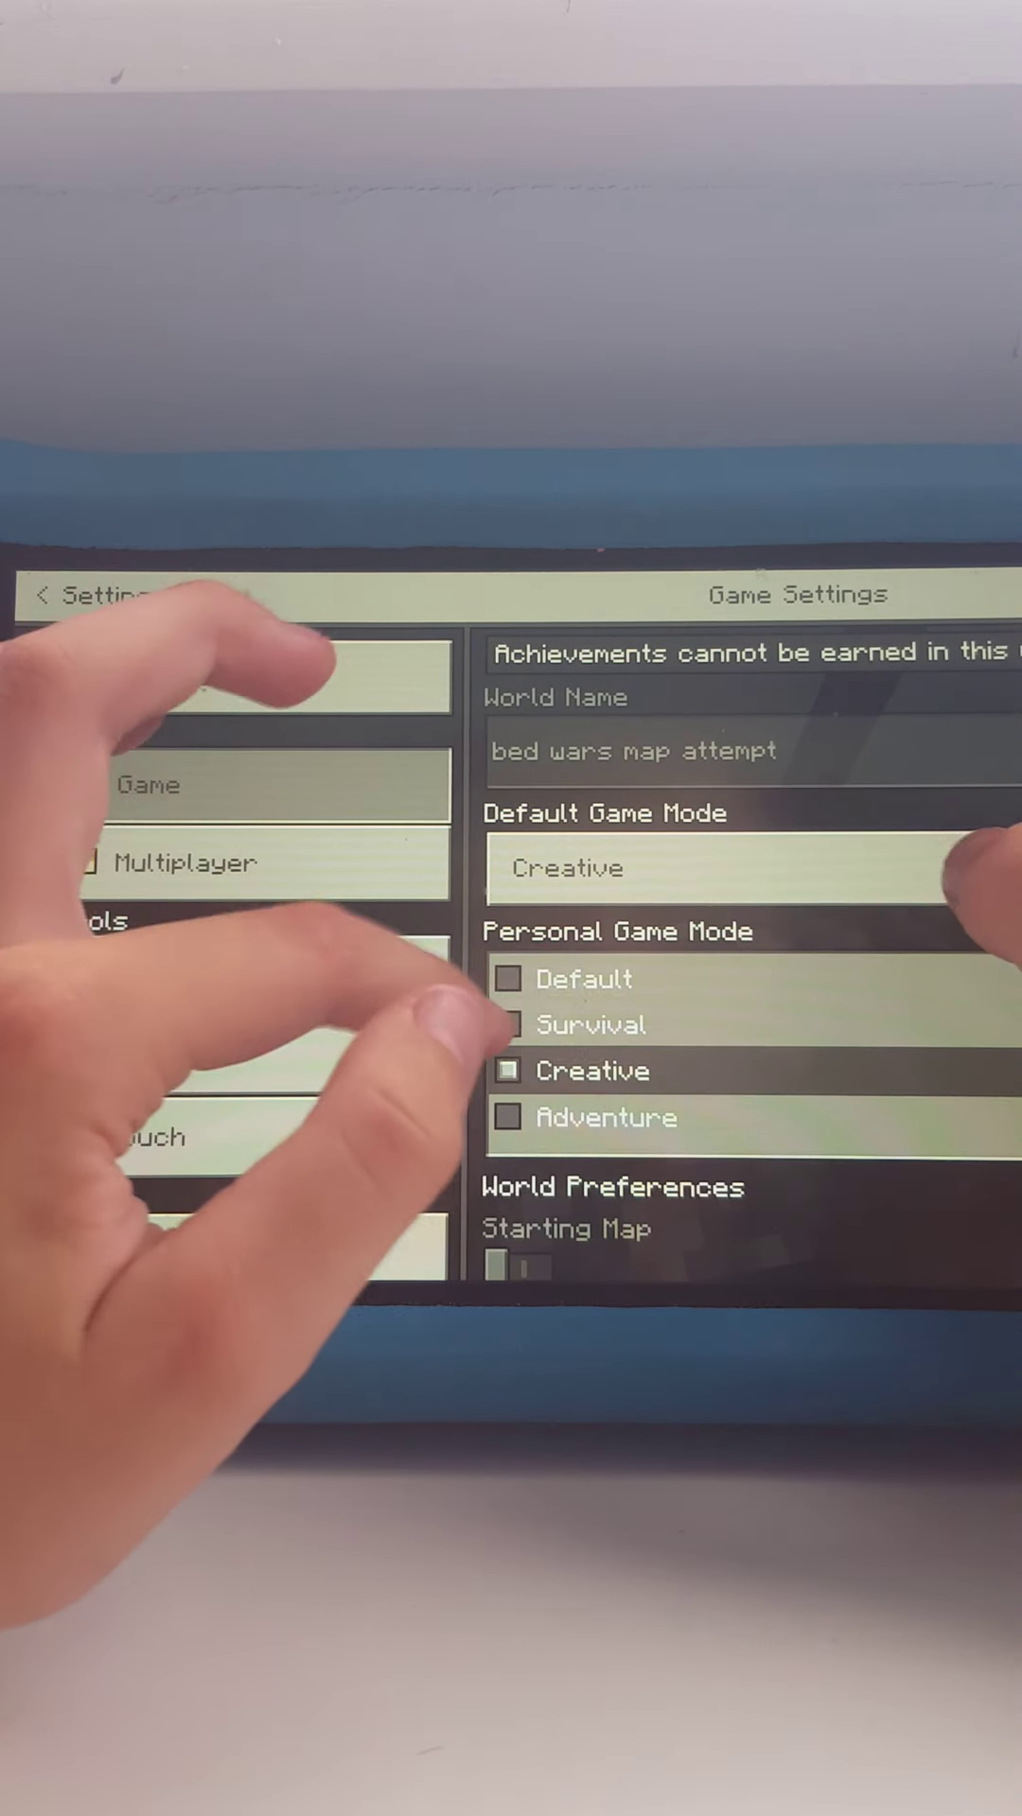
Set the personal game mode to Survival and resume the world.
left_click(589, 1023)
left_click(28, 595)
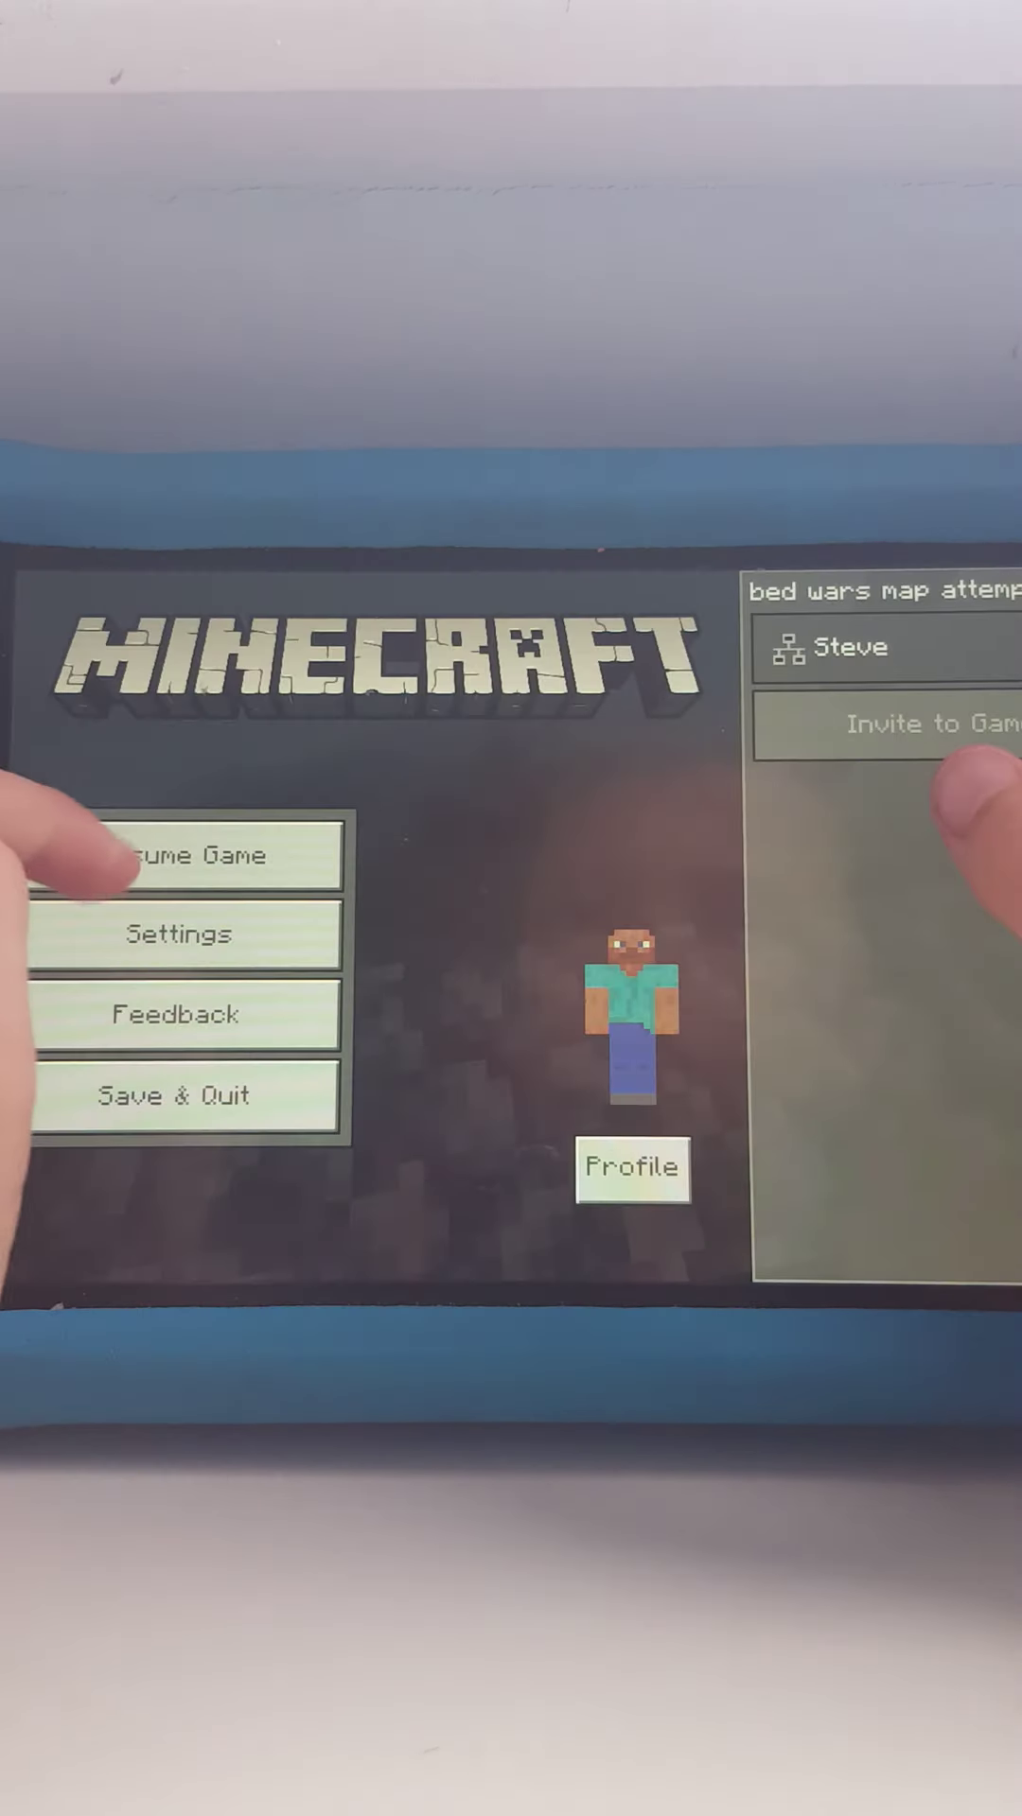
left_click(185, 965)
left_click_drag(922, 1108, 866, 1050)
left_click_drag(1010, 1022, 1010, 1064)
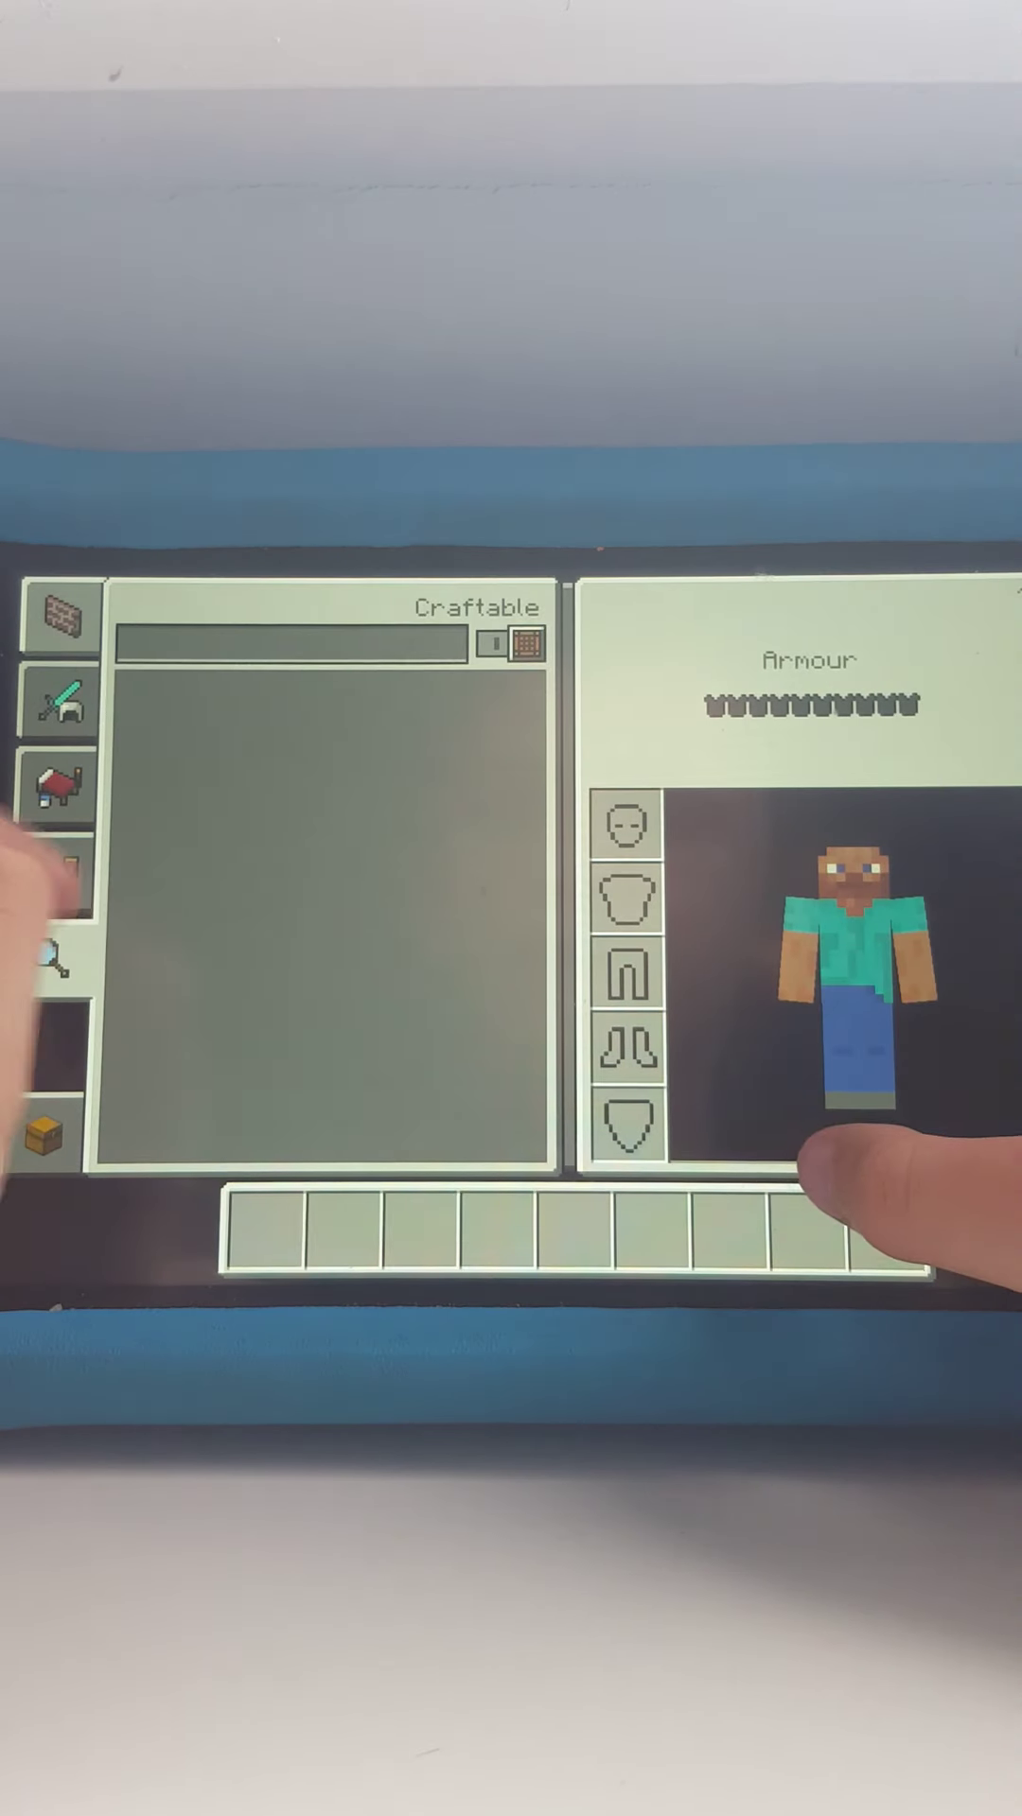
Switch the personal game mode back to Creative in the world's game settings.
left_click(57, 881)
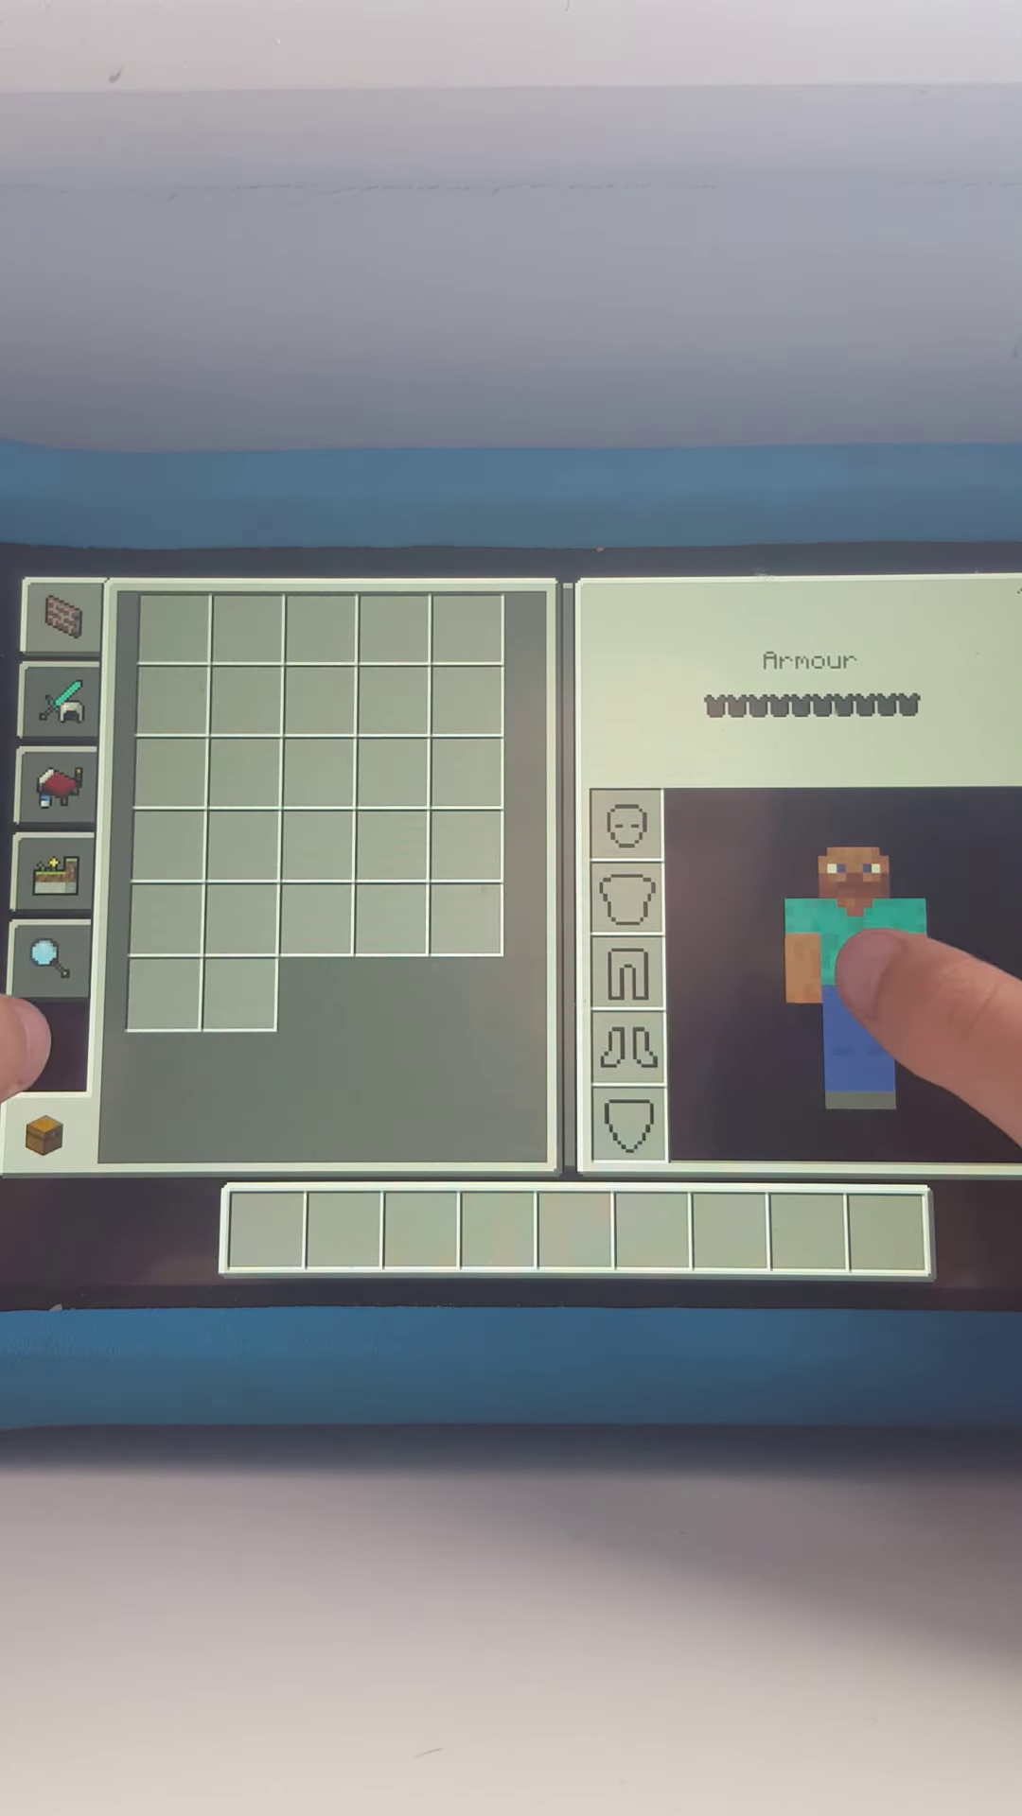
left_click(994, 575)
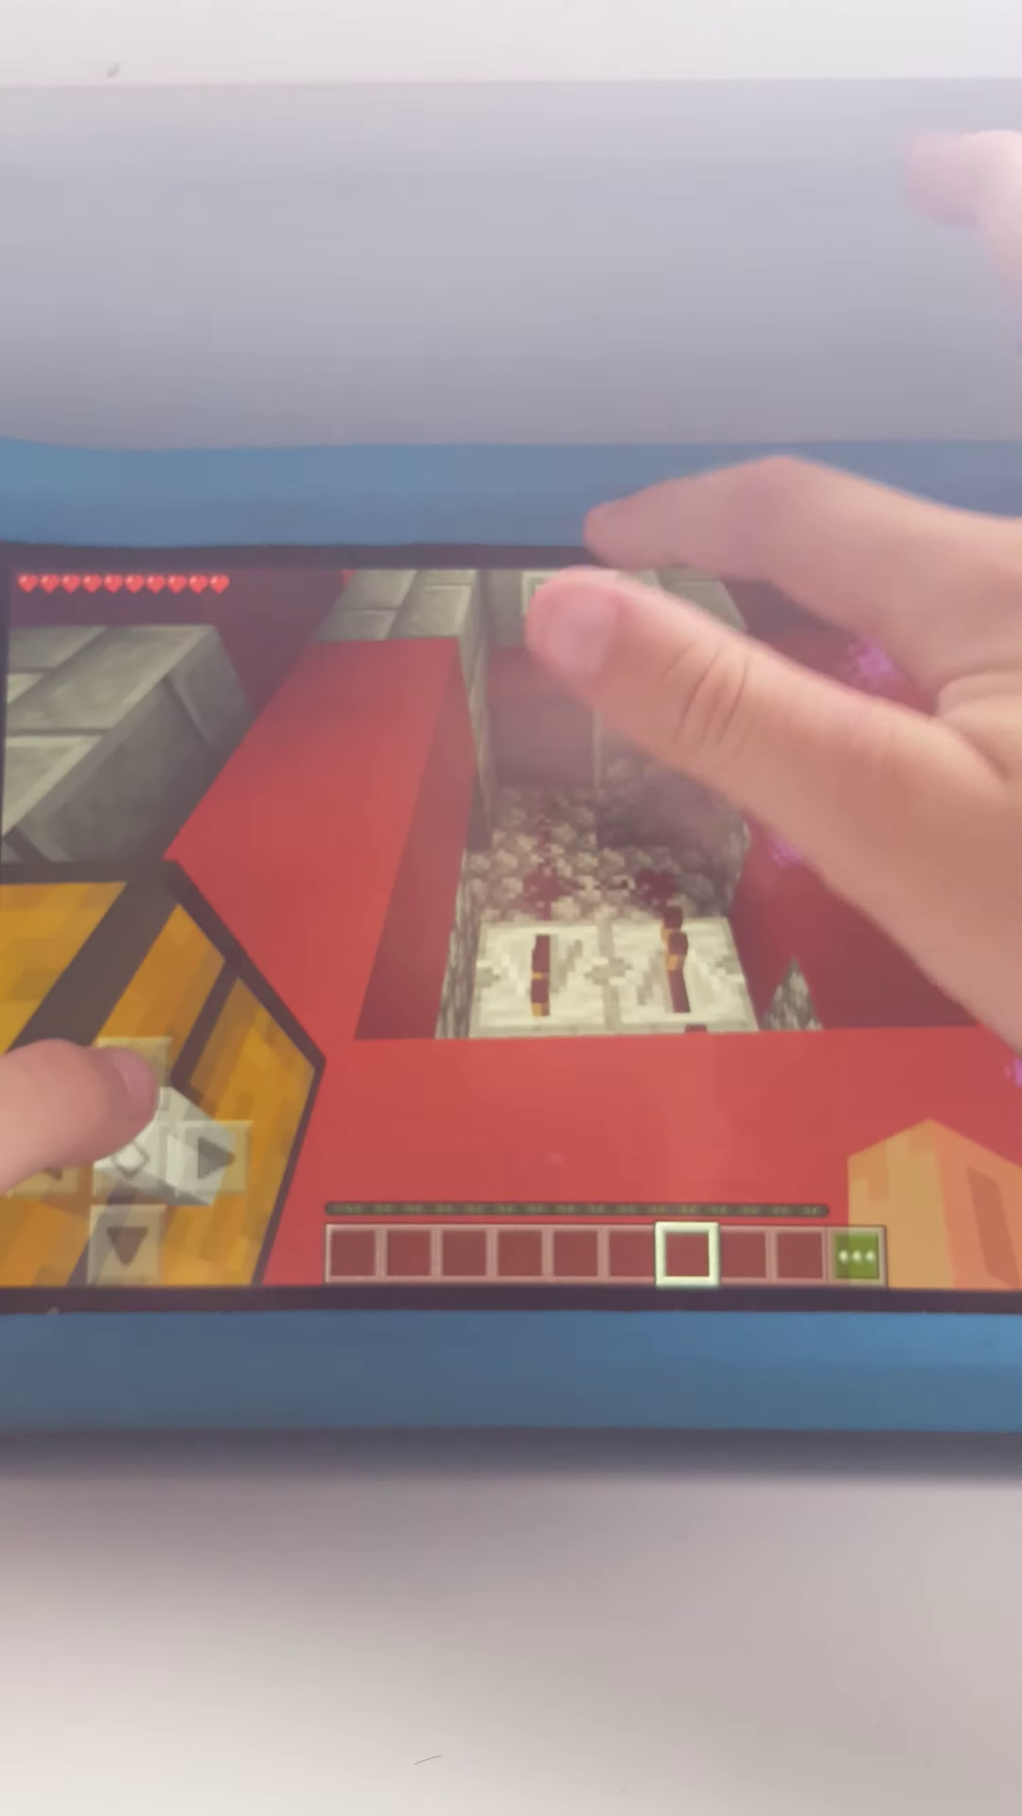
left_click(542, 597)
left_click(198, 935)
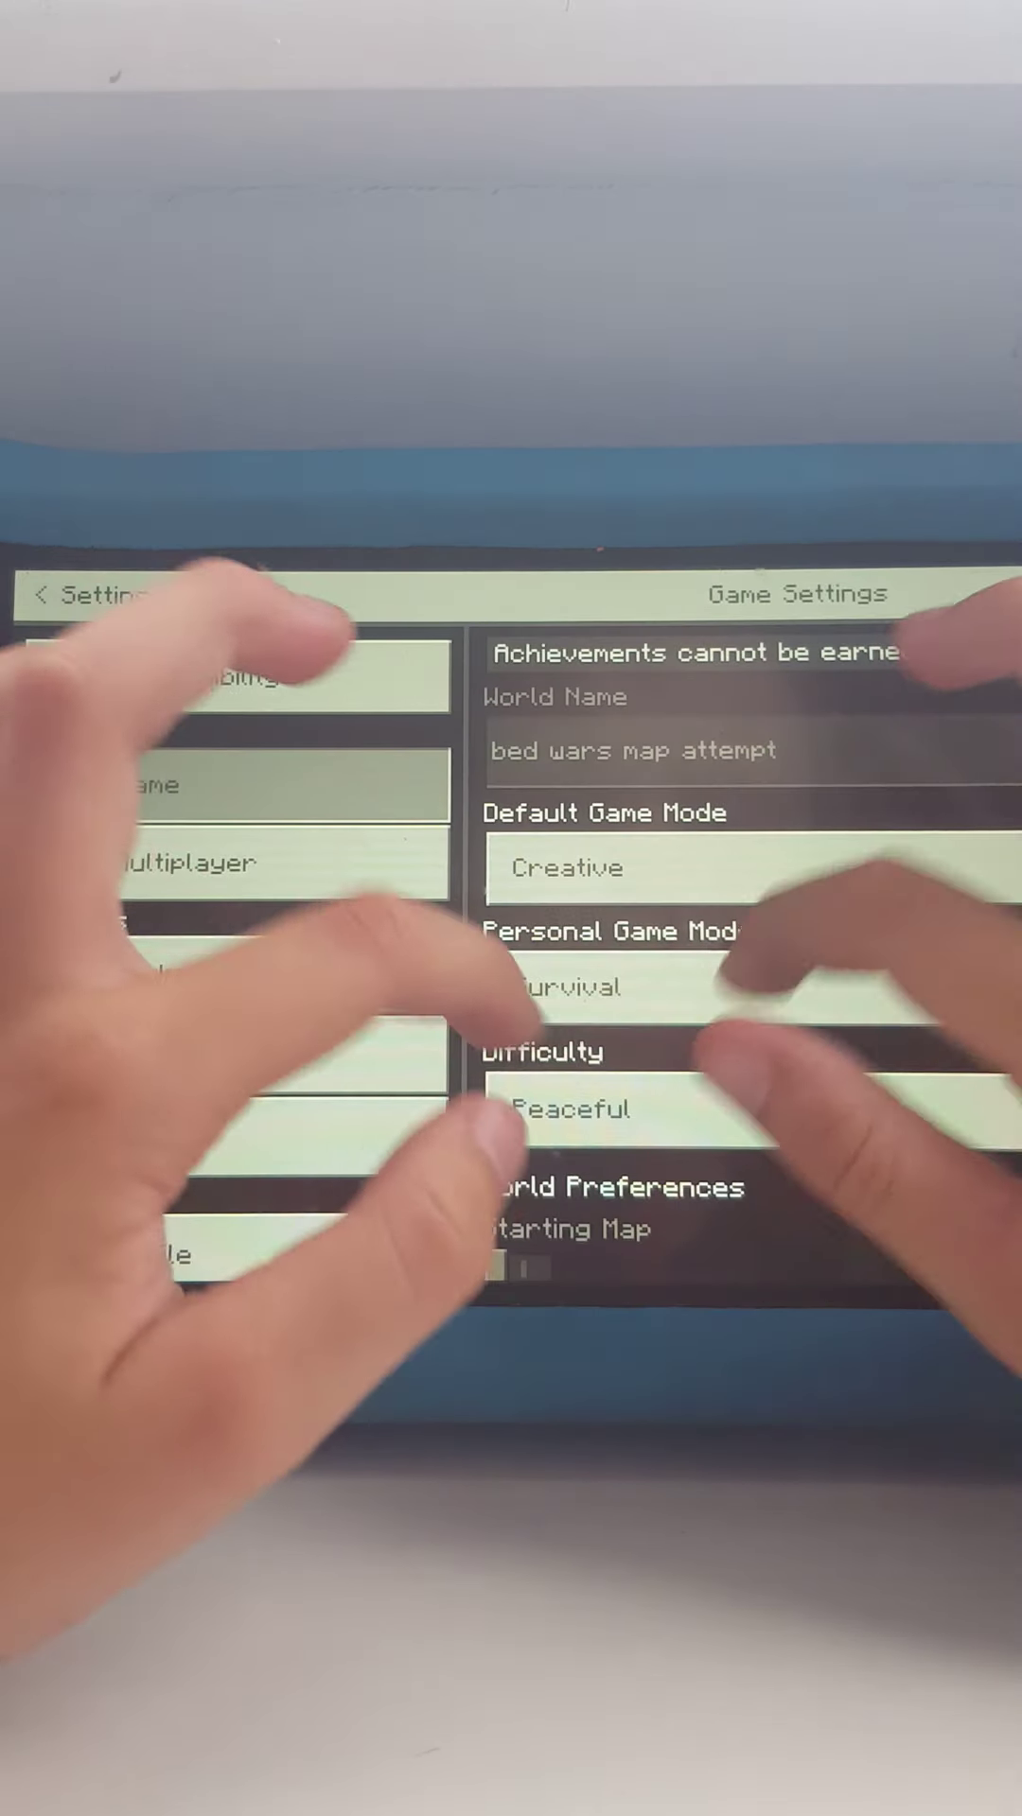
left_click(640, 984)
left_click(582, 1071)
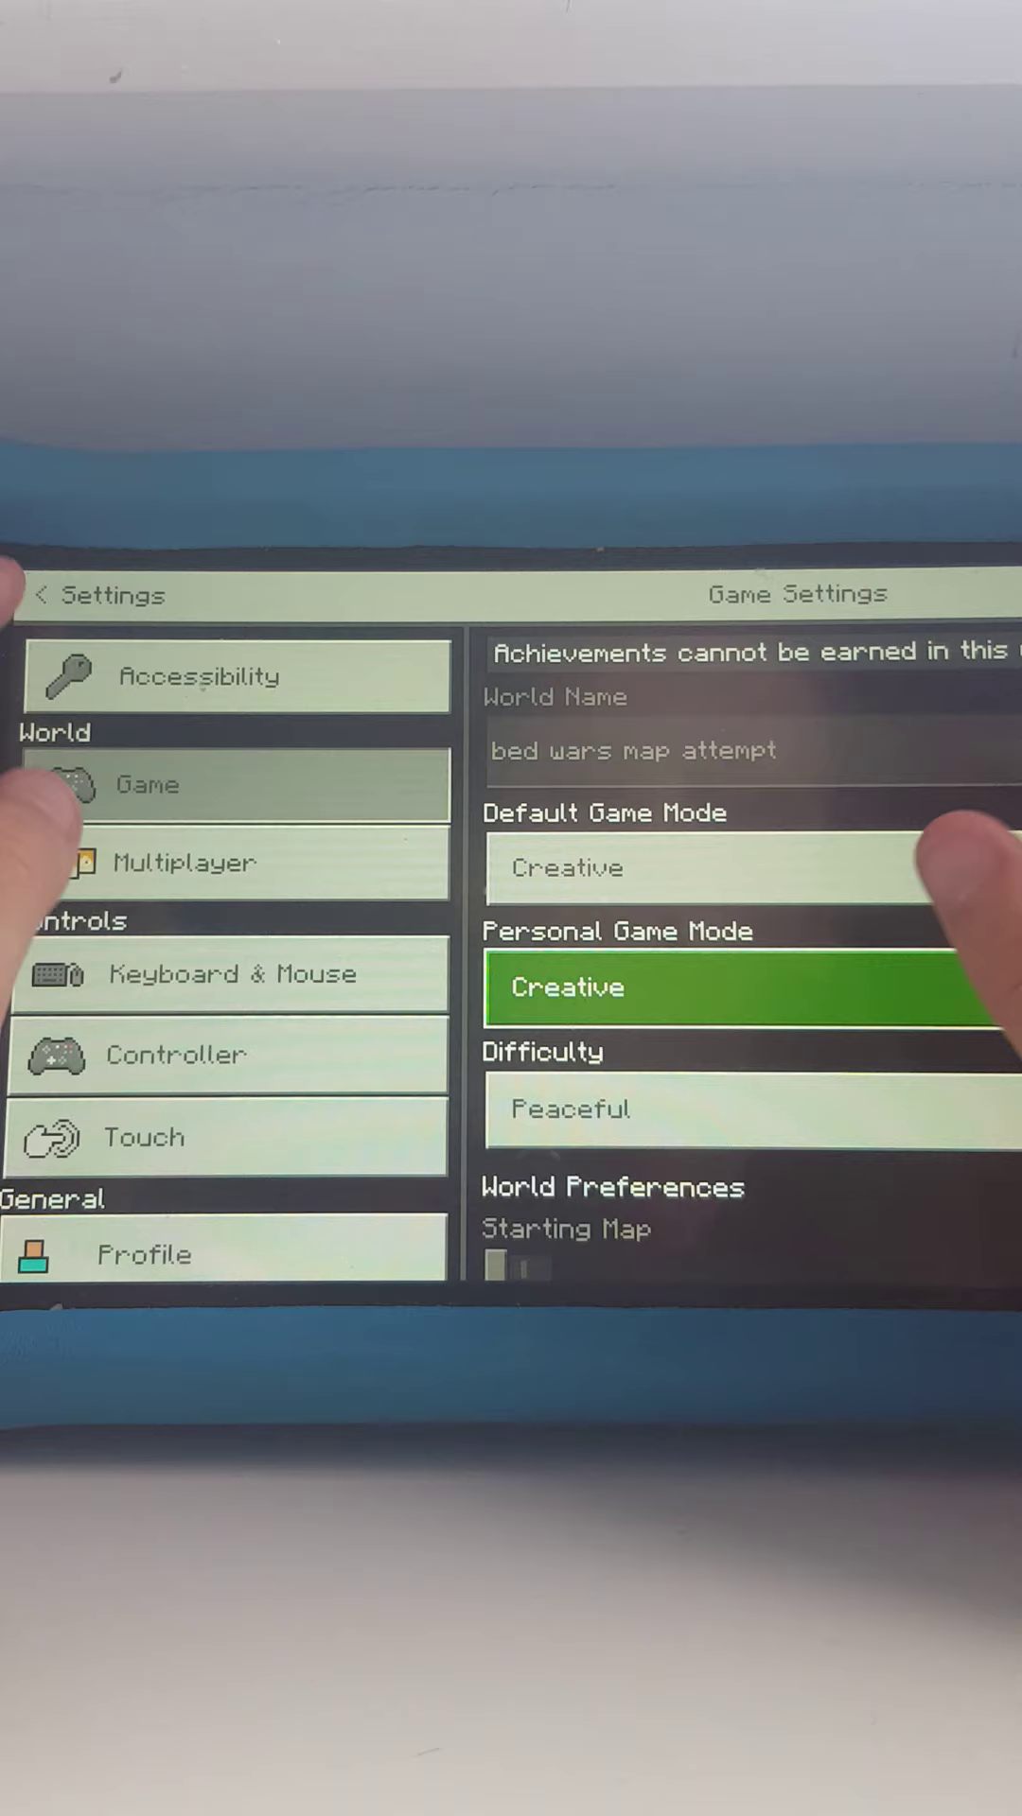
left_click(40, 595)
left_click(182, 856)
Take Red Concrete from the Concrete group into the hotbar.
left_click(880, 1245)
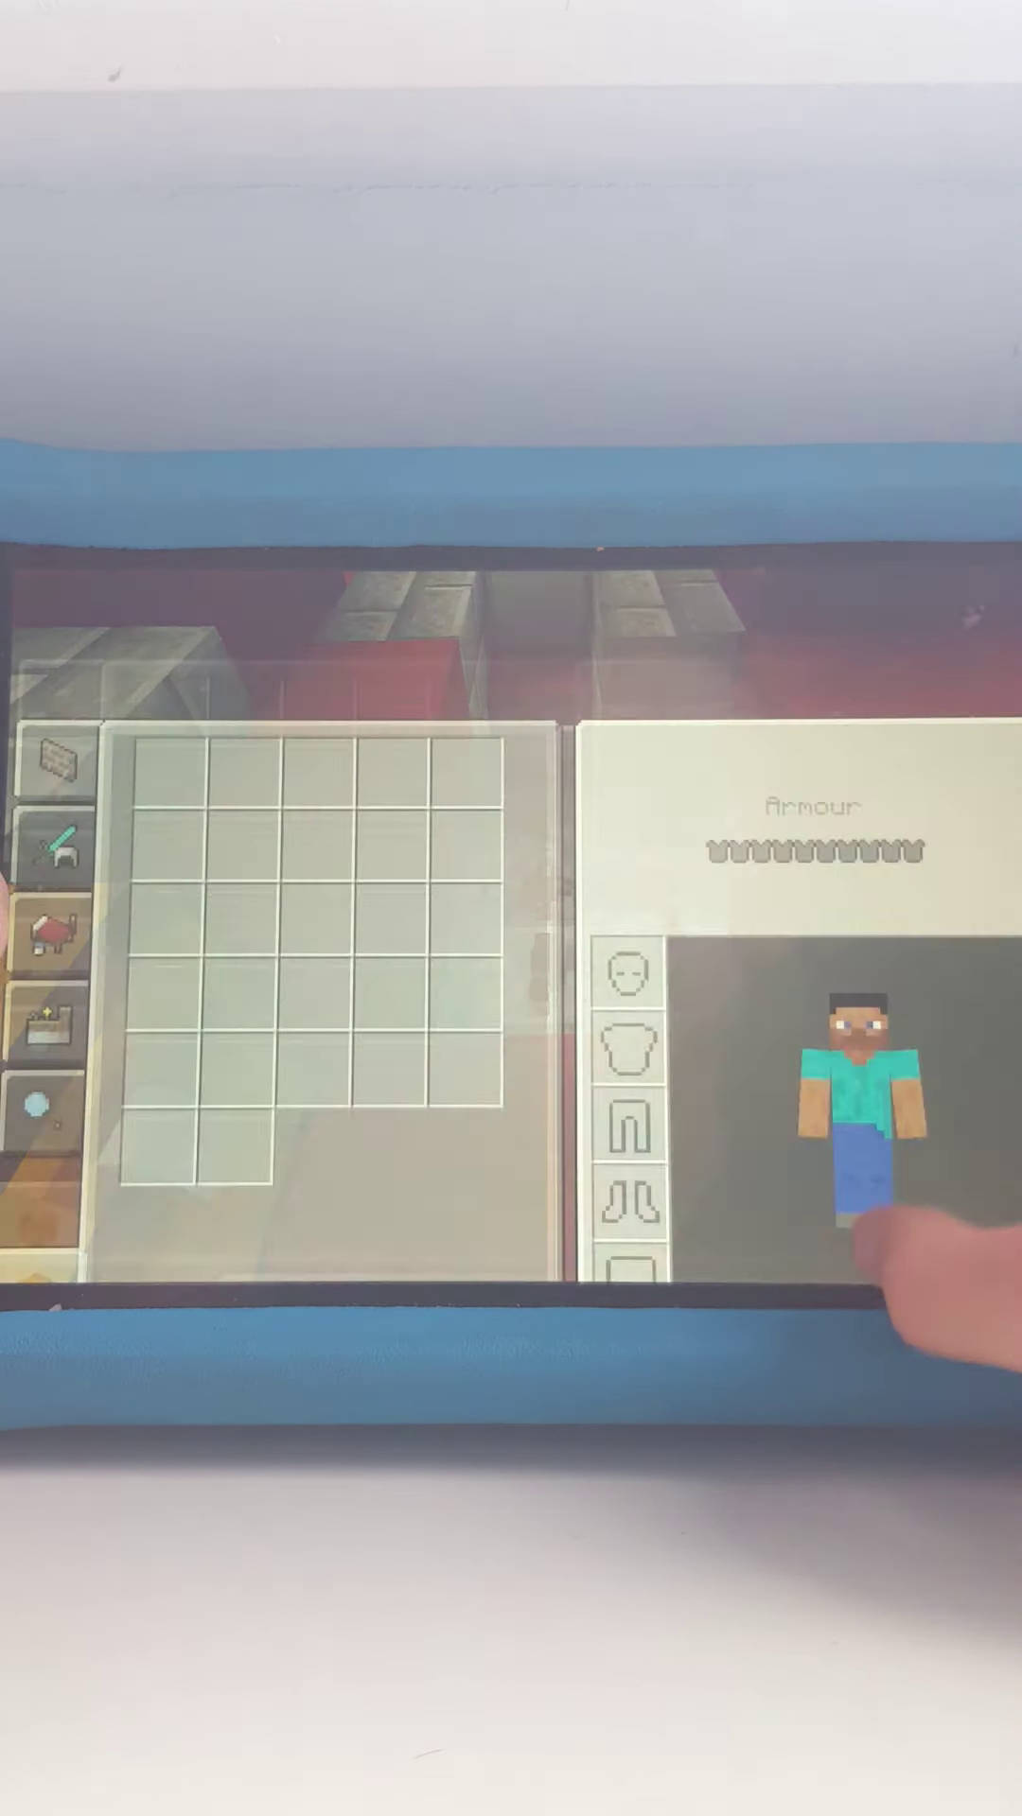
left_click(51, 872)
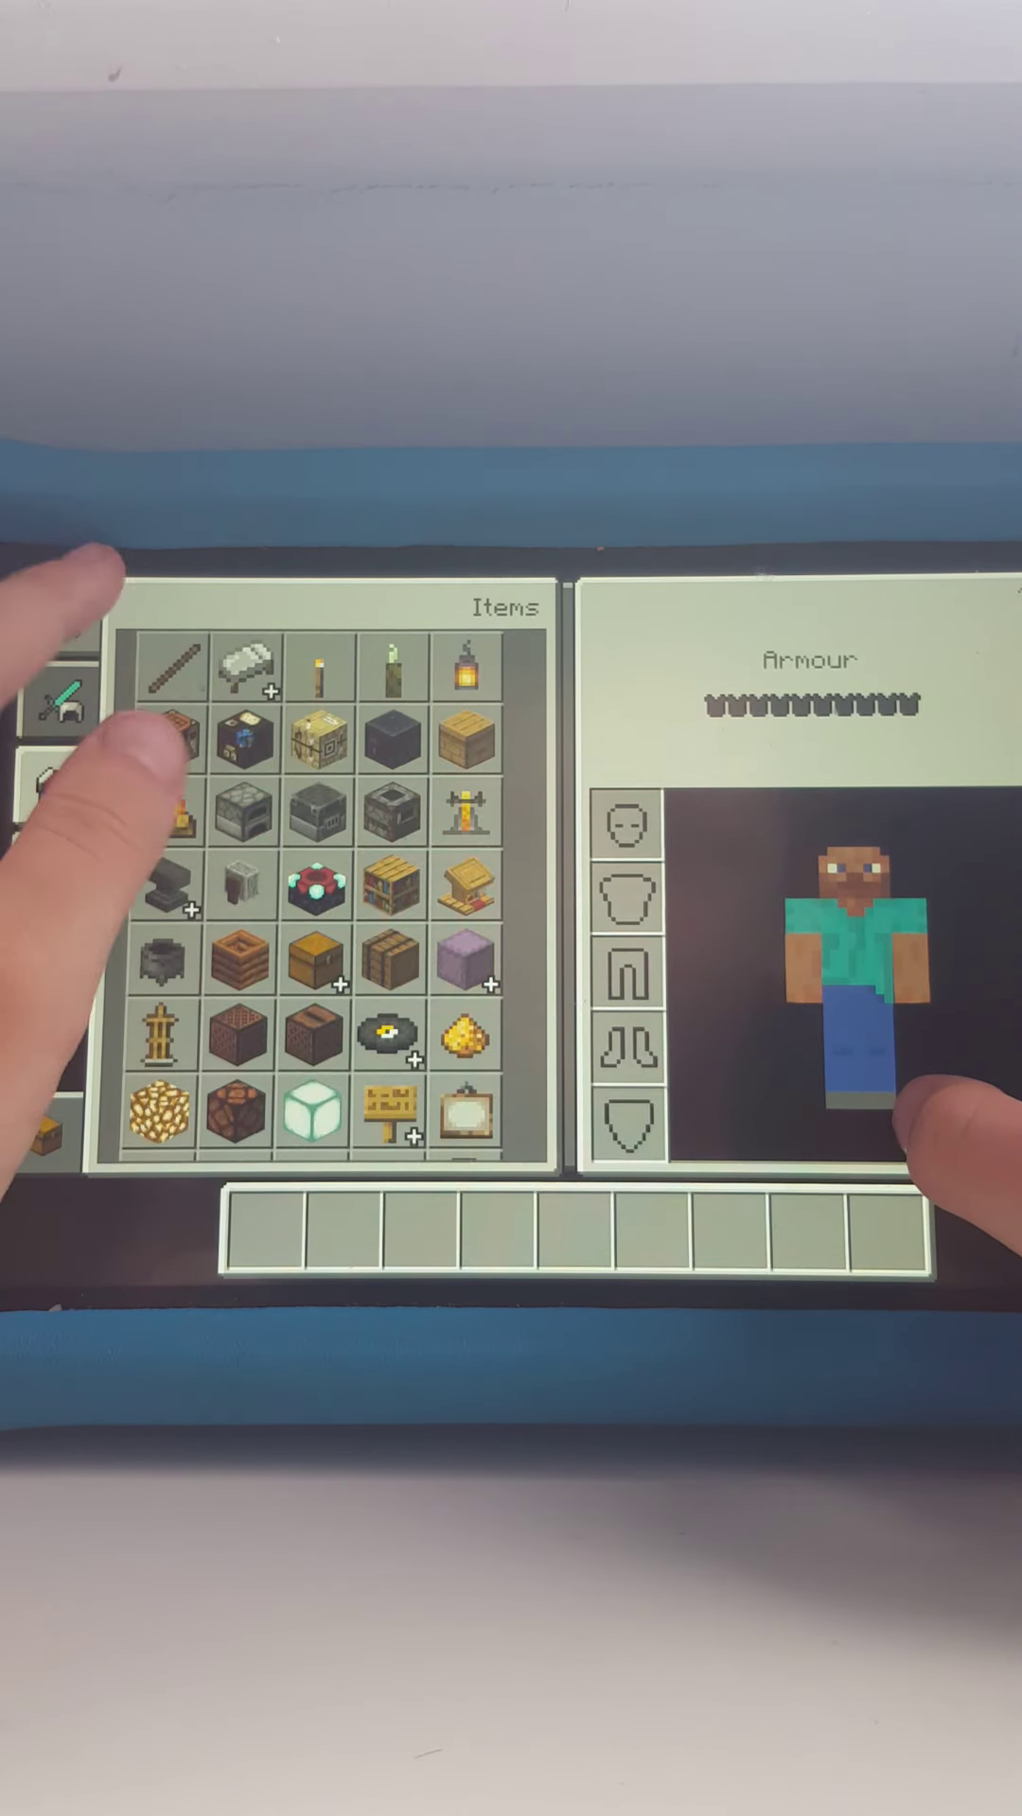
left_click_drag(164, 964, 163, 753)
left_click(391, 1039)
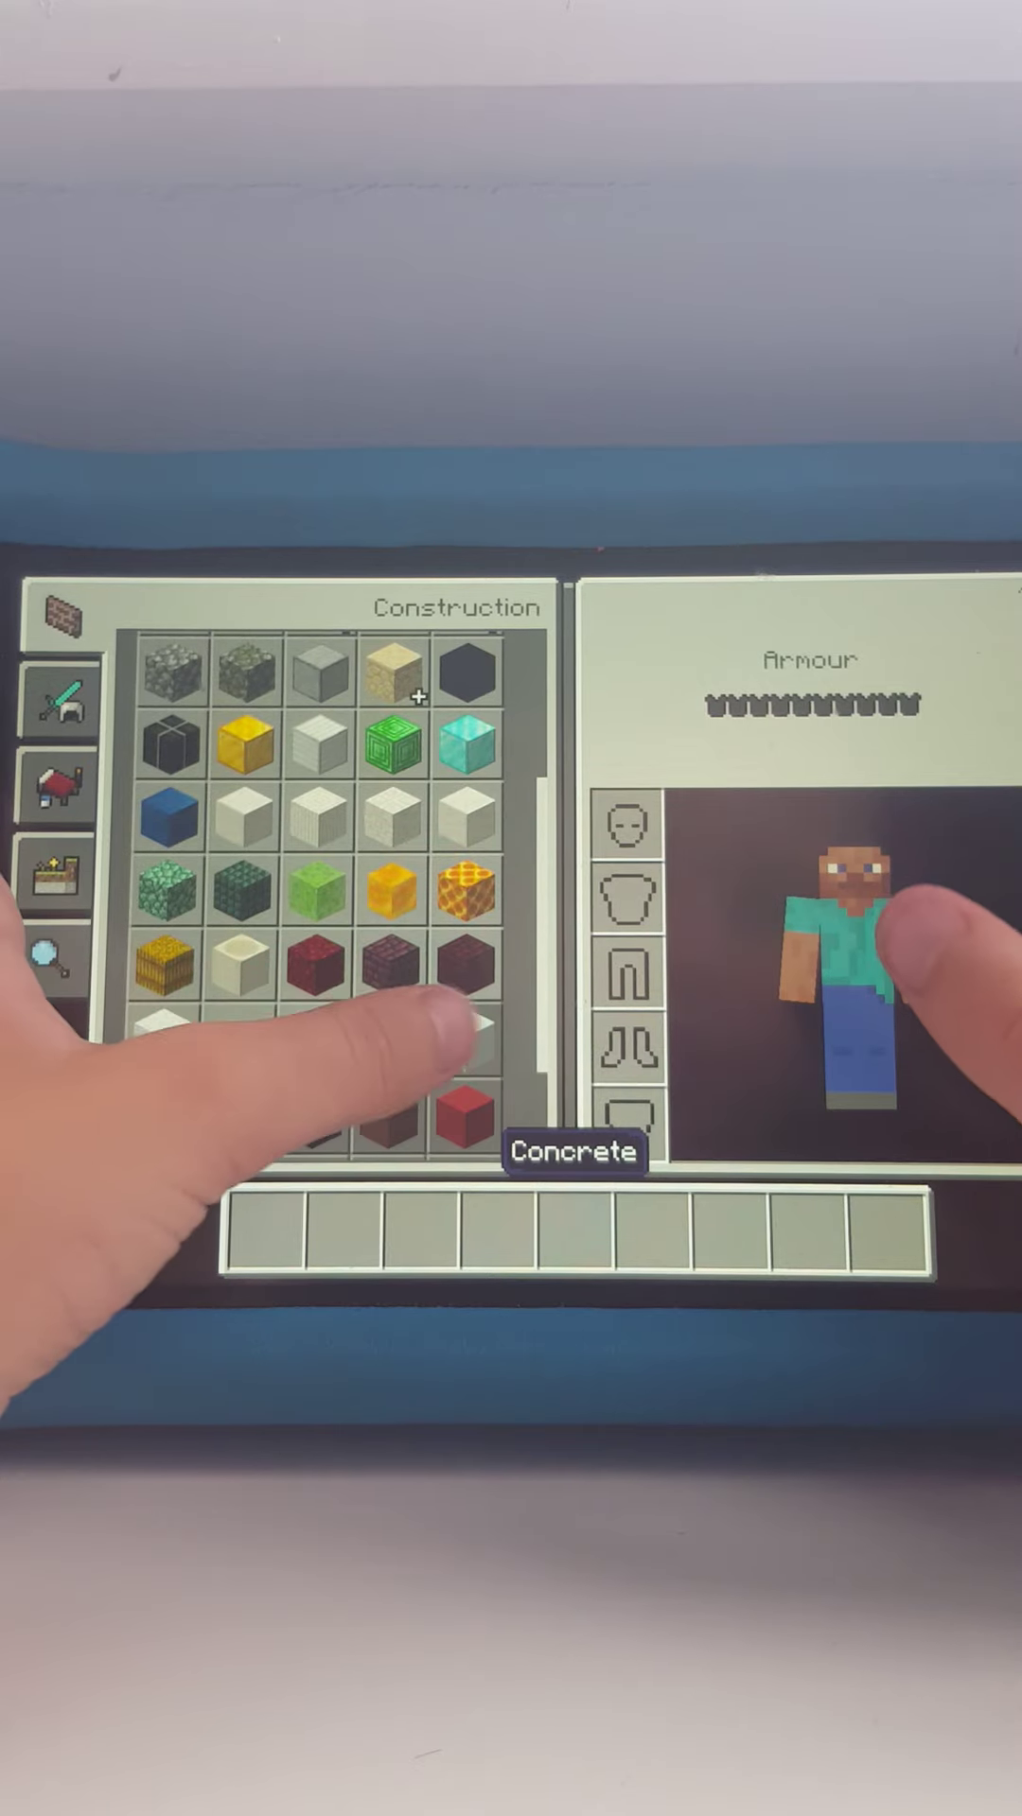
left_click(464, 1115)
left_click(1001, 596)
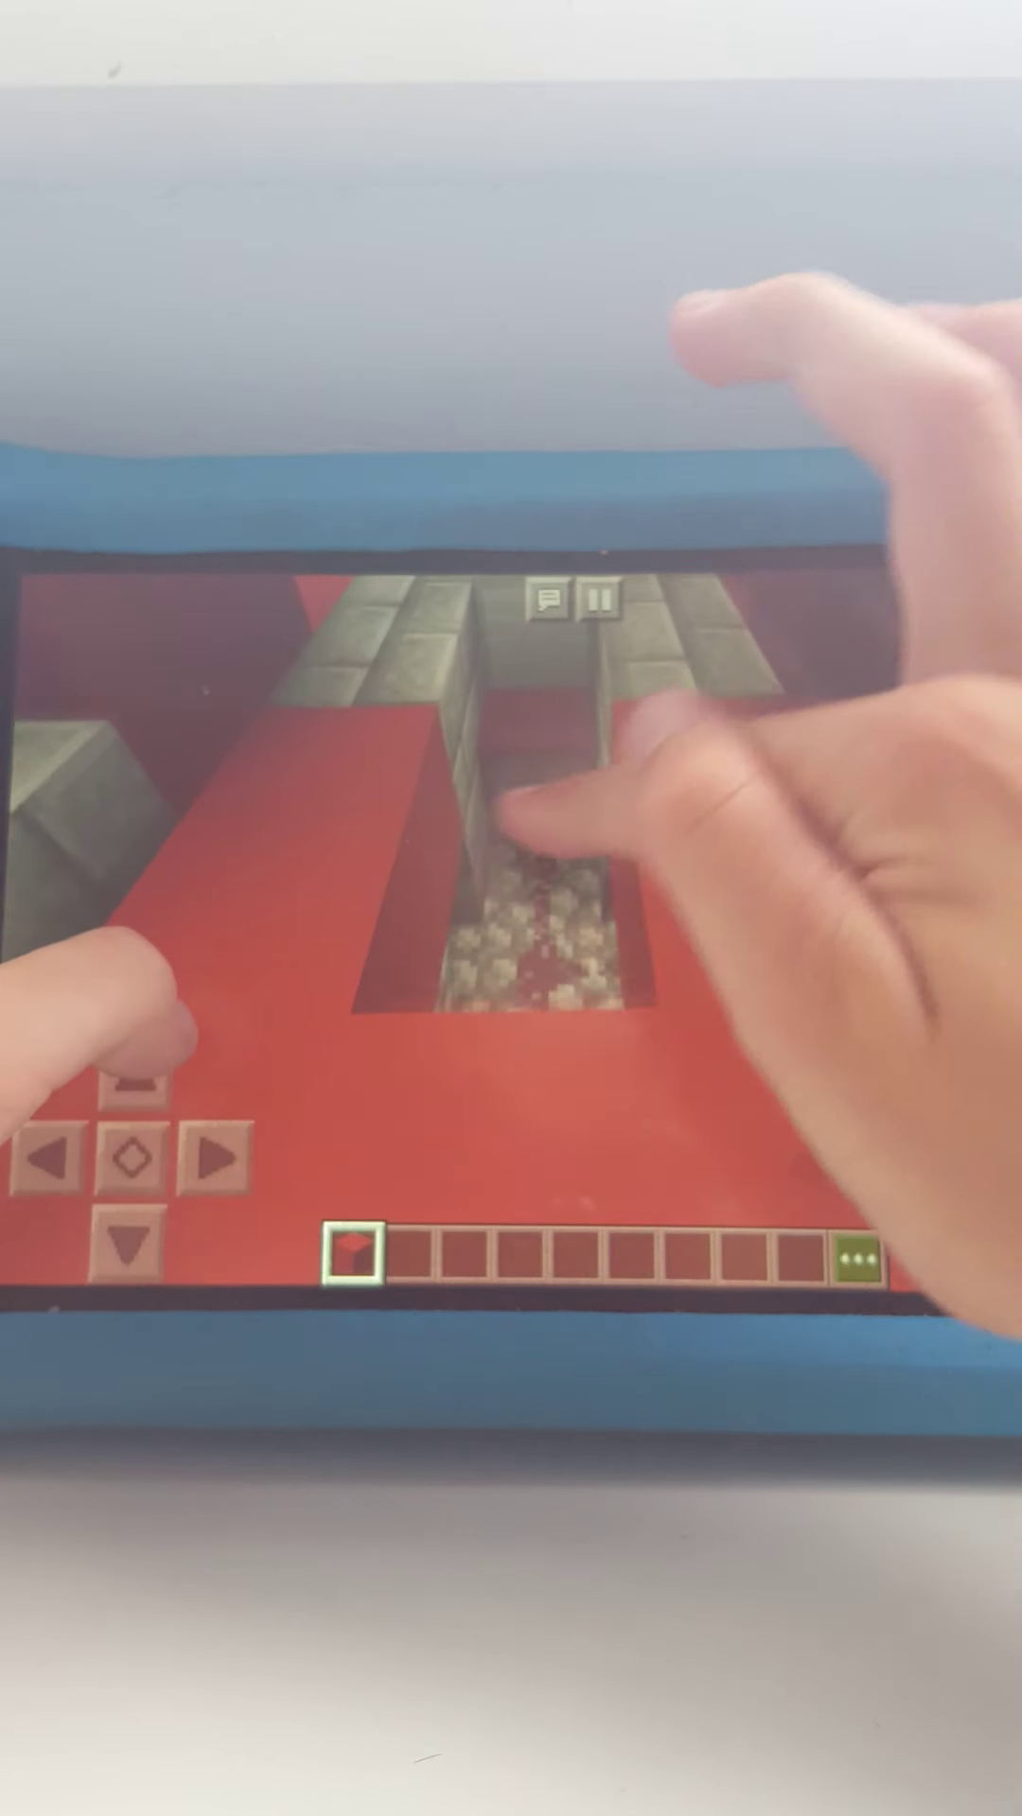
Patch the red base floor gap with red concrete, then take Stone Bricks into the hotbar.
left_click(385, 810)
left_click_drag(908, 852, 839, 979)
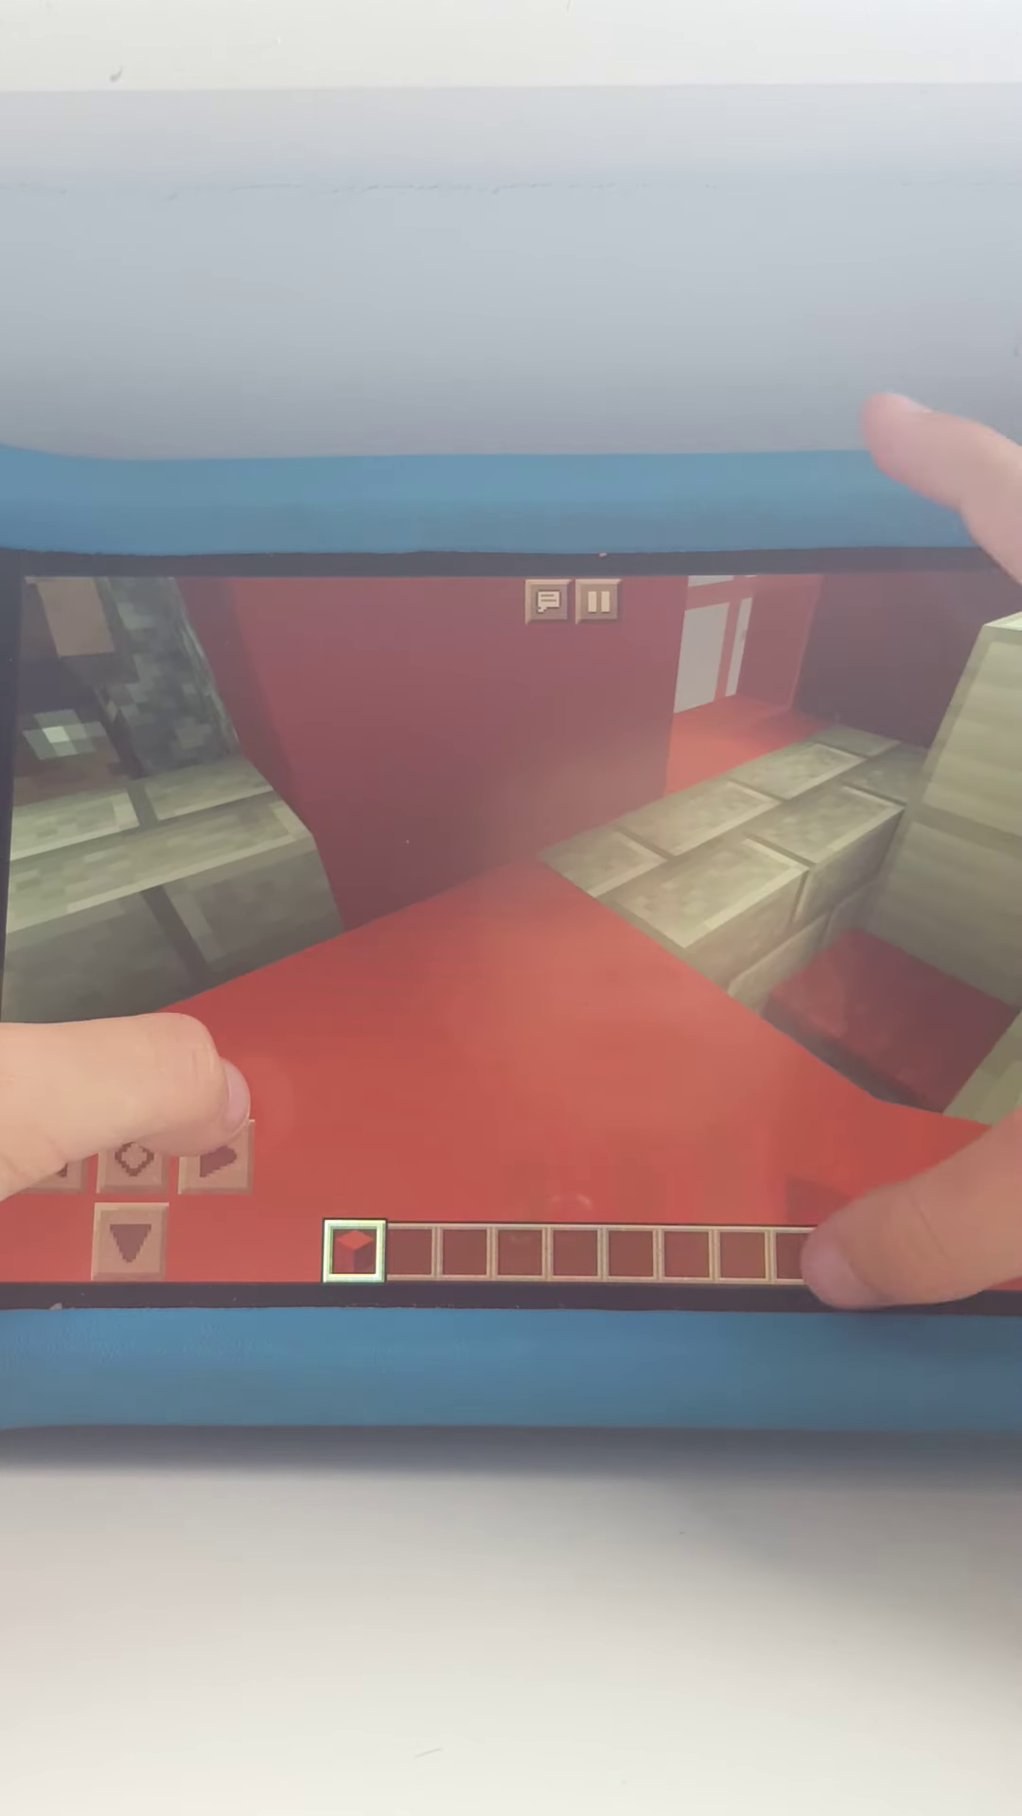
left_click(851, 1252)
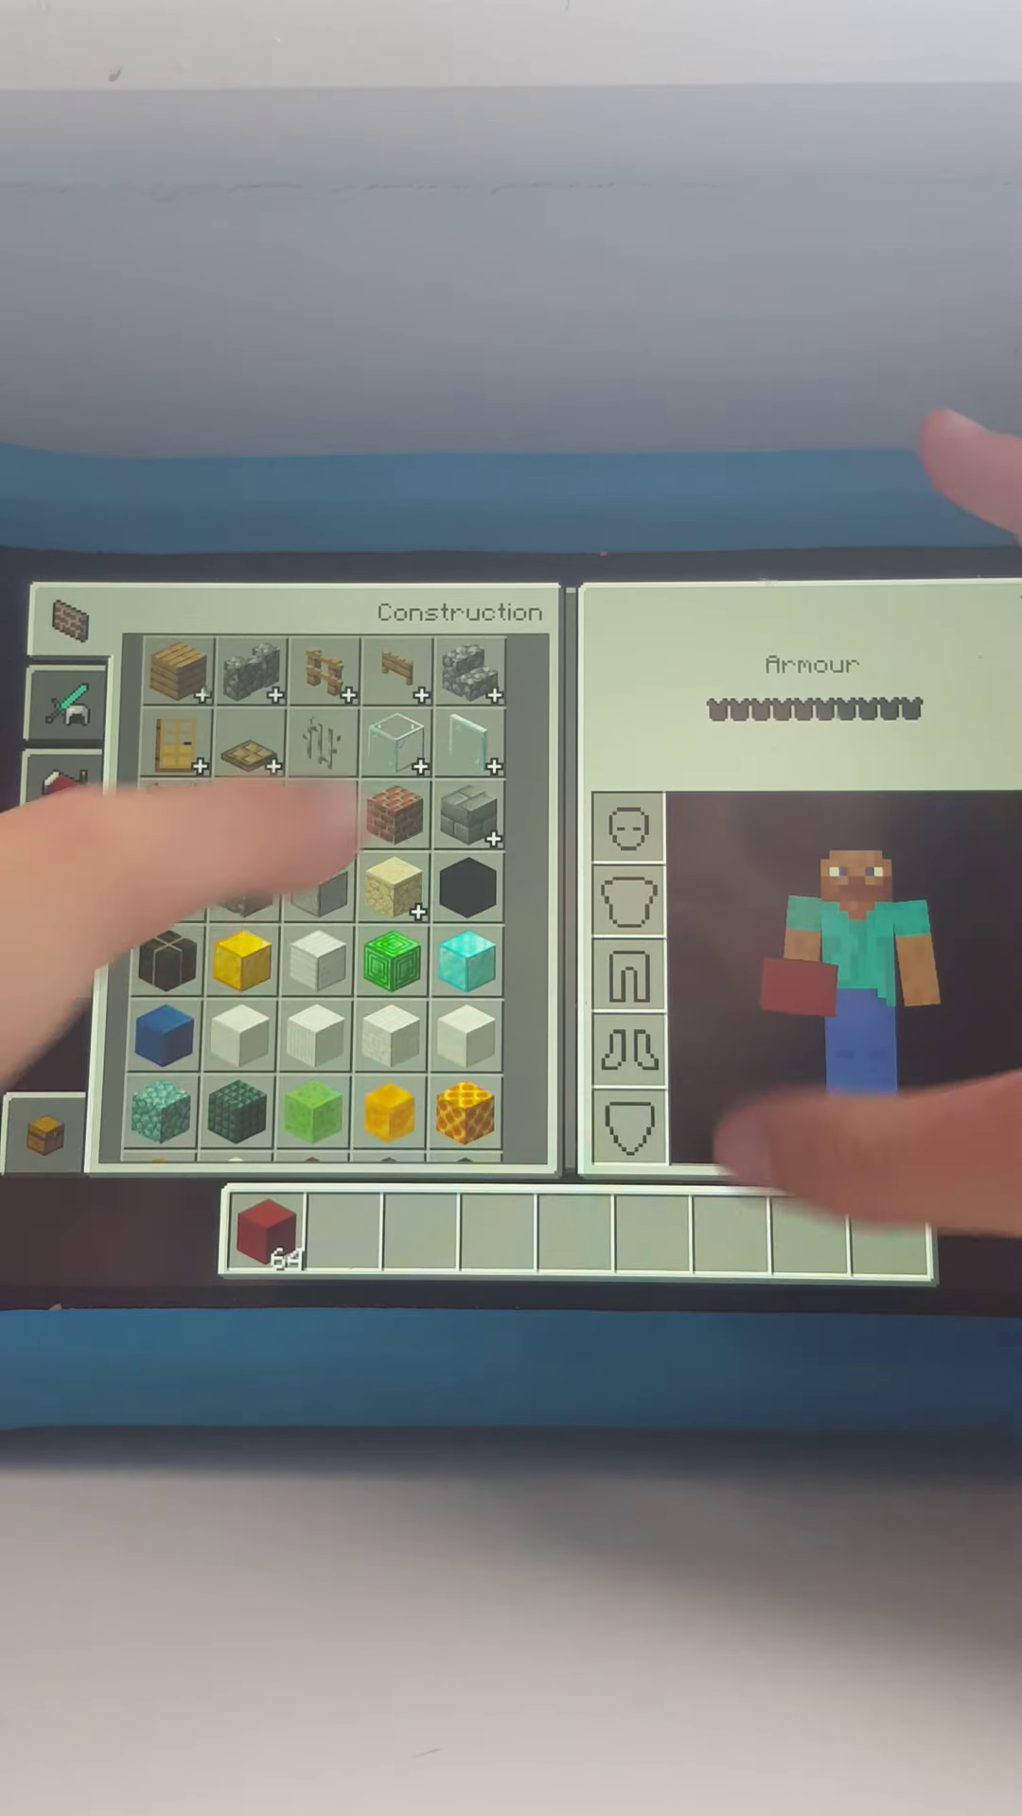
left_click(323, 887)
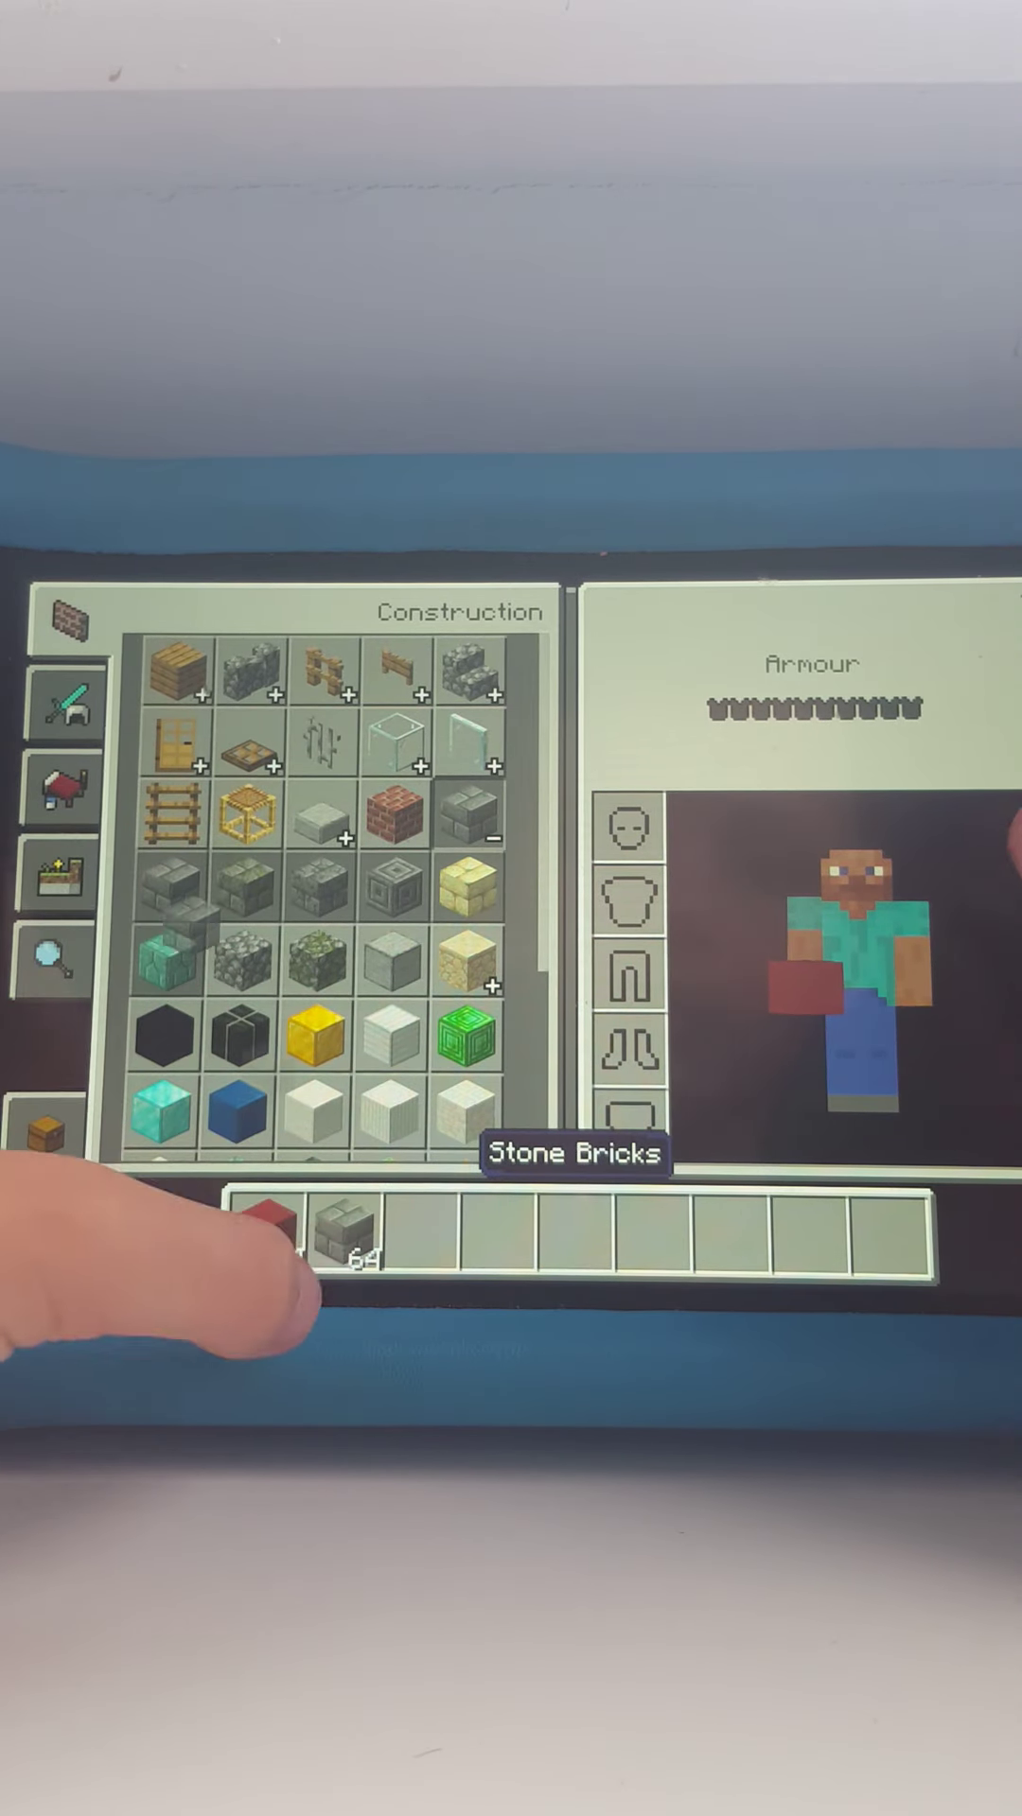
left_click(994, 604)
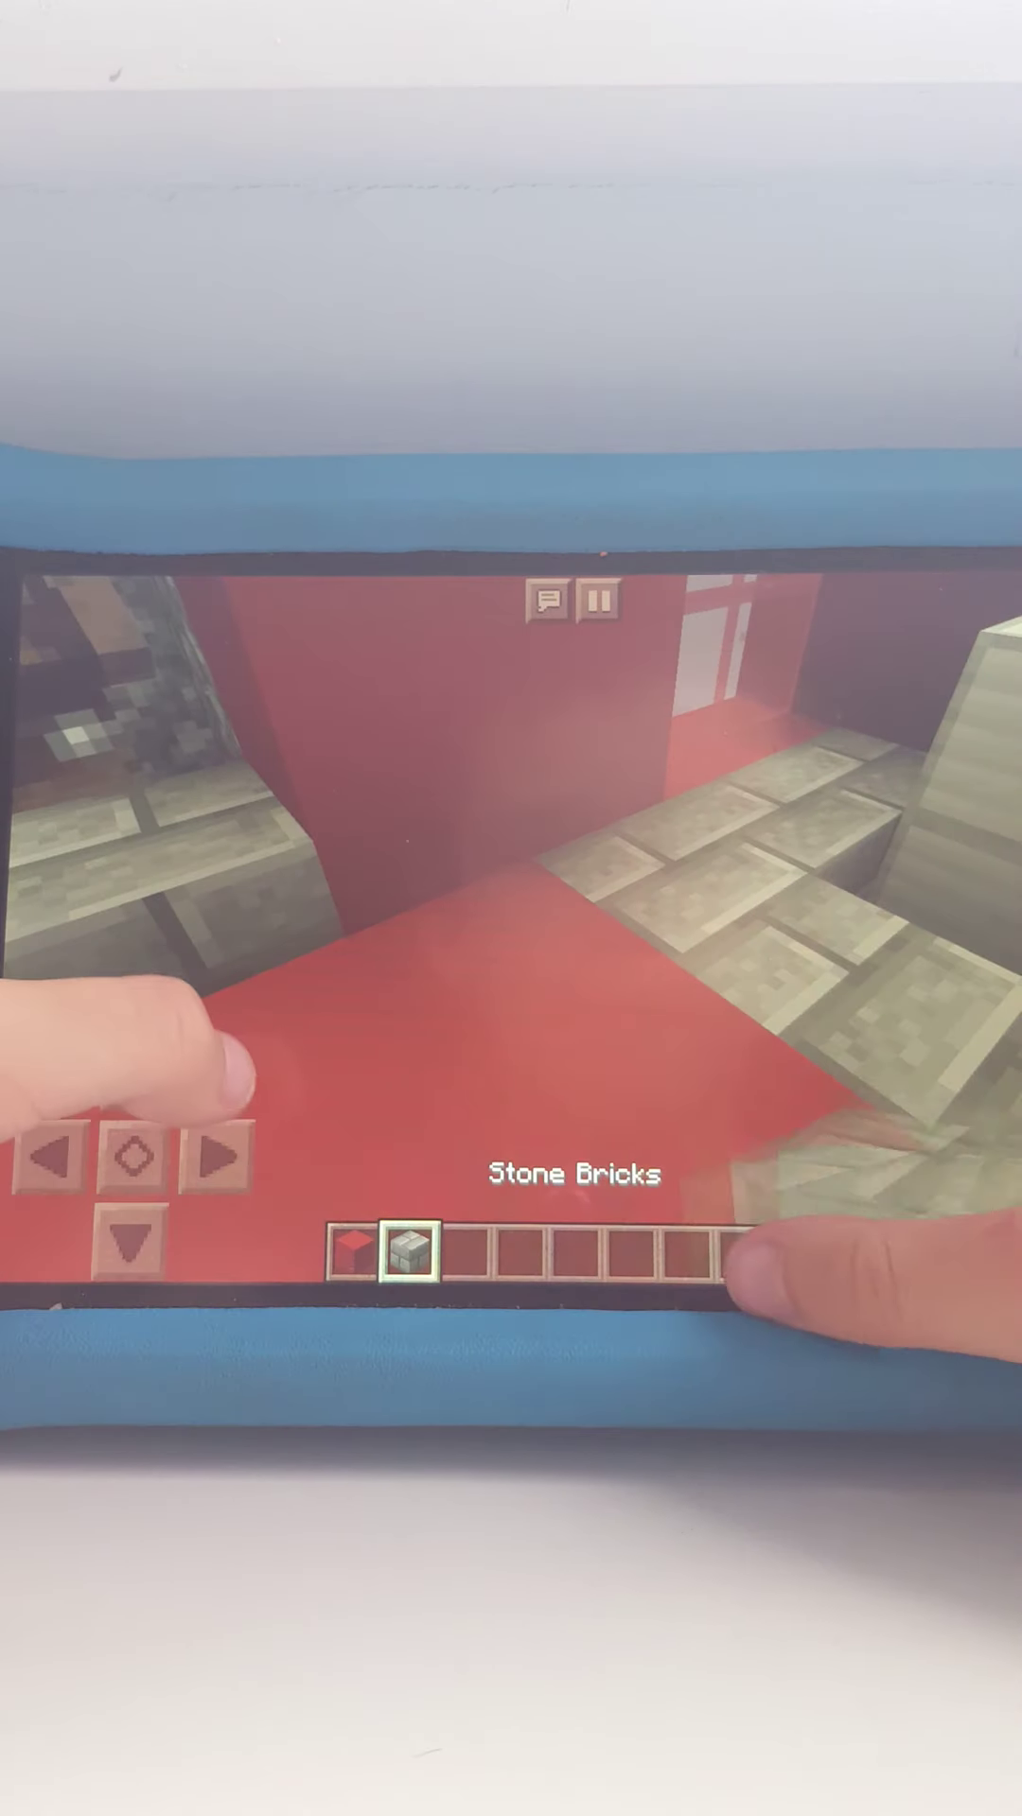
left_click(767, 1128)
mouse_move(767, 1128)
left_mouse_down()
mouse_move(833, 1062)
mouse_move(830, 1042)
left_mouse_up()
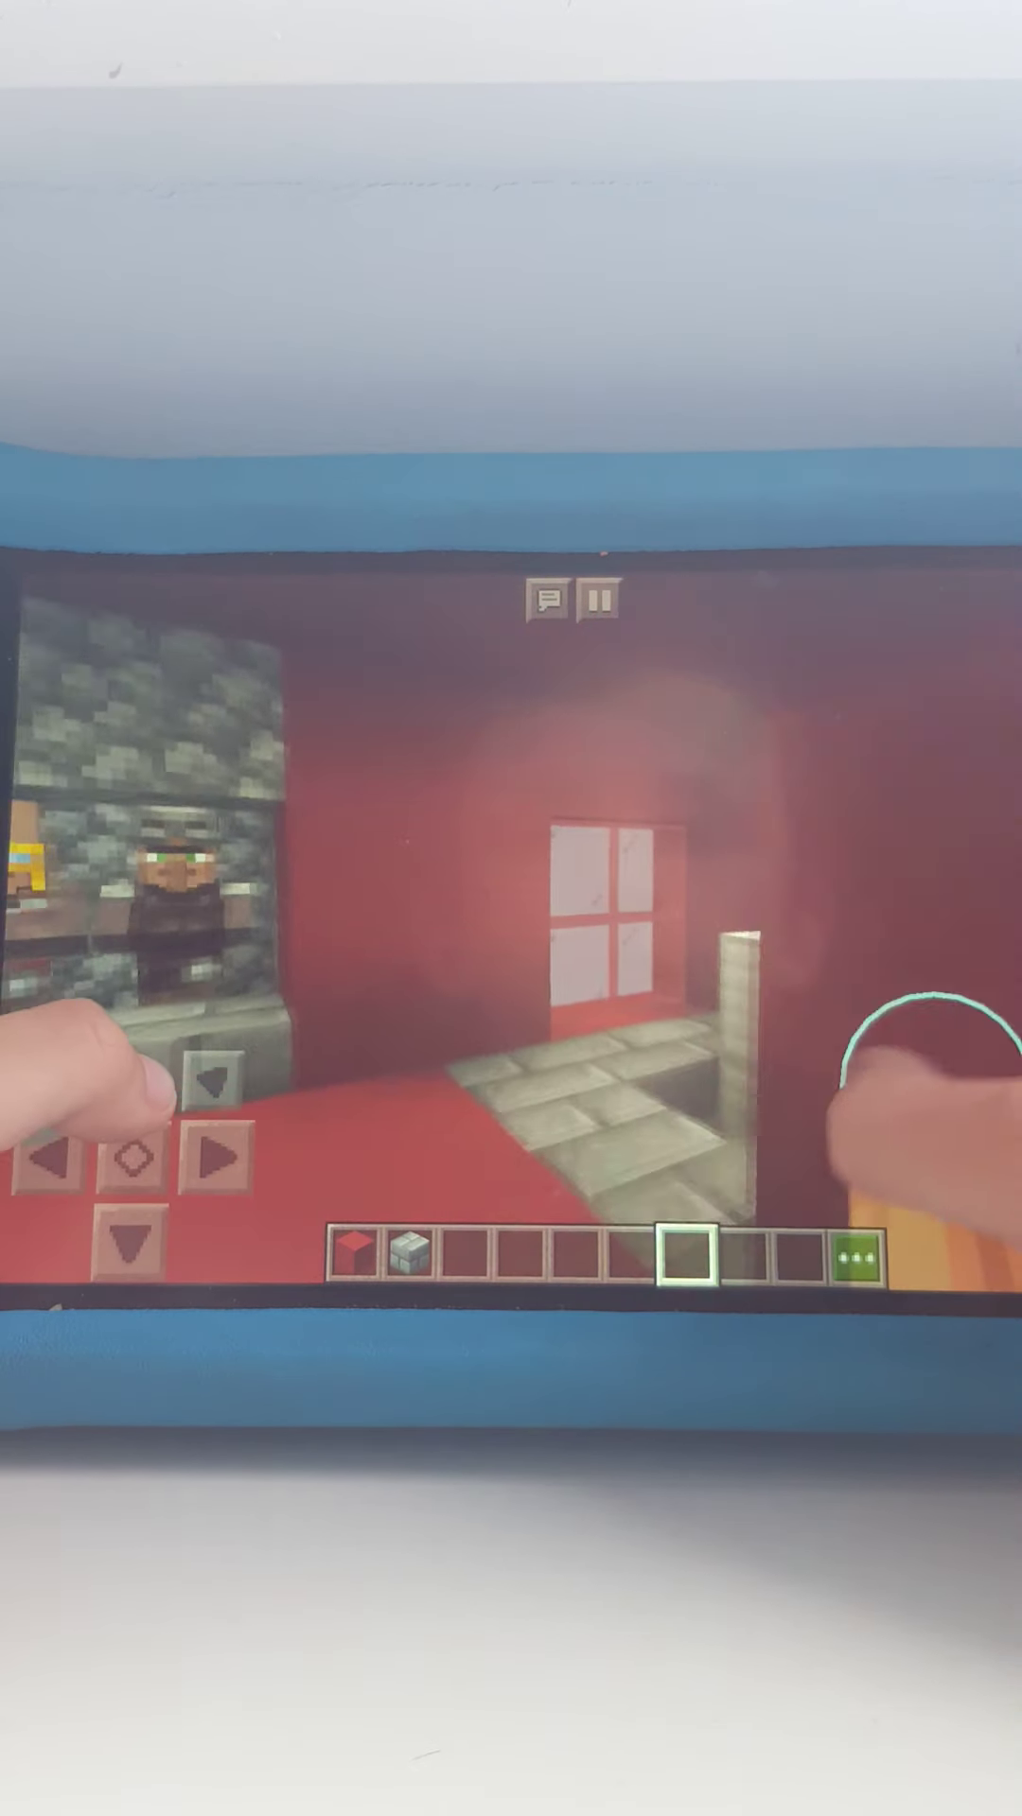
Look over the two villagers in the cobblestone cell and view the armorer's trades.
mouse_move(922, 1079)
left_mouse_down()
mouse_move(979, 1121)
mouse_move(922, 1051)
mouse_move(923, 1079)
left_mouse_up()
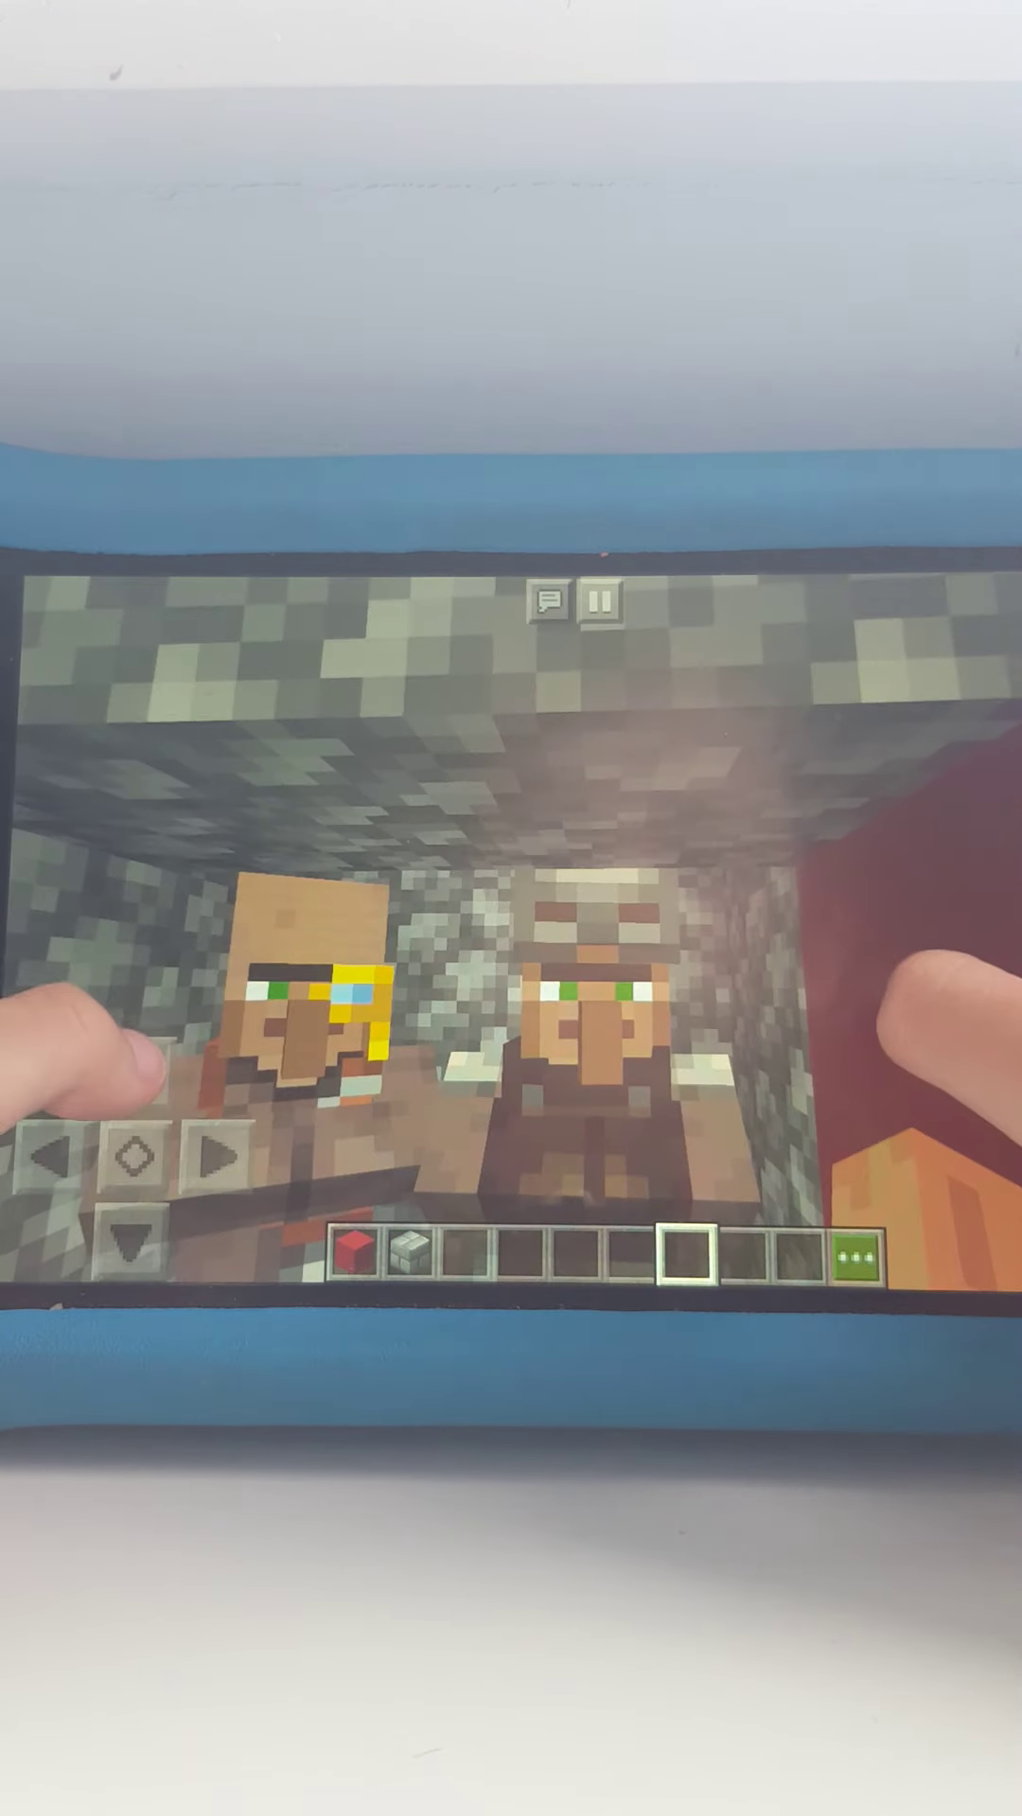
left_click_drag(993, 966, 1007, 1050)
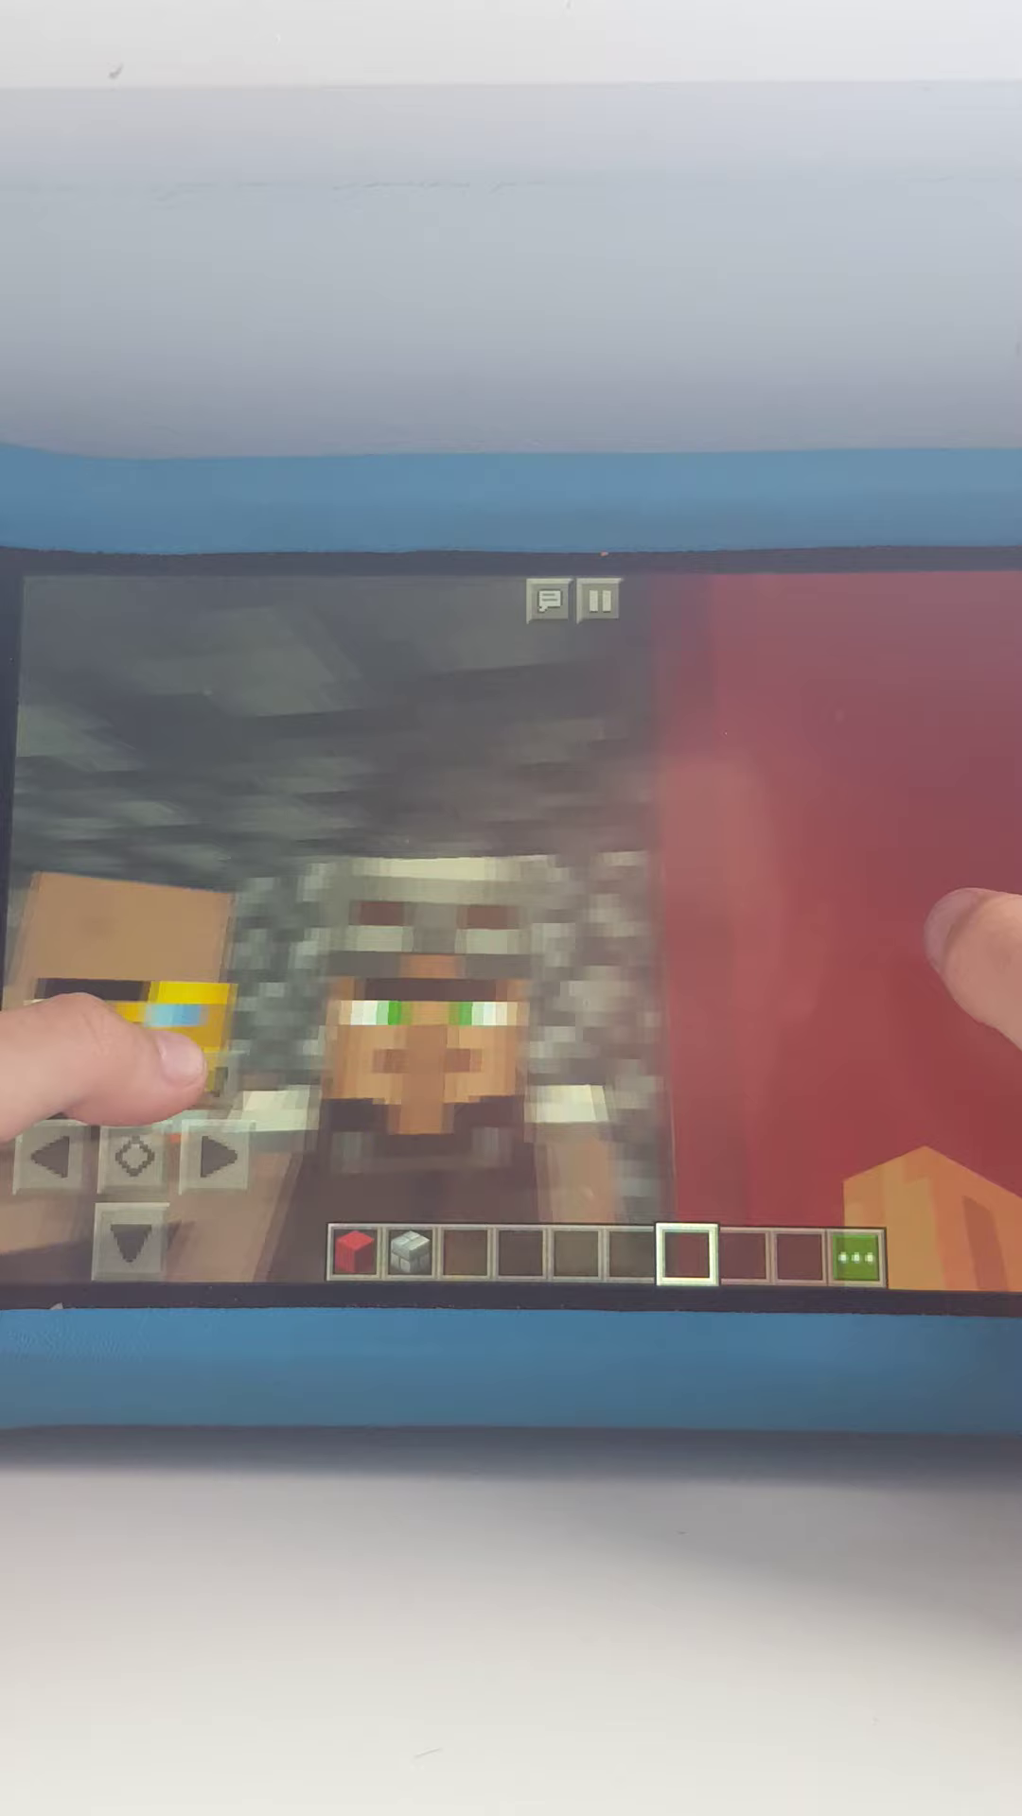
left_click_drag(163, 1057, 78, 1129)
left_click_drag(972, 944, 922, 1064)
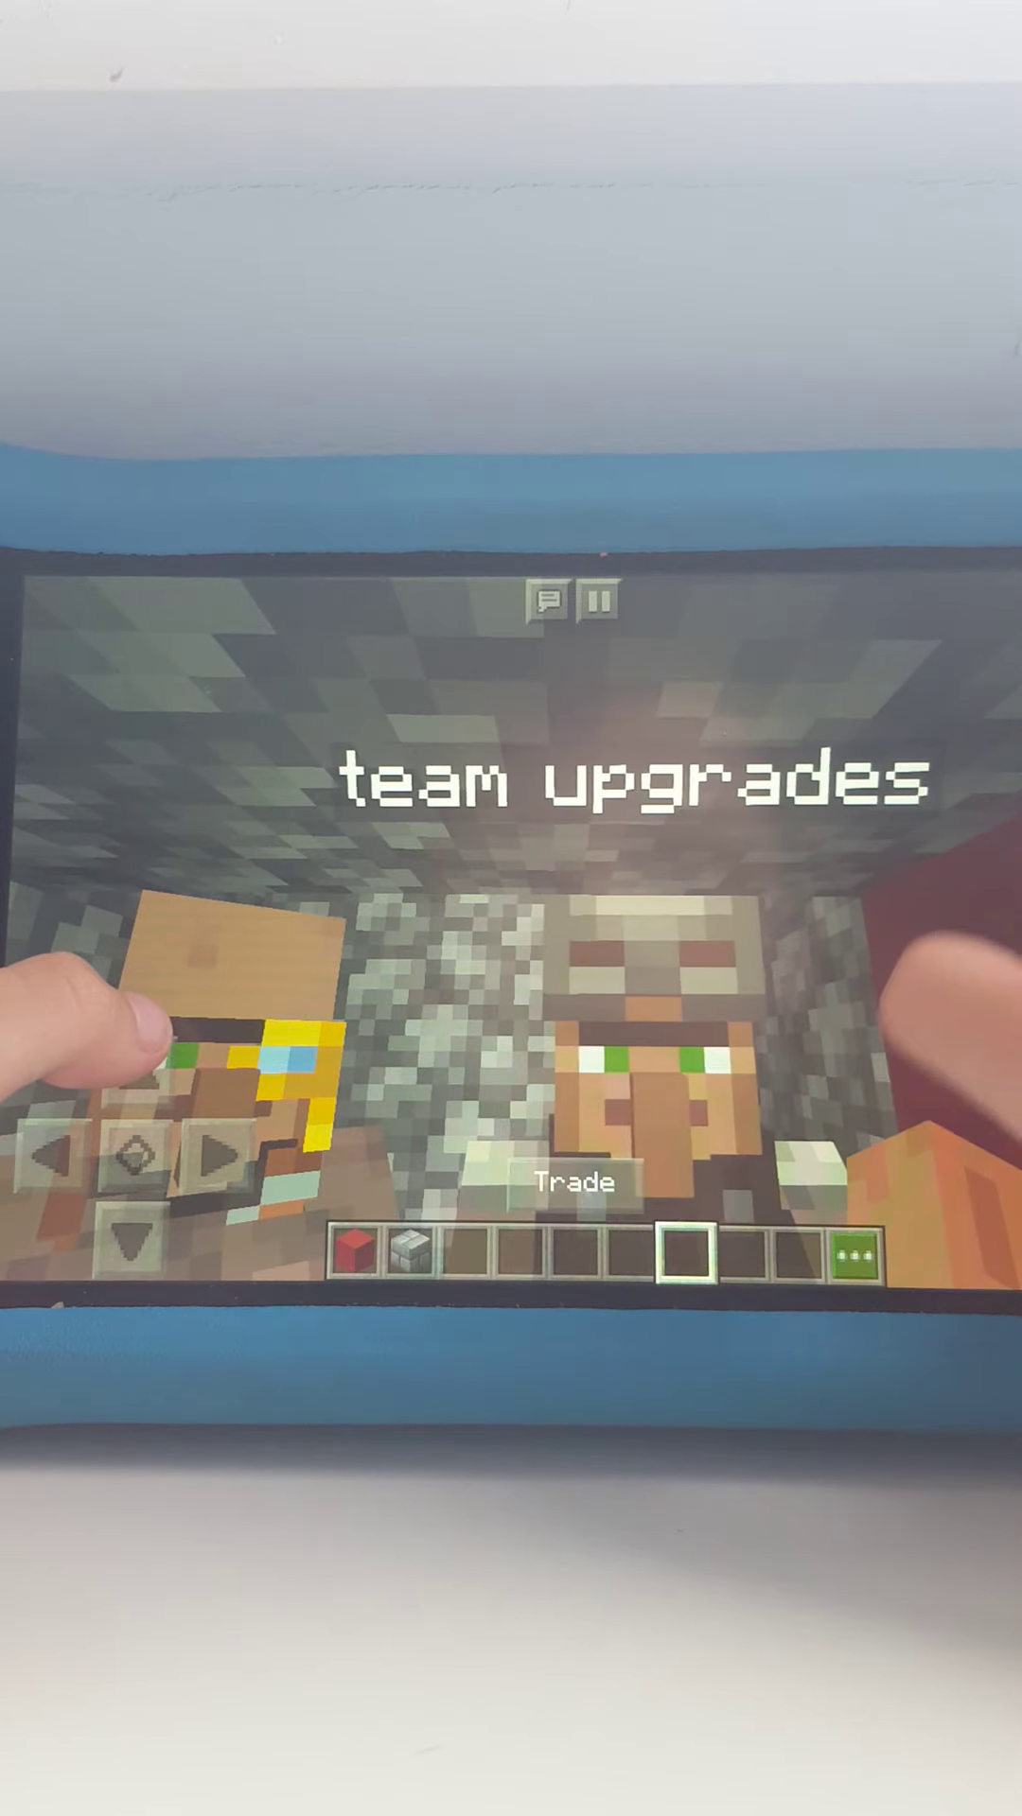
mouse_move(951, 993)
left_mouse_down()
mouse_move(845, 1065)
mouse_move(895, 1085)
mouse_move(979, 1092)
left_mouse_up()
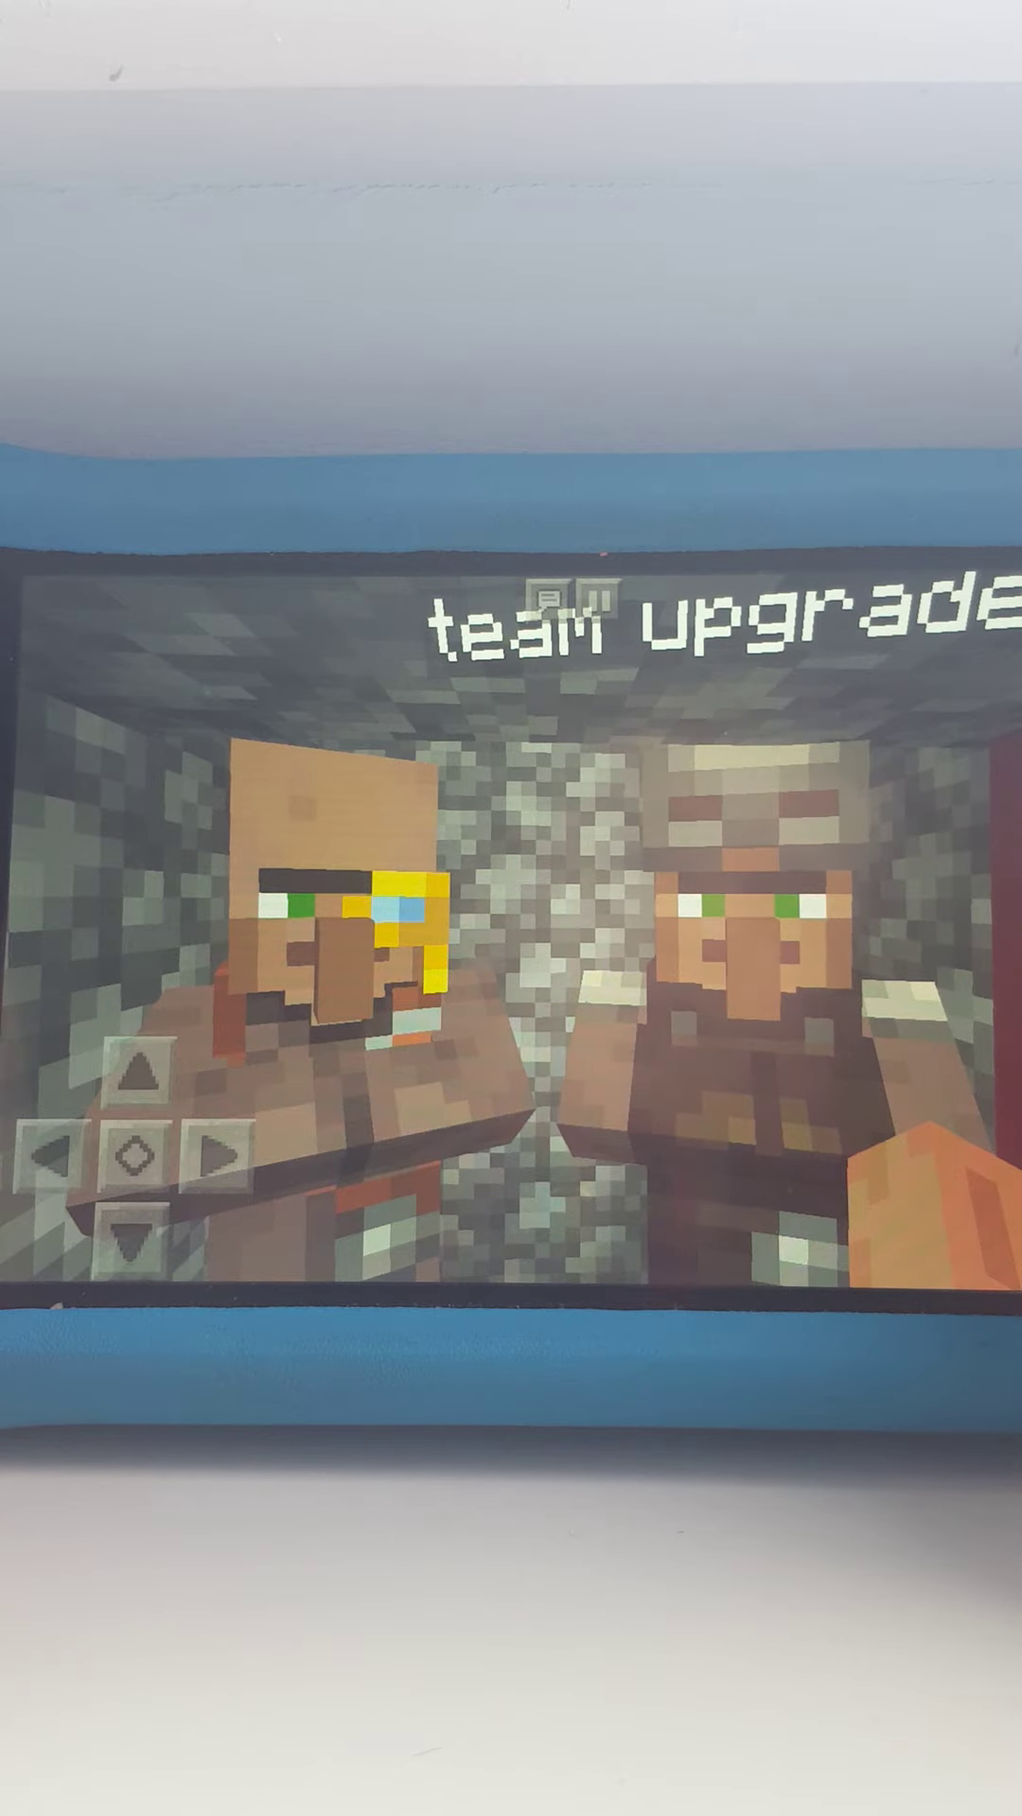
left_click(766, 994)
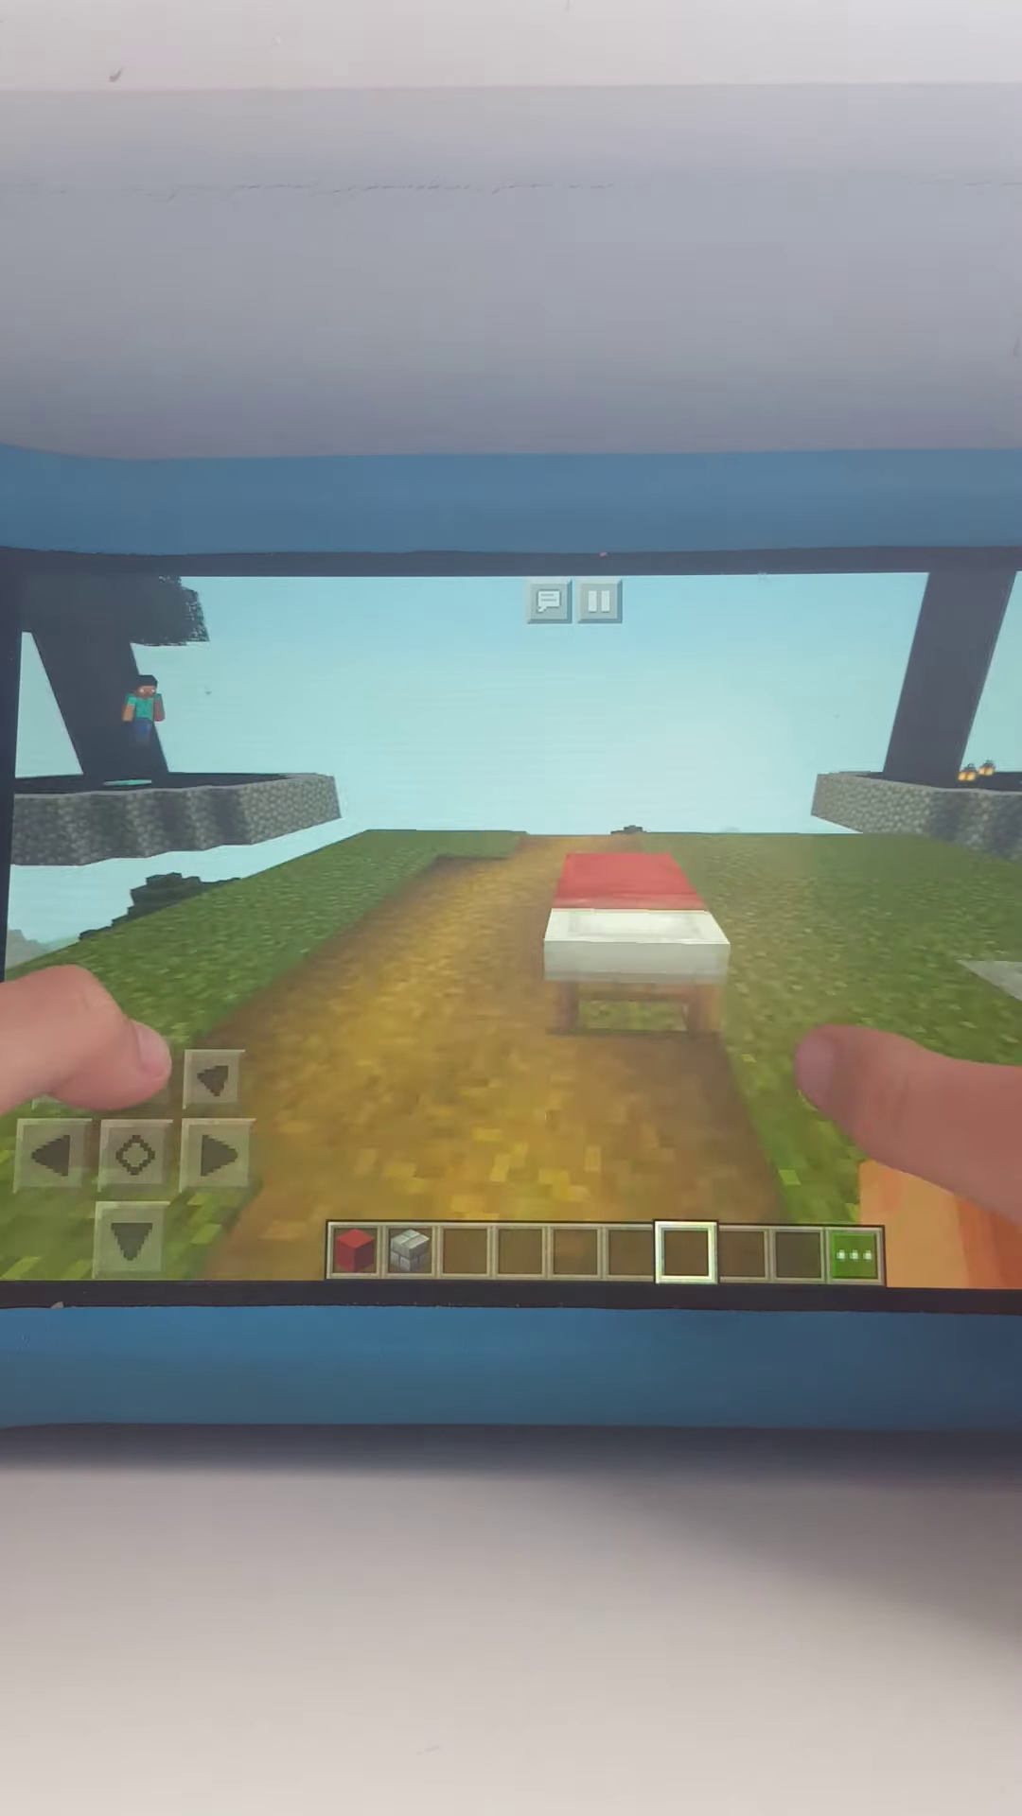
Break the dark block and the cobblestone wall beside the pit.
mouse_move(863, 1087)
left_mouse_down()
mouse_move(892, 1039)
mouse_move(942, 1062)
mouse_move(849, 1015)
left_mouse_up()
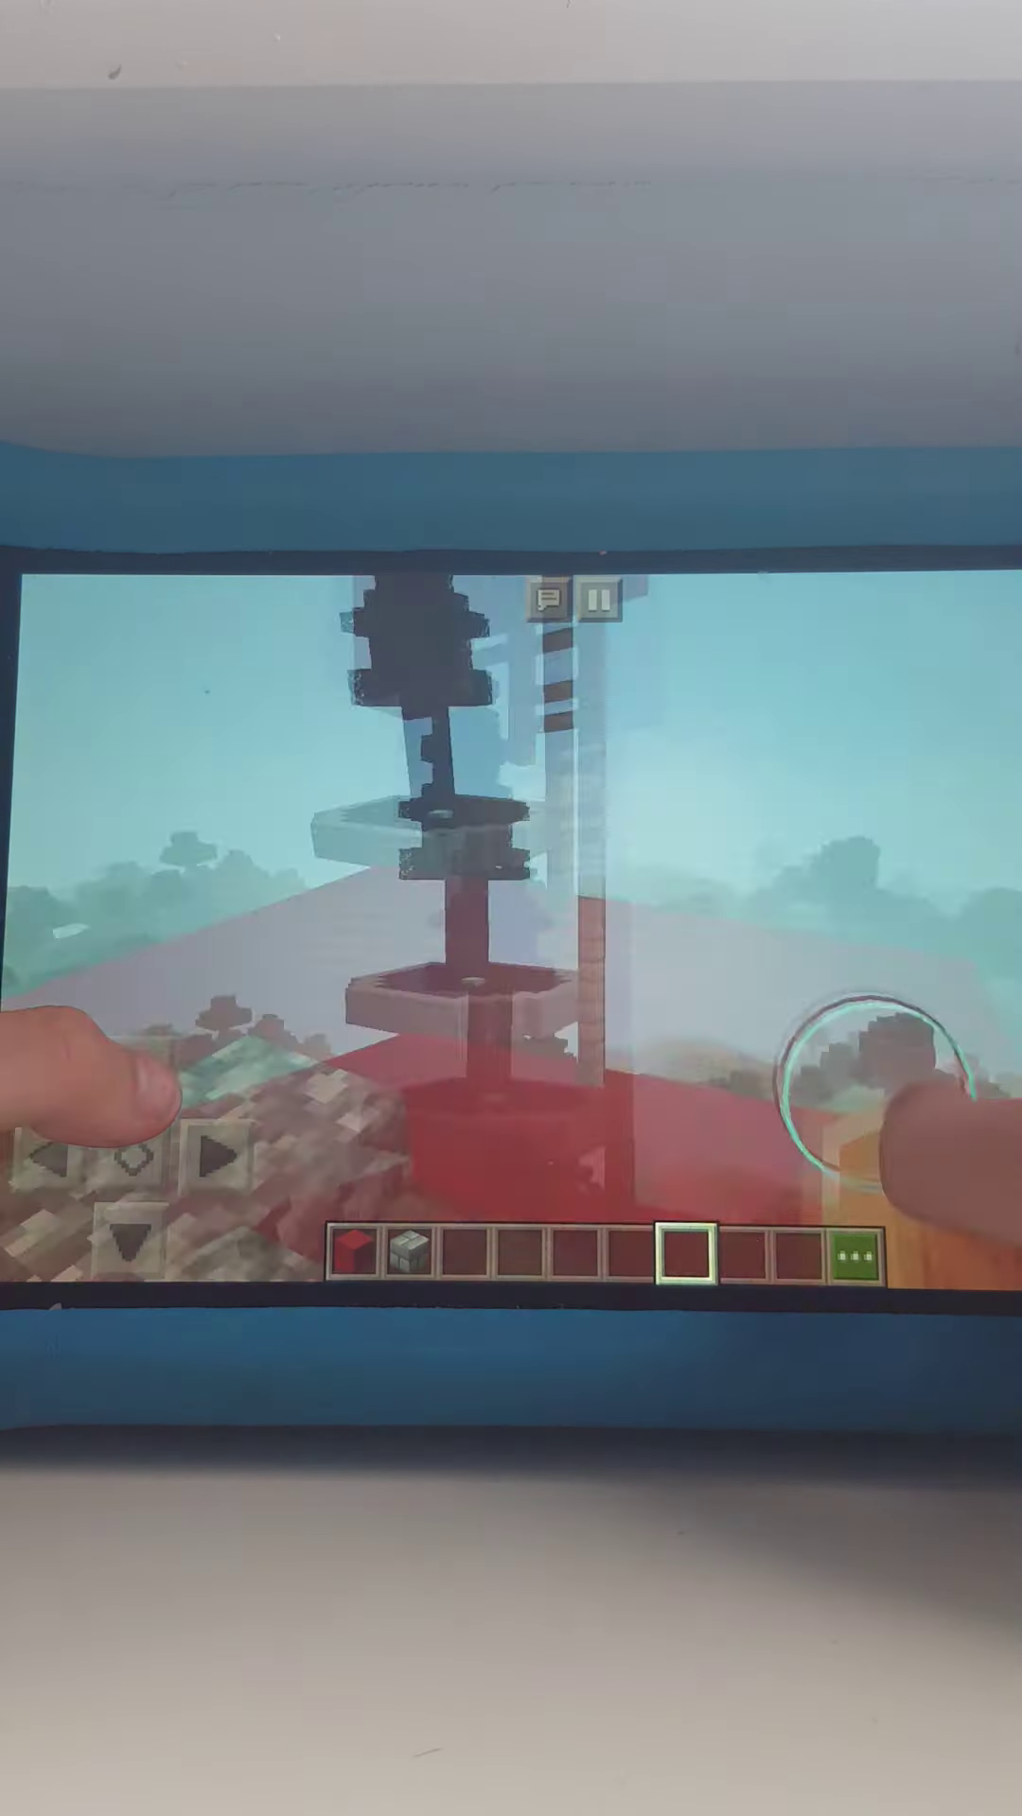
left_click(628, 953)
left_click_drag(629, 953, 933, 1074)
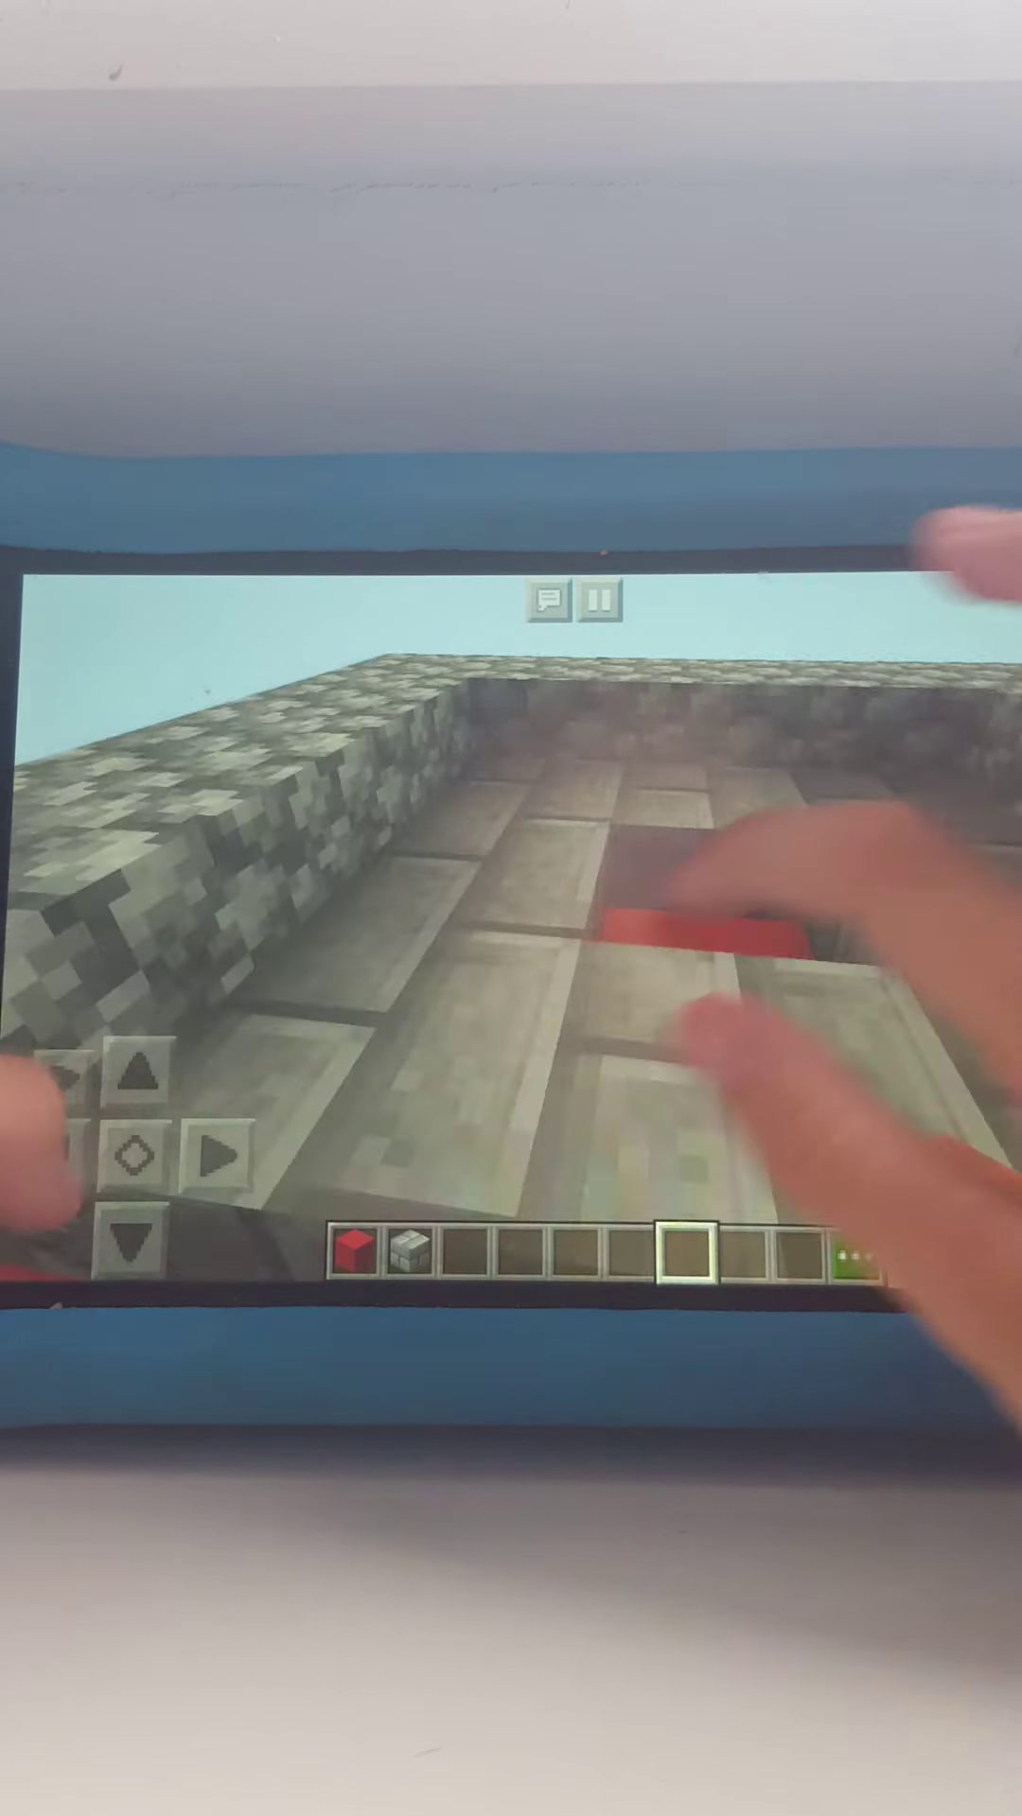
mouse_move(852, 908)
left_mouse_down()
mouse_move(487, 952)
mouse_move(624, 858)
mouse_move(567, 995)
mouse_move(526, 810)
mouse_move(554, 837)
mouse_move(503, 923)
mouse_move(648, 1046)
mouse_move(726, 853)
left_mouse_up()
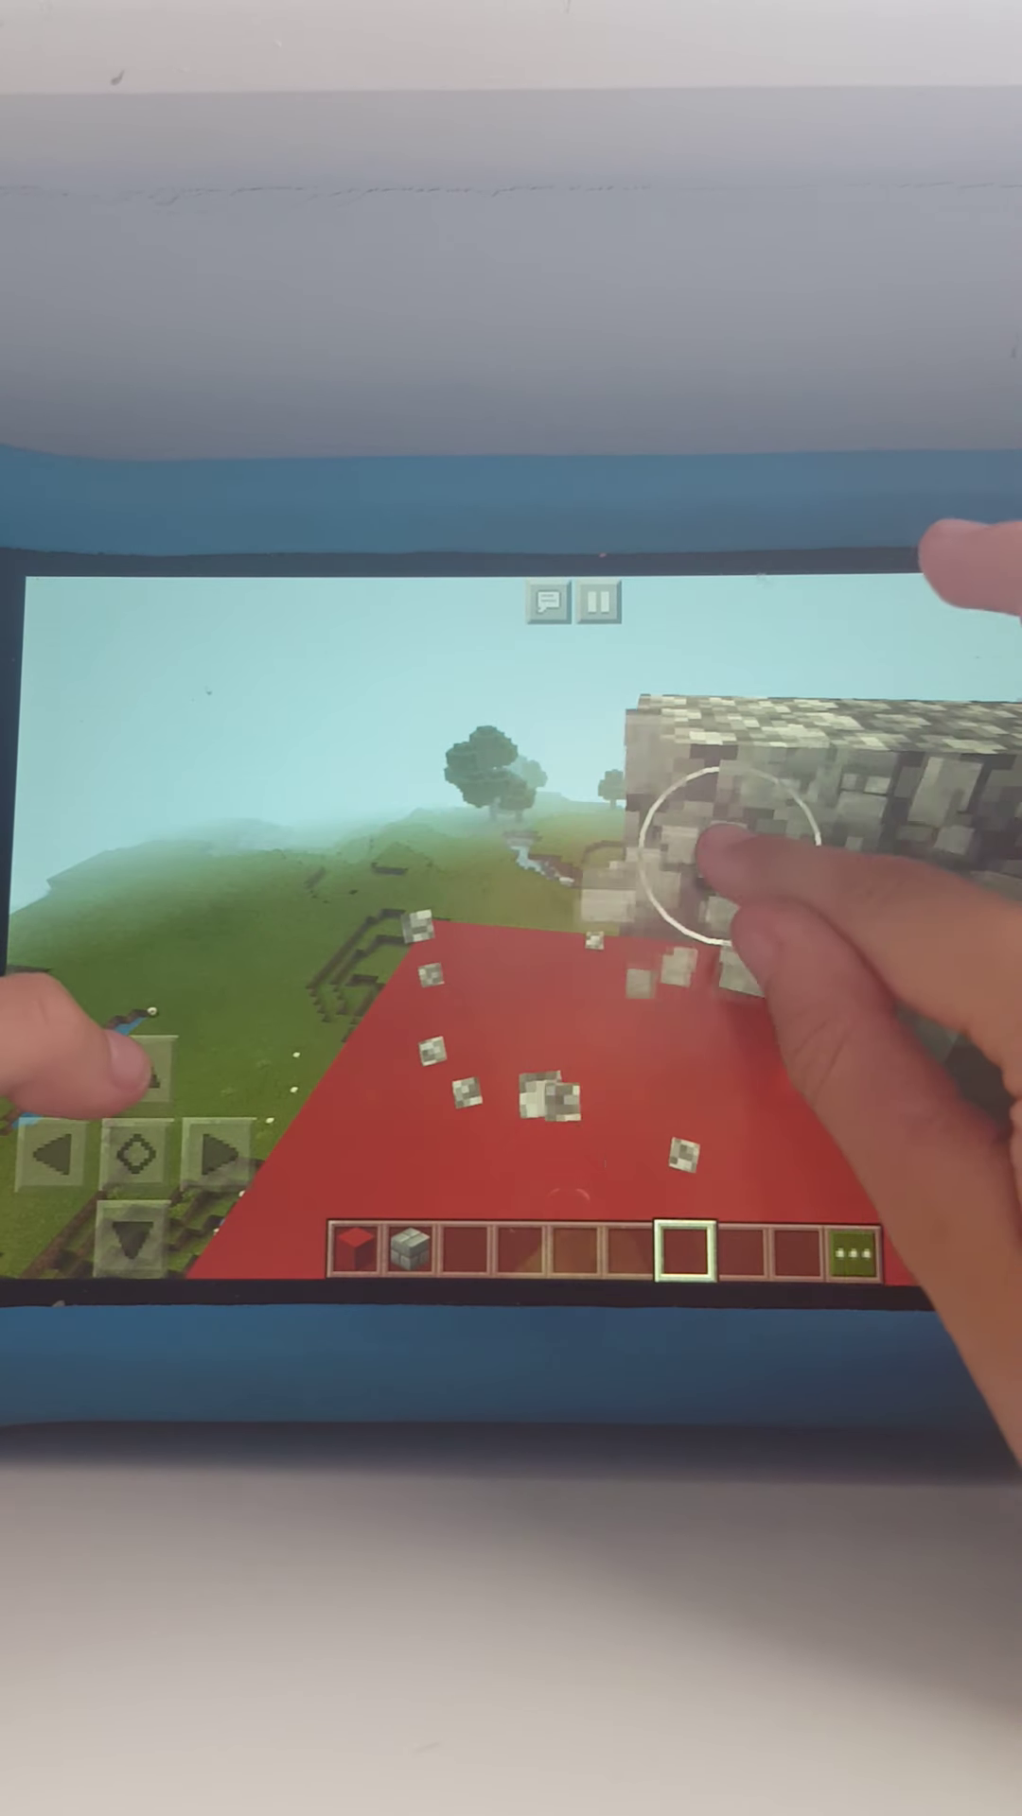
left_click_drag(816, 887, 741, 903)
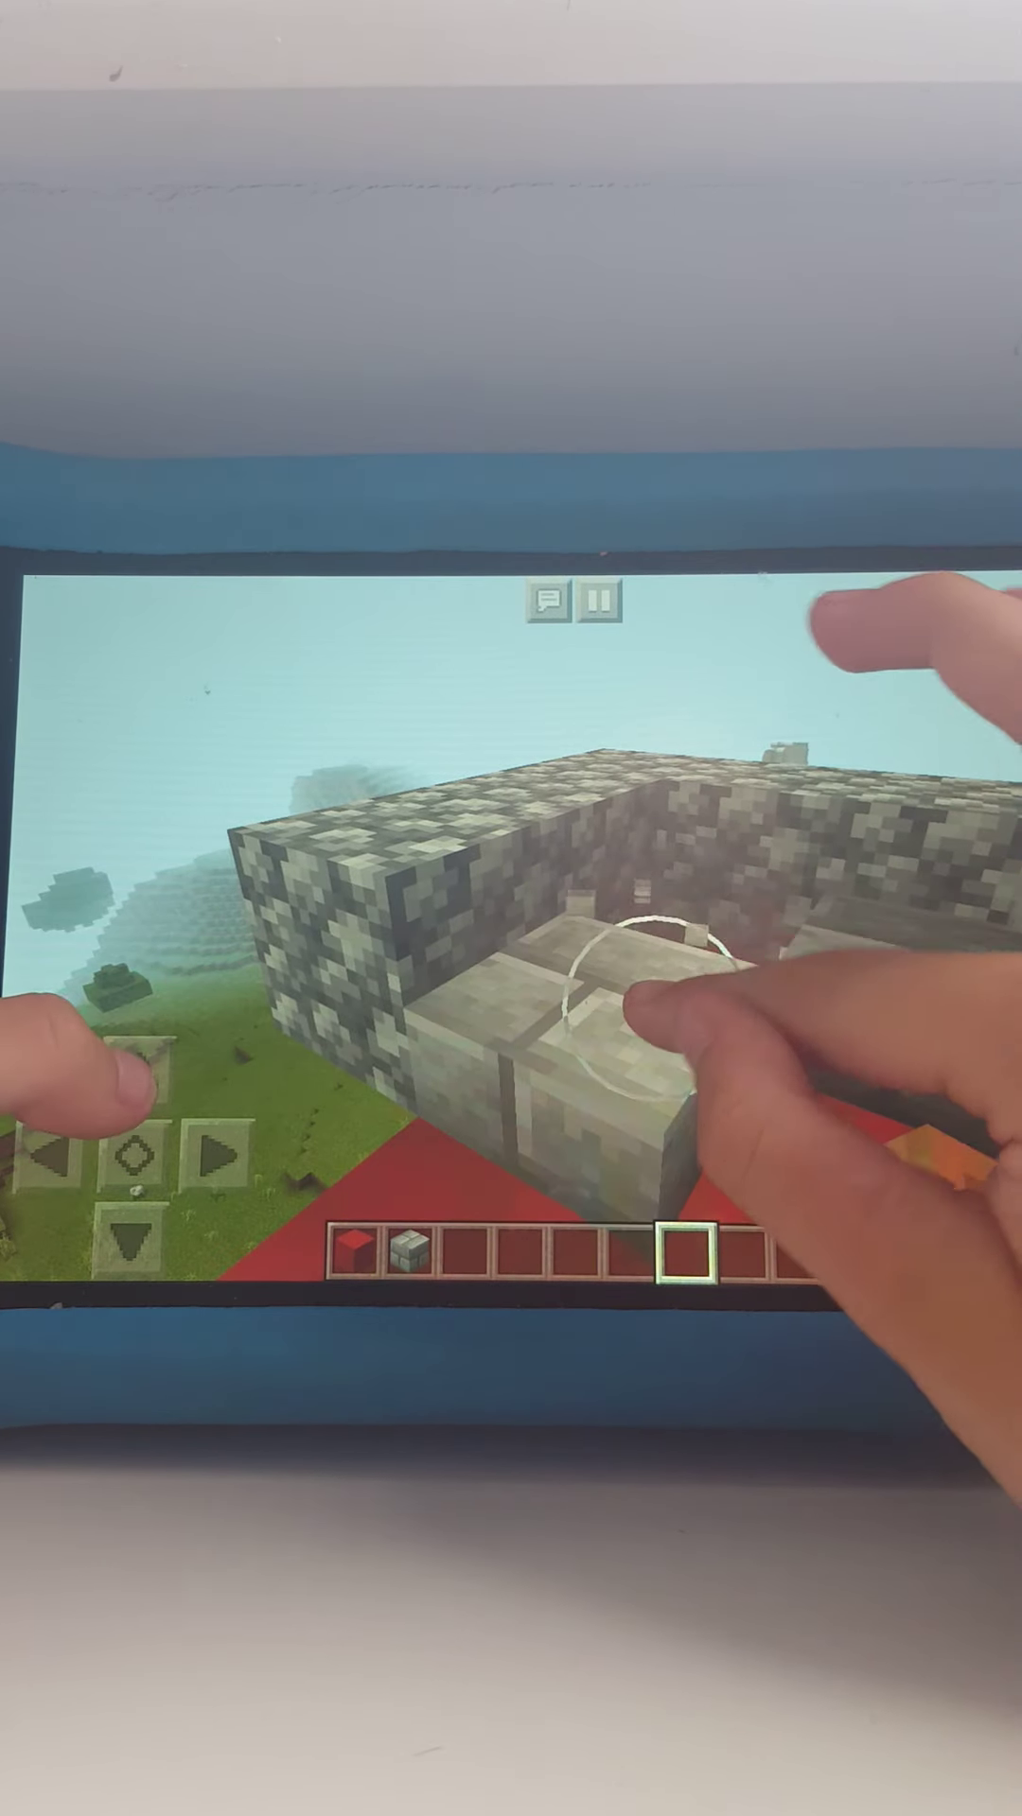
Mine the stone-brick blocks and the remaining cobblestone beside the red platform.
mouse_move(645, 1001)
left_mouse_down()
mouse_move(575, 869)
mouse_move(486, 932)
mouse_move(511, 937)
left_mouse_up()
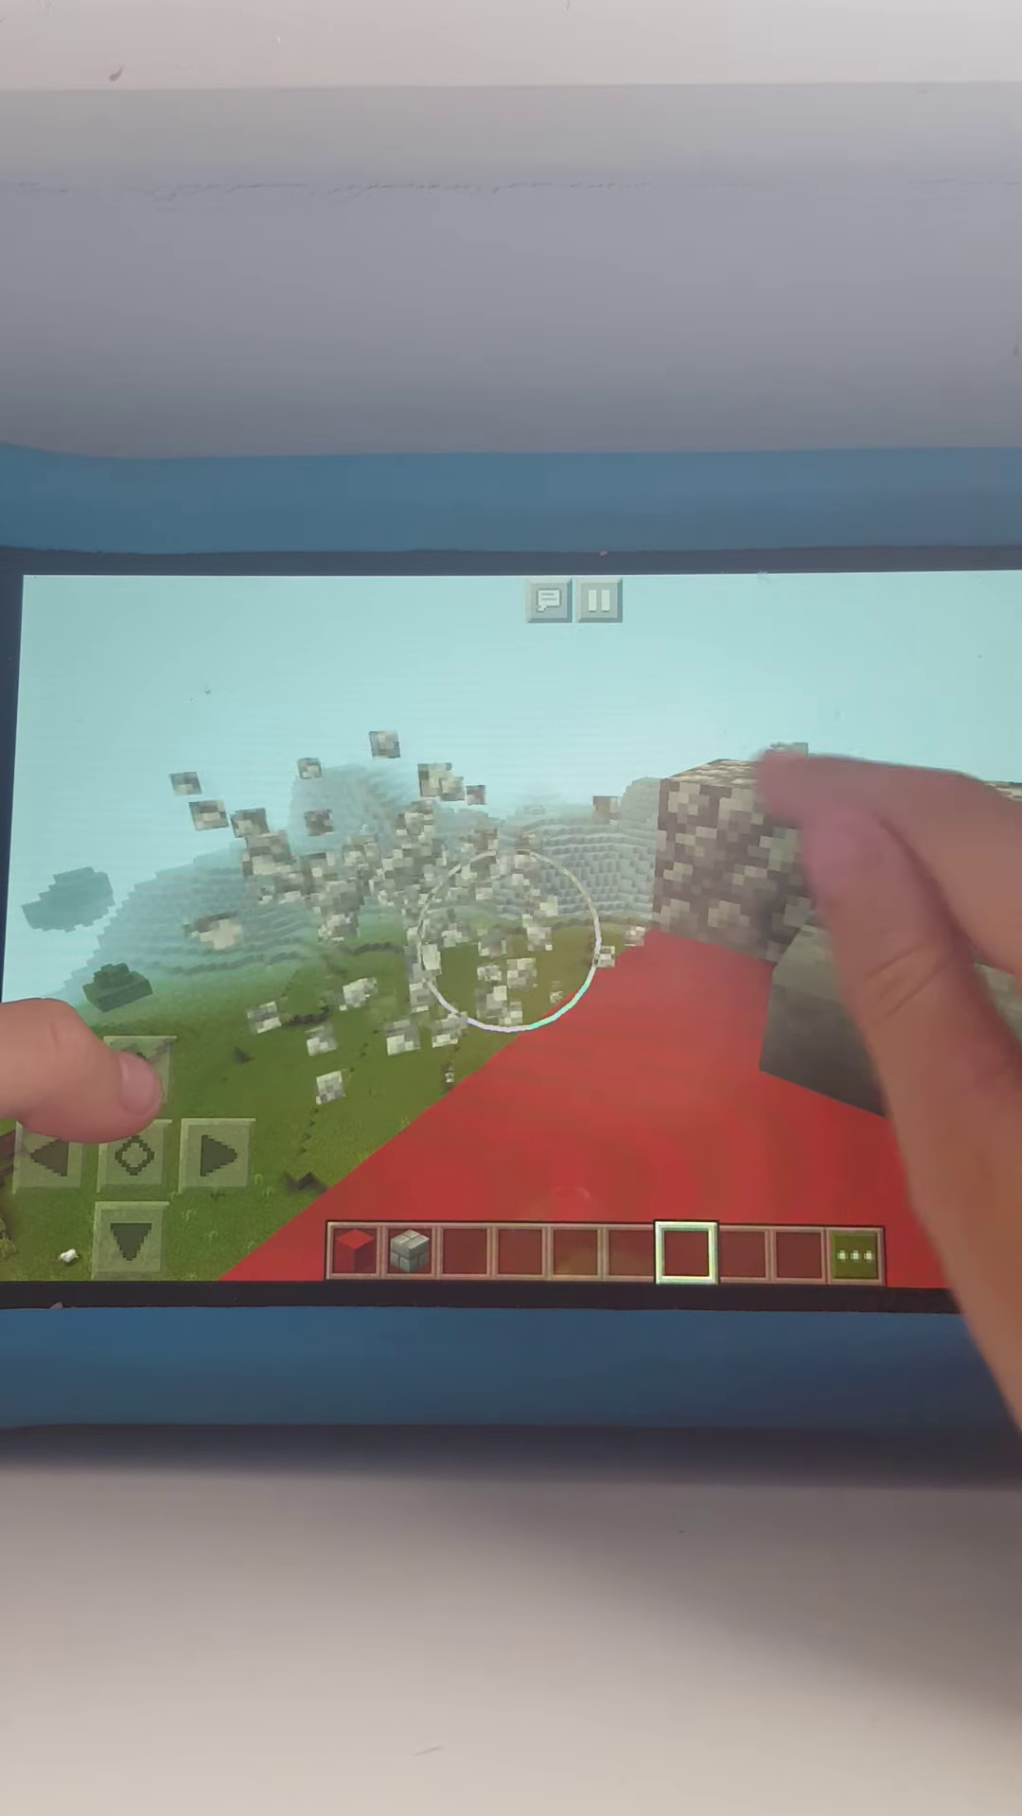
mouse_move(795, 787)
left_mouse_down()
mouse_move(810, 1034)
mouse_move(567, 1034)
mouse_move(568, 964)
mouse_move(477, 1013)
mouse_move(462, 919)
mouse_move(406, 965)
left_mouse_up()
mouse_move(738, 993)
left_mouse_down()
mouse_move(794, 1066)
mouse_move(847, 1065)
mouse_move(848, 1113)
mouse_move(790, 1075)
mouse_move(909, 979)
left_mouse_up()
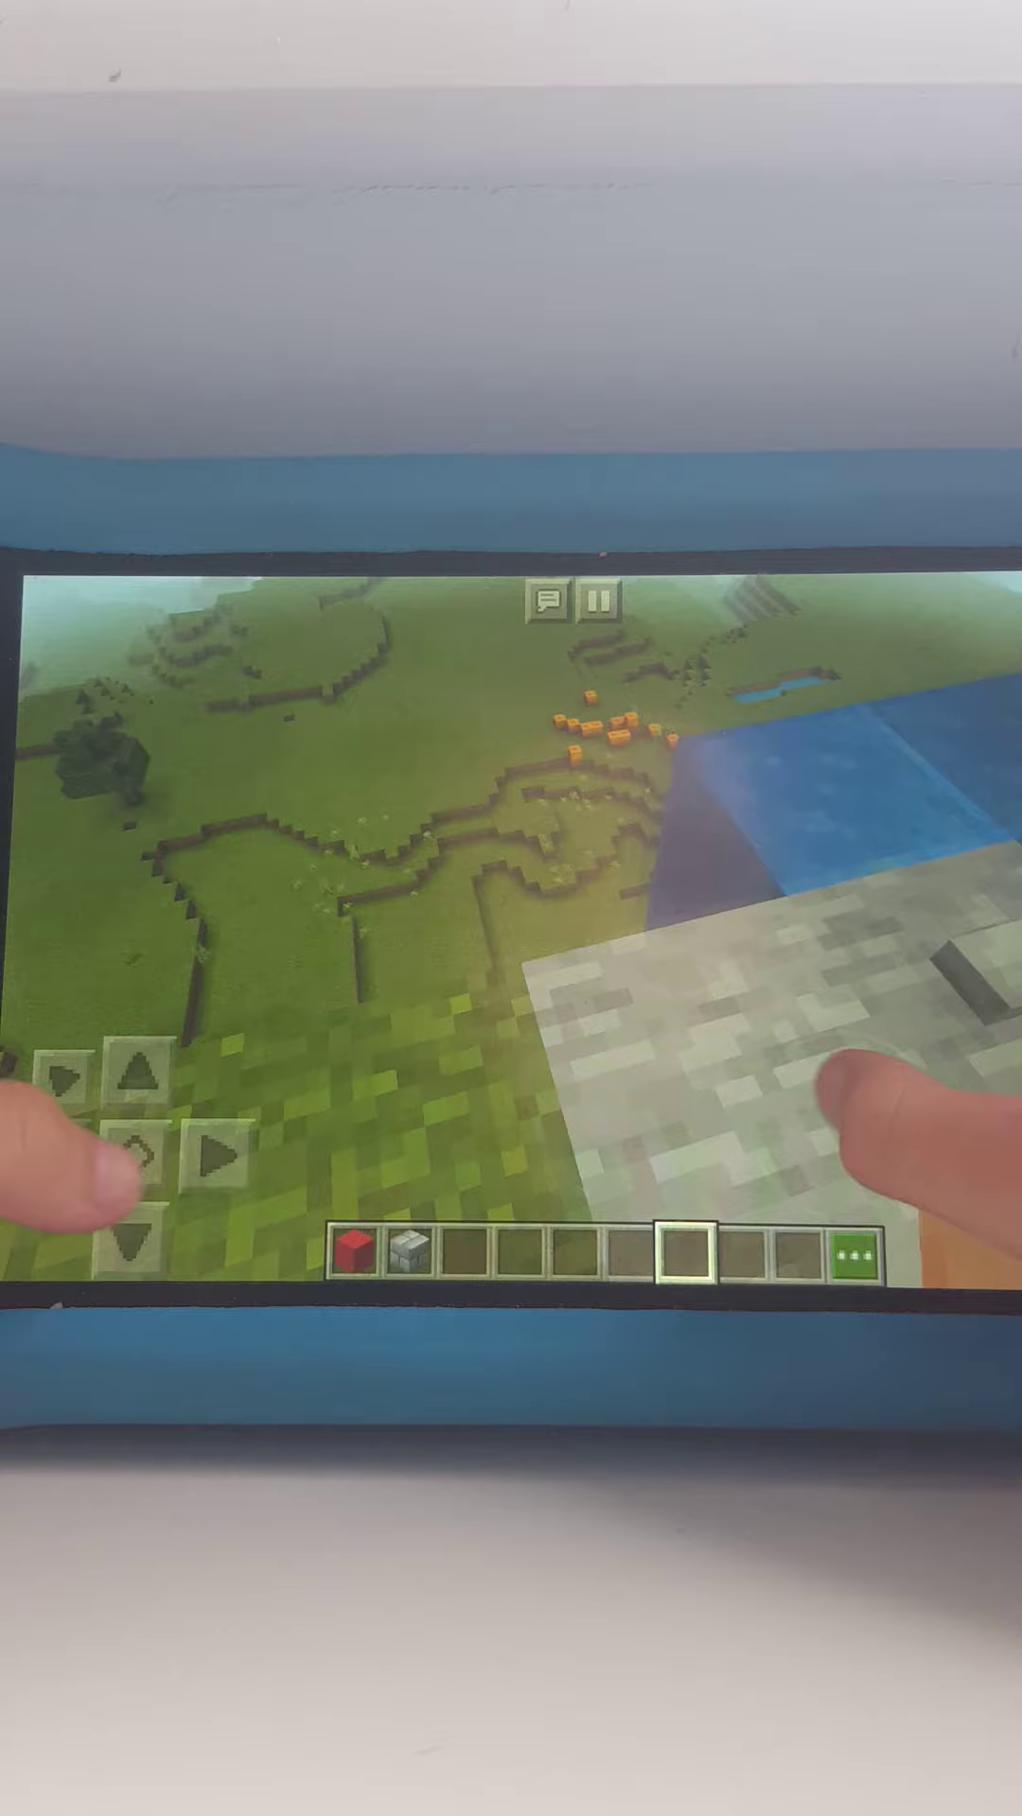
left_click_drag(852, 1092, 931, 873)
left_click(838, 1094)
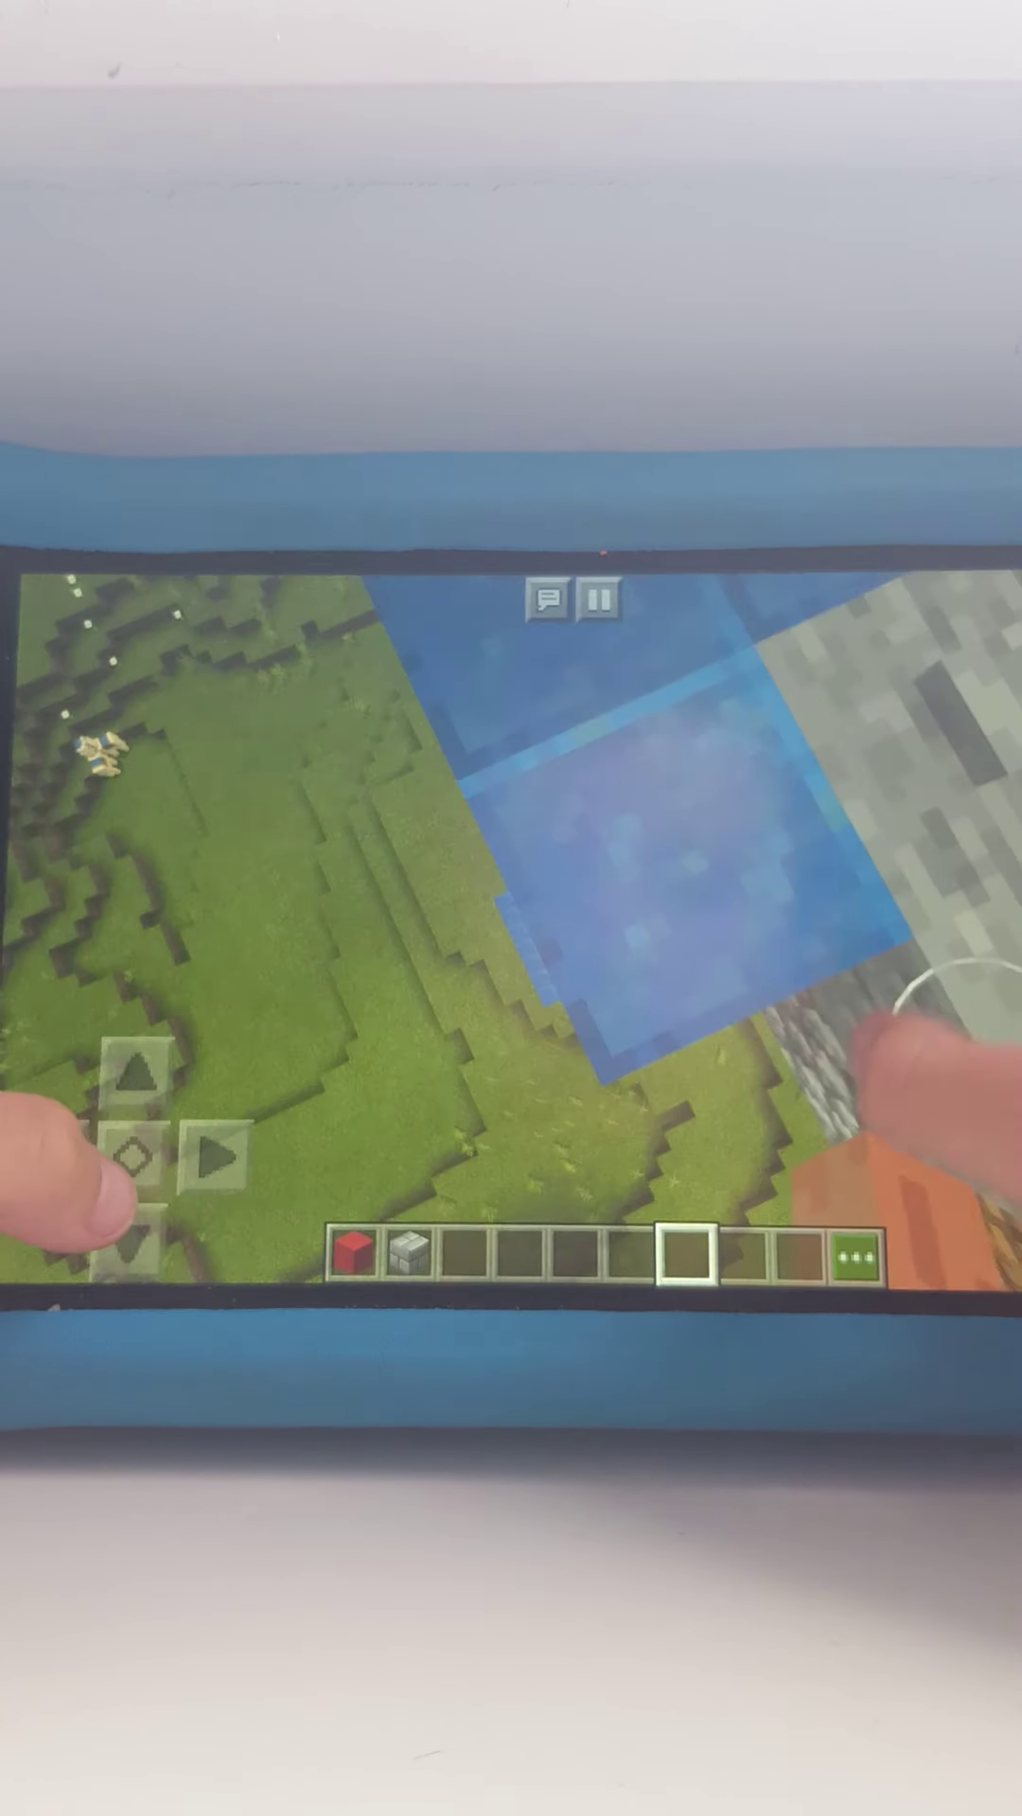
left_click_drag(894, 1050, 929, 1064)
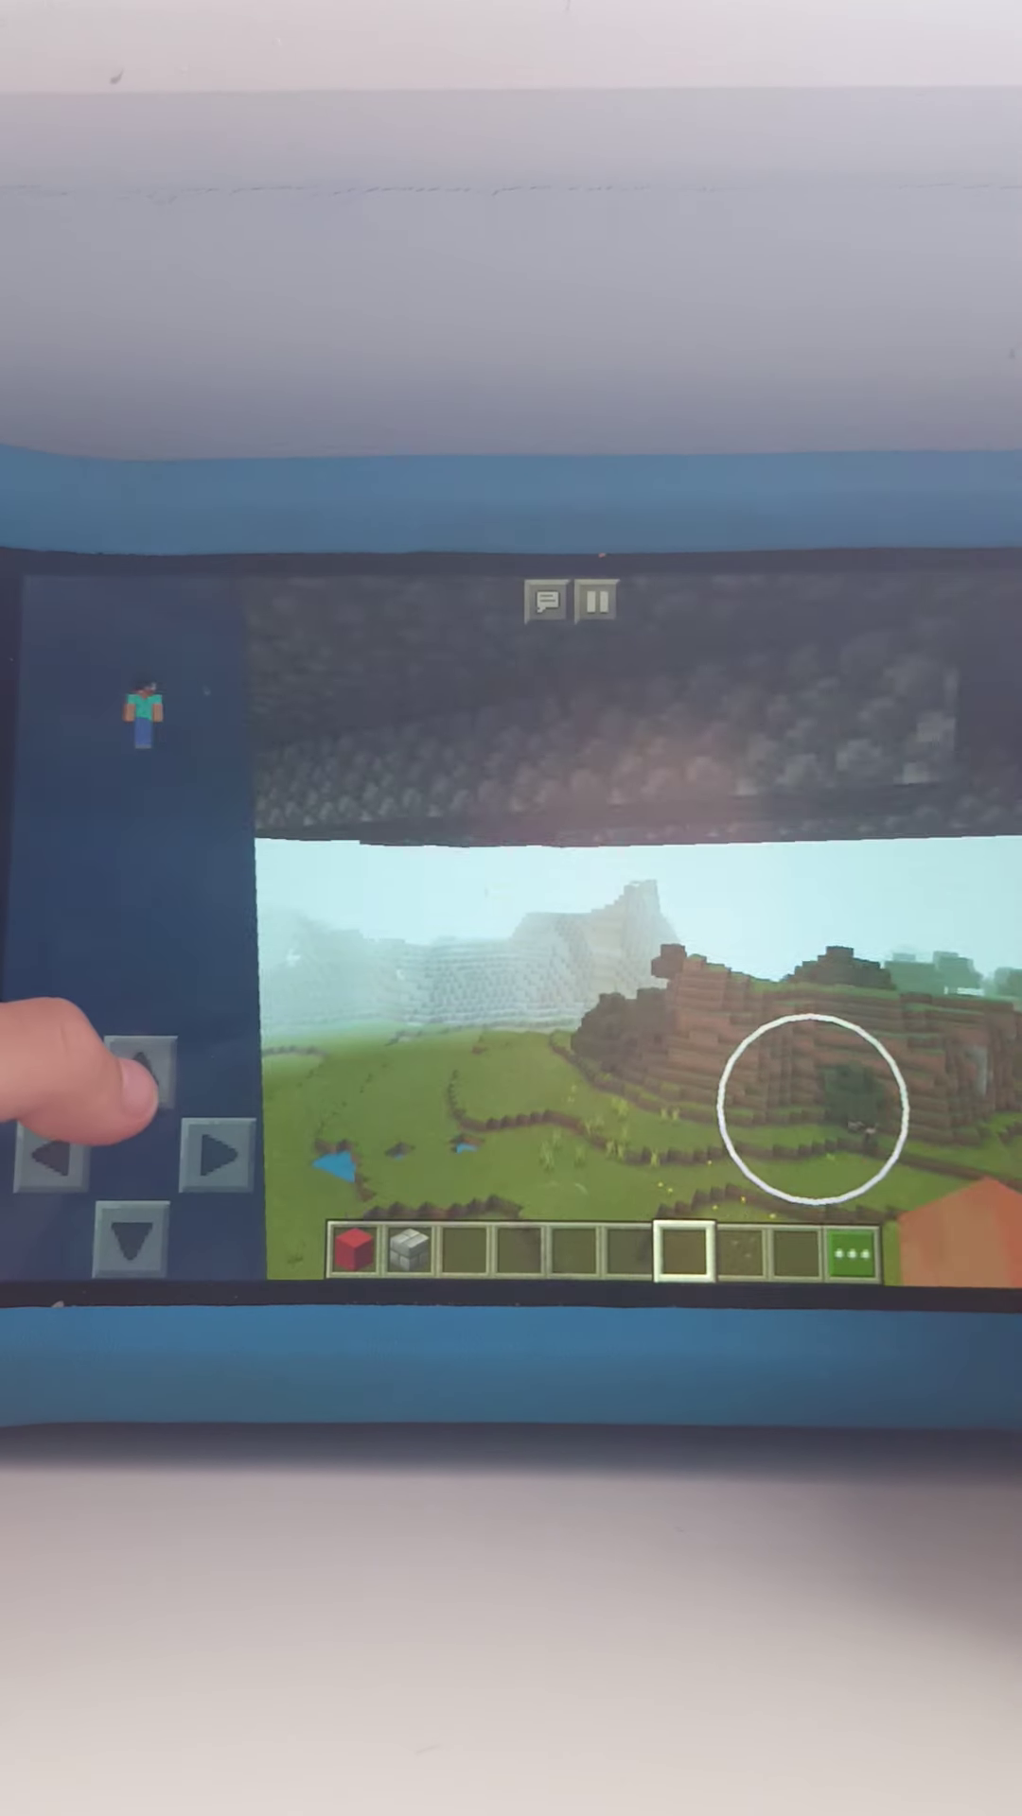
Drop off the ledge, walk to the red carpet and chest, and look over the villager wall.
left_click_drag(810, 1115, 993, 1156)
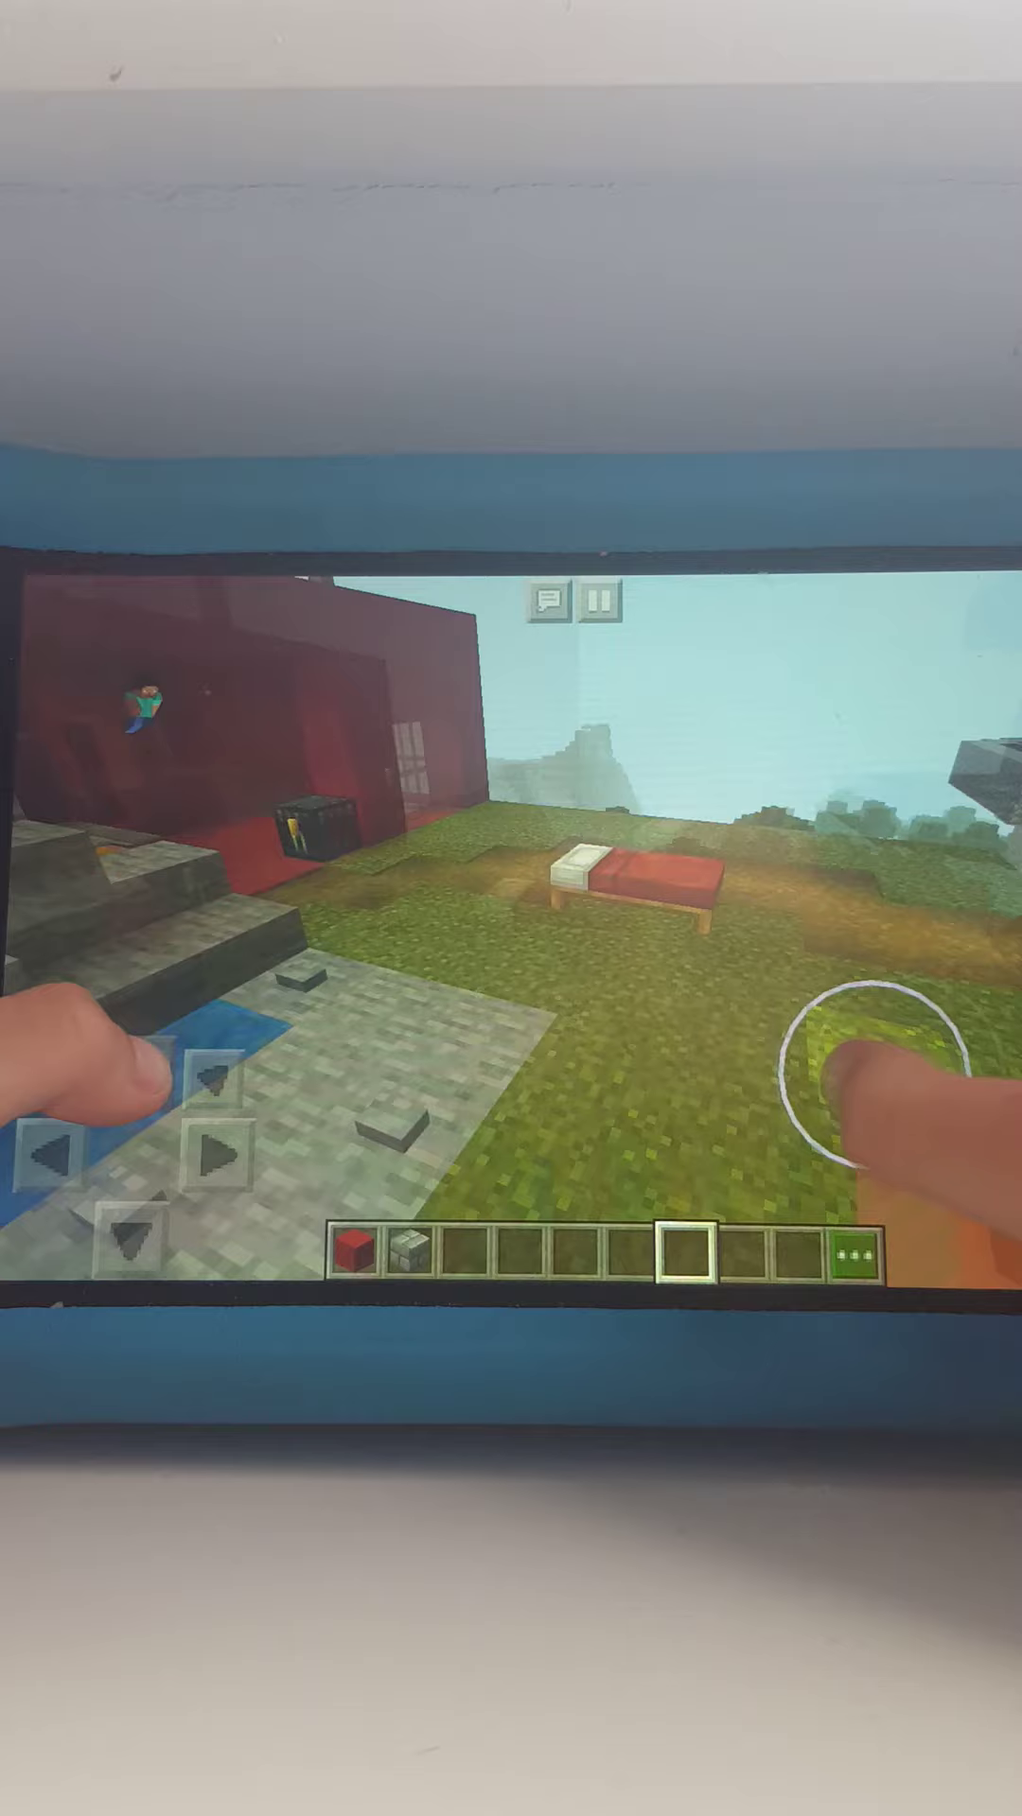
mouse_move(852, 1064)
left_mouse_down()
mouse_move(936, 1191)
mouse_move(938, 1178)
left_mouse_up()
left_click_drag(134, 1065, 141, 1066)
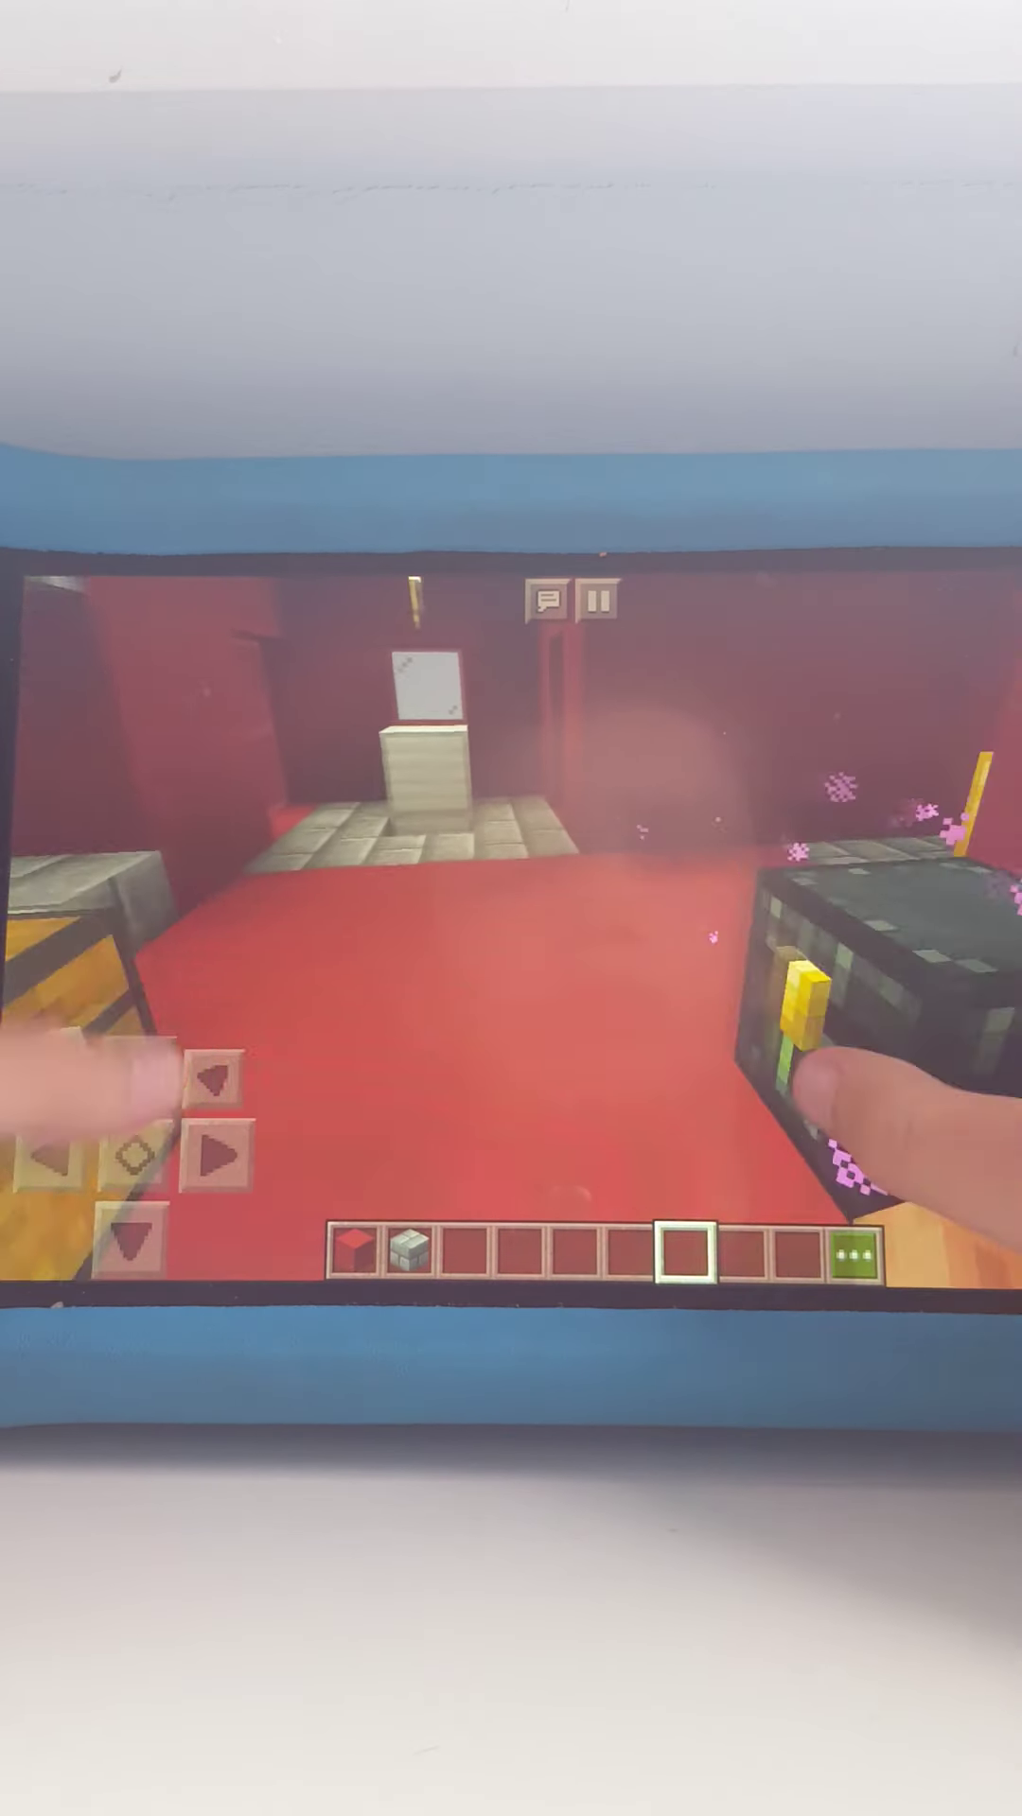
left_click_drag(993, 852, 894, 1092)
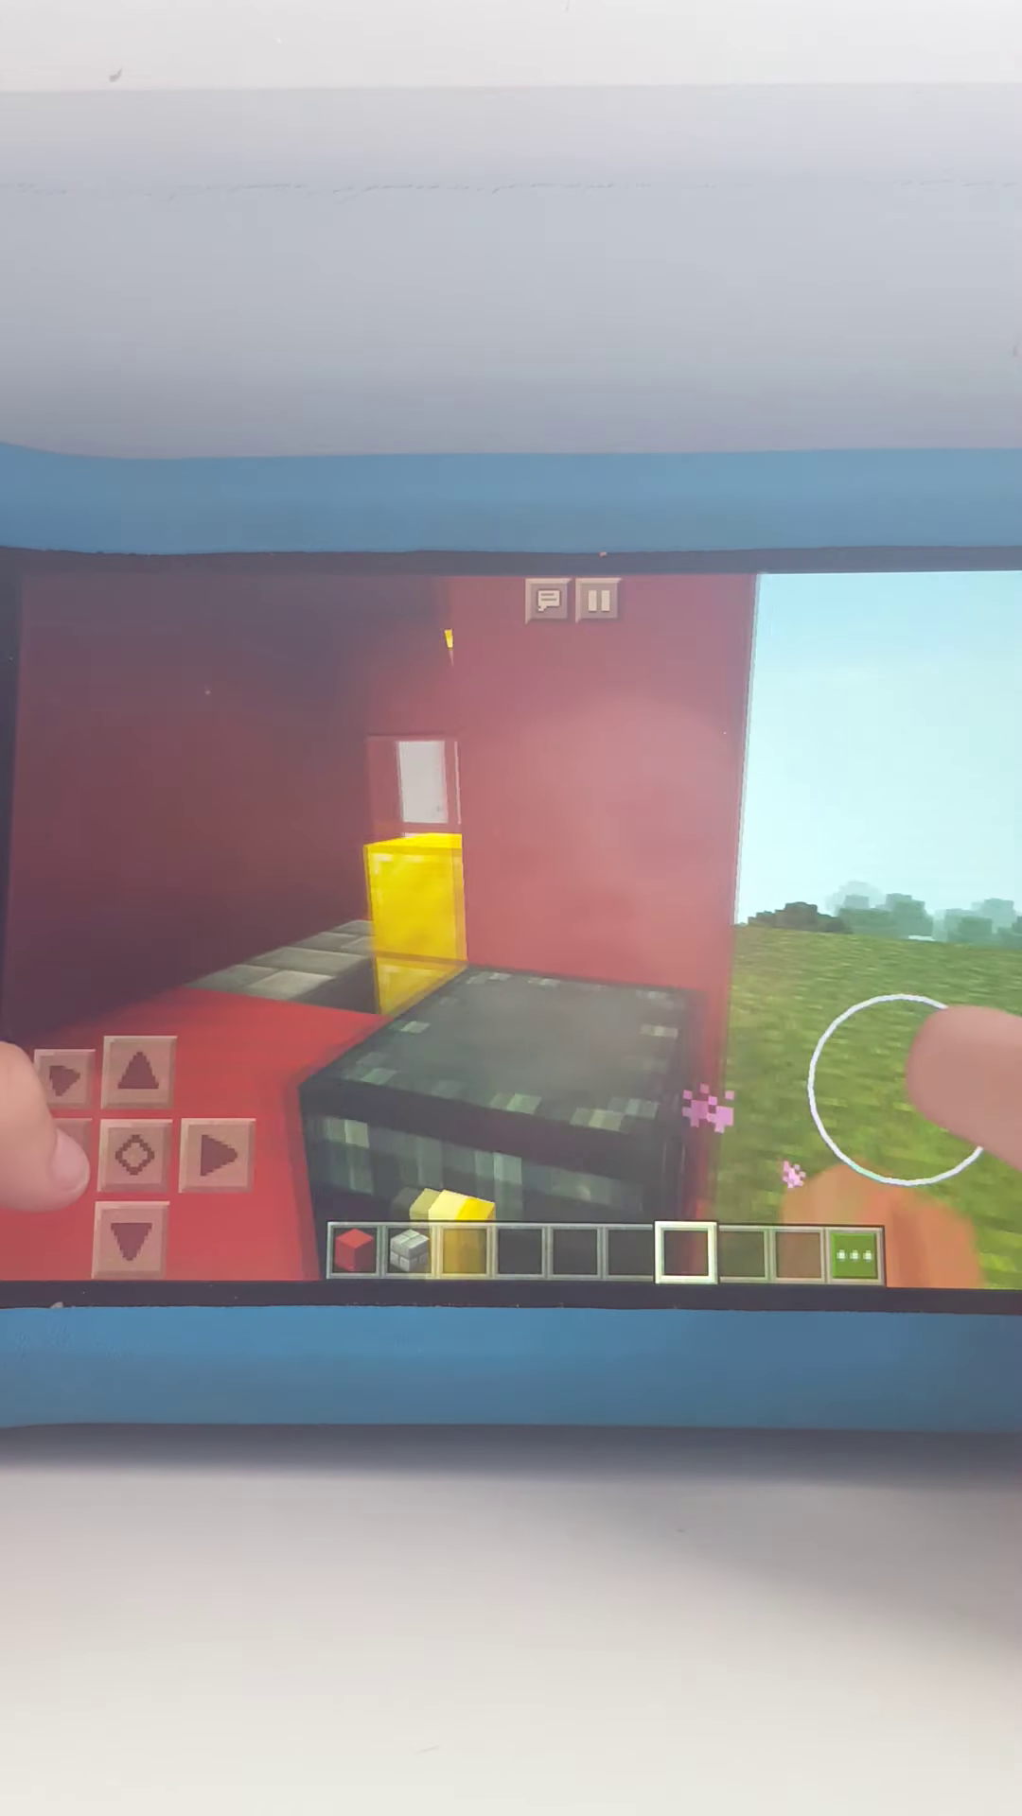
mouse_move(830, 1075)
left_mouse_down()
mouse_move(974, 1054)
mouse_move(872, 1075)
mouse_move(951, 880)
mouse_move(810, 975)
left_mouse_up()
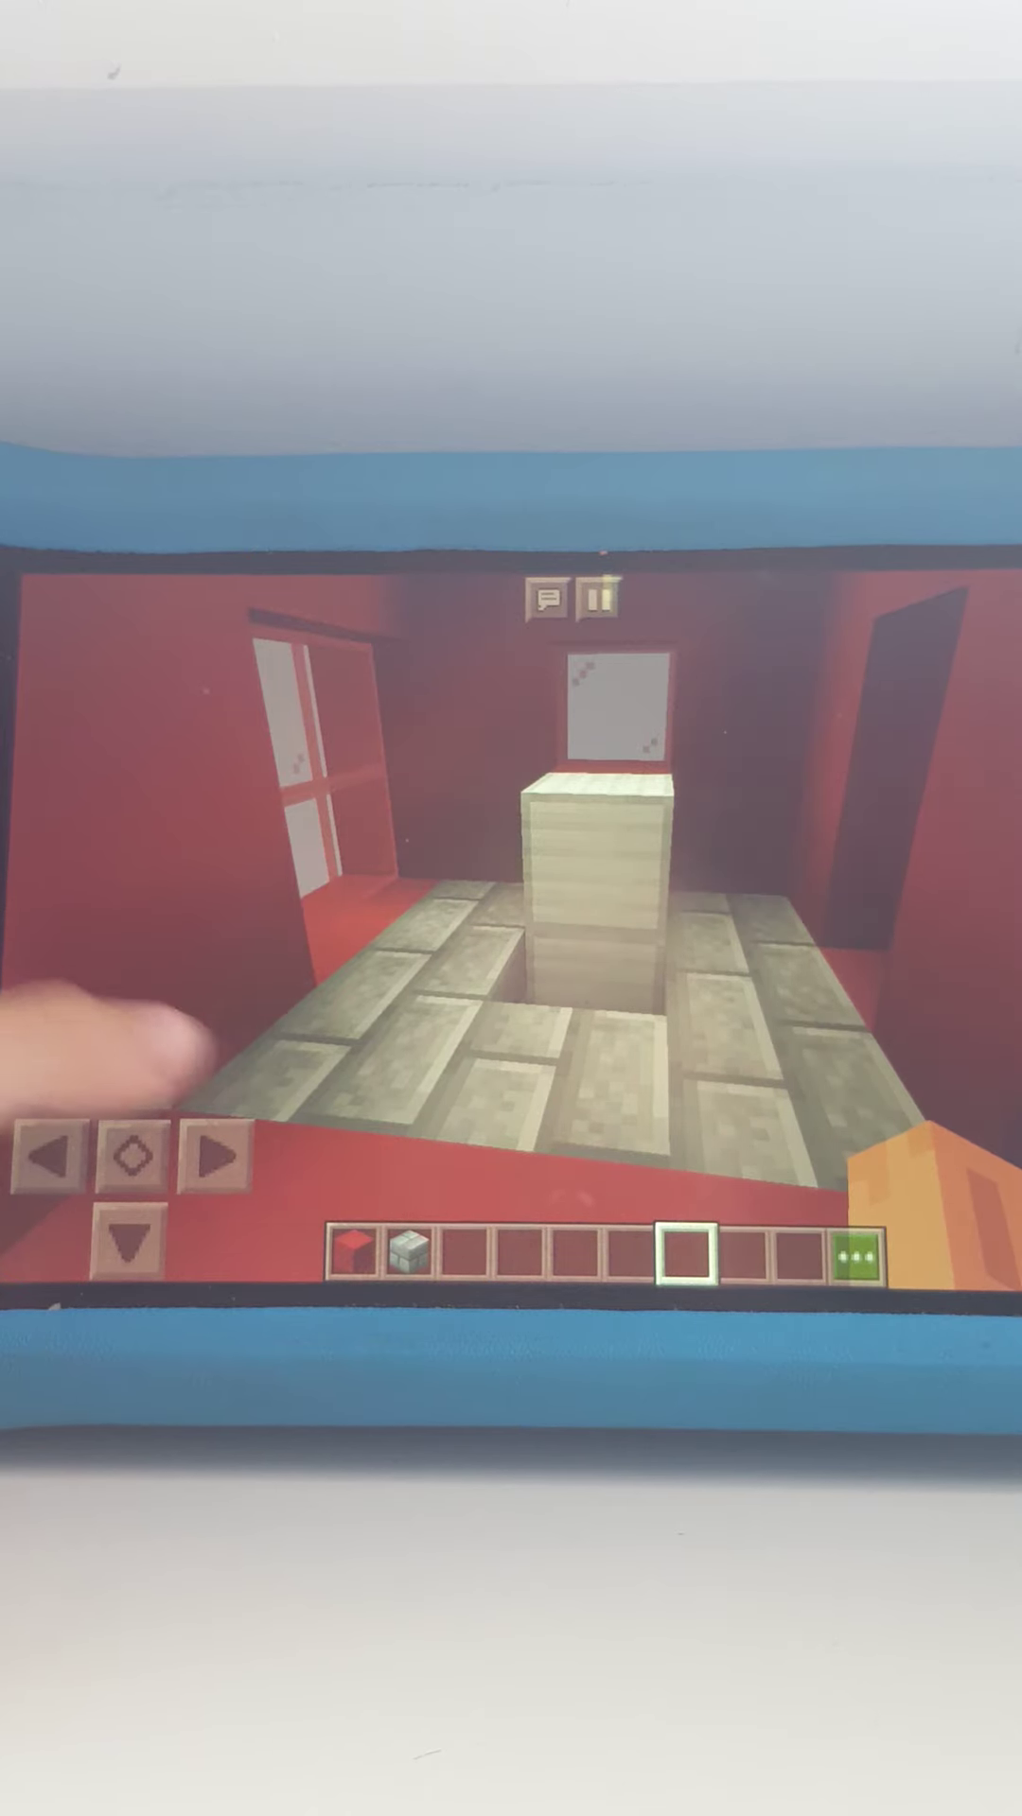
Add a Monster Spawner from the Nature blocks to the hotbar.
left_click(128, 1239)
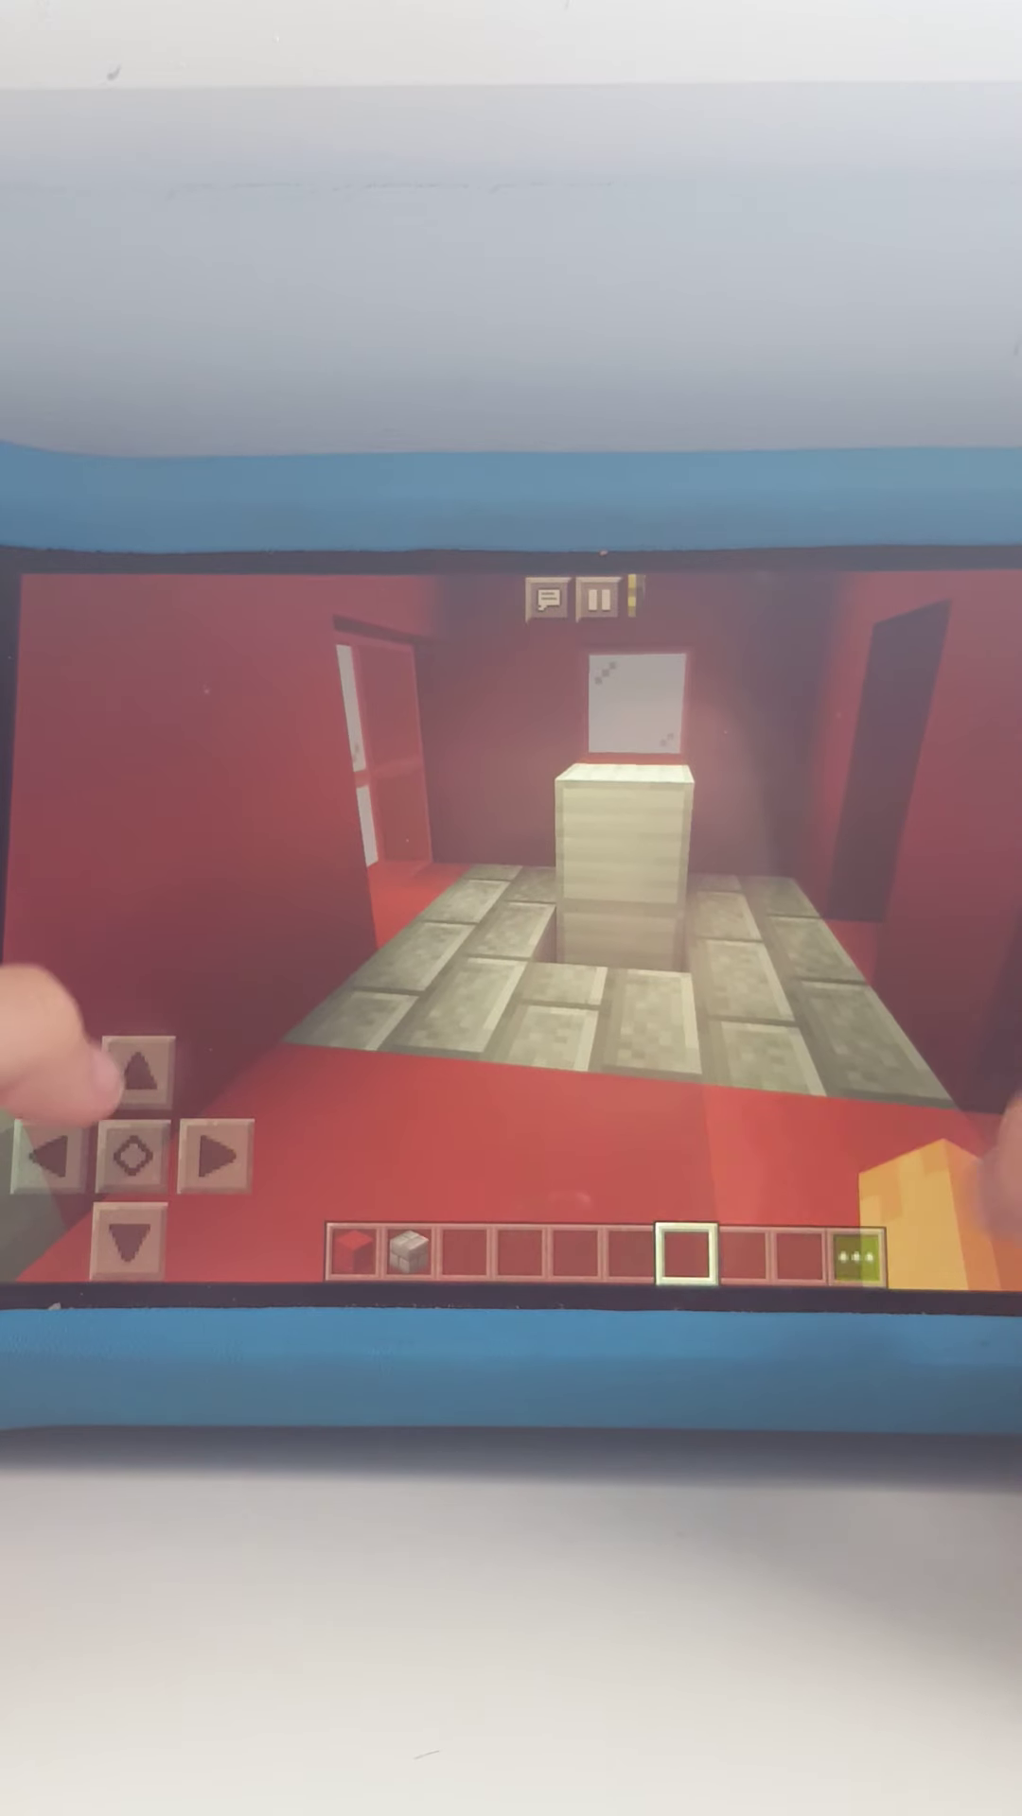
left_click(856, 1255)
left_click(64, 783)
left_click(64, 869)
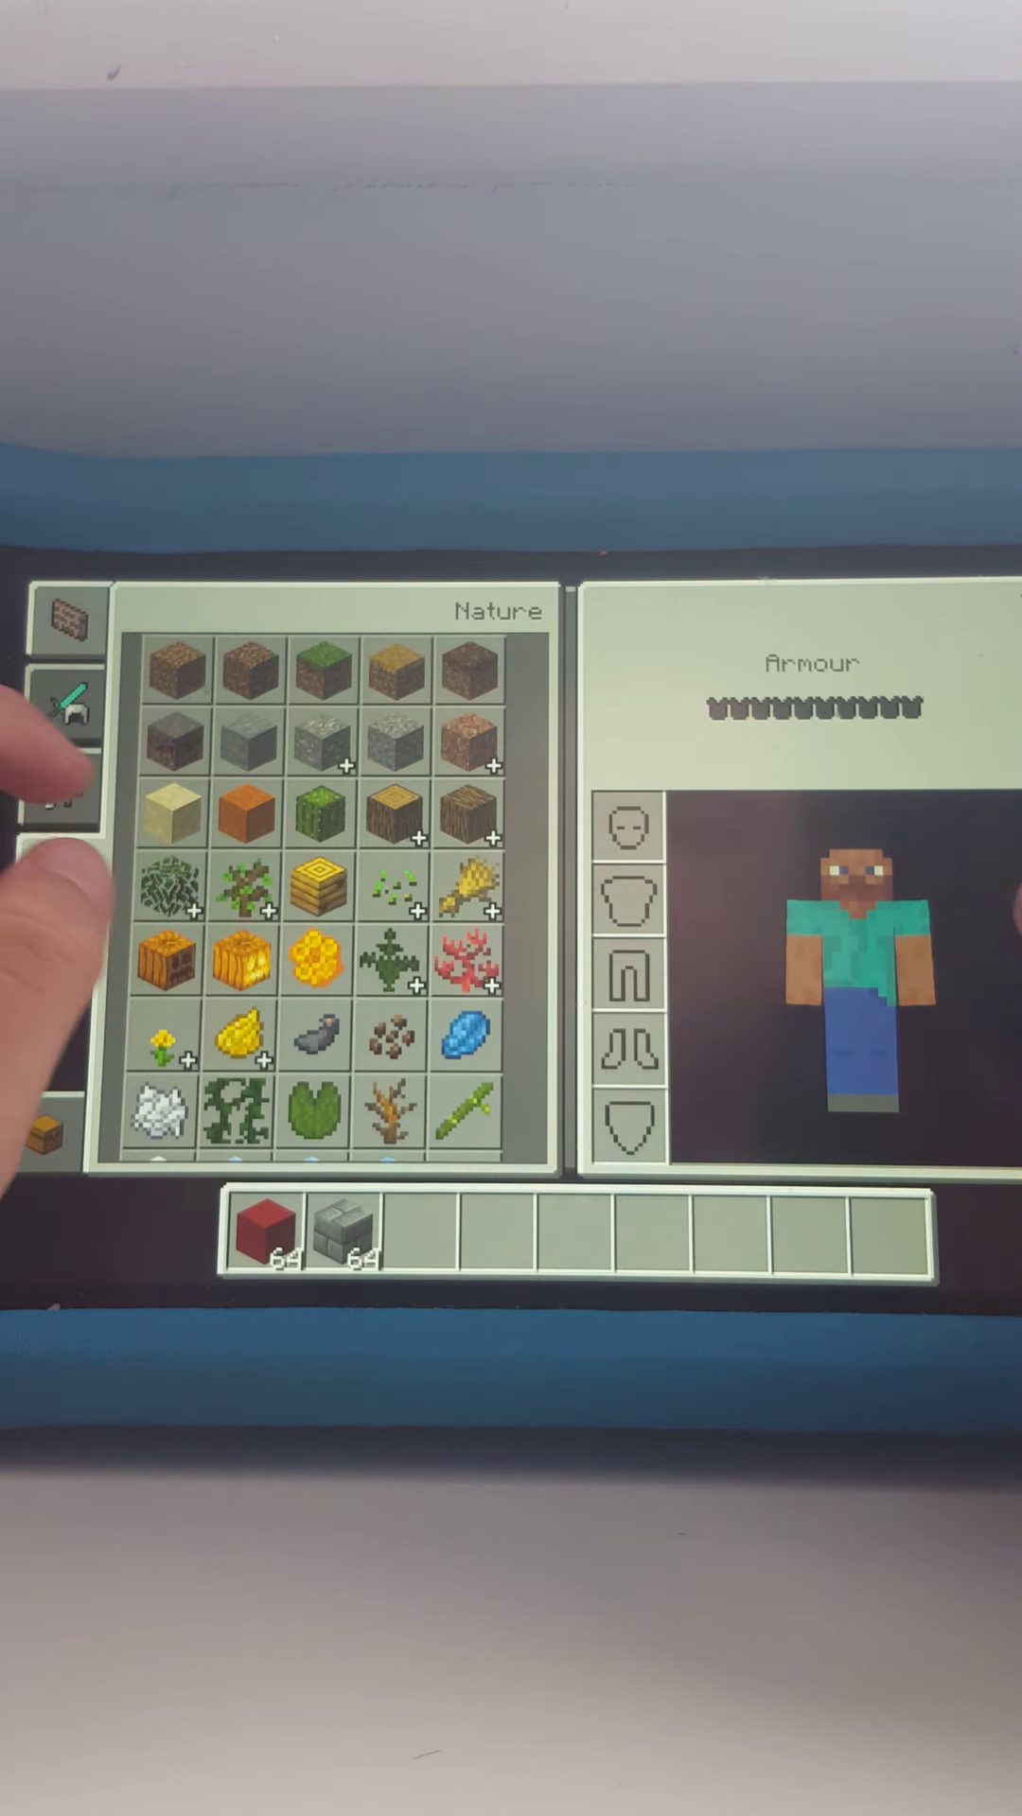
left_click(241, 962)
left_click_drag(312, 1079, 313, 709)
left_click(467, 961)
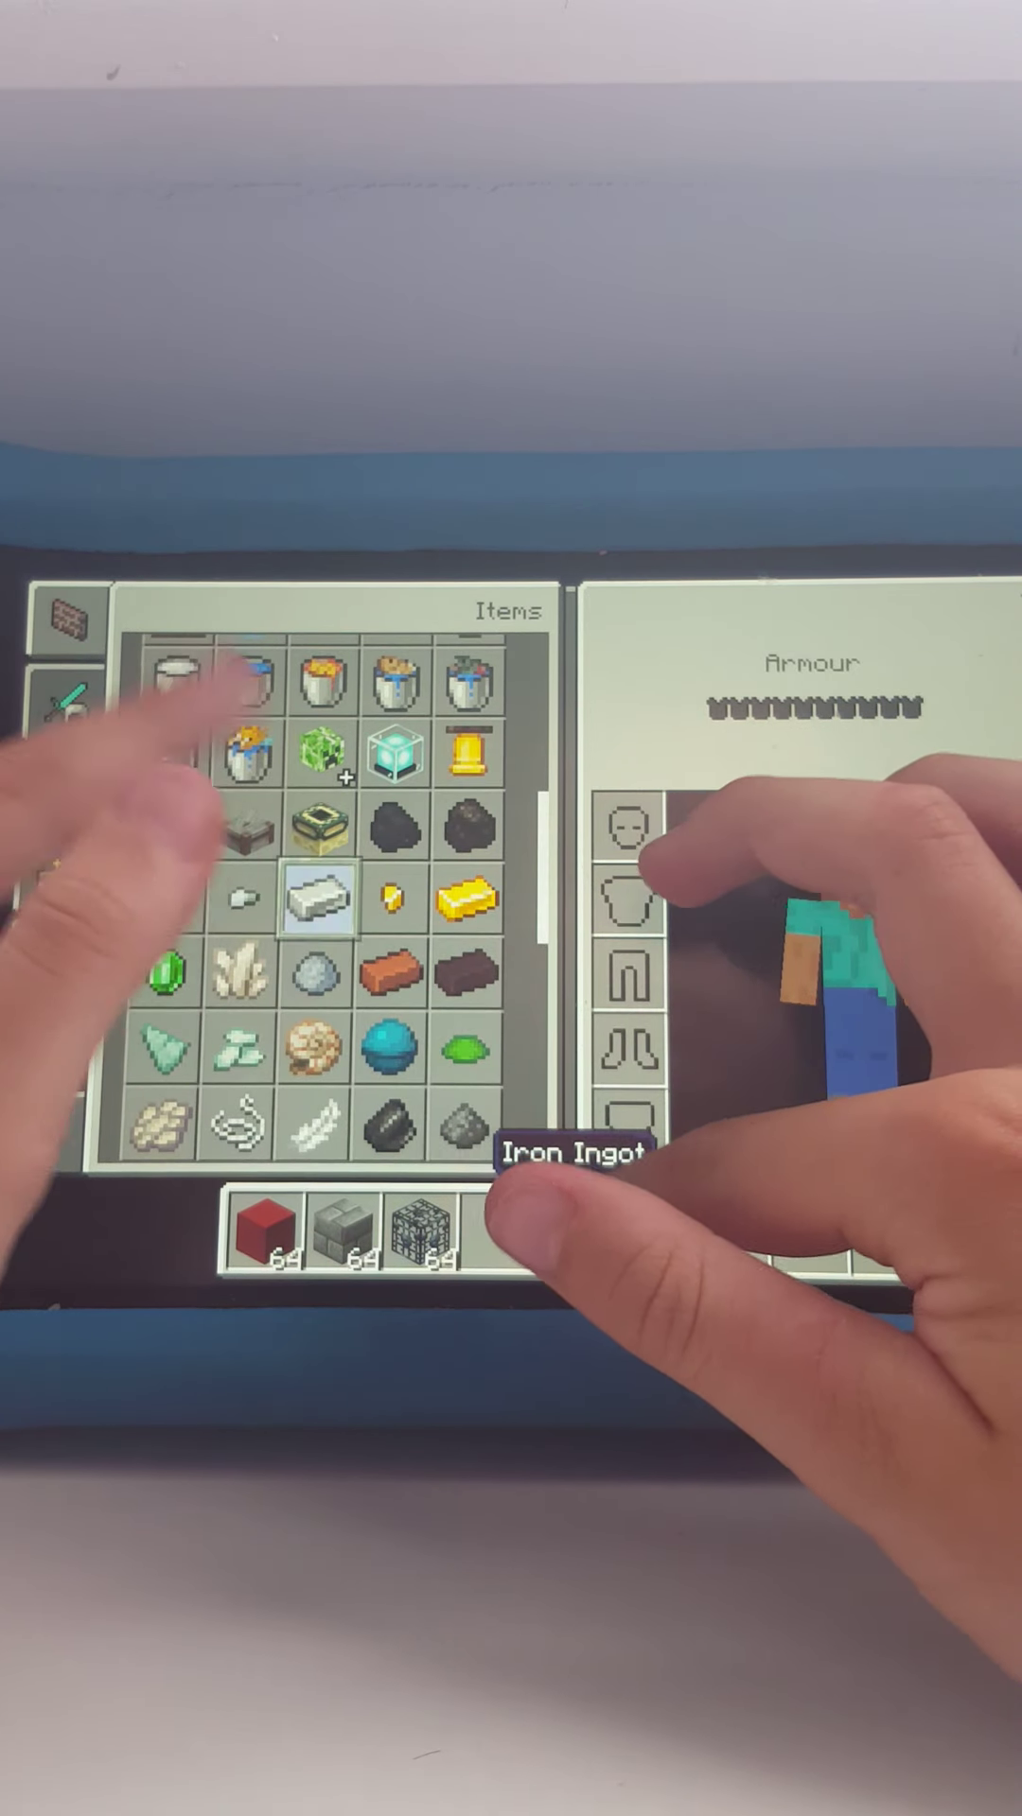
Swap a mistaken Iron Ingot stack for a Block of Iron in the hotbar.
left_click(496, 1232)
left_click(994, 923)
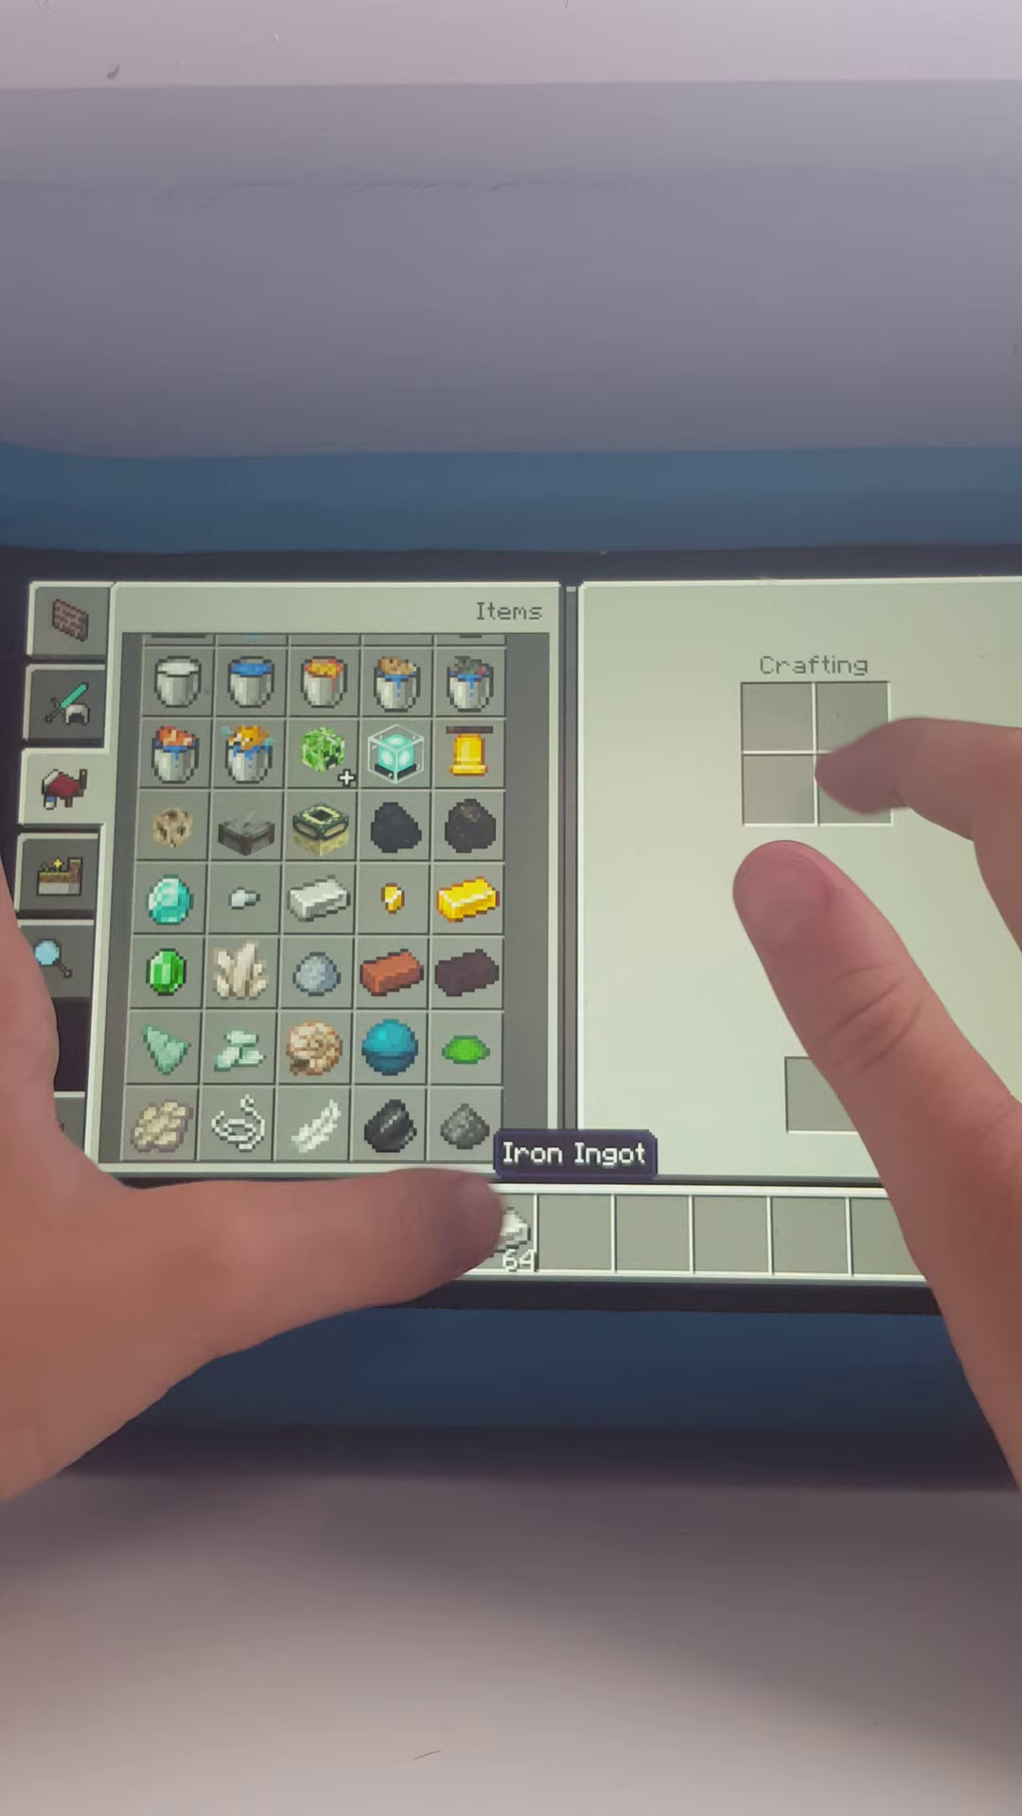
left_click_drag(504, 1233, 390, 1047)
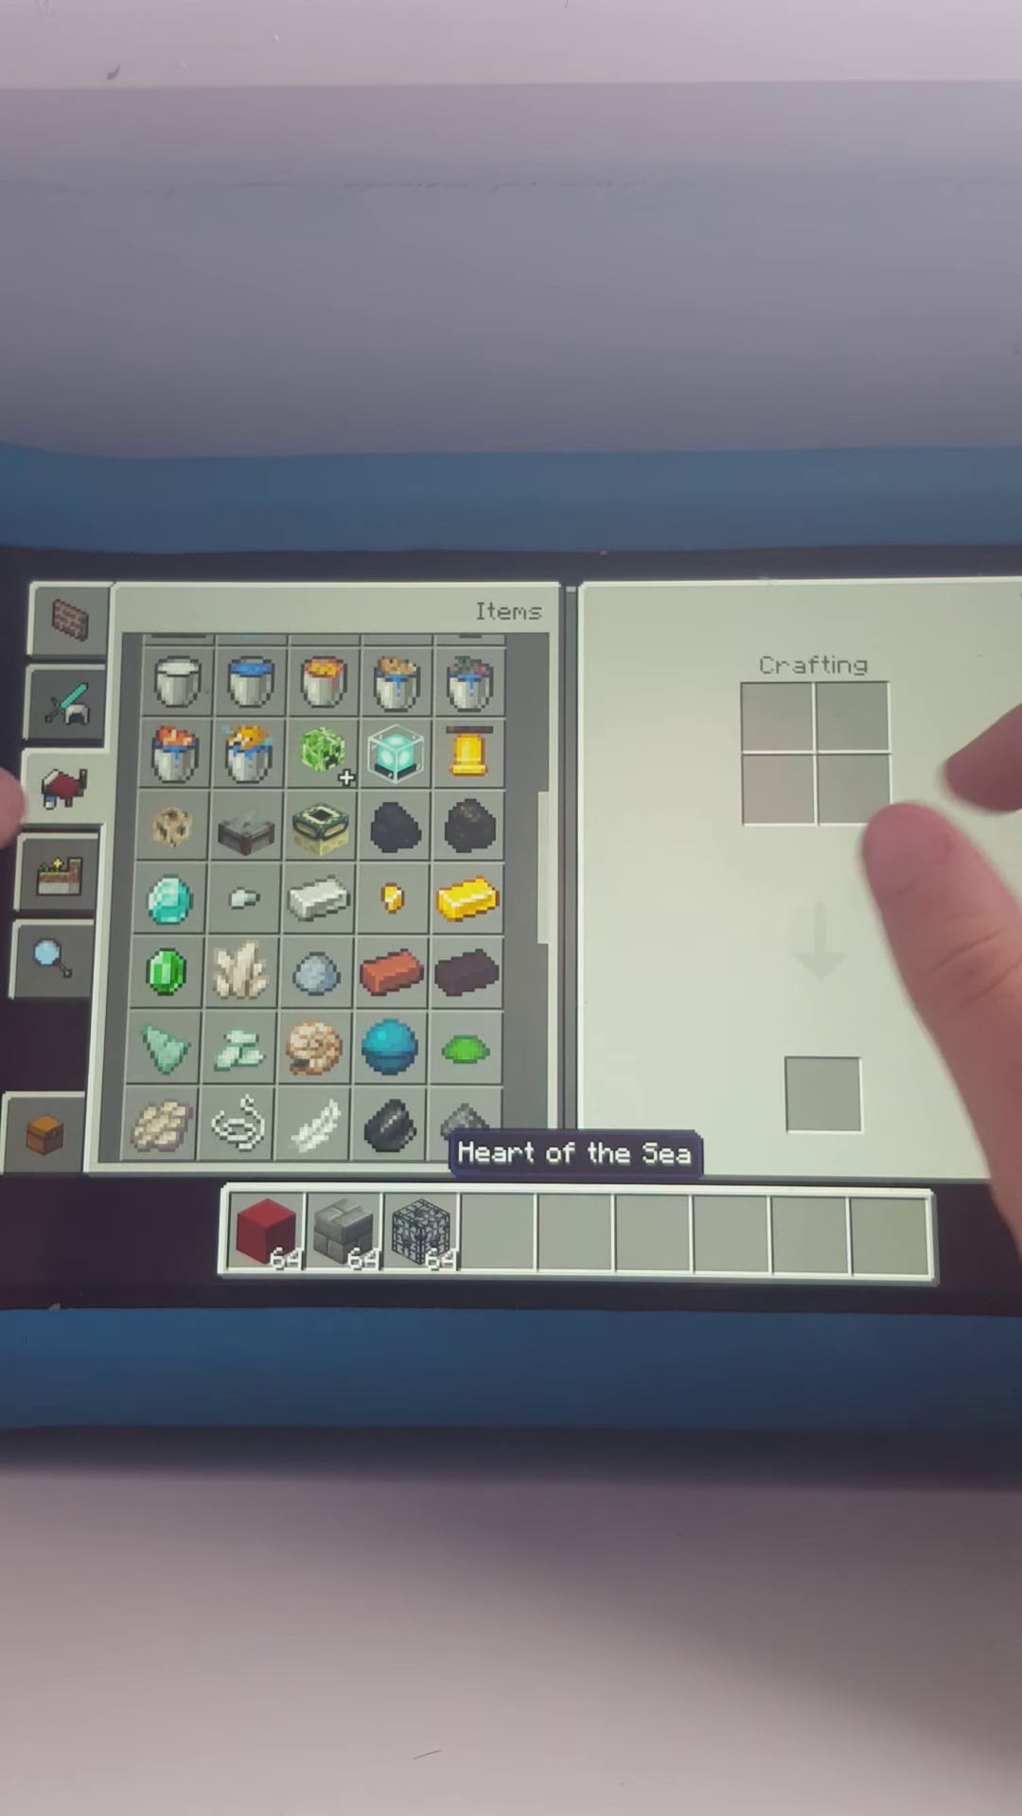
left_click(64, 617)
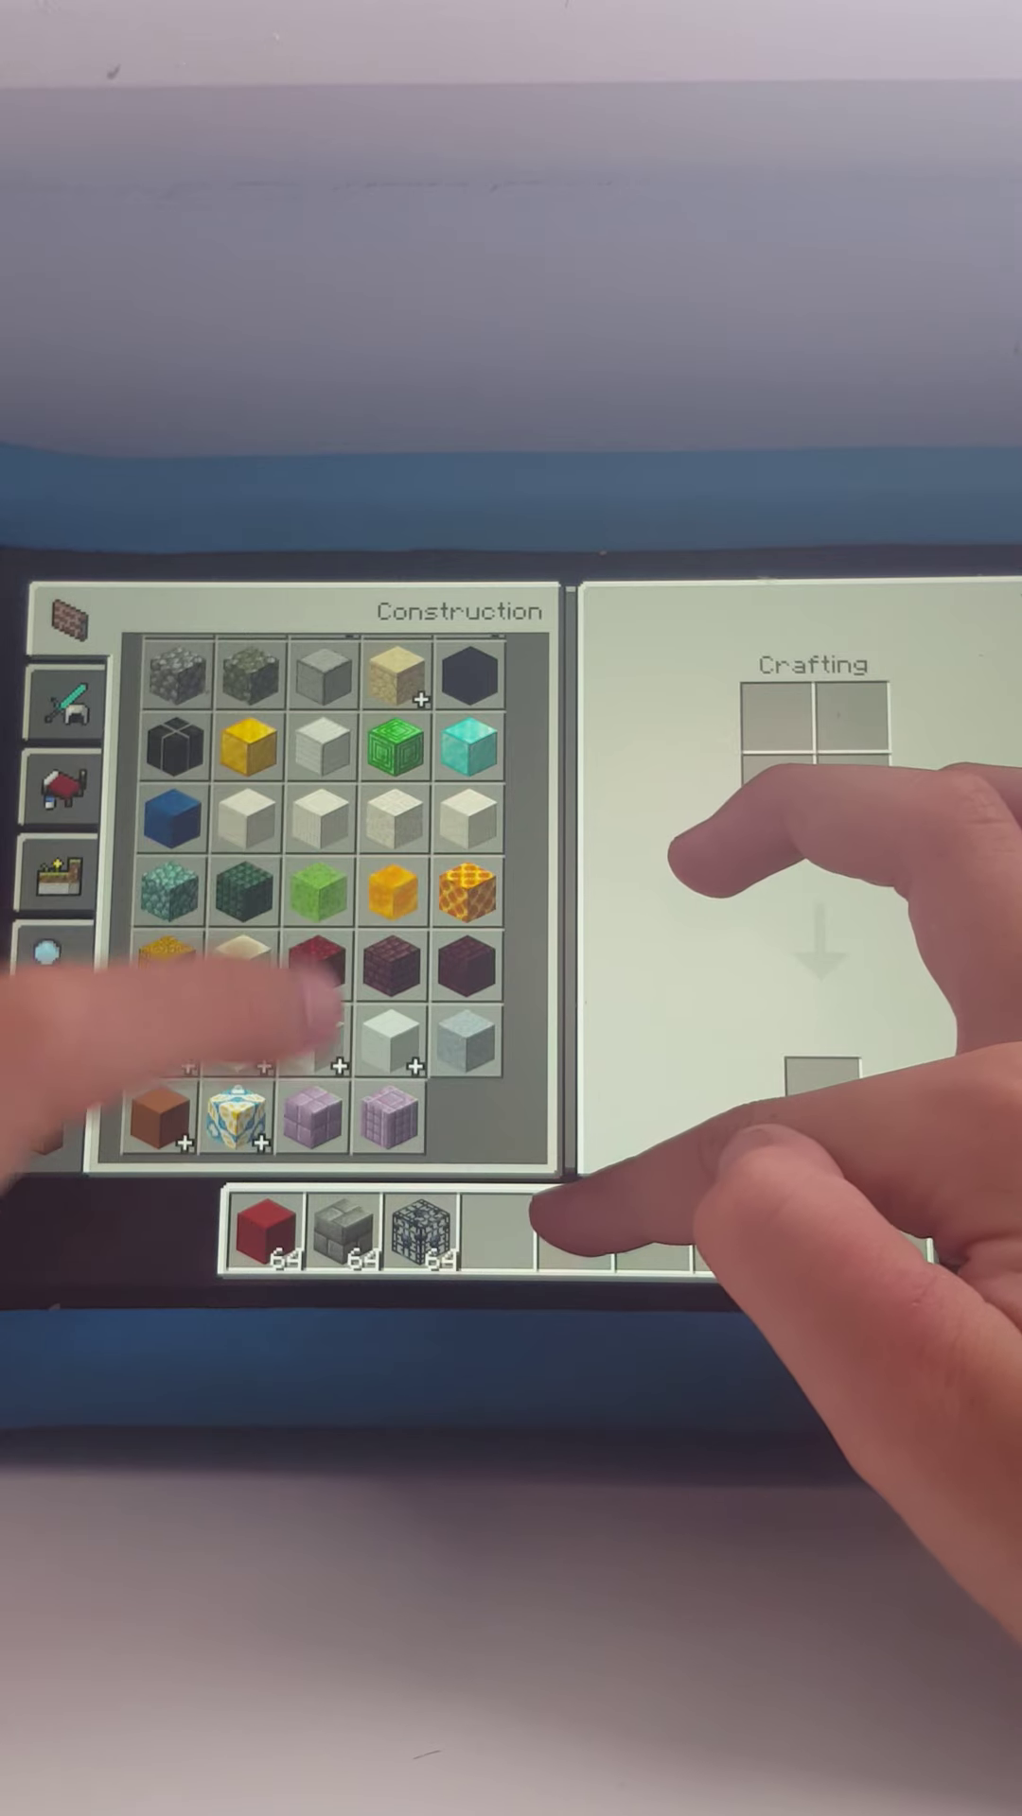
scroll(319, 894, "up", 5)
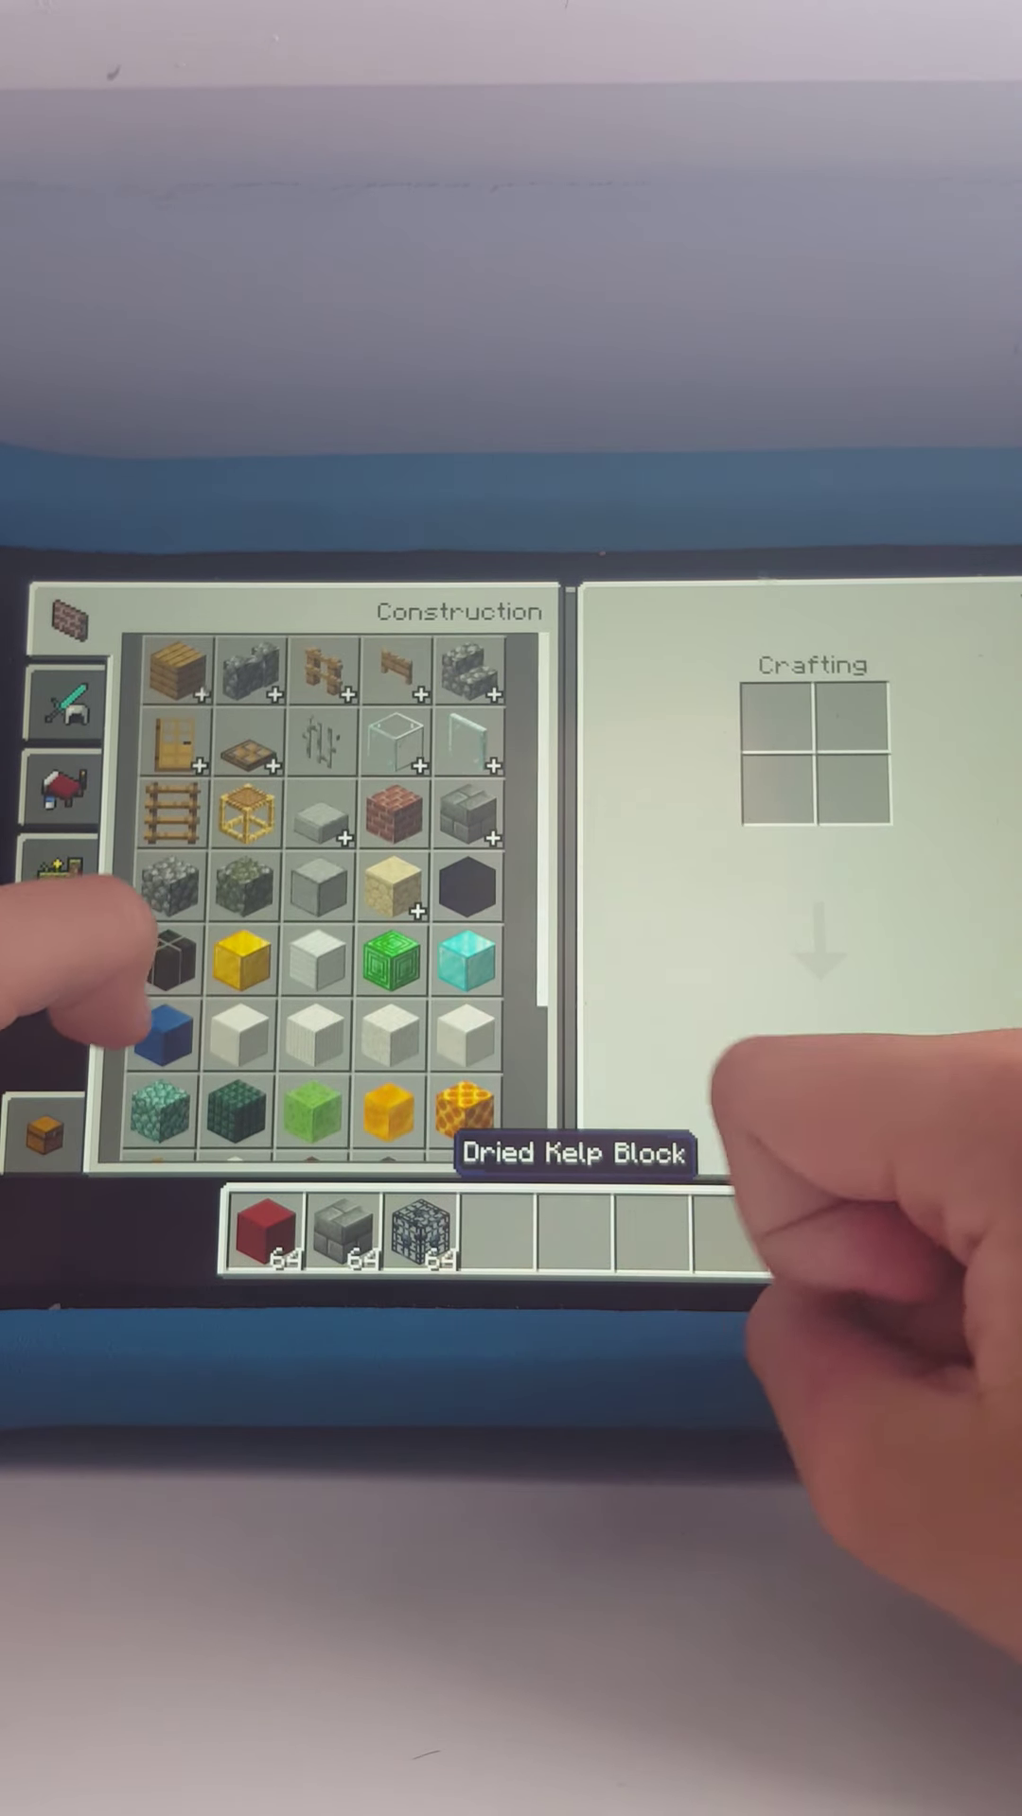
left_click_drag(318, 961, 496, 1232)
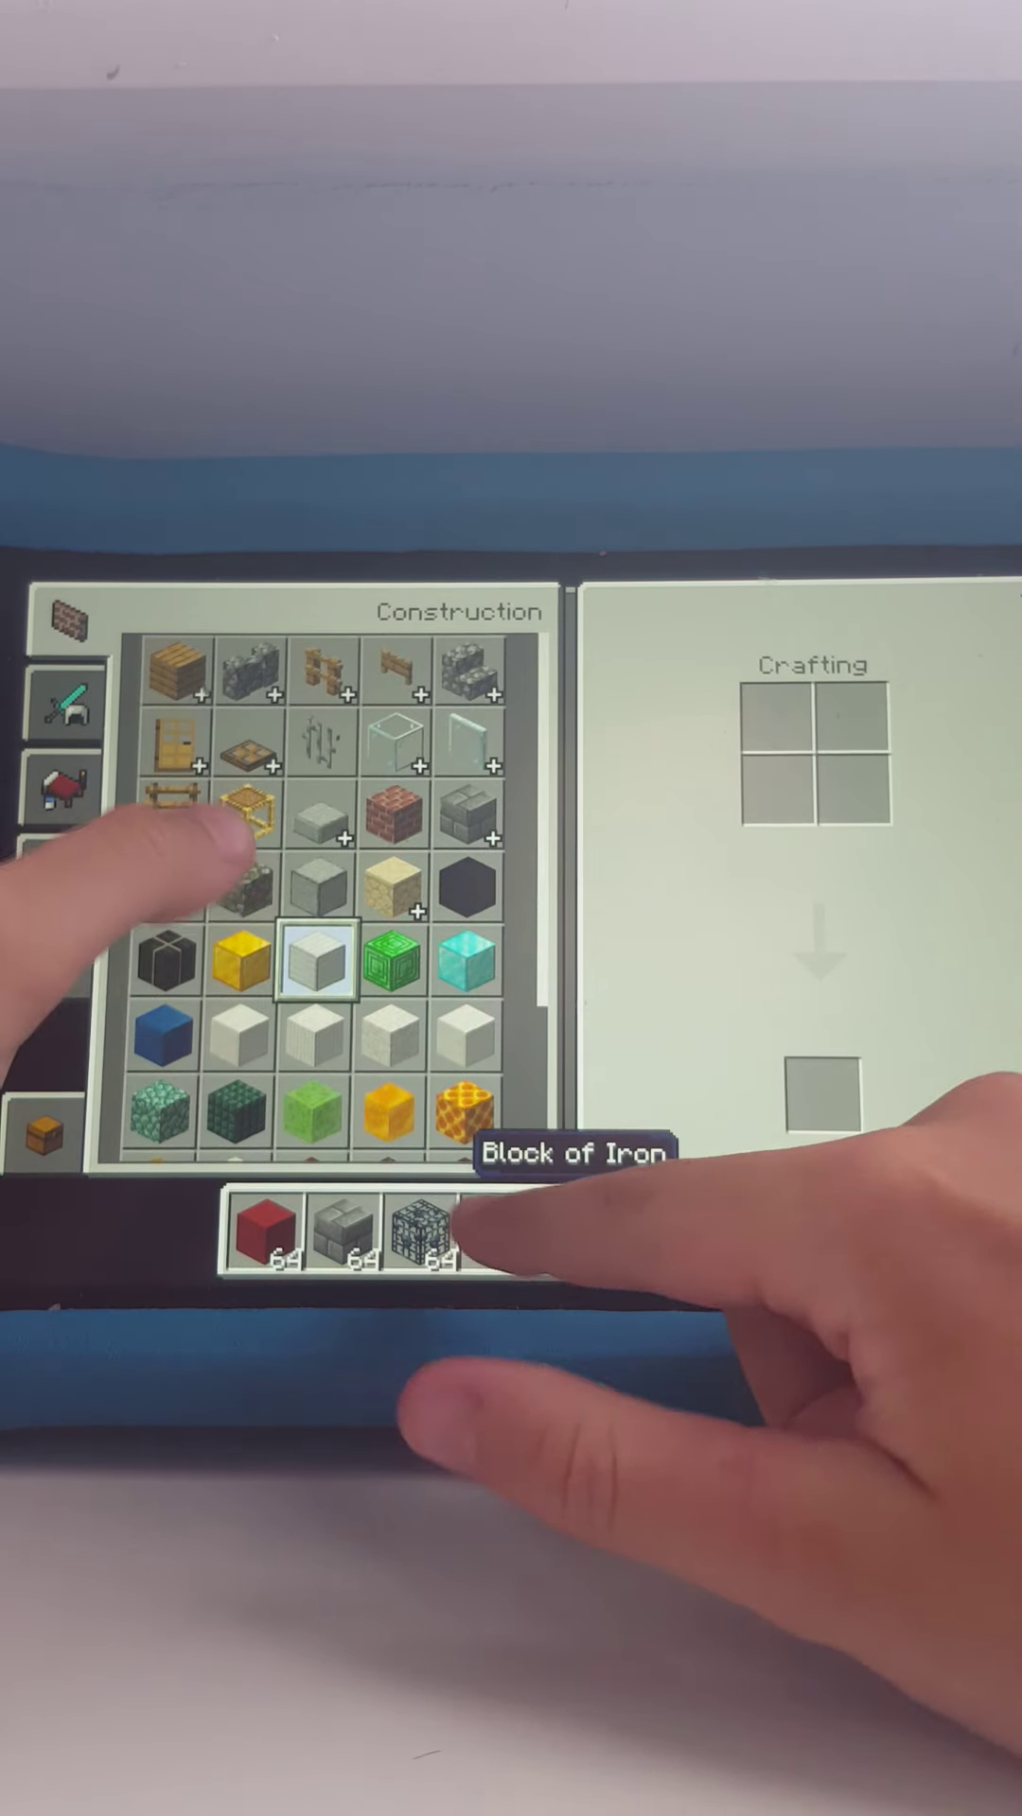
left_click(994, 611)
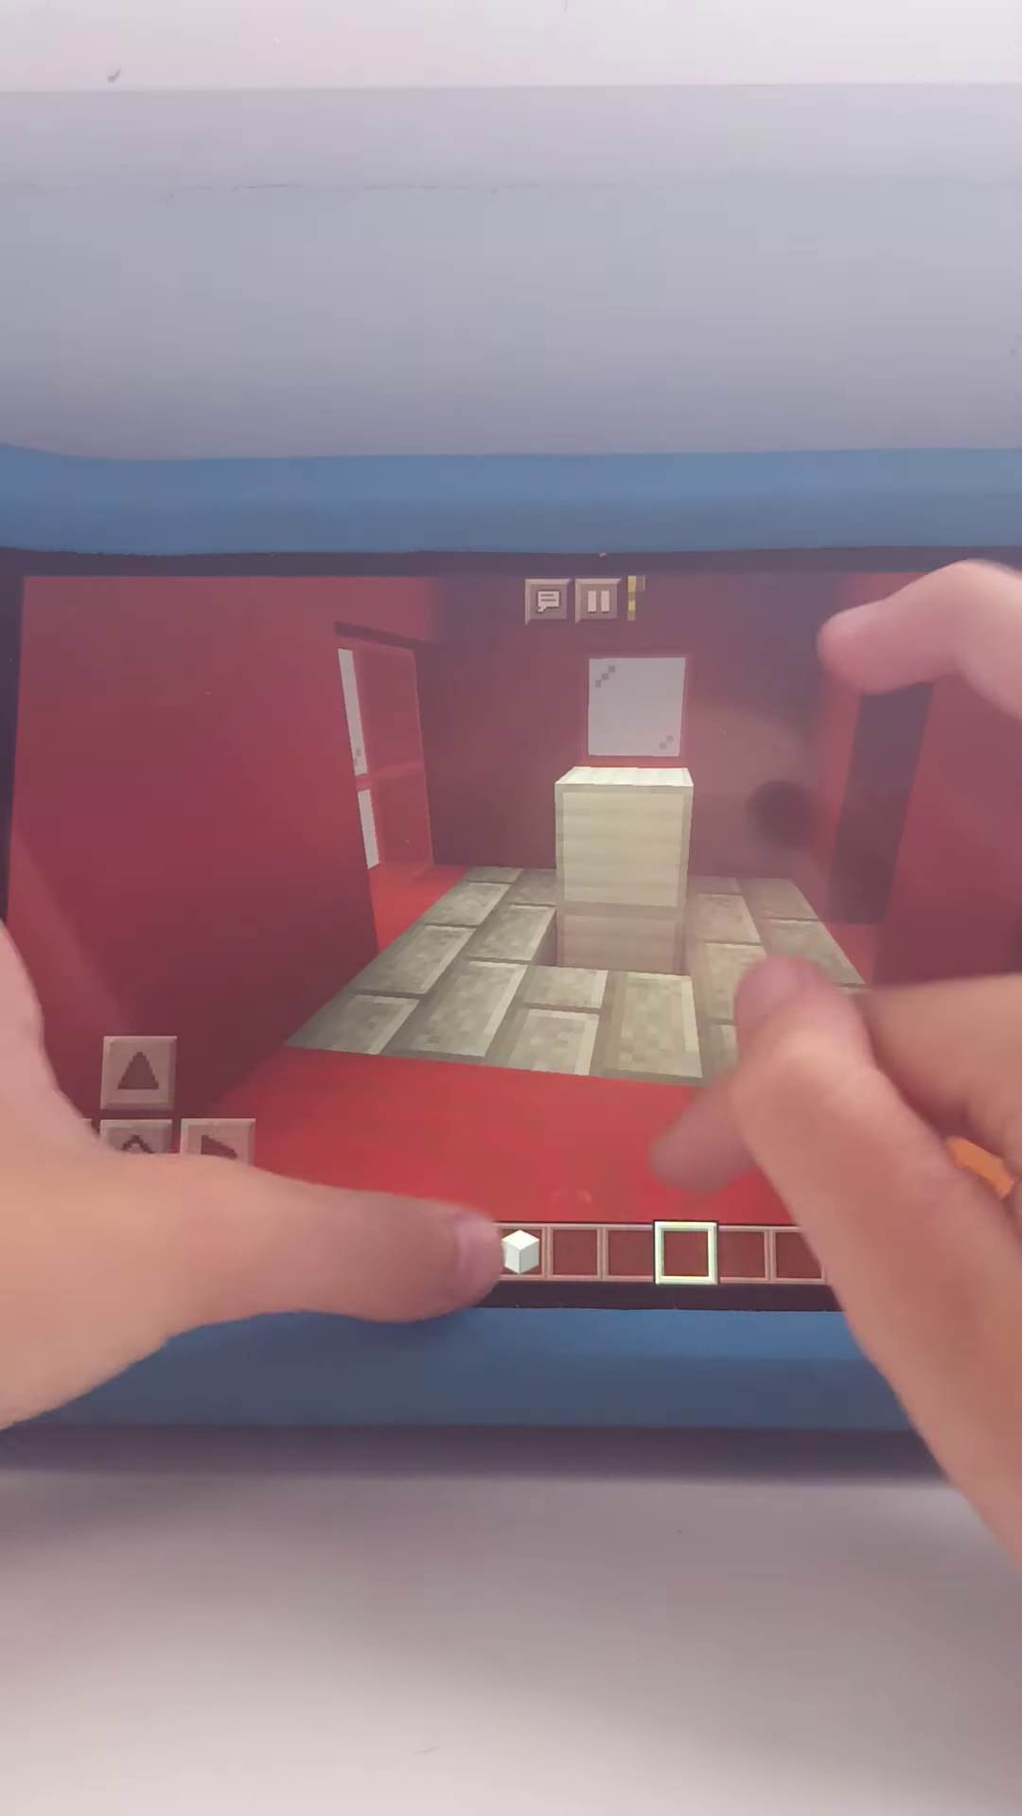
Place the Monster Spawner on the floor before the pillar, then hold the Block of Iron.
left_click(463, 1249)
left_click(553, 994)
left_click(520, 1249)
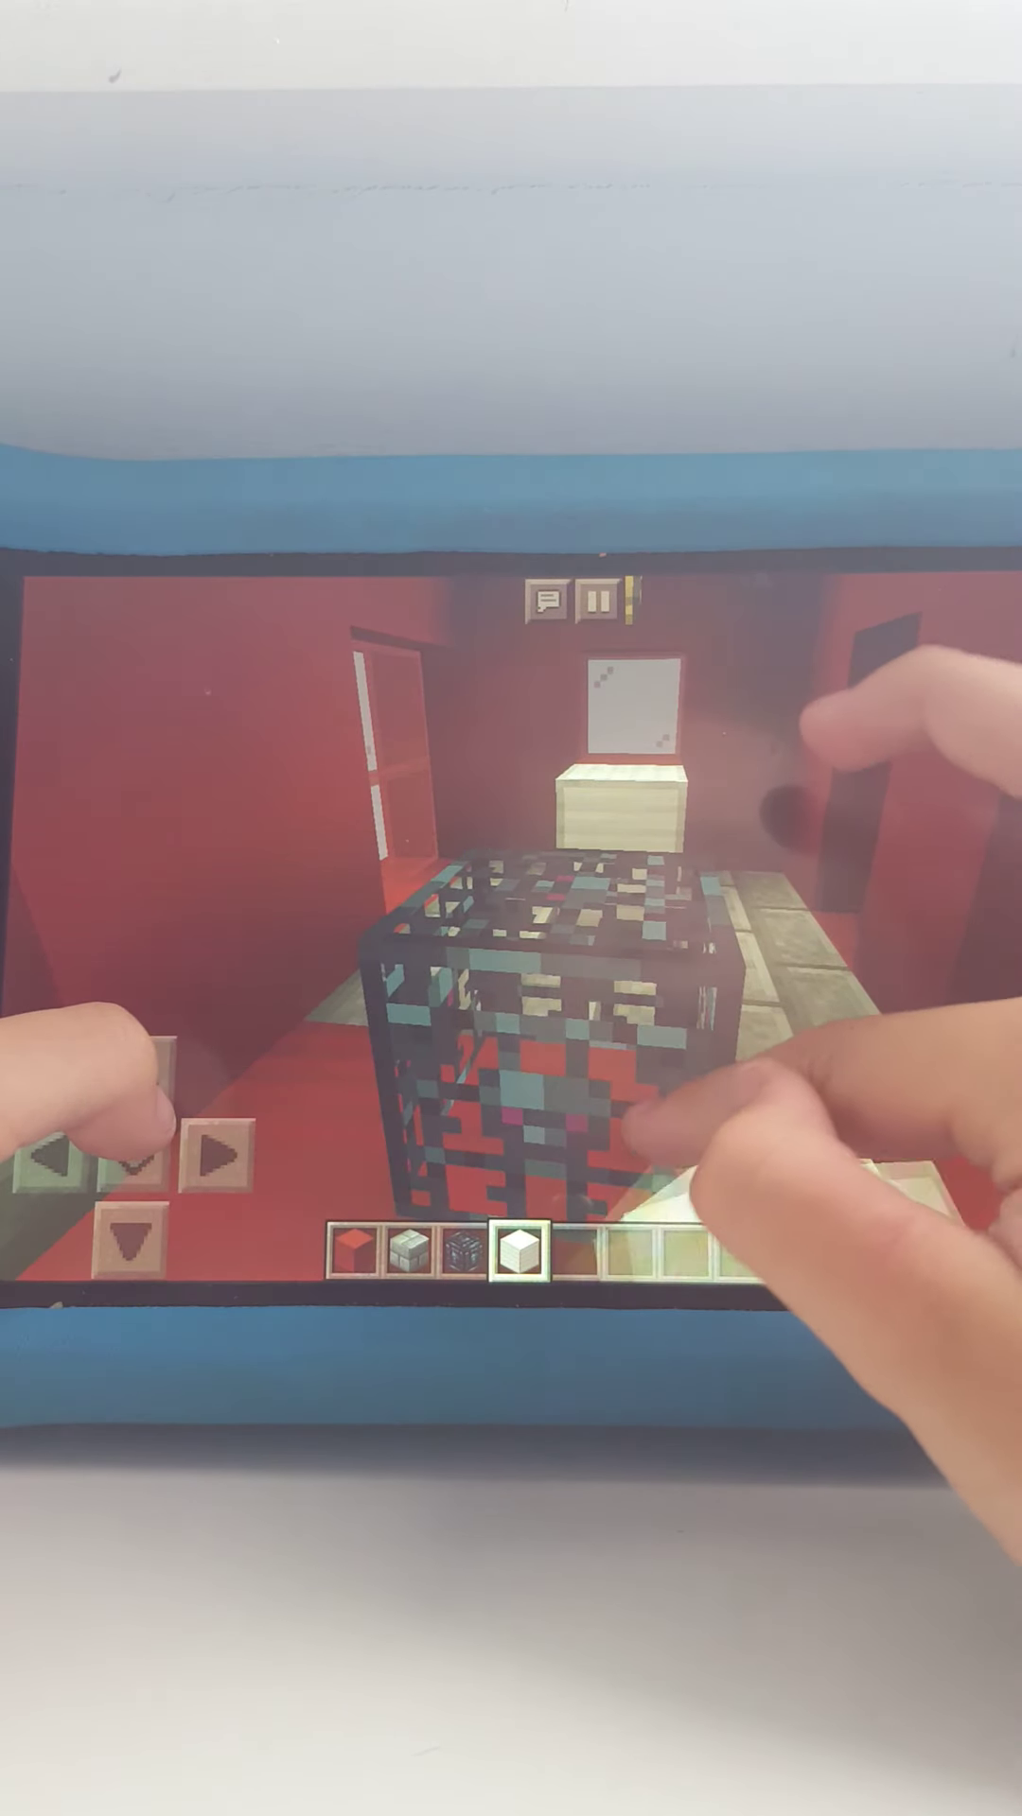
Mine the monster spawner with an empty hand and open the red team's chest.
left_click(574, 1253)
left_click(667, 1078)
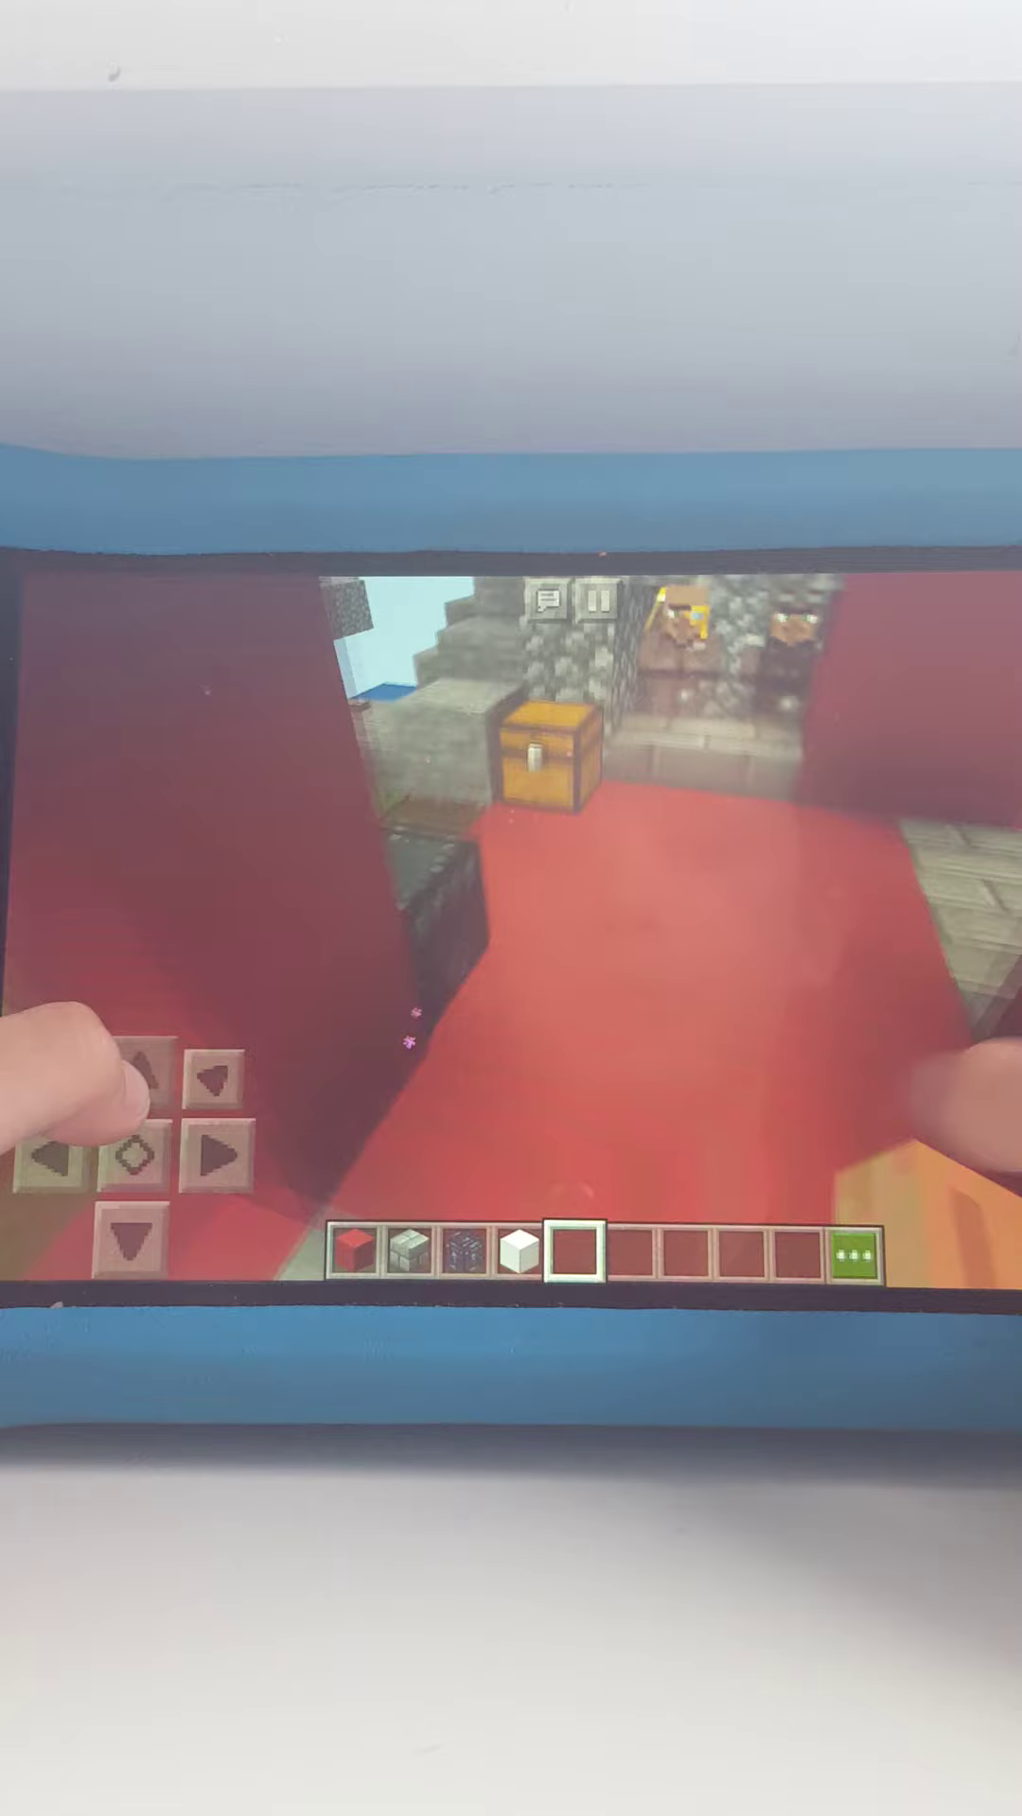
left_click_drag(979, 1106, 831, 1086)
left_click(628, 871)
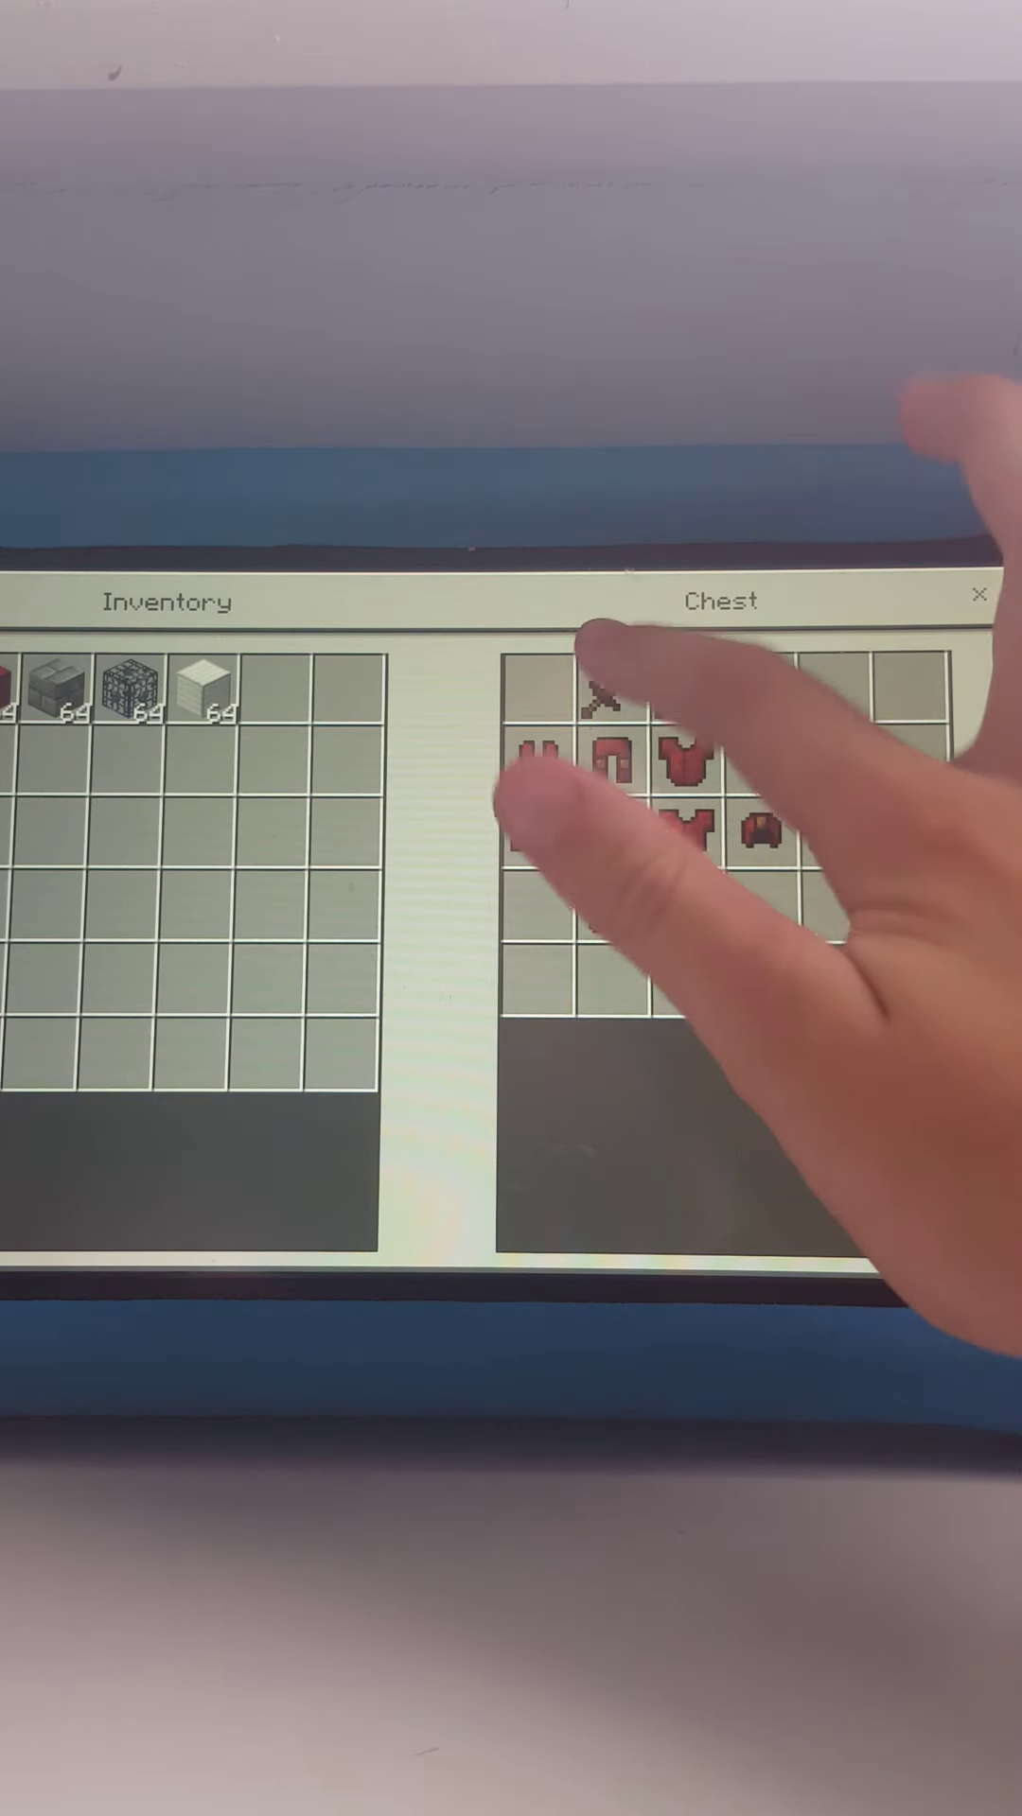
Inspect the wooden sword and dyed leather boots in the chest, then close it.
left_click(686, 688)
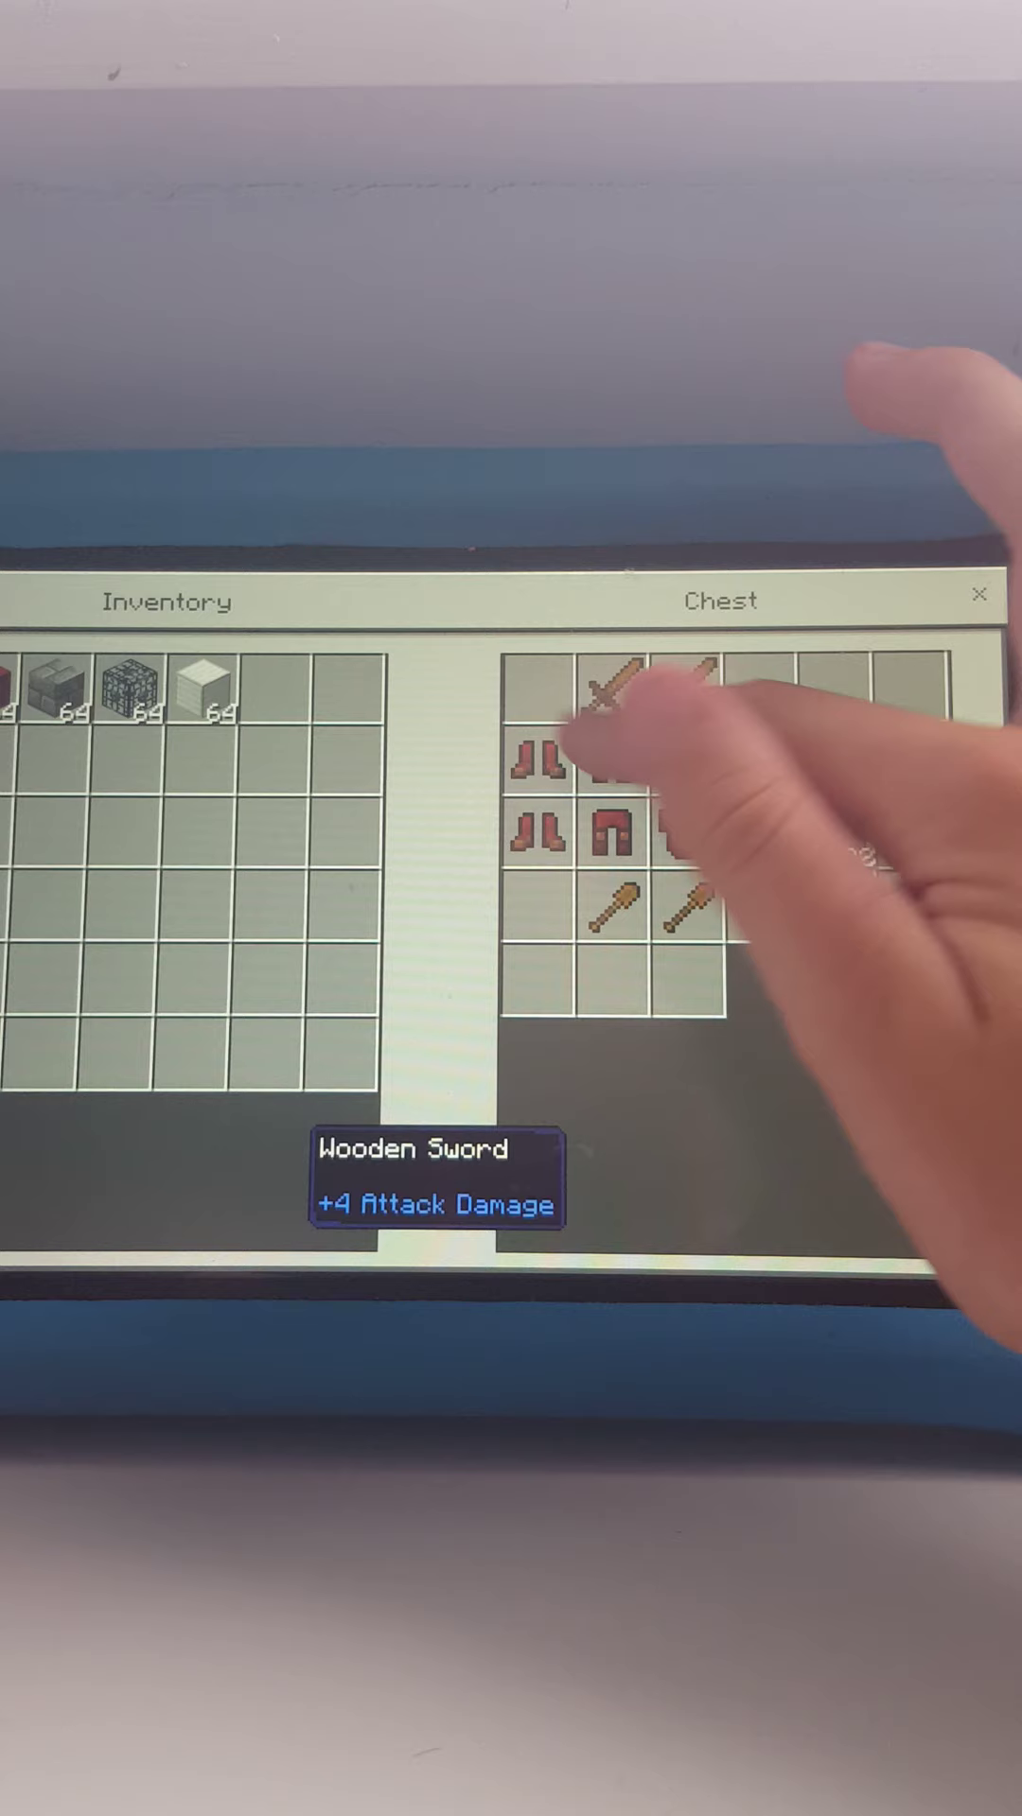
left_click(538, 759)
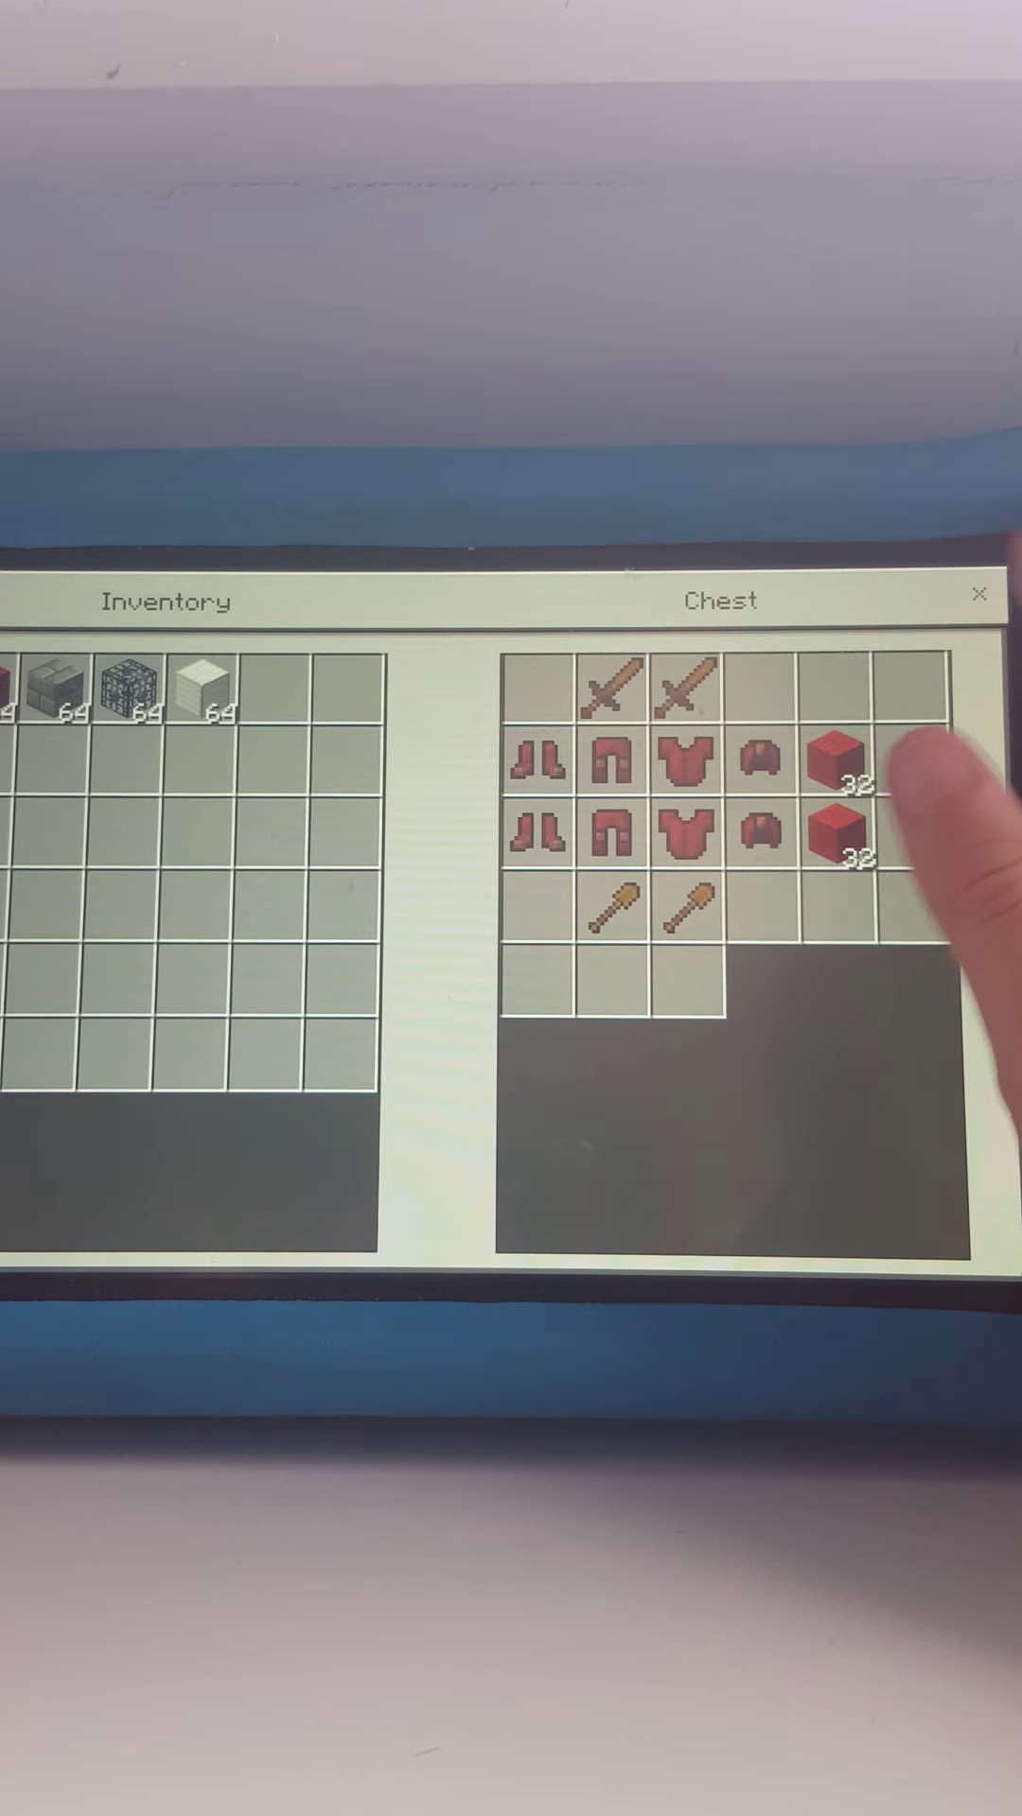
left_click(978, 594)
Try sleeping in the red bed and look out over the forested landscape.
mouse_move(710, 1078)
left_mouse_down()
mouse_move(909, 1023)
mouse_move(760, 1043)
mouse_move(922, 1108)
left_mouse_up()
left_click(900, 1014)
mouse_move(710, 1065)
left_mouse_down()
mouse_move(891, 1073)
mouse_move(810, 1135)
mouse_move(852, 1080)
left_mouse_up()
mouse_move(767, 1057)
left_mouse_down()
mouse_move(810, 1075)
mouse_move(771, 1115)
mouse_move(833, 1094)
mouse_move(809, 1122)
mouse_move(766, 1092)
left_mouse_up()
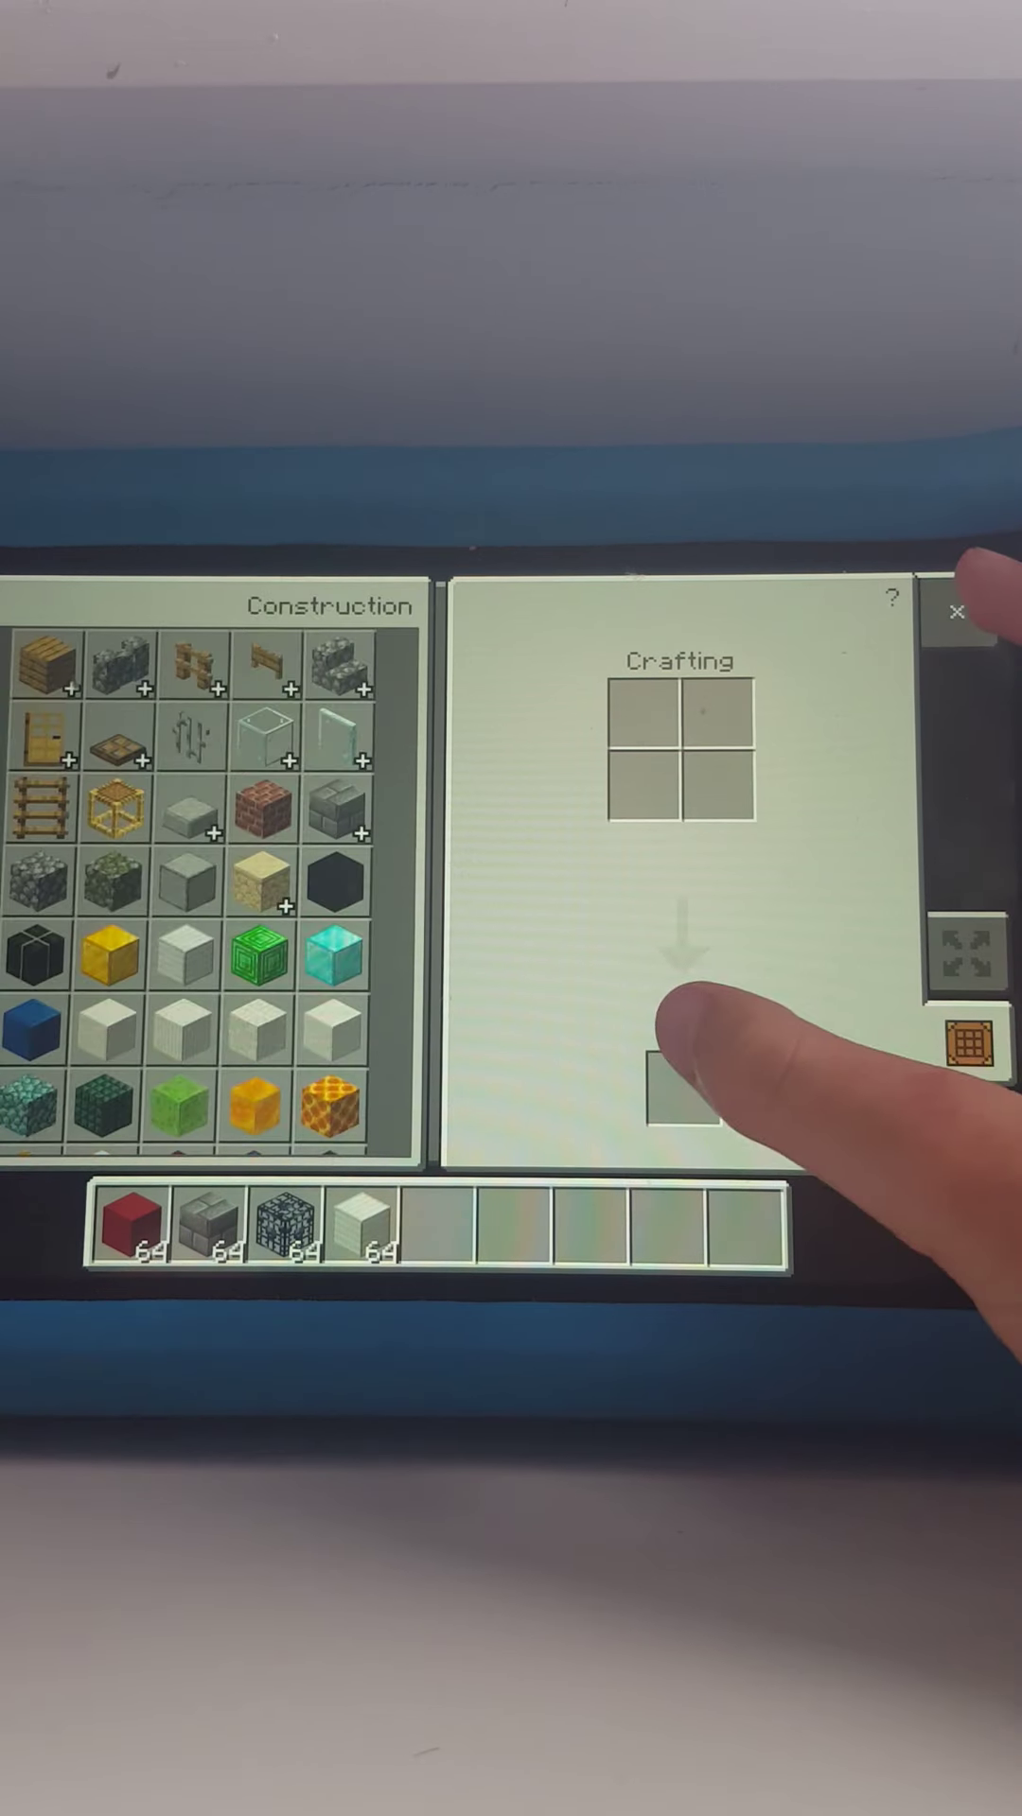
Put cobblestone in the hotbar and place one cobblestone block on the grass.
left_click(22, 851)
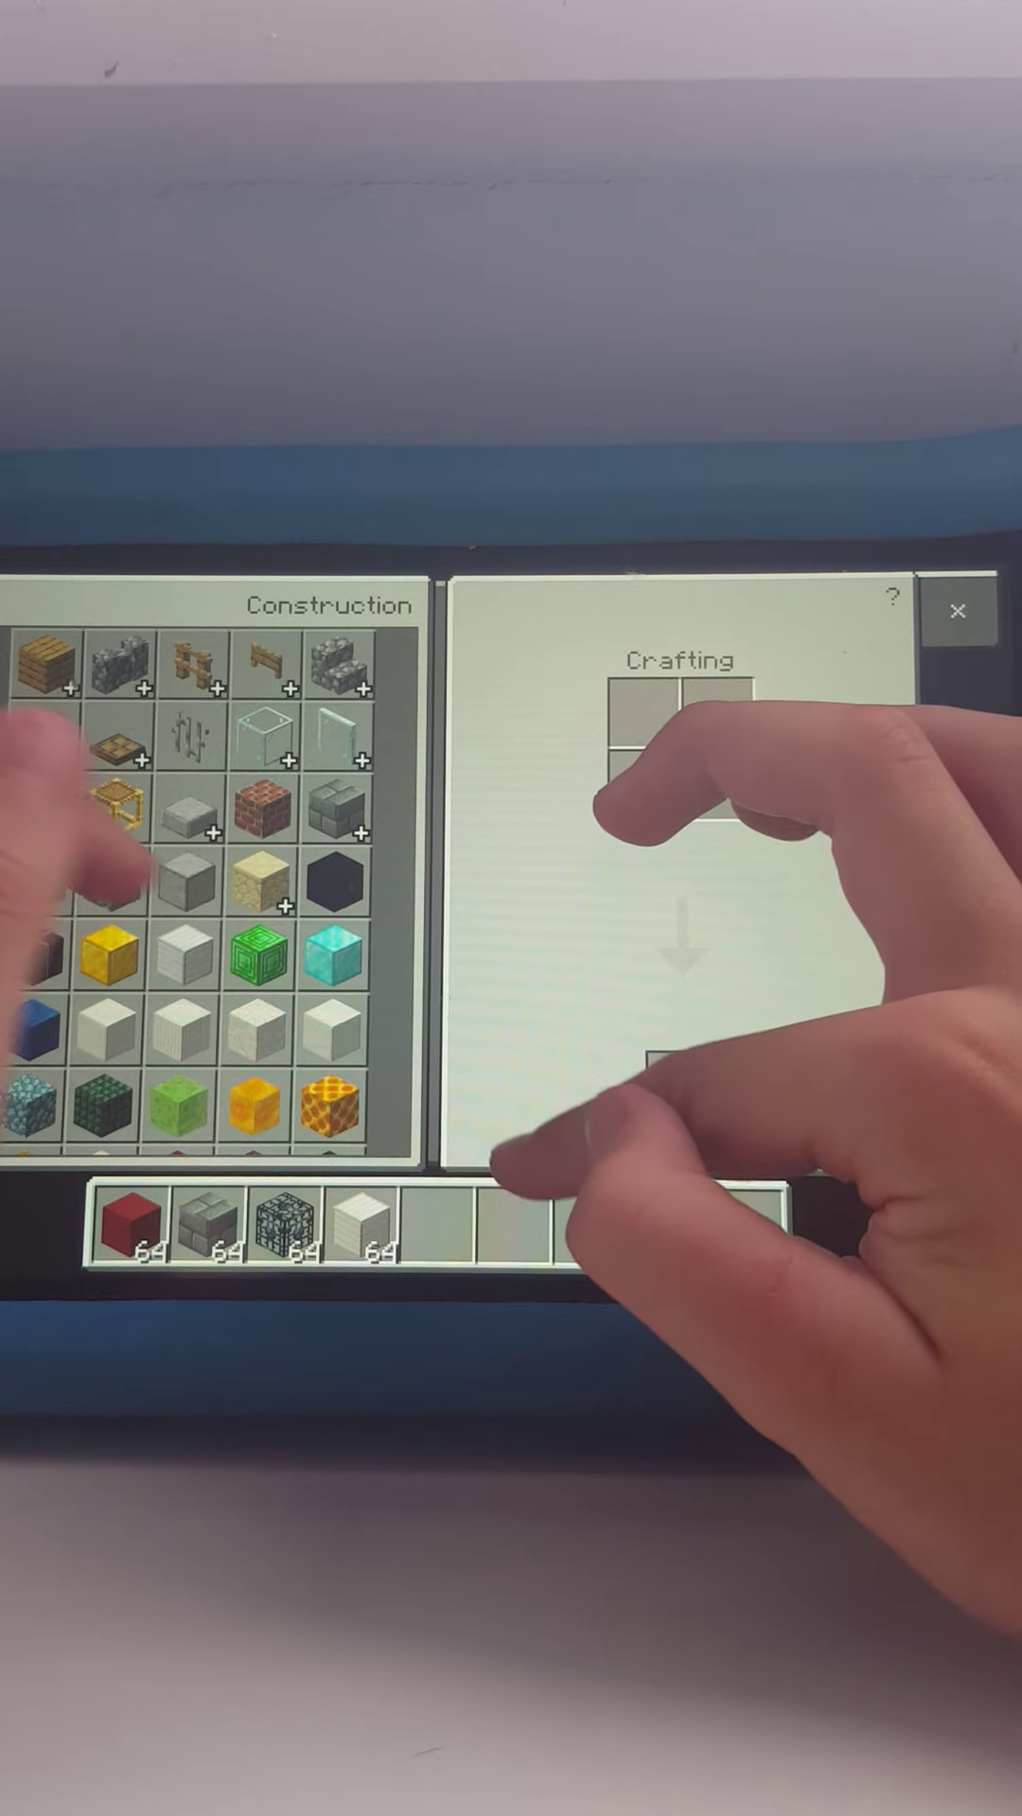
left_click(36, 880)
left_click(956, 610)
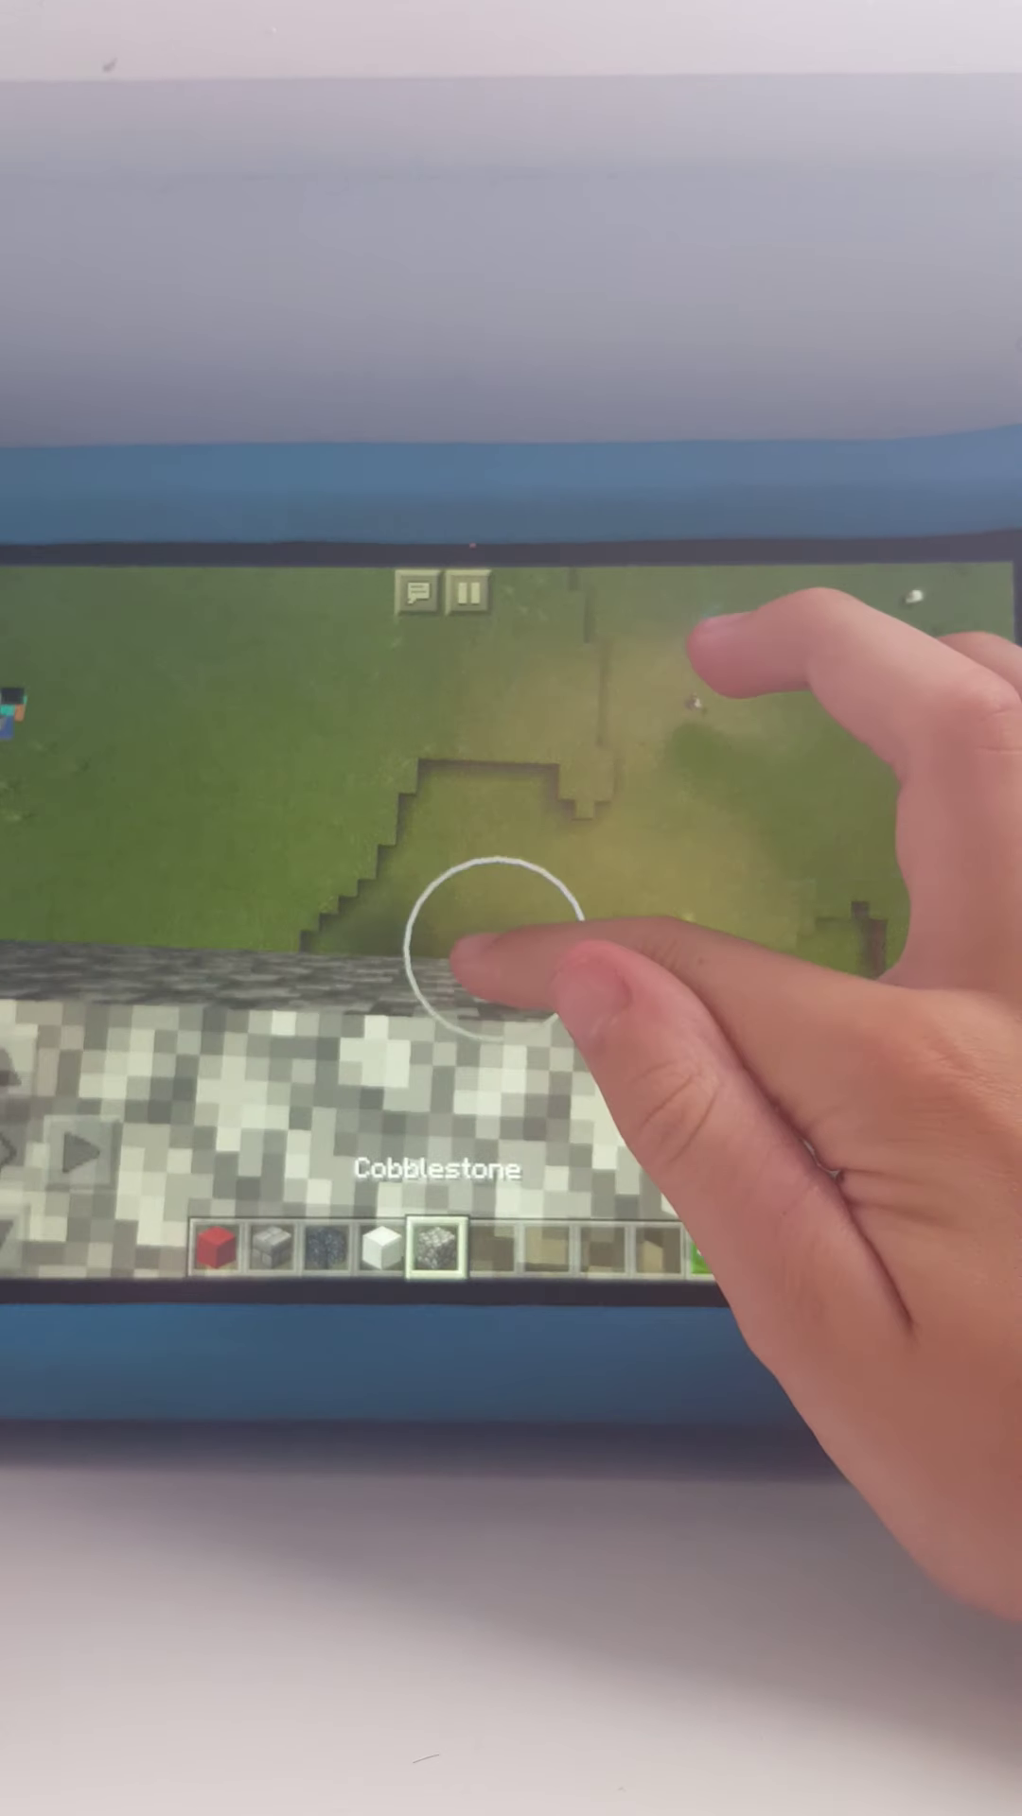
left_click(487, 941)
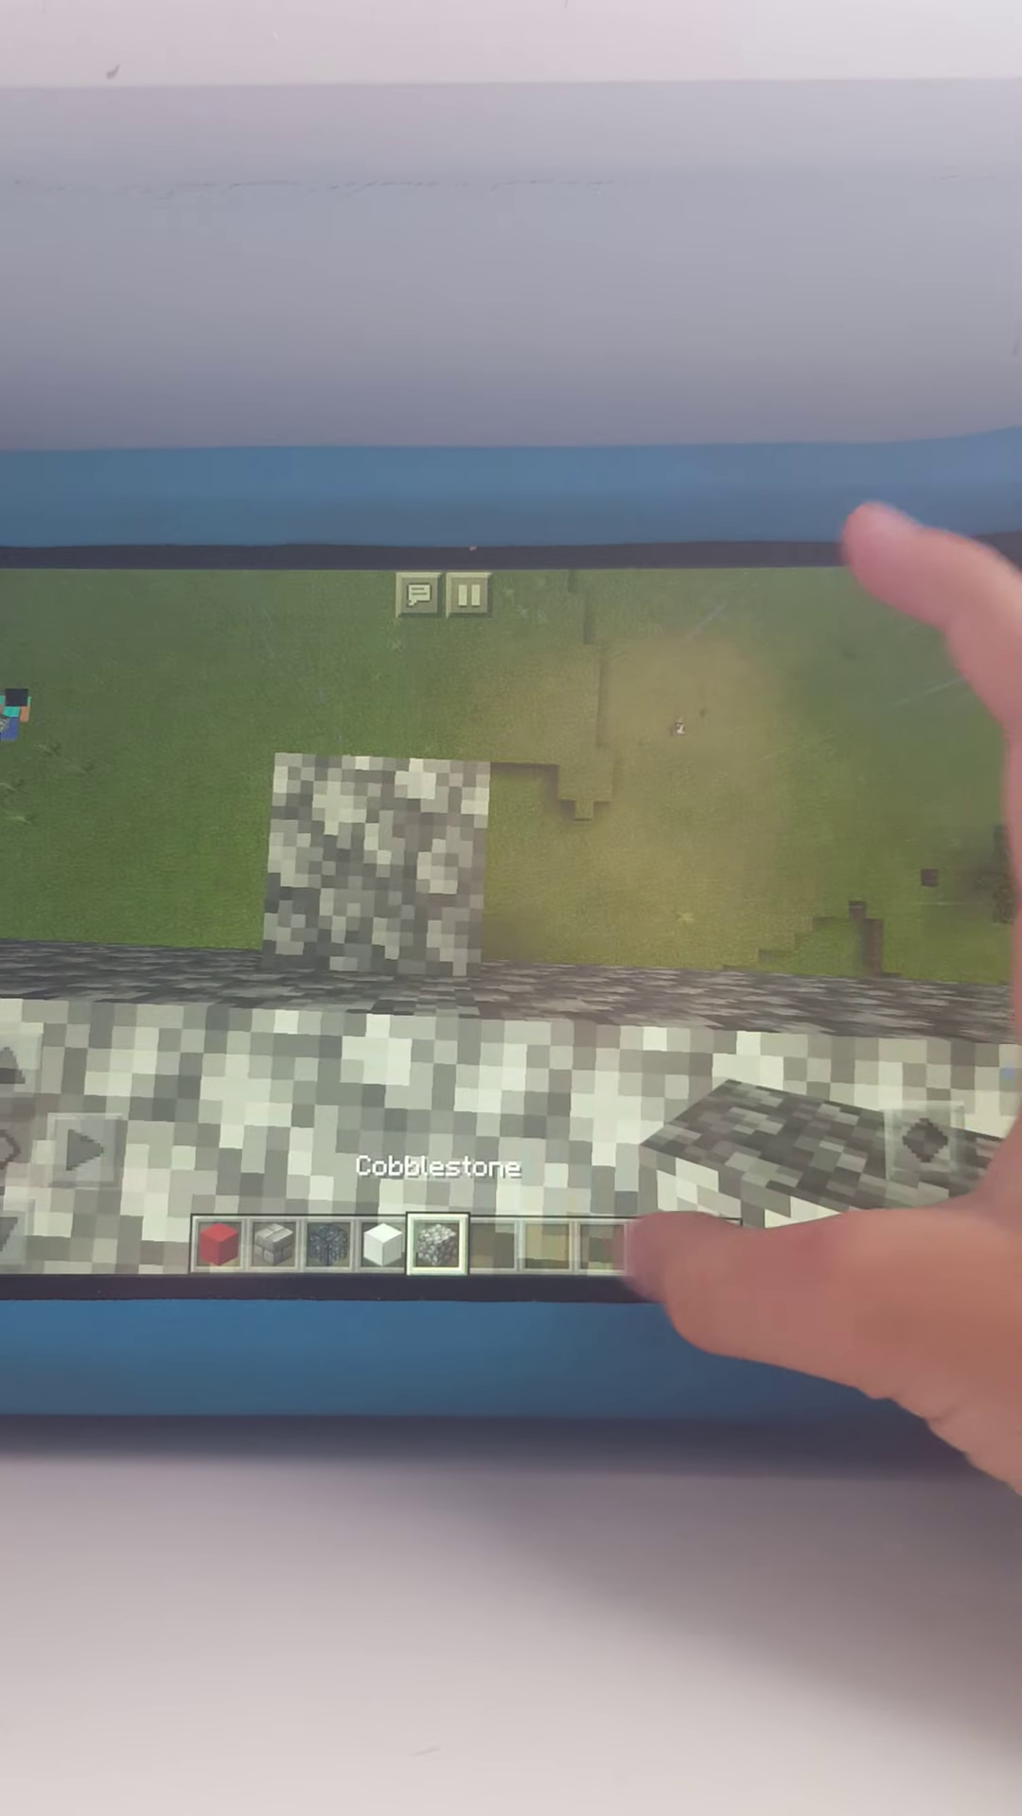
Add yellow concrete to the hotbar and face the cobblestone block.
left_click(717, 1247)
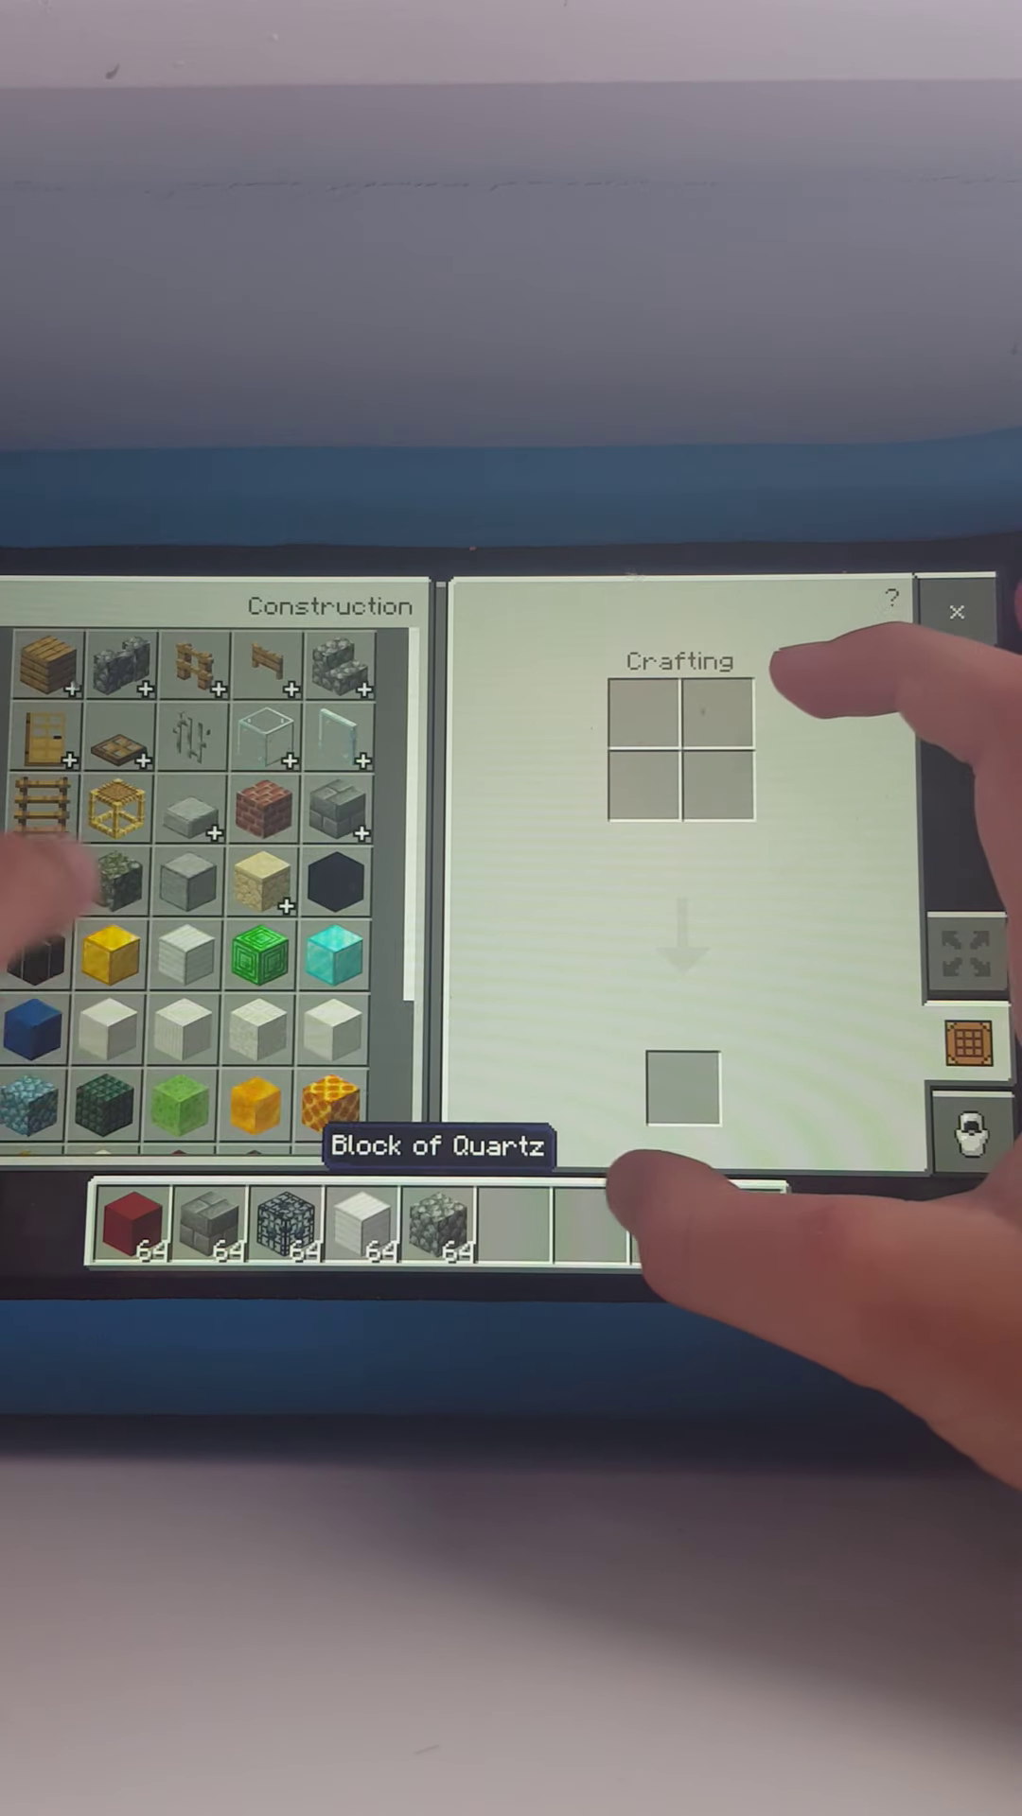
scroll(86, 965, "down", 3)
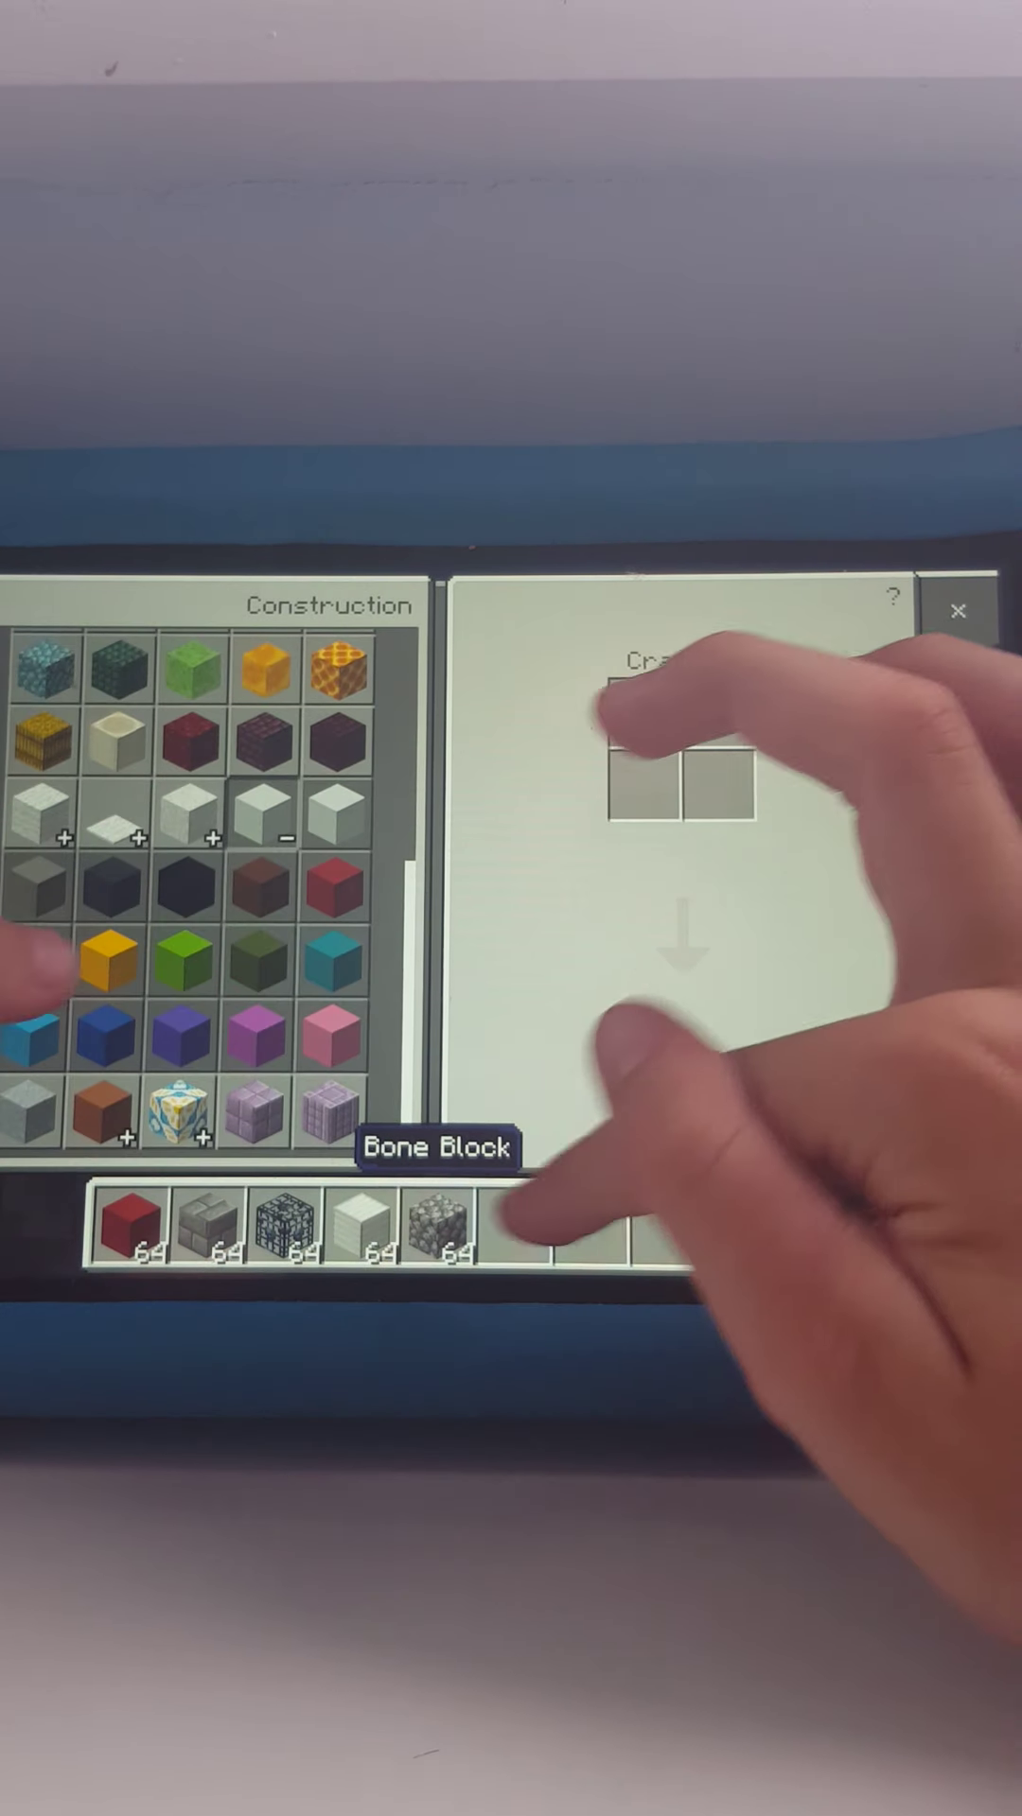
left_click(514, 1226)
left_click(957, 611)
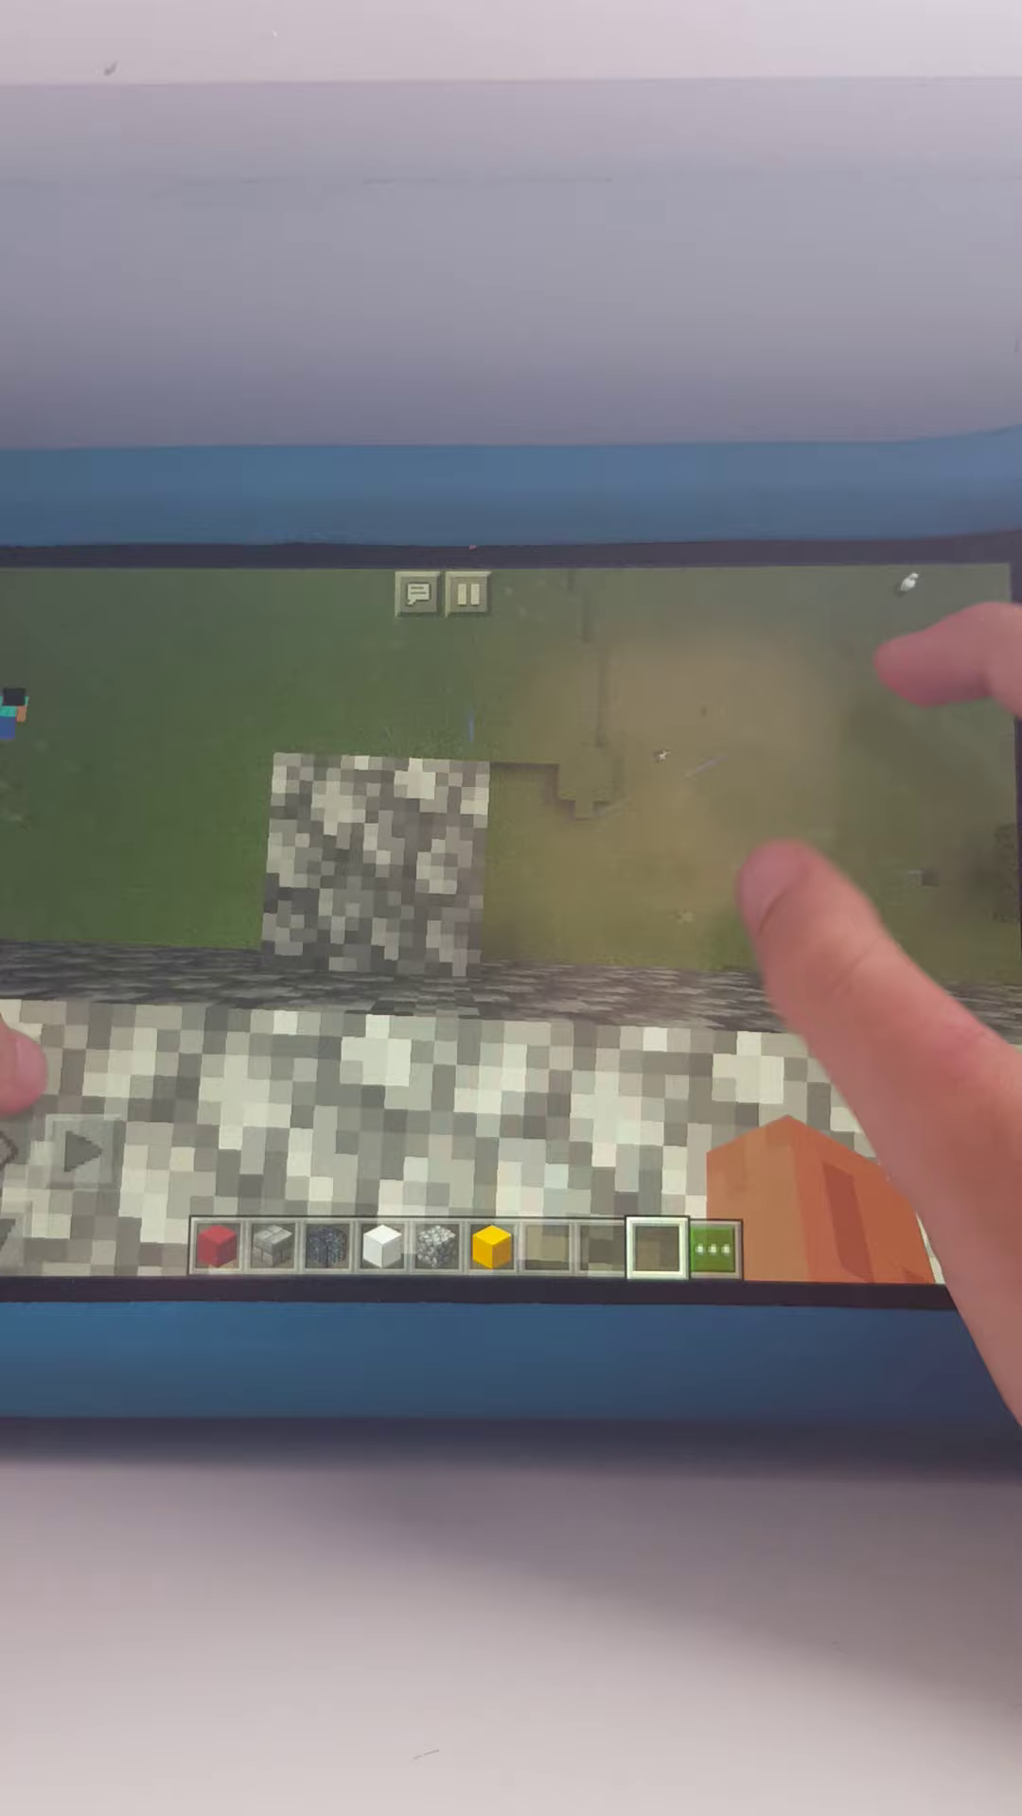
left_click_drag(809, 1075, 795, 1178)
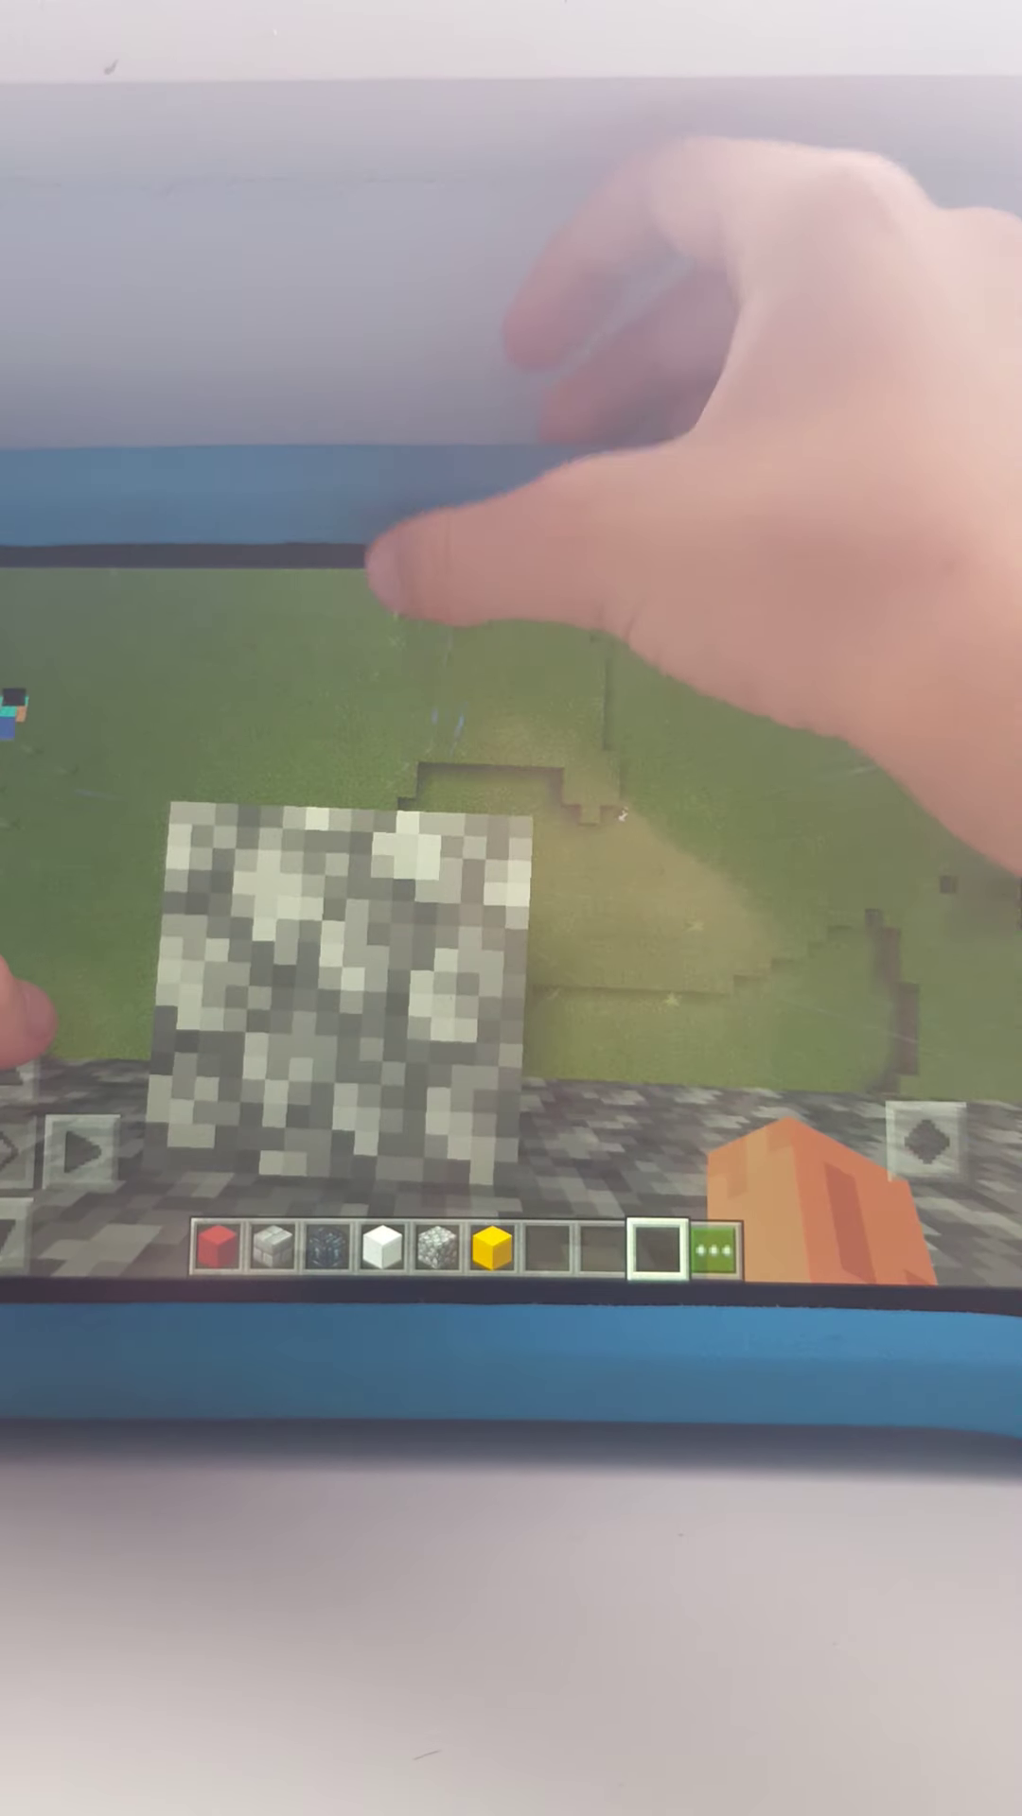
Clear the weather with the /weather clear command.
left_click(391, 567)
left_click(979, 1235)
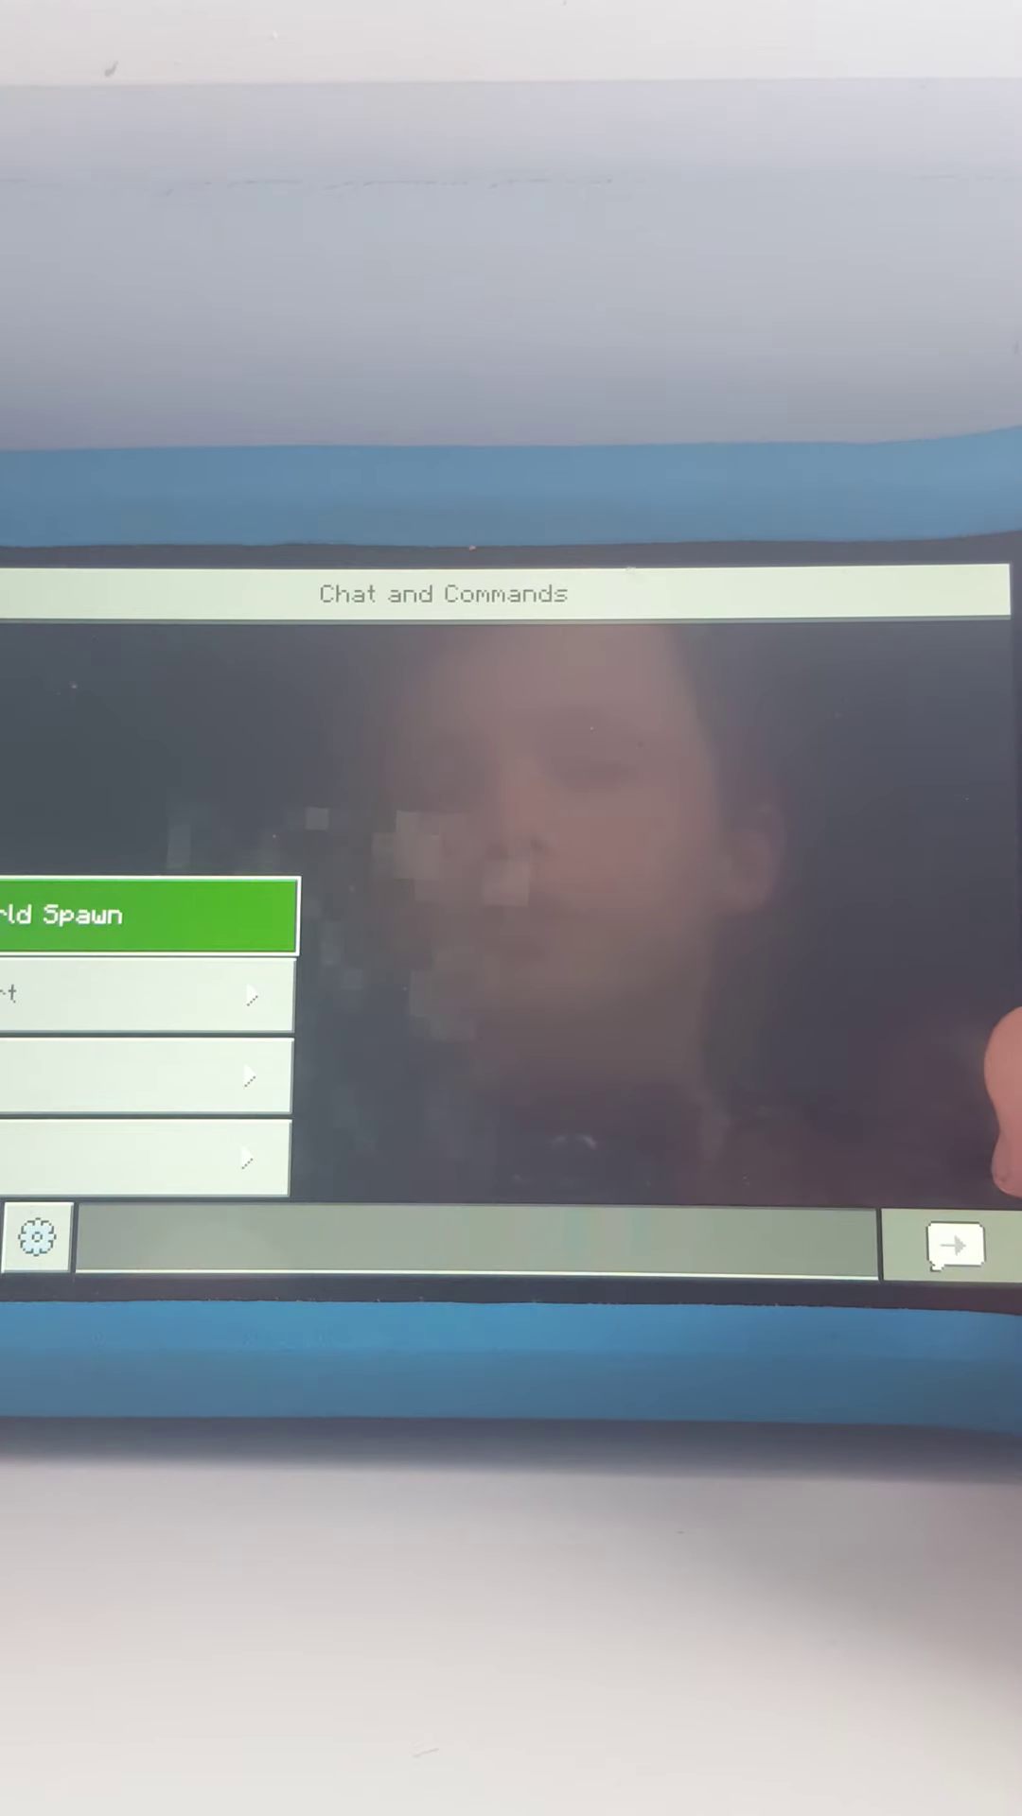
left_click(171, 993)
left_click(948, 1241)
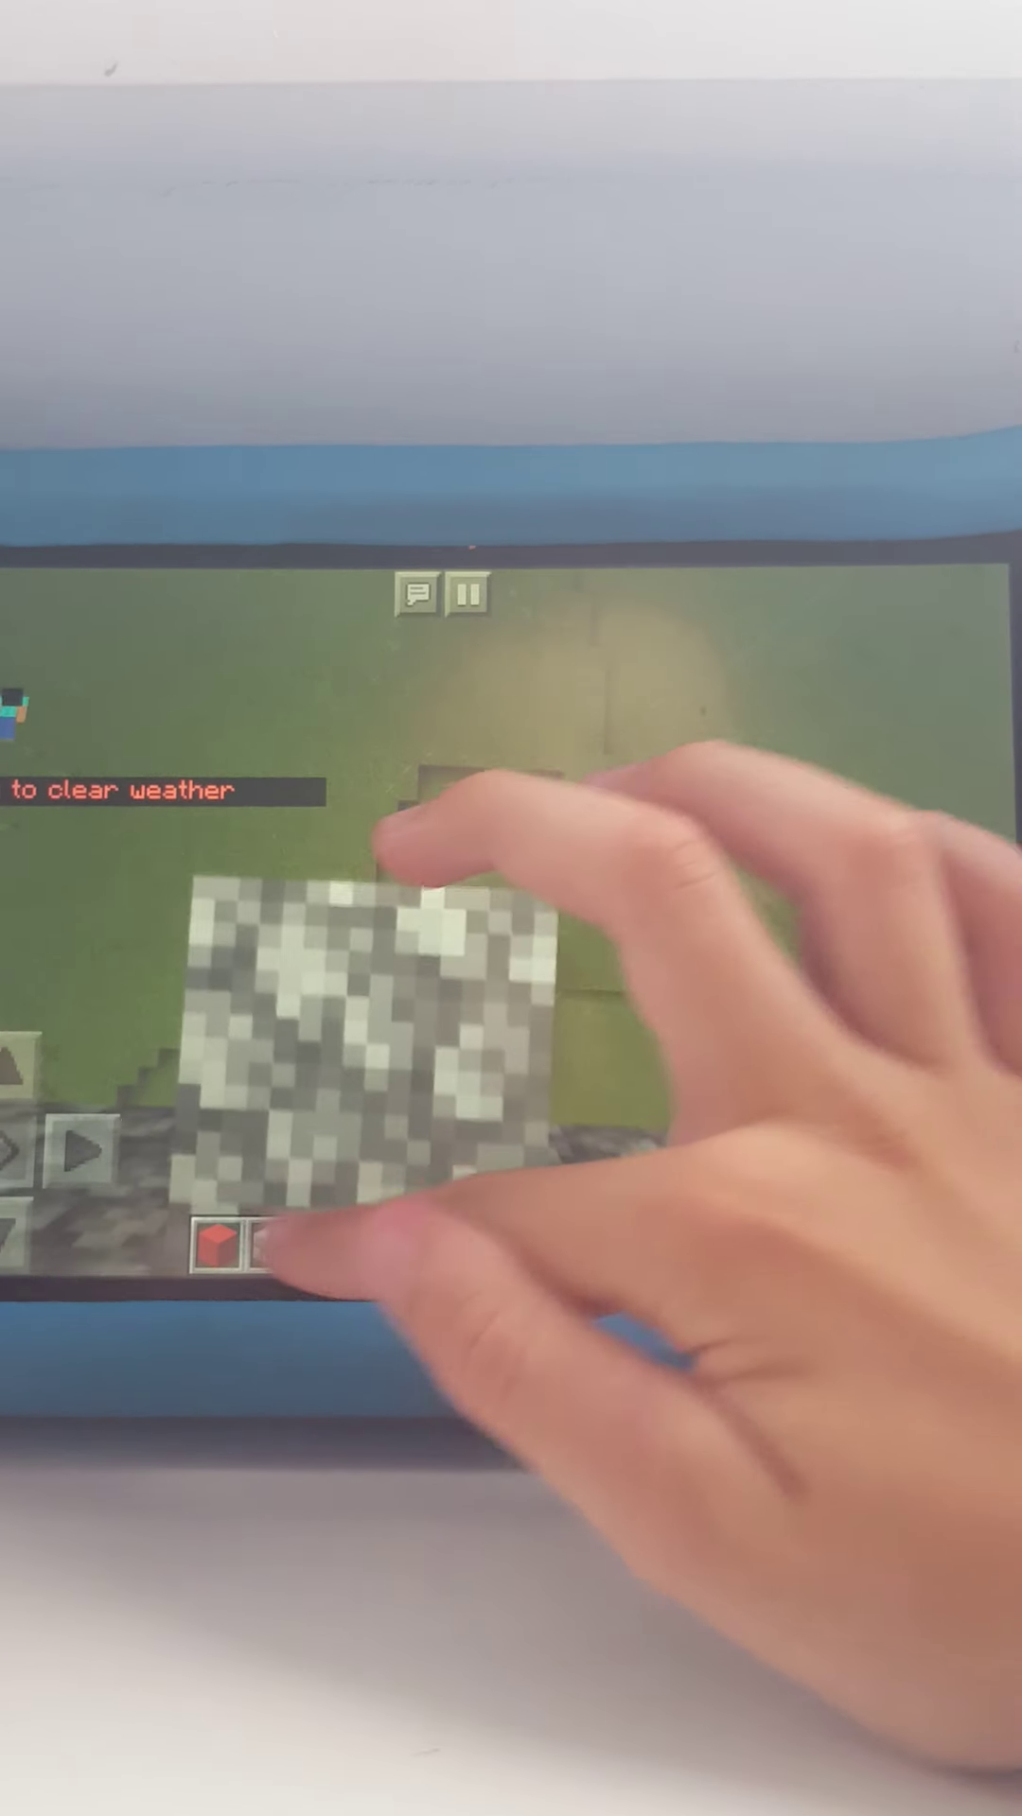
Stack two more cobblestone blocks on top of the first one.
left_click(436, 1246)
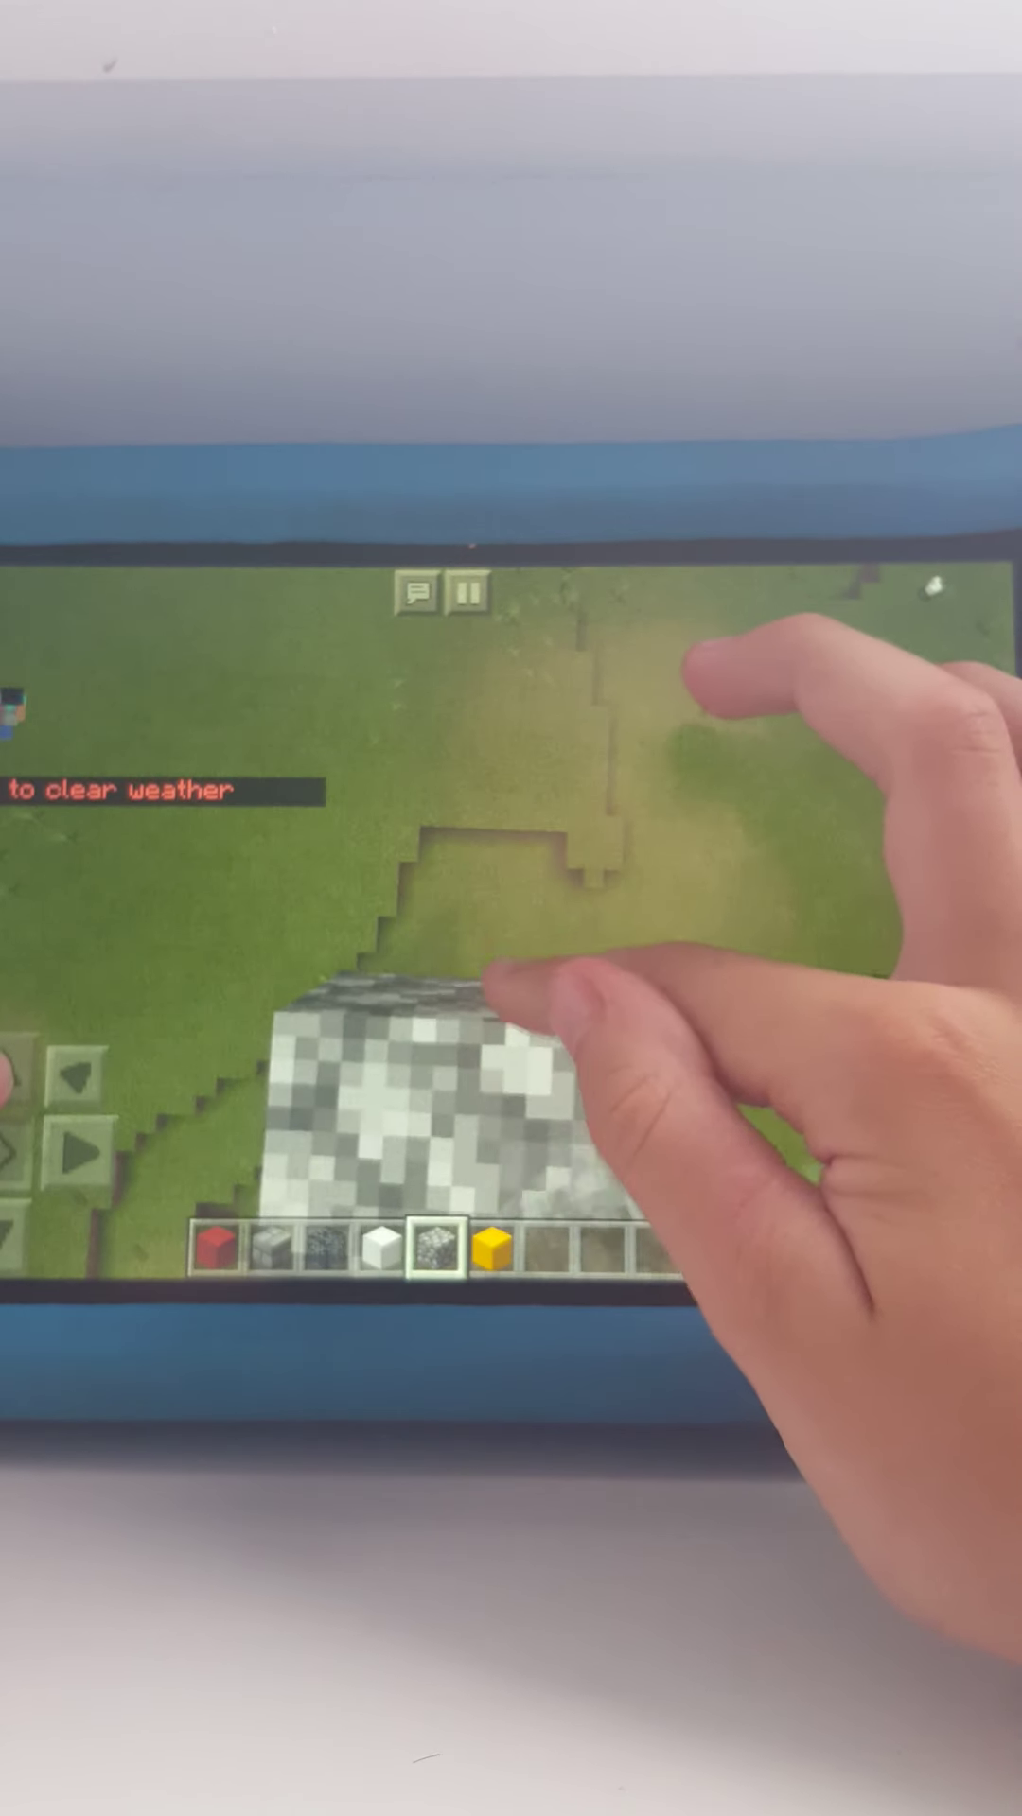
mouse_move(525, 1015)
left_mouse_down()
mouse_move(345, 1103)
mouse_move(628, 1074)
mouse_move(490, 973)
left_mouse_up()
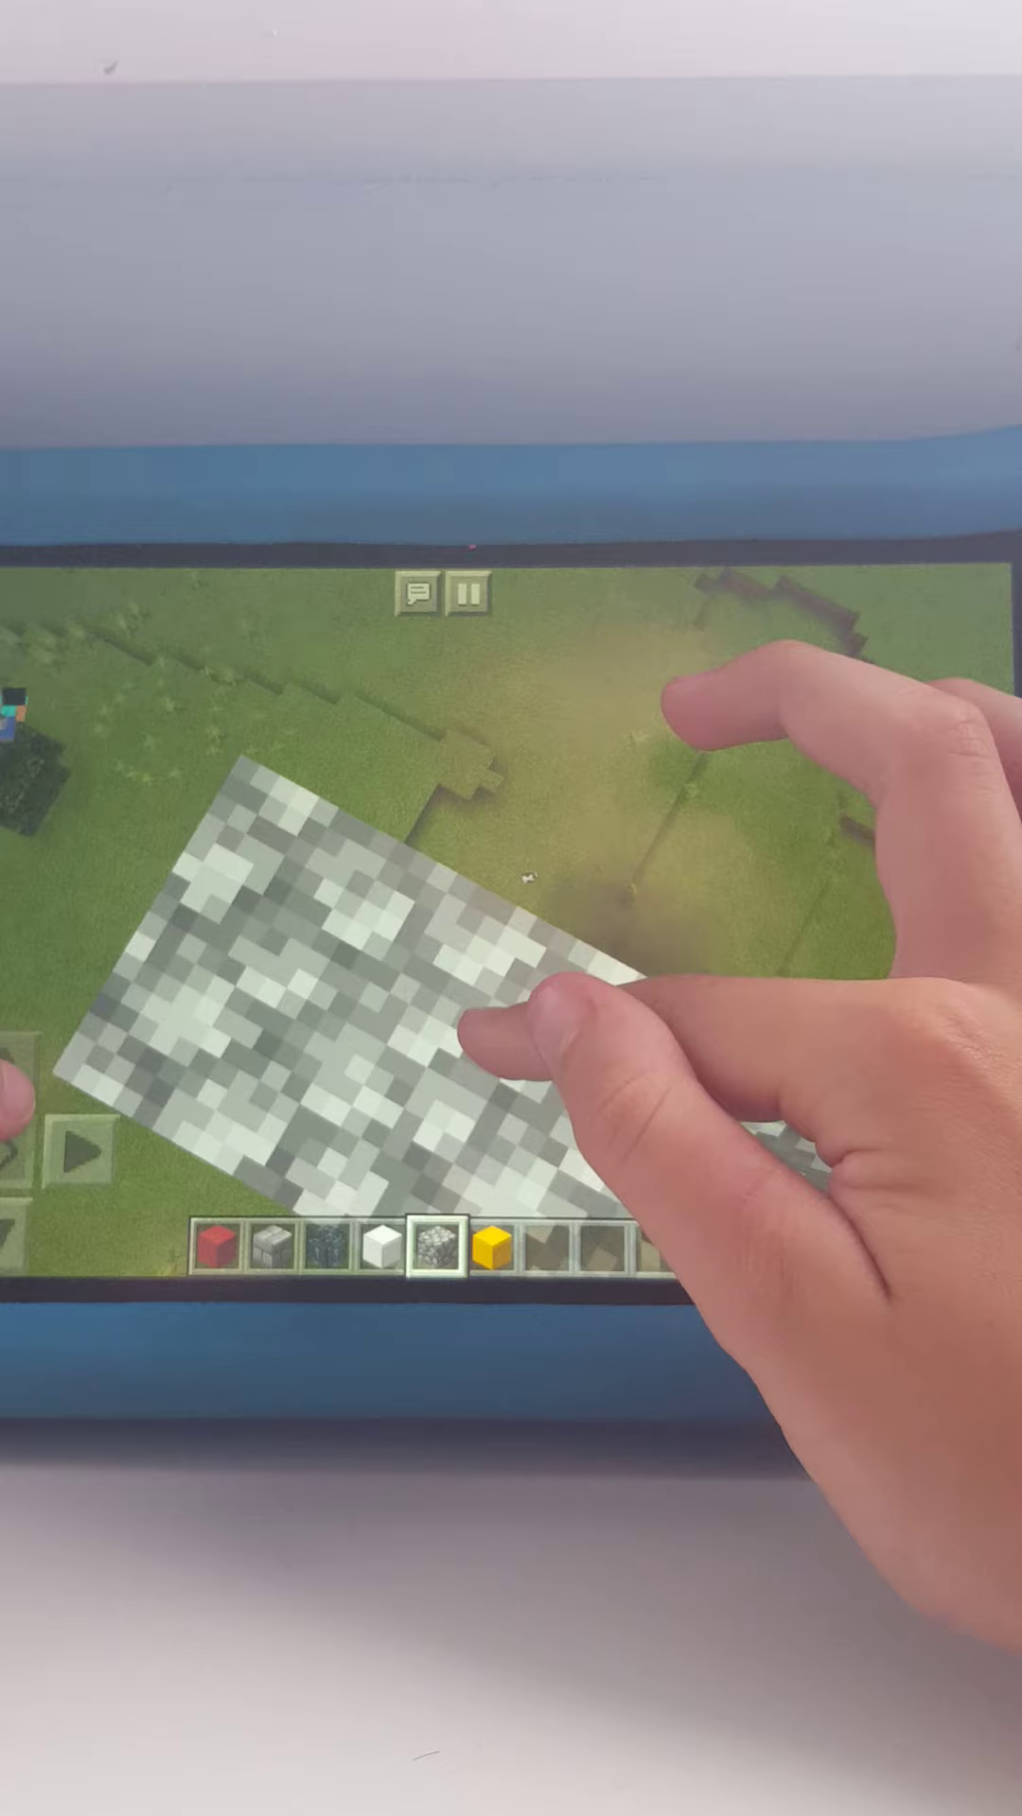
left_click_drag(460, 1001, 433, 1121)
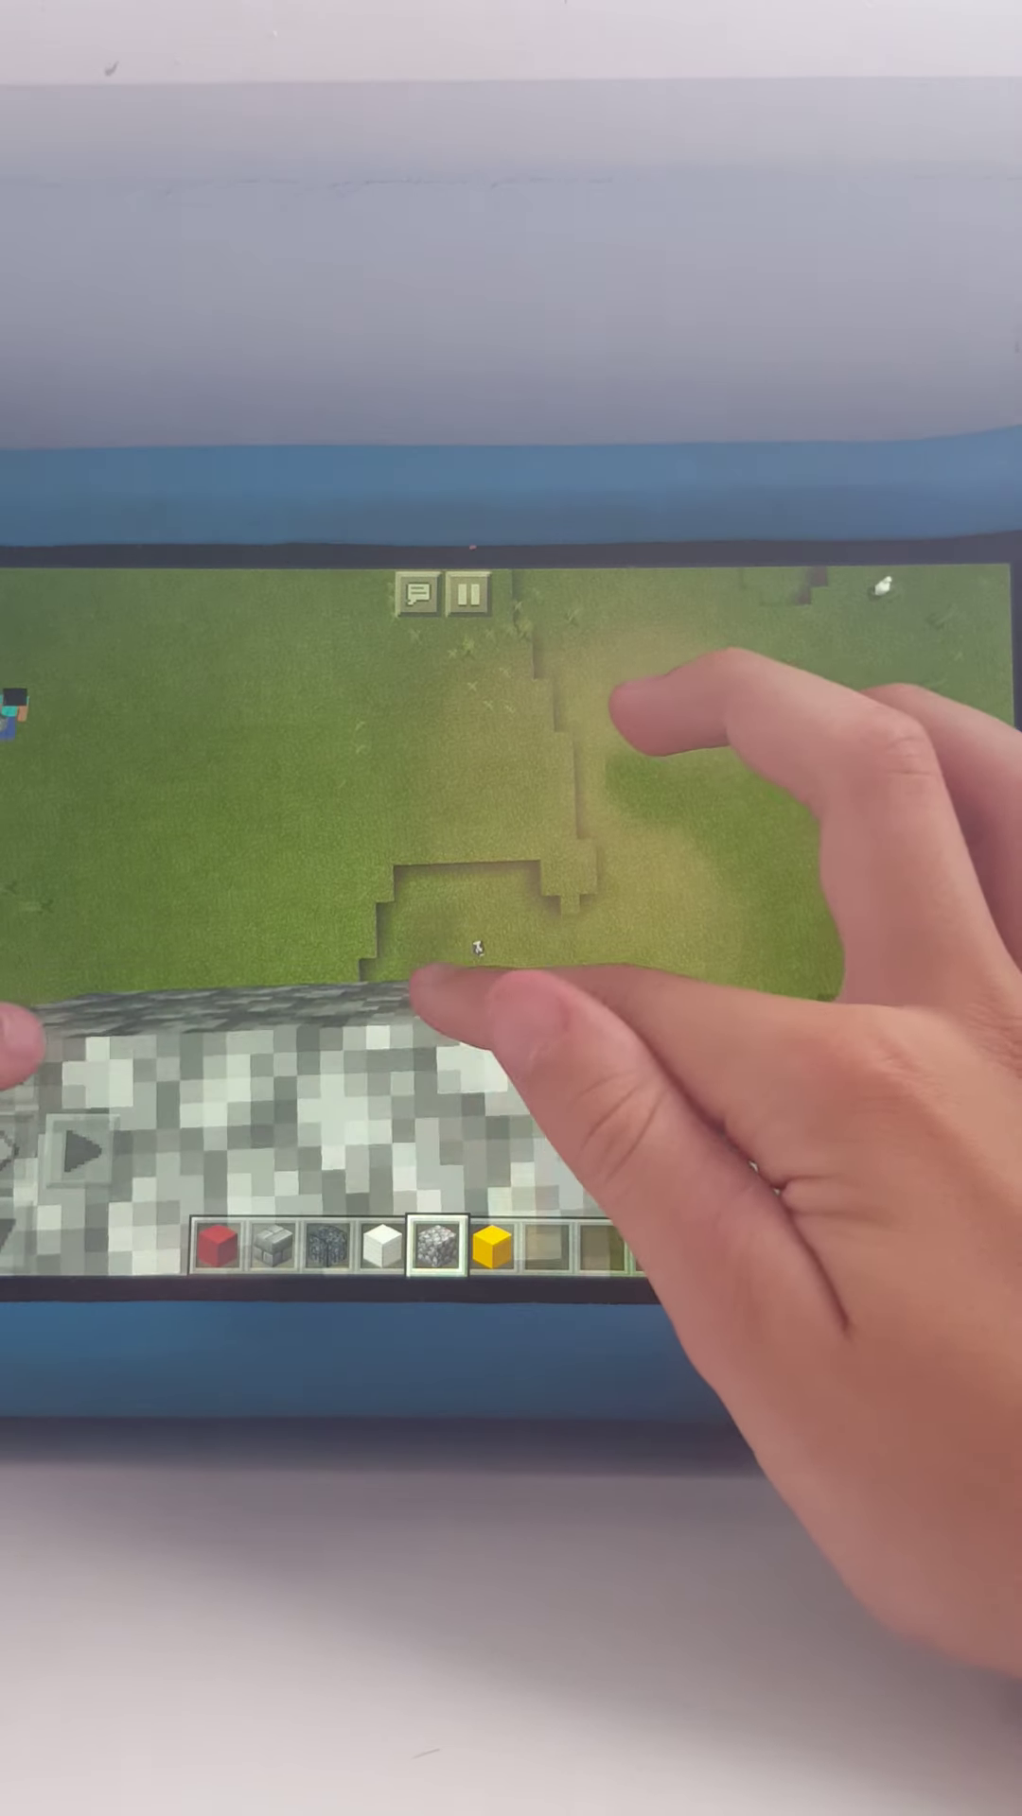
left_click(428, 985)
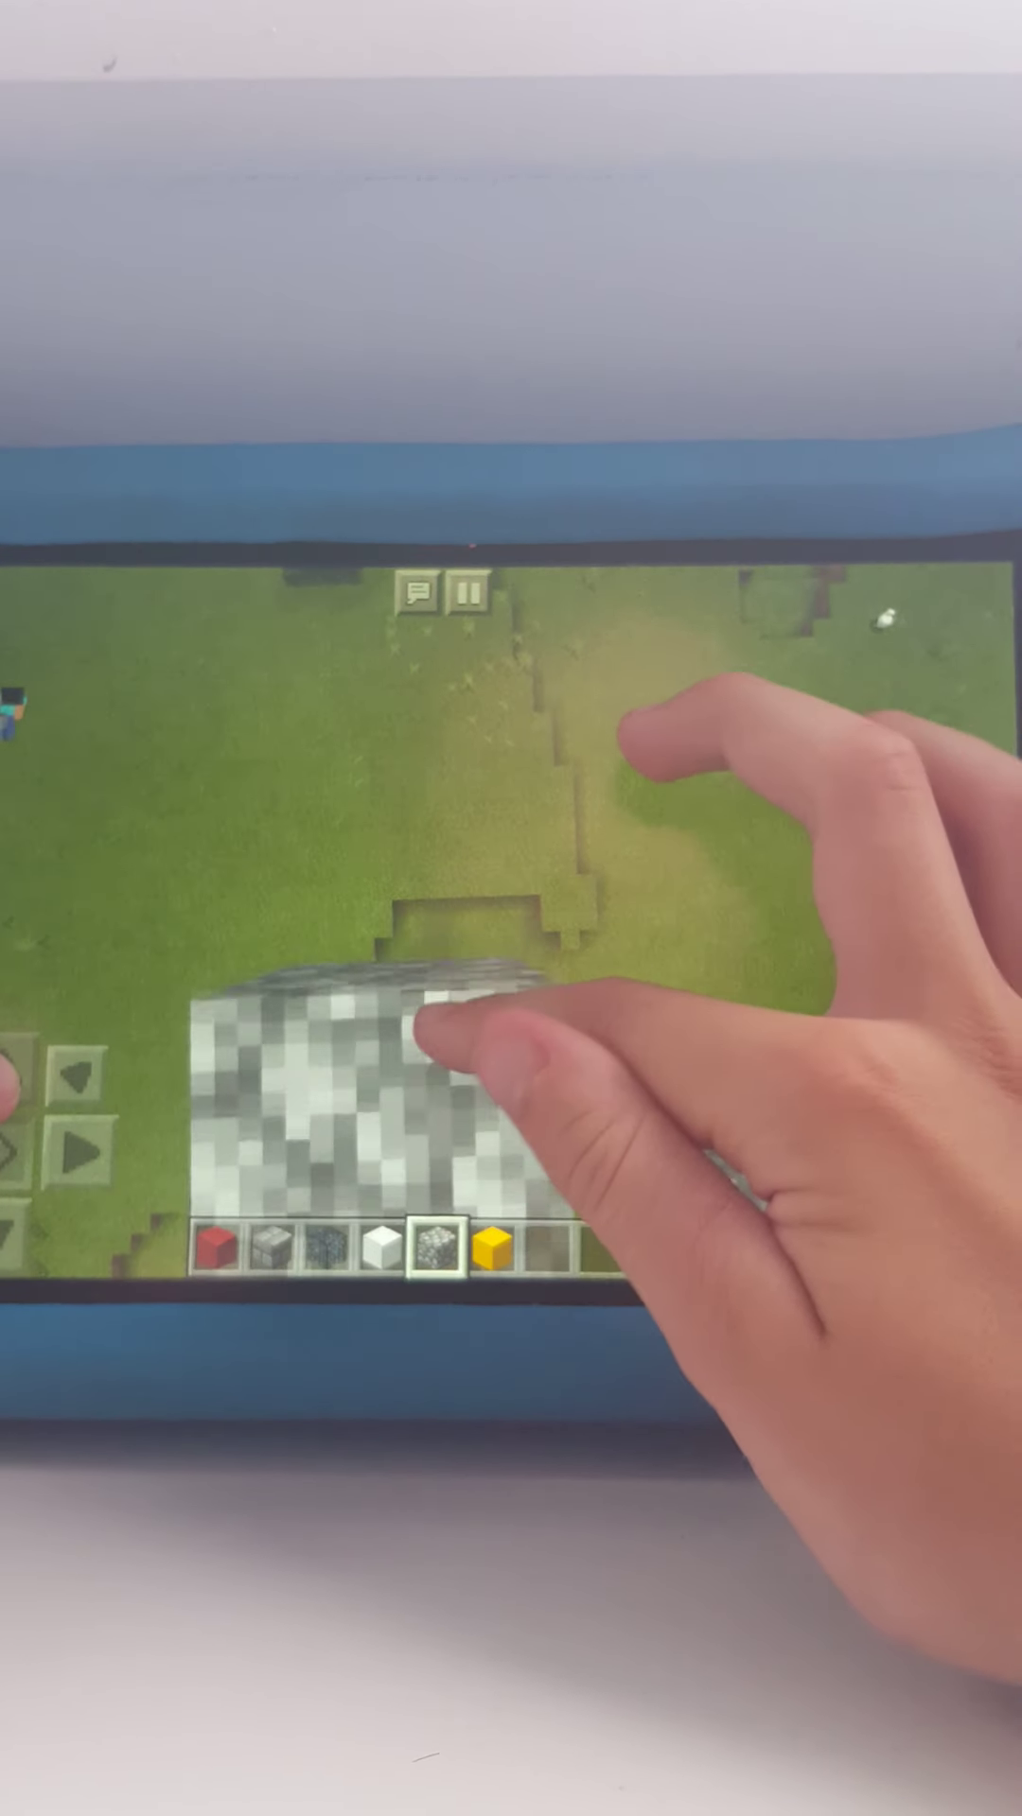
mouse_move(452, 984)
left_mouse_down()
mouse_move(357, 973)
mouse_move(709, 1073)
mouse_move(749, 1116)
mouse_move(808, 1150)
mouse_move(596, 965)
mouse_move(518, 976)
left_mouse_up()
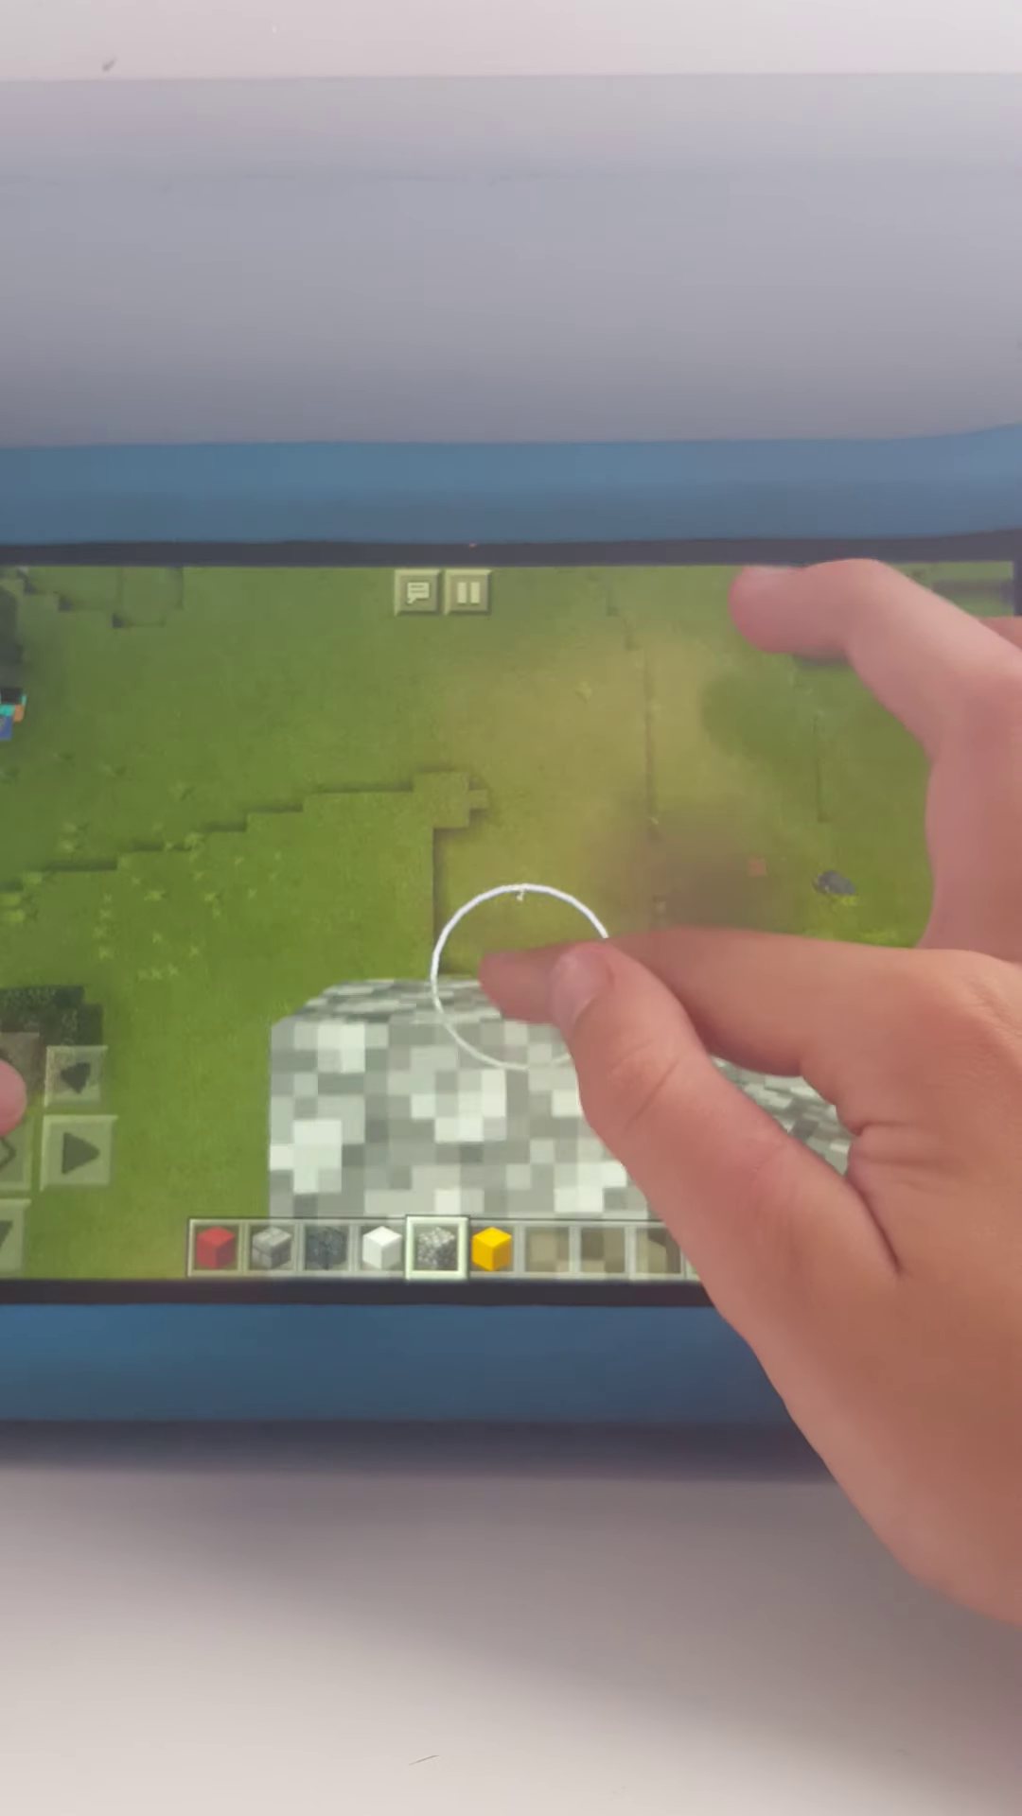
mouse_move(547, 1079)
left_mouse_down()
mouse_move(398, 1087)
mouse_move(304, 975)
mouse_move(357, 1014)
mouse_move(451, 968)
mouse_move(364, 1121)
mouse_move(546, 909)
left_mouse_up()
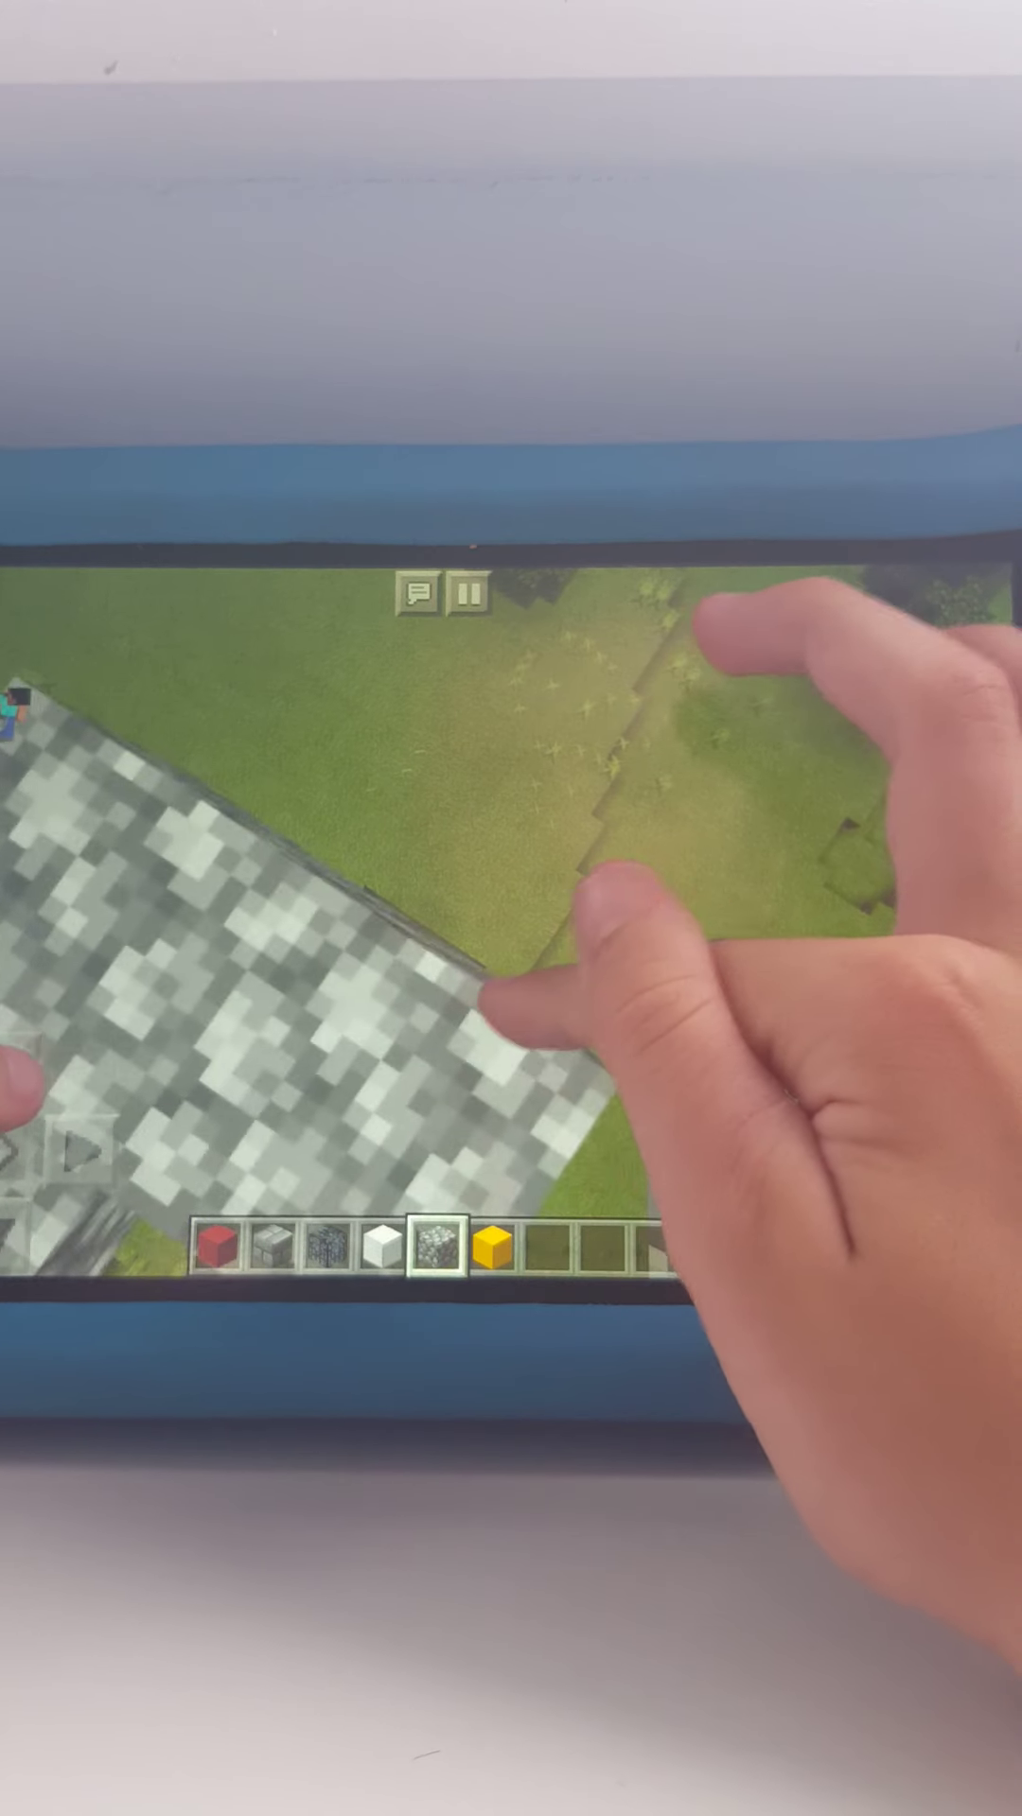
left_click_drag(469, 1000, 568, 1043)
mouse_move(503, 951)
left_mouse_down()
mouse_move(527, 932)
mouse_move(527, 952)
mouse_move(445, 1042)
left_mouse_up()
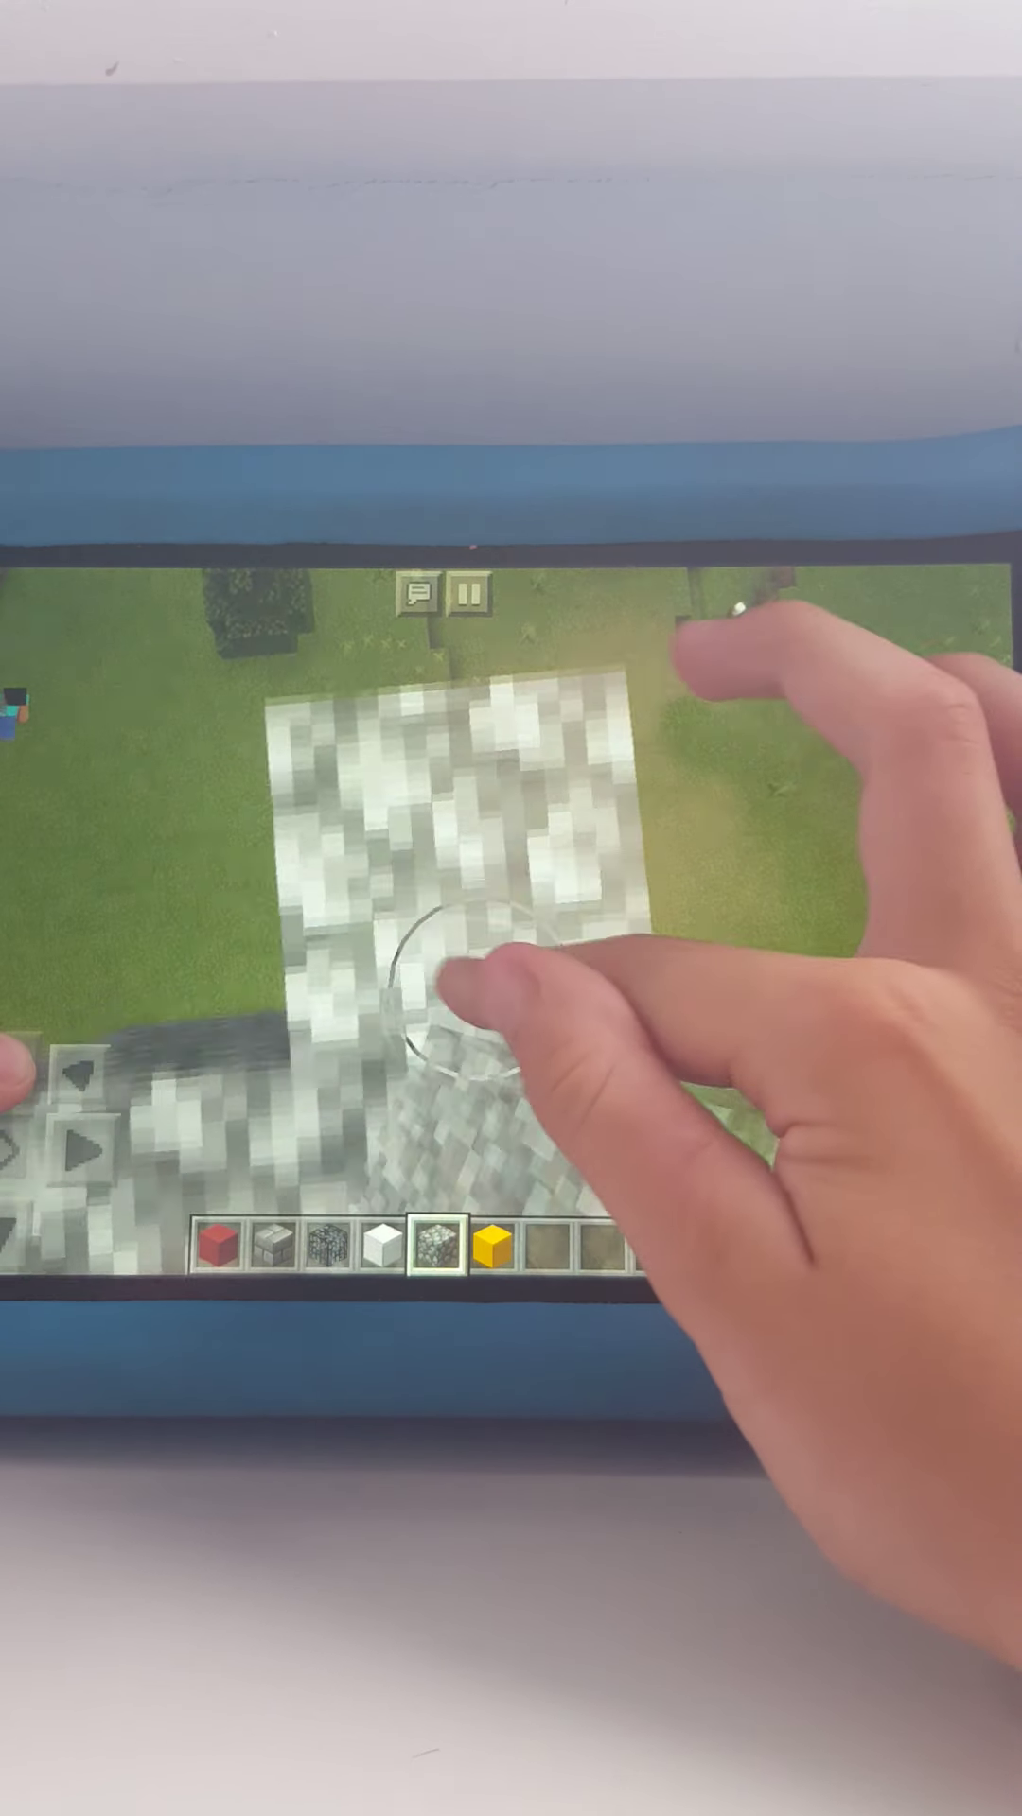
left_click(437, 993)
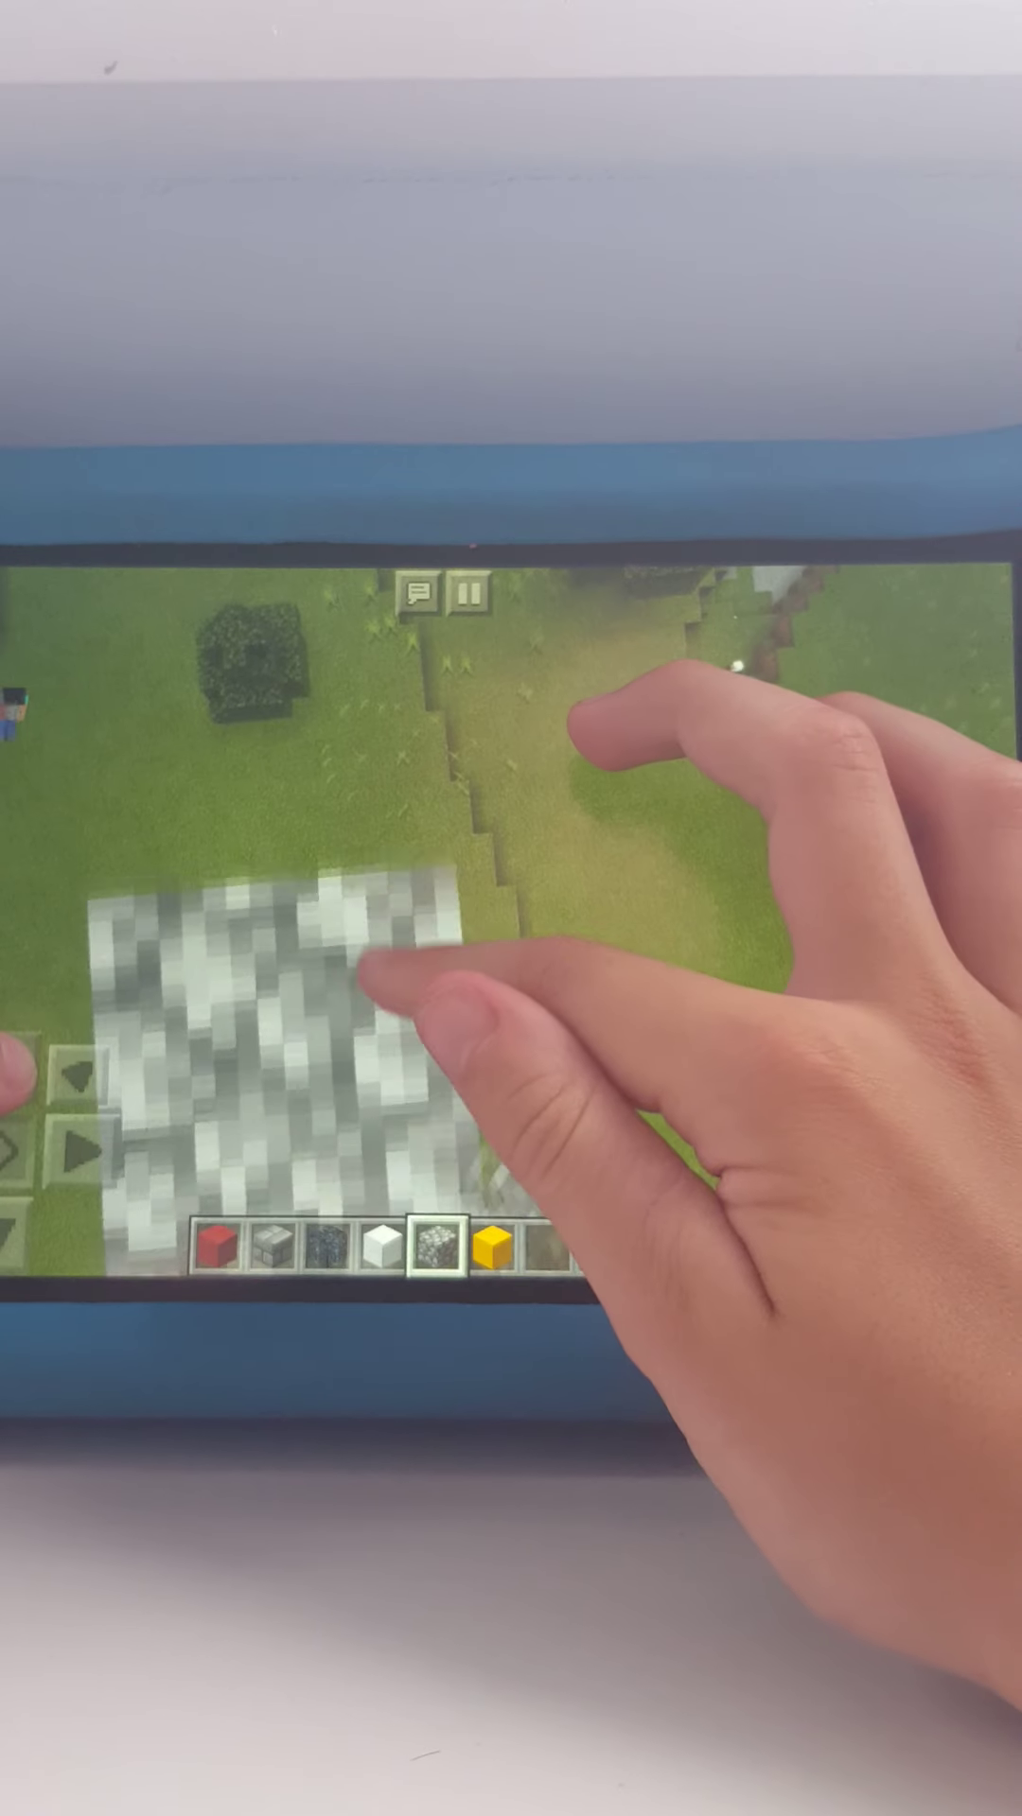
Approach the cobblestone structure, break blocks from the stacked pillar, and move closer.
mouse_move(341, 1001)
left_mouse_down()
mouse_move(345, 1074)
mouse_move(395, 1042)
left_mouse_up()
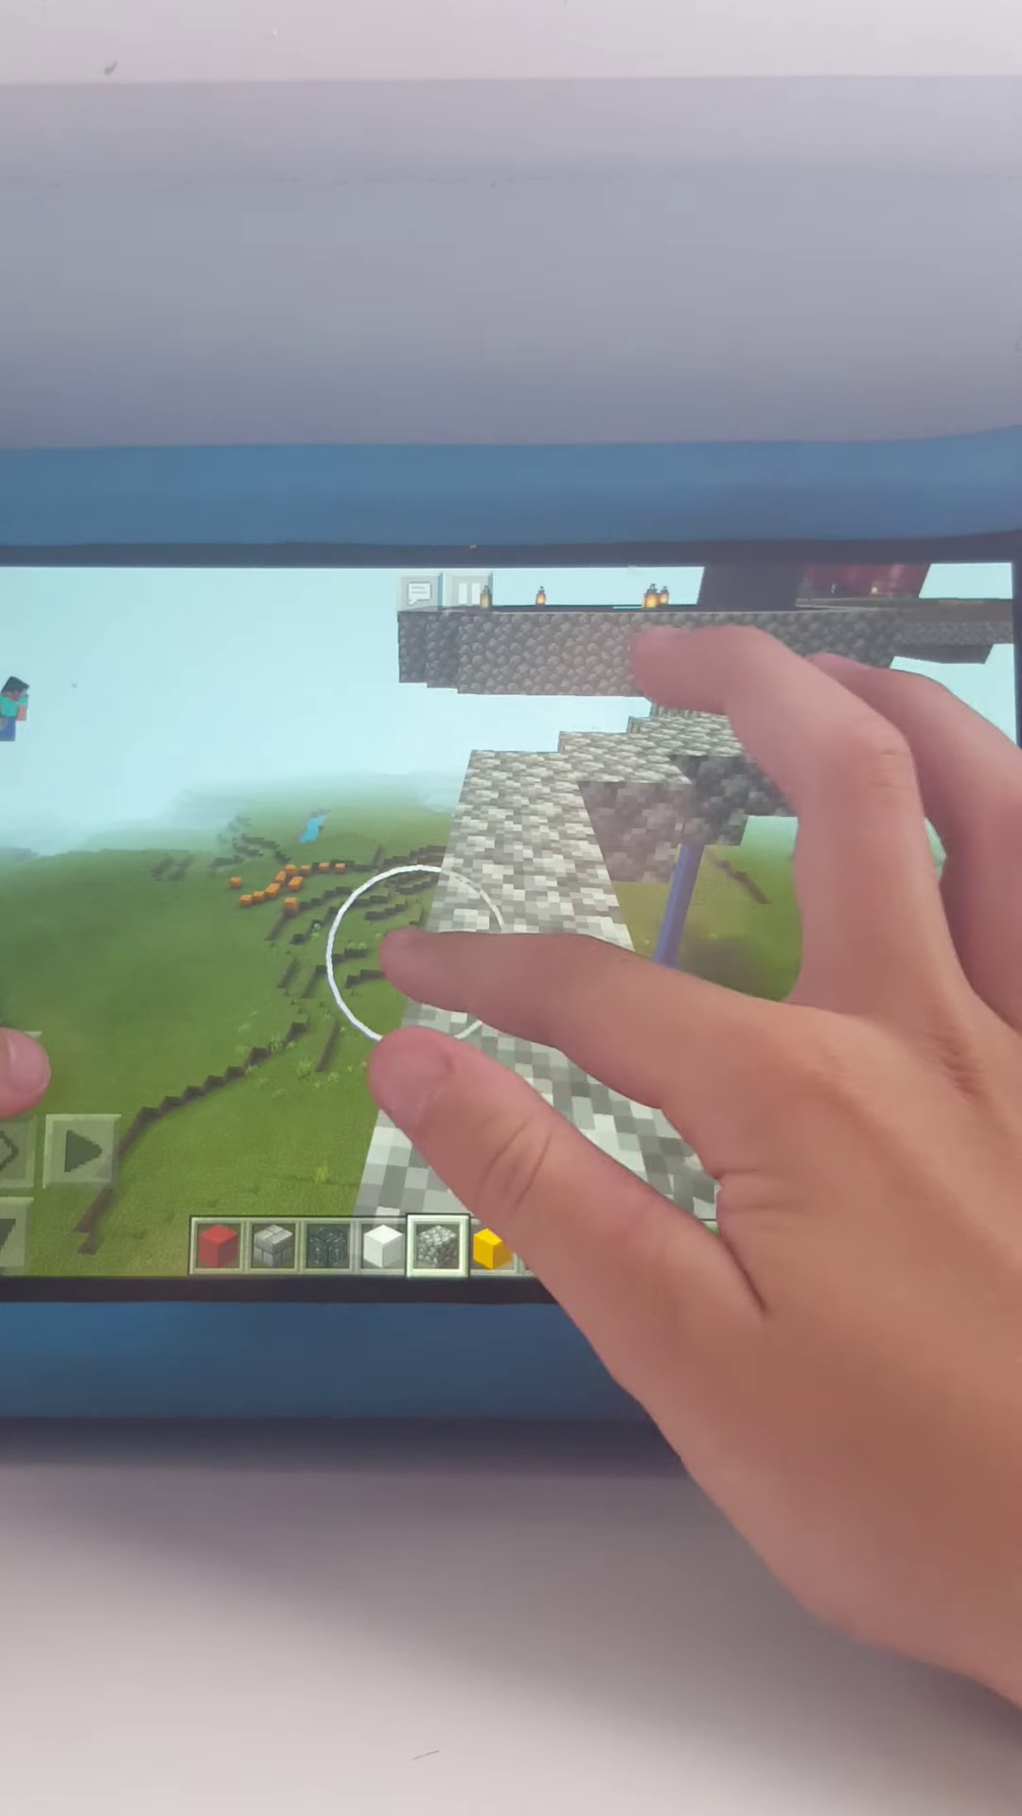
left_click_drag(411, 951, 519, 1036)
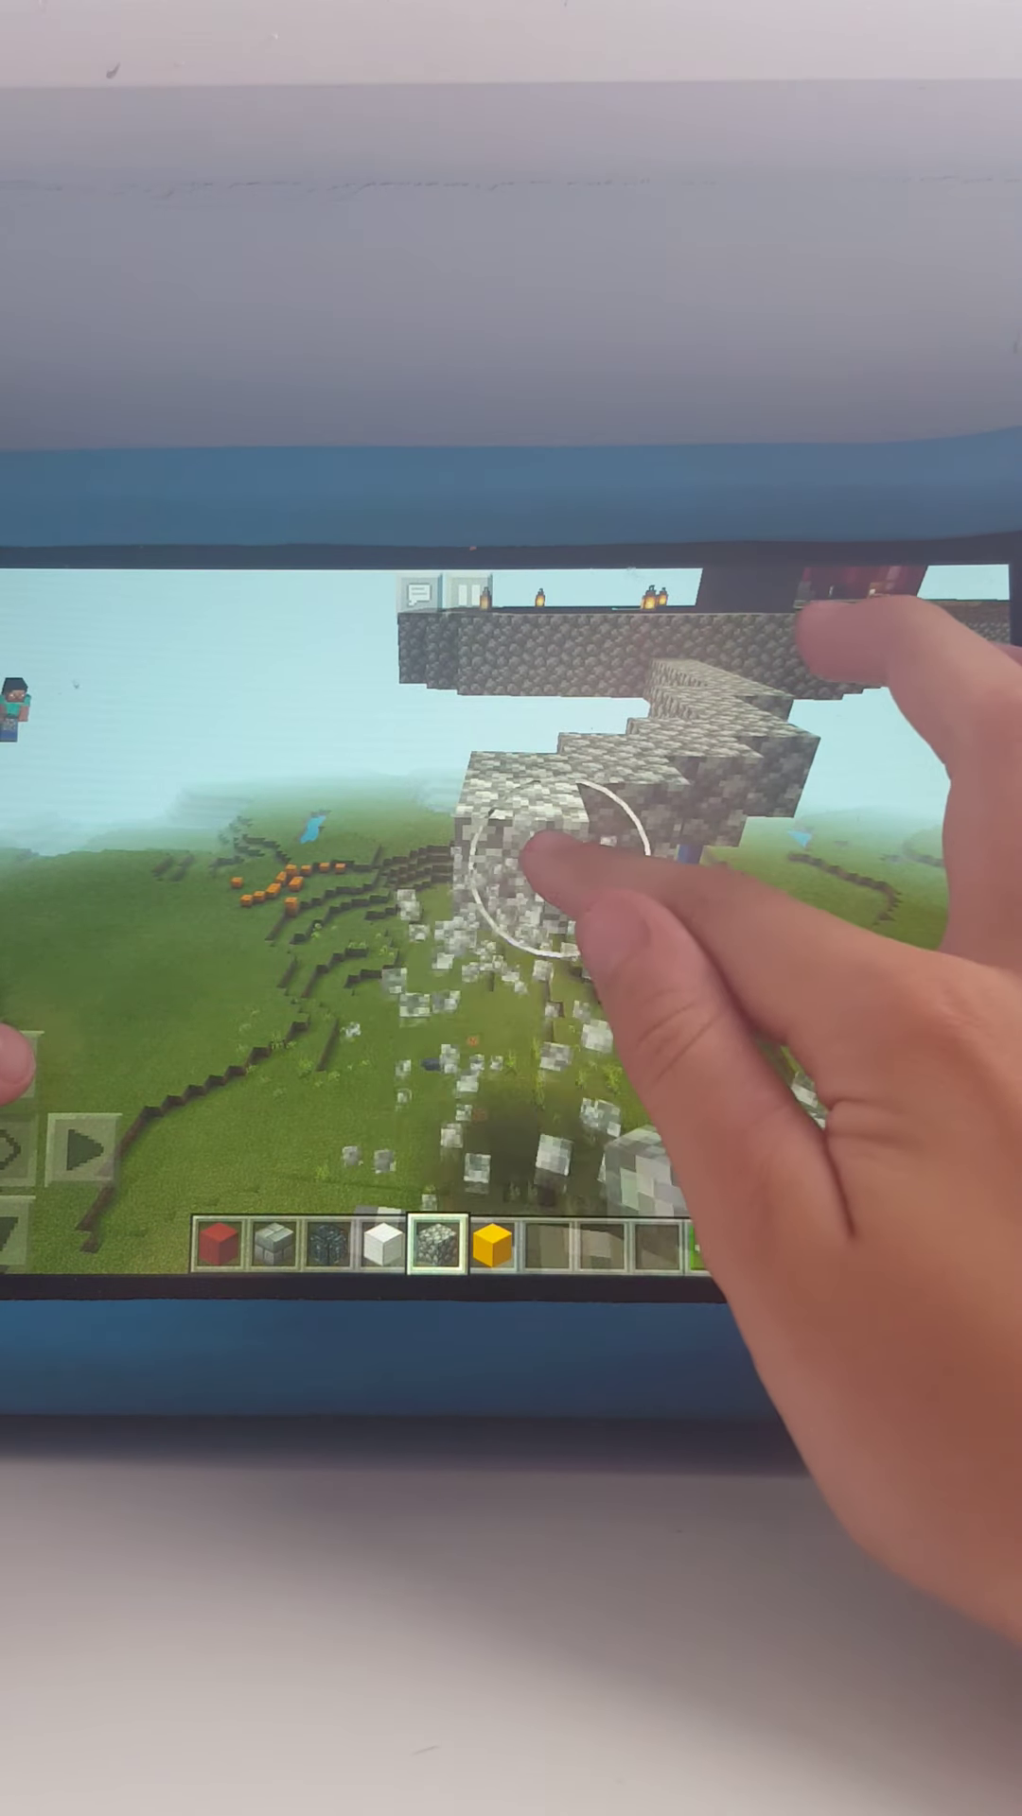
left_click(43, 1150)
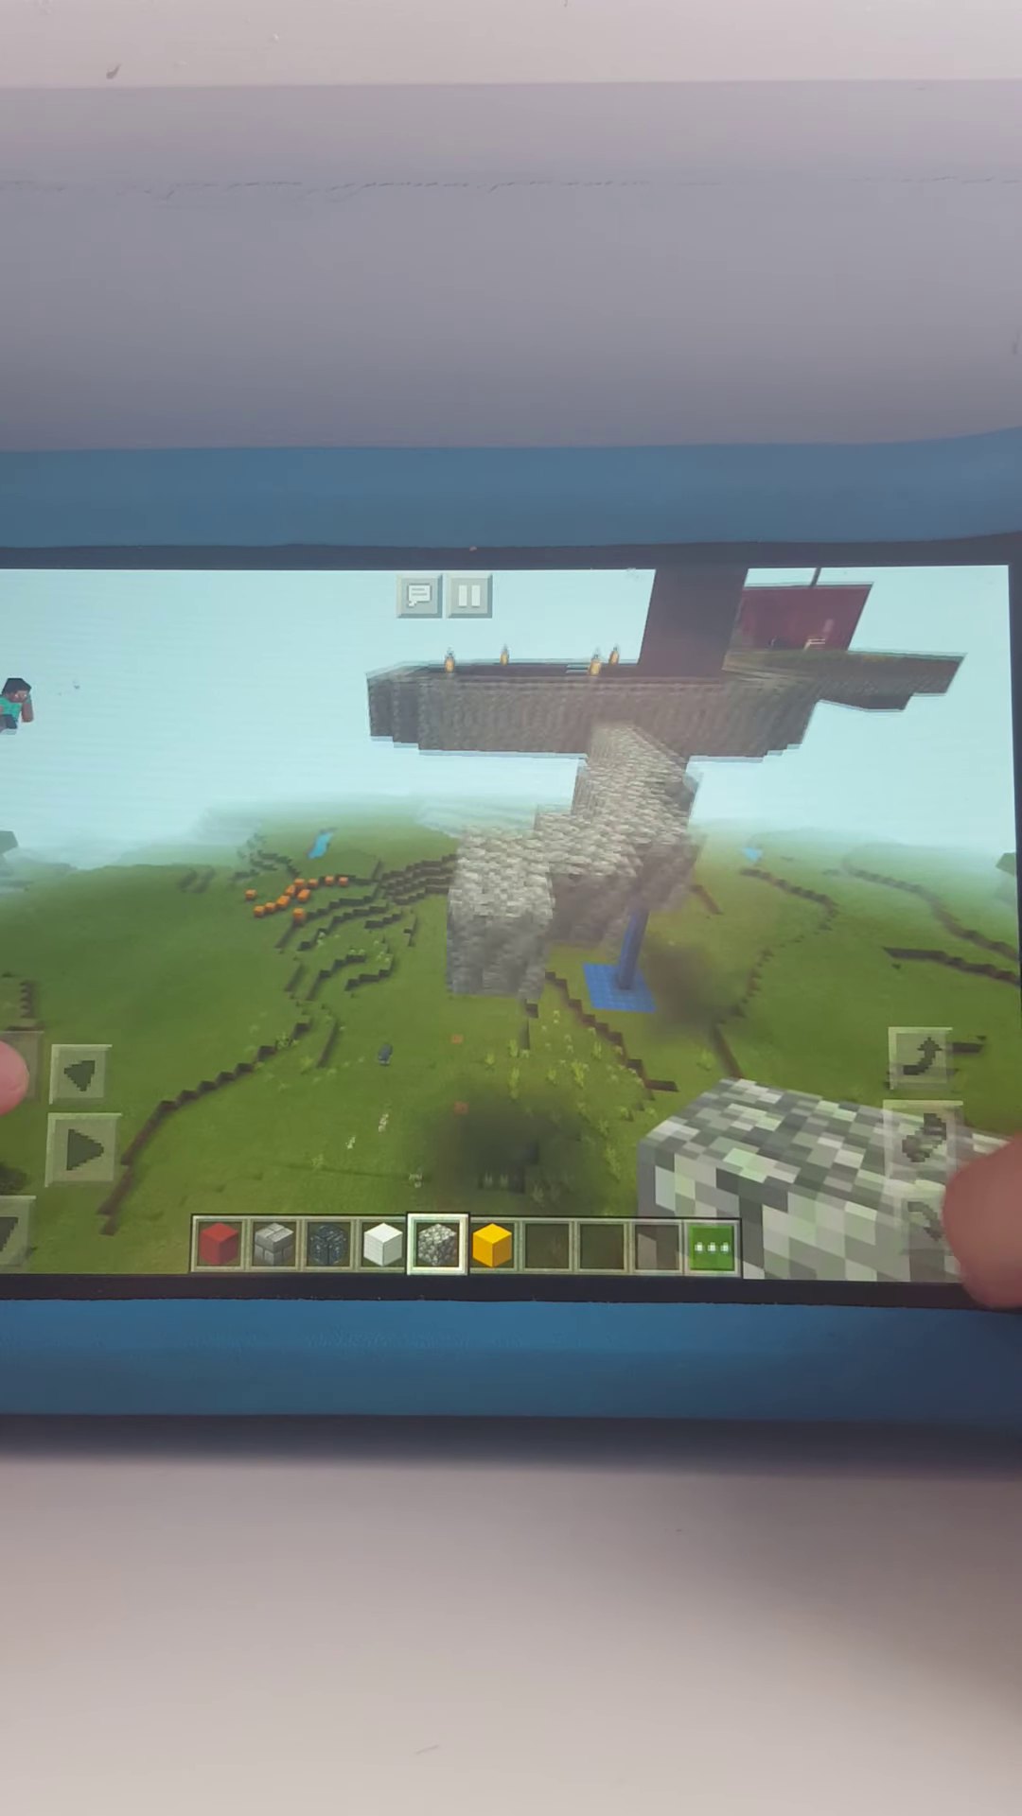
left_click(519, 873)
left_click_drag(511, 879, 553, 880)
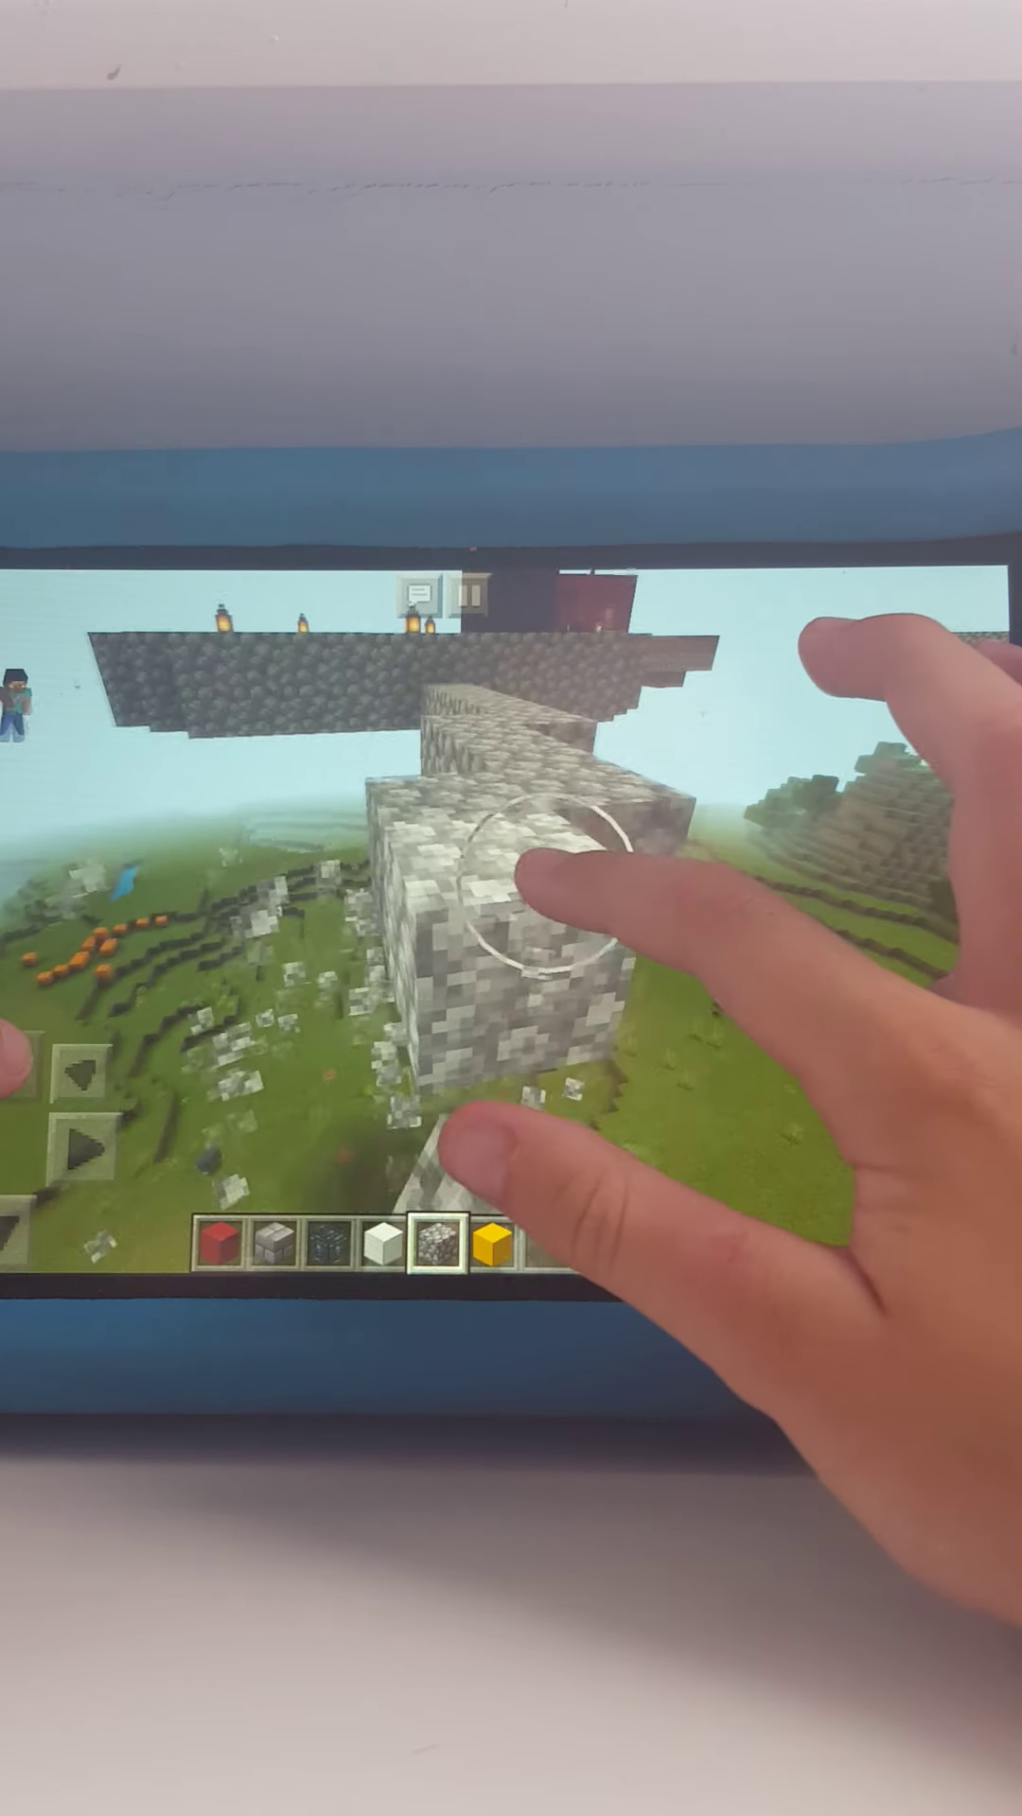
mouse_move(682, 1050)
left_mouse_down()
mouse_move(568, 837)
mouse_move(556, 852)
mouse_move(771, 1035)
mouse_move(799, 1087)
mouse_move(742, 1087)
left_mouse_up()
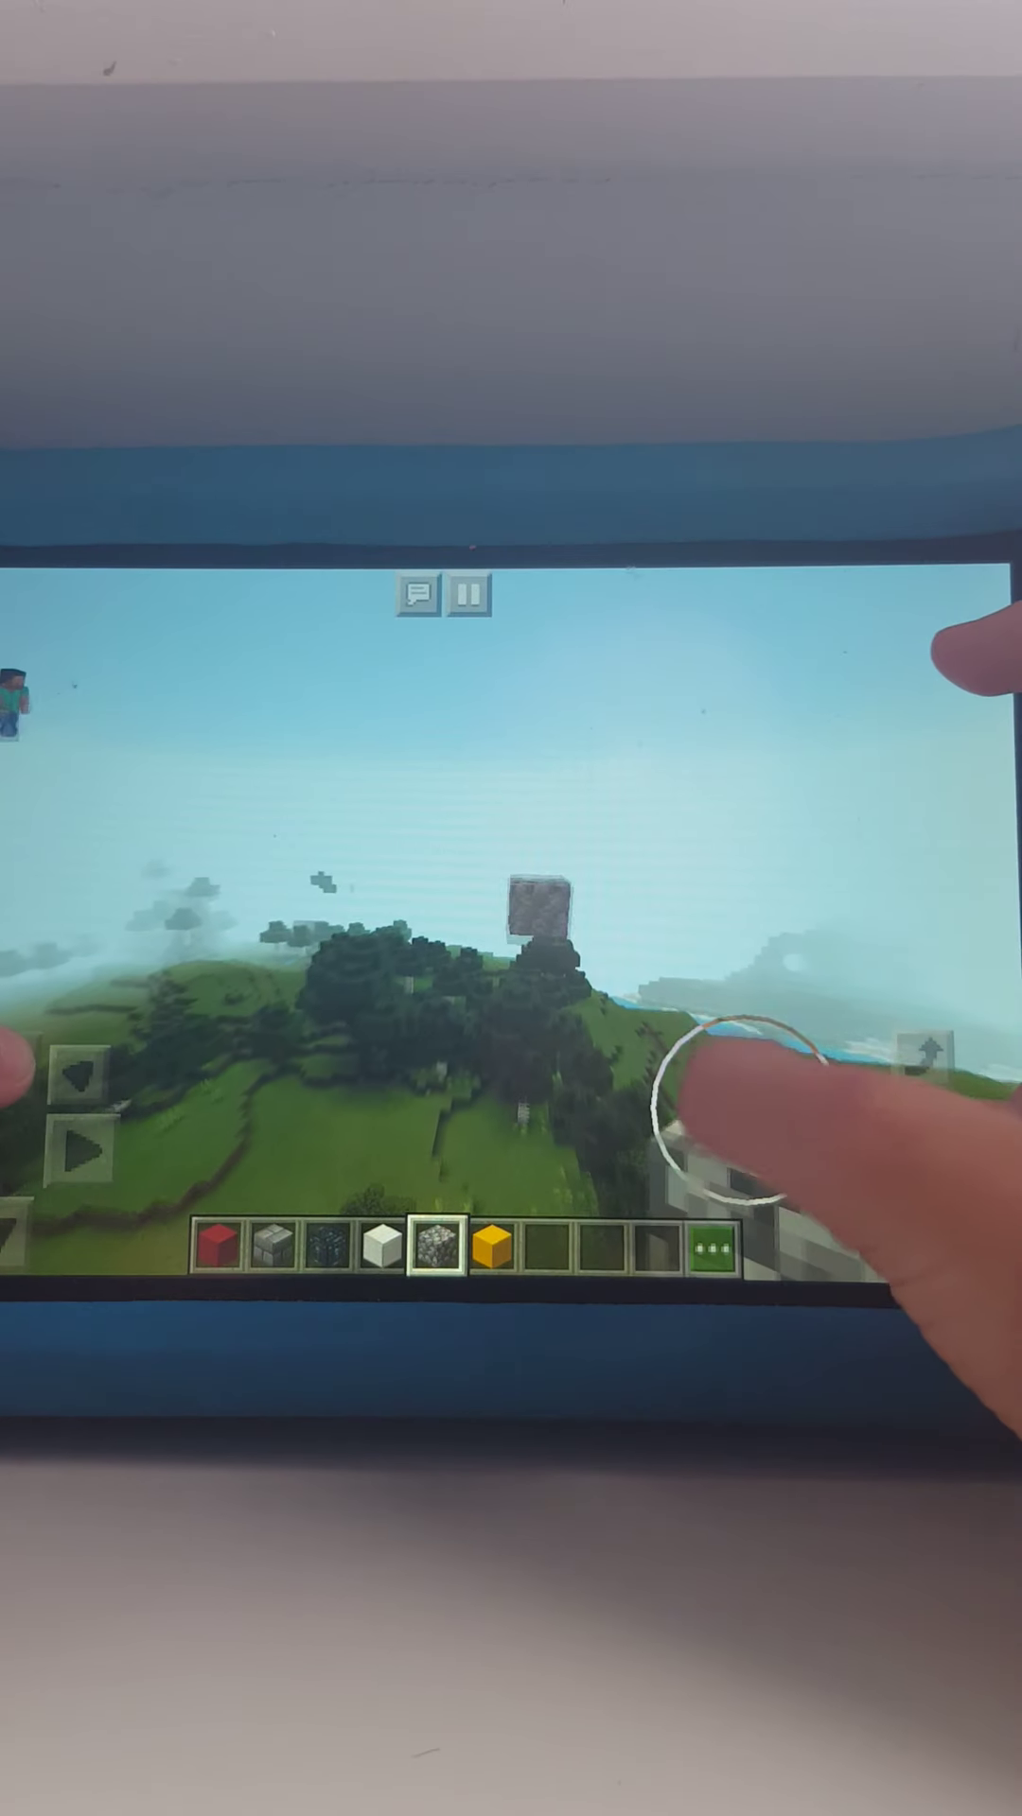
mouse_move(611, 1085)
left_mouse_down()
mouse_move(730, 1095)
mouse_move(668, 1095)
left_mouse_up()
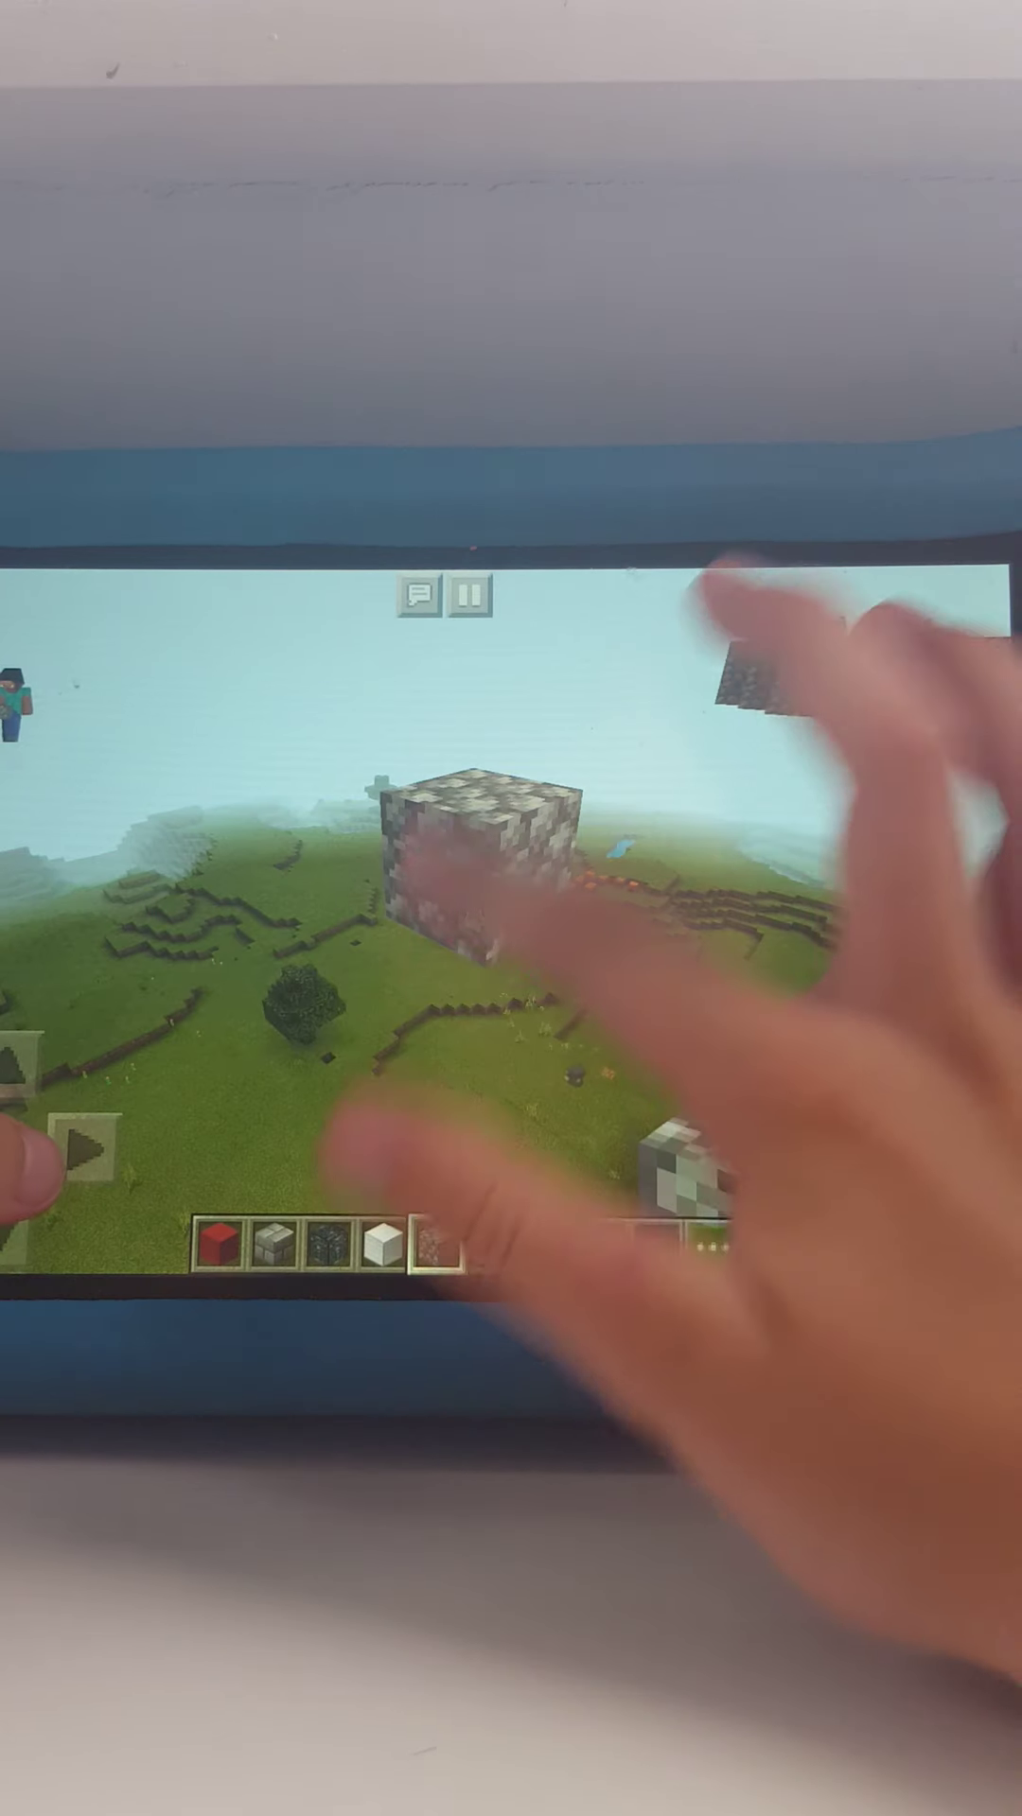
mouse_move(426, 853)
left_mouse_down()
mouse_move(639, 837)
mouse_move(723, 1079)
left_mouse_up()
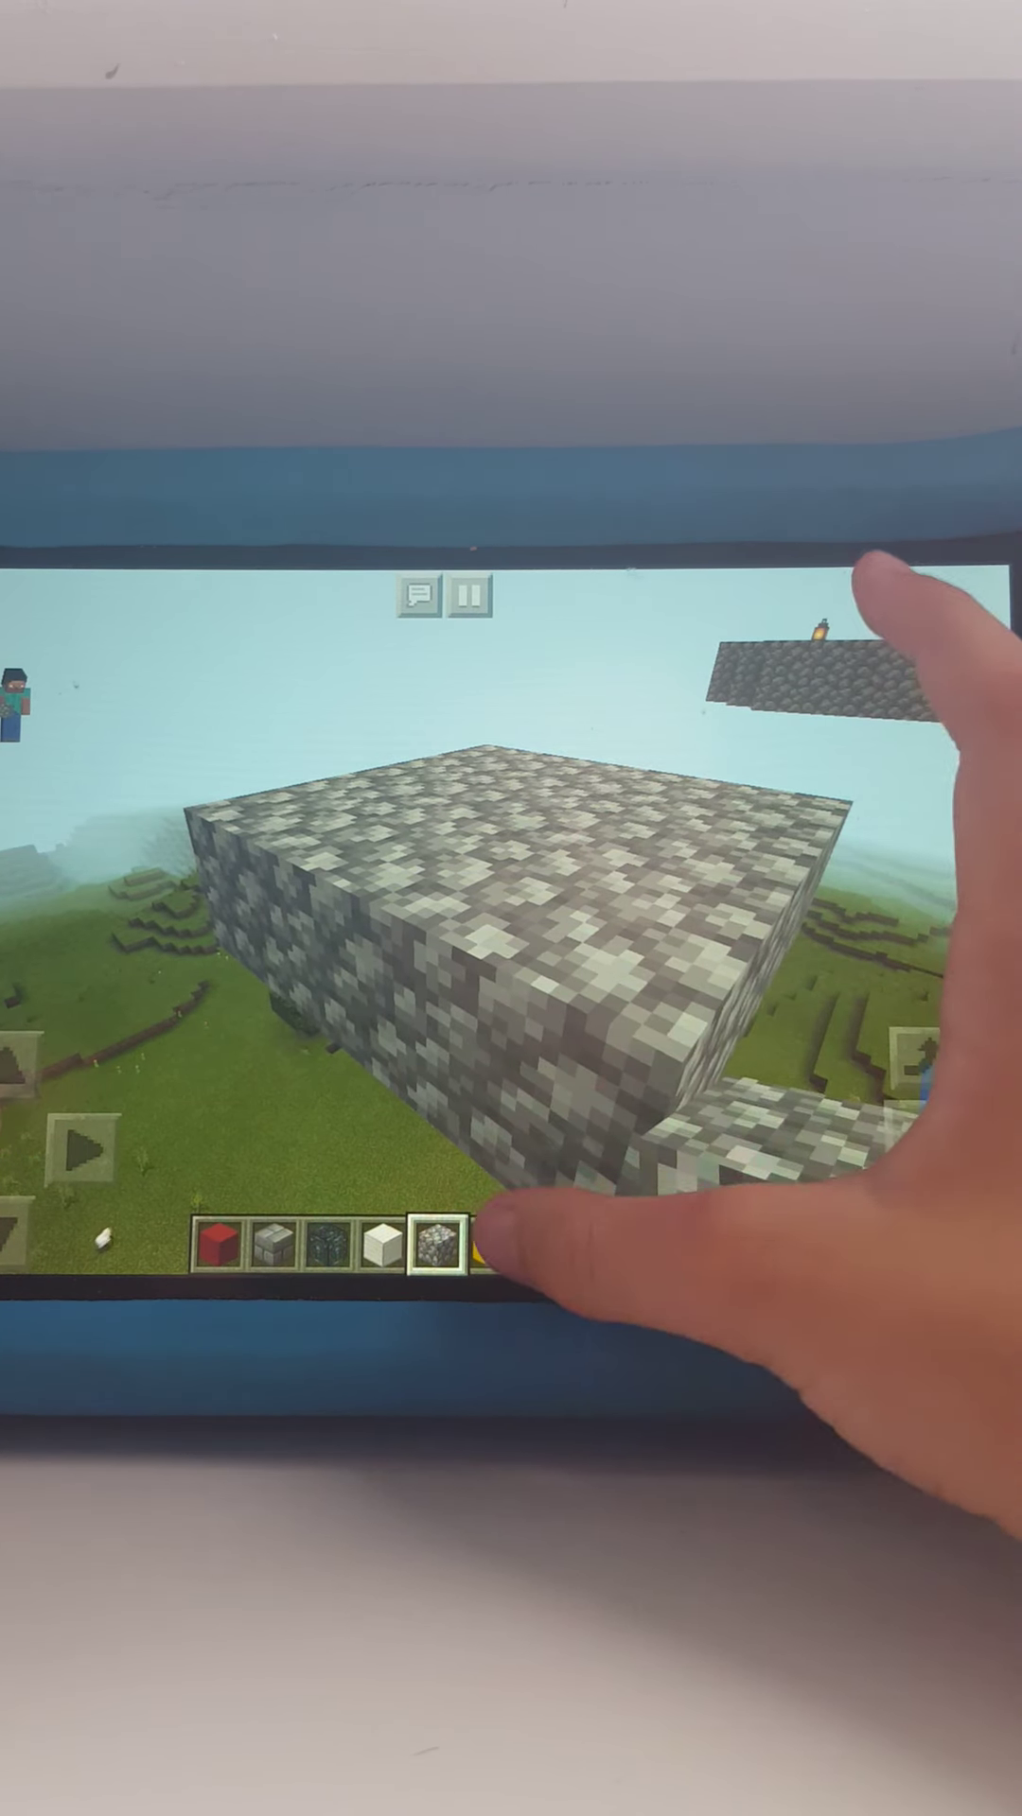
Cap the cobblestone mass with yellow concrete blocks spread across its top.
left_click(492, 1244)
left_click(796, 1136)
left_click_drag(853, 794, 640, 993)
left_click(469, 979)
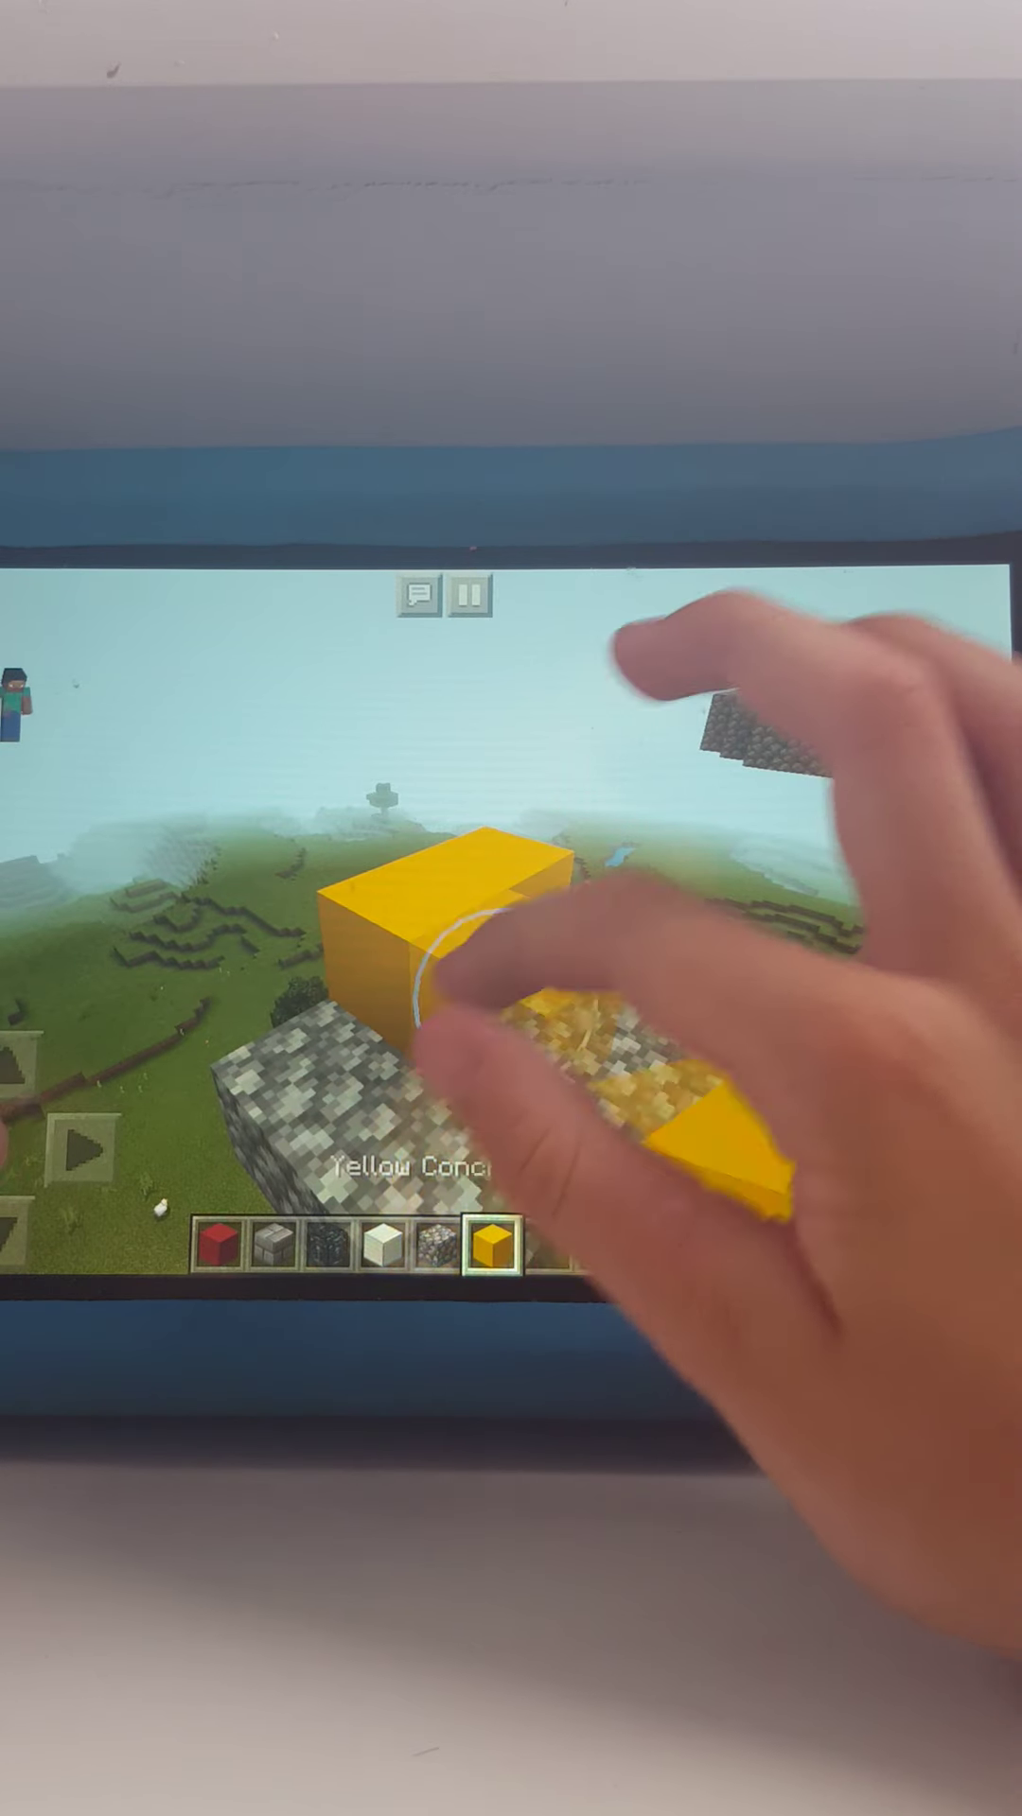
left_click_drag(468, 979, 794, 795)
left_click(638, 1114)
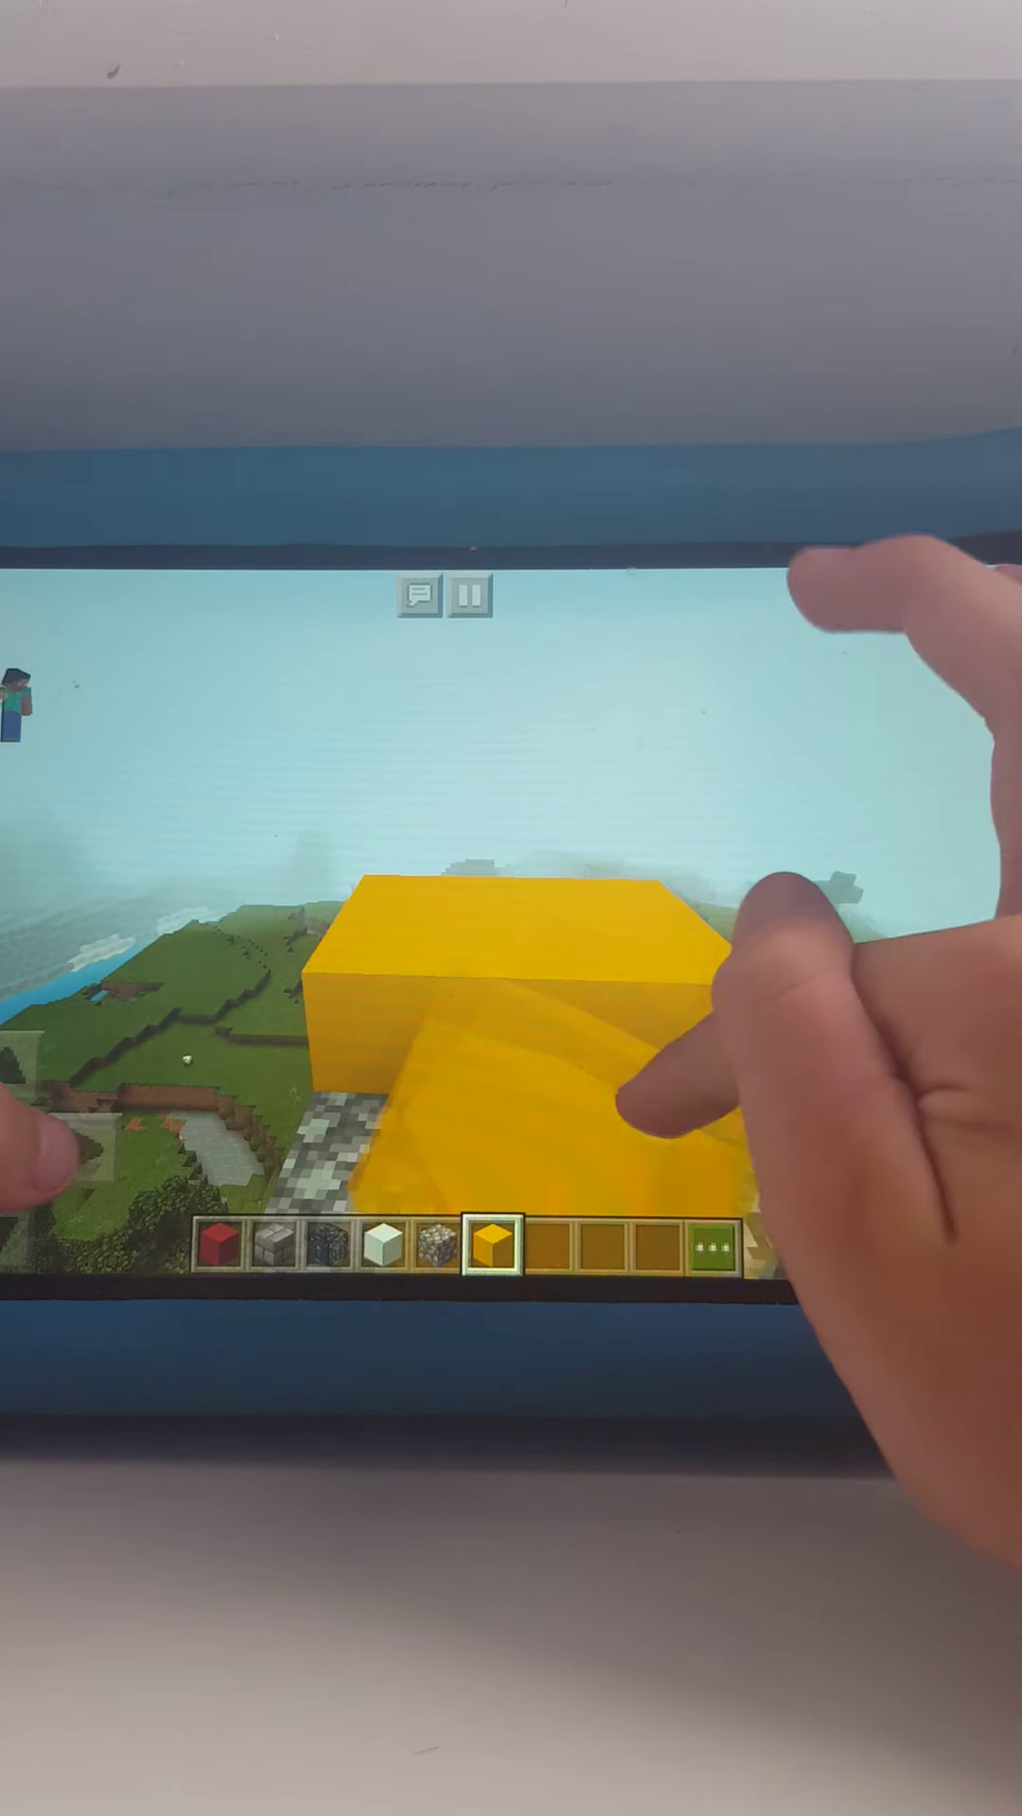
left_click_drag(625, 1107, 568, 993)
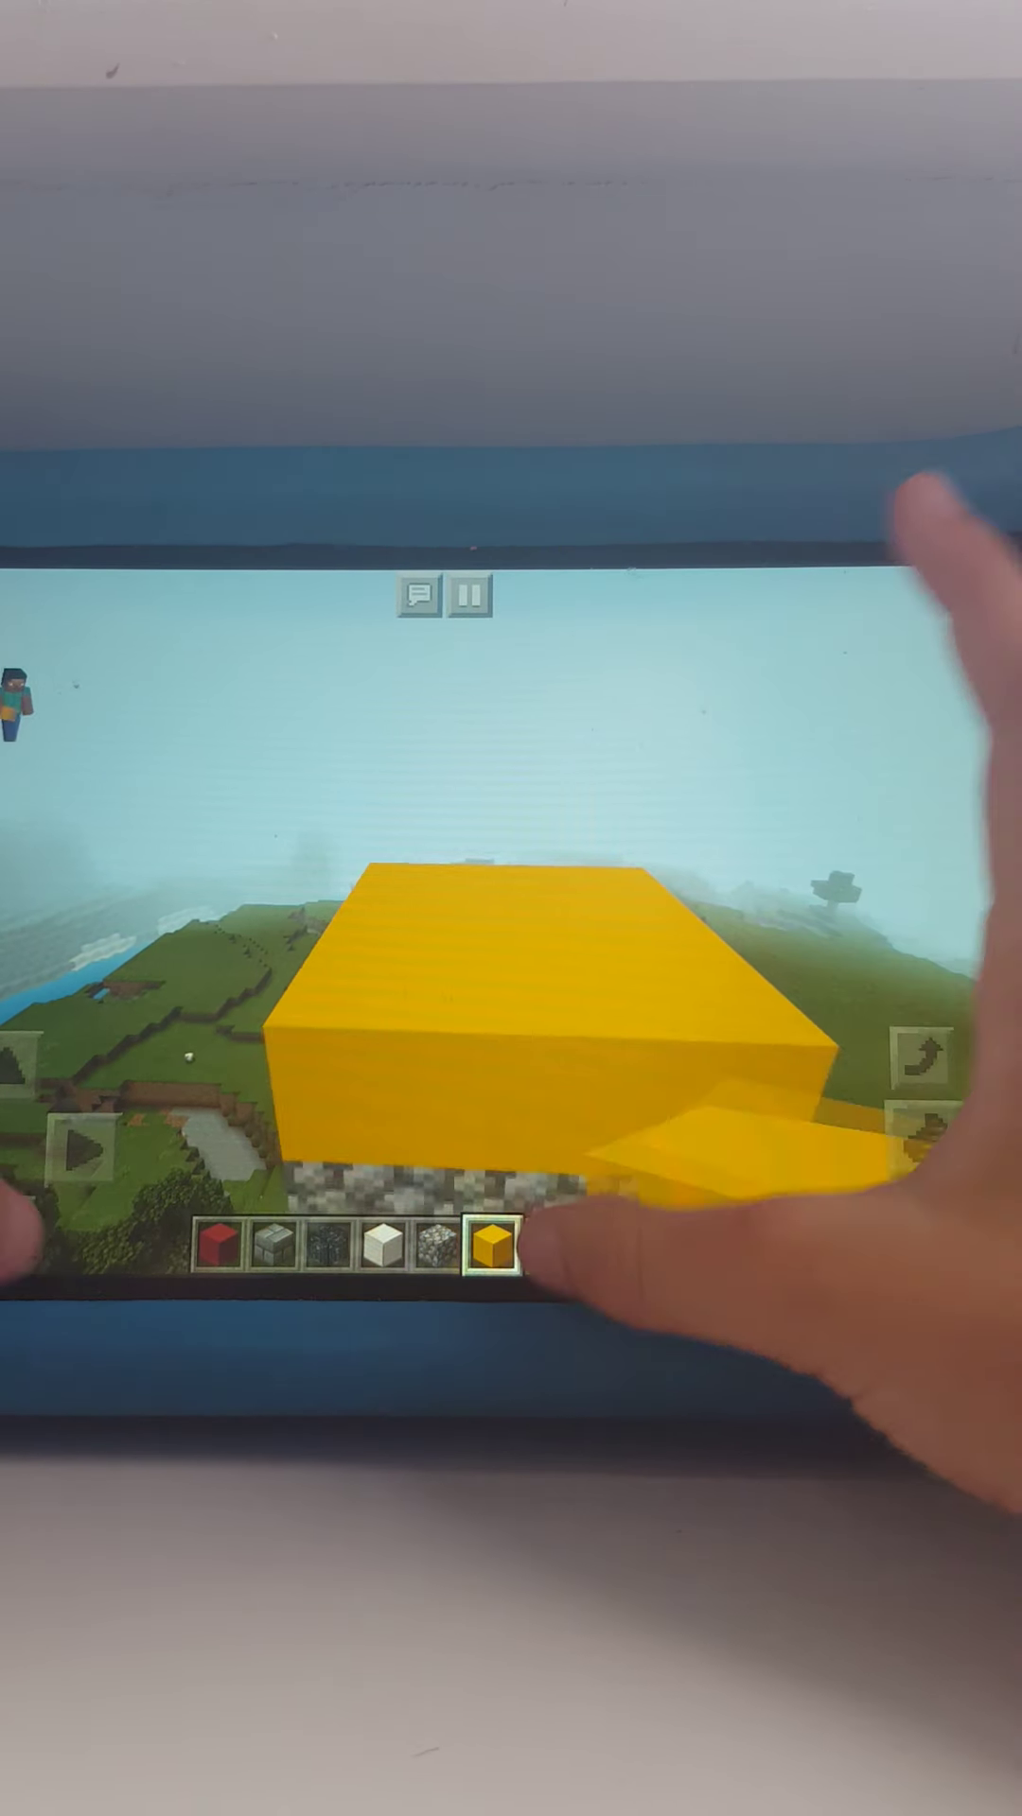
left_click(547, 1245)
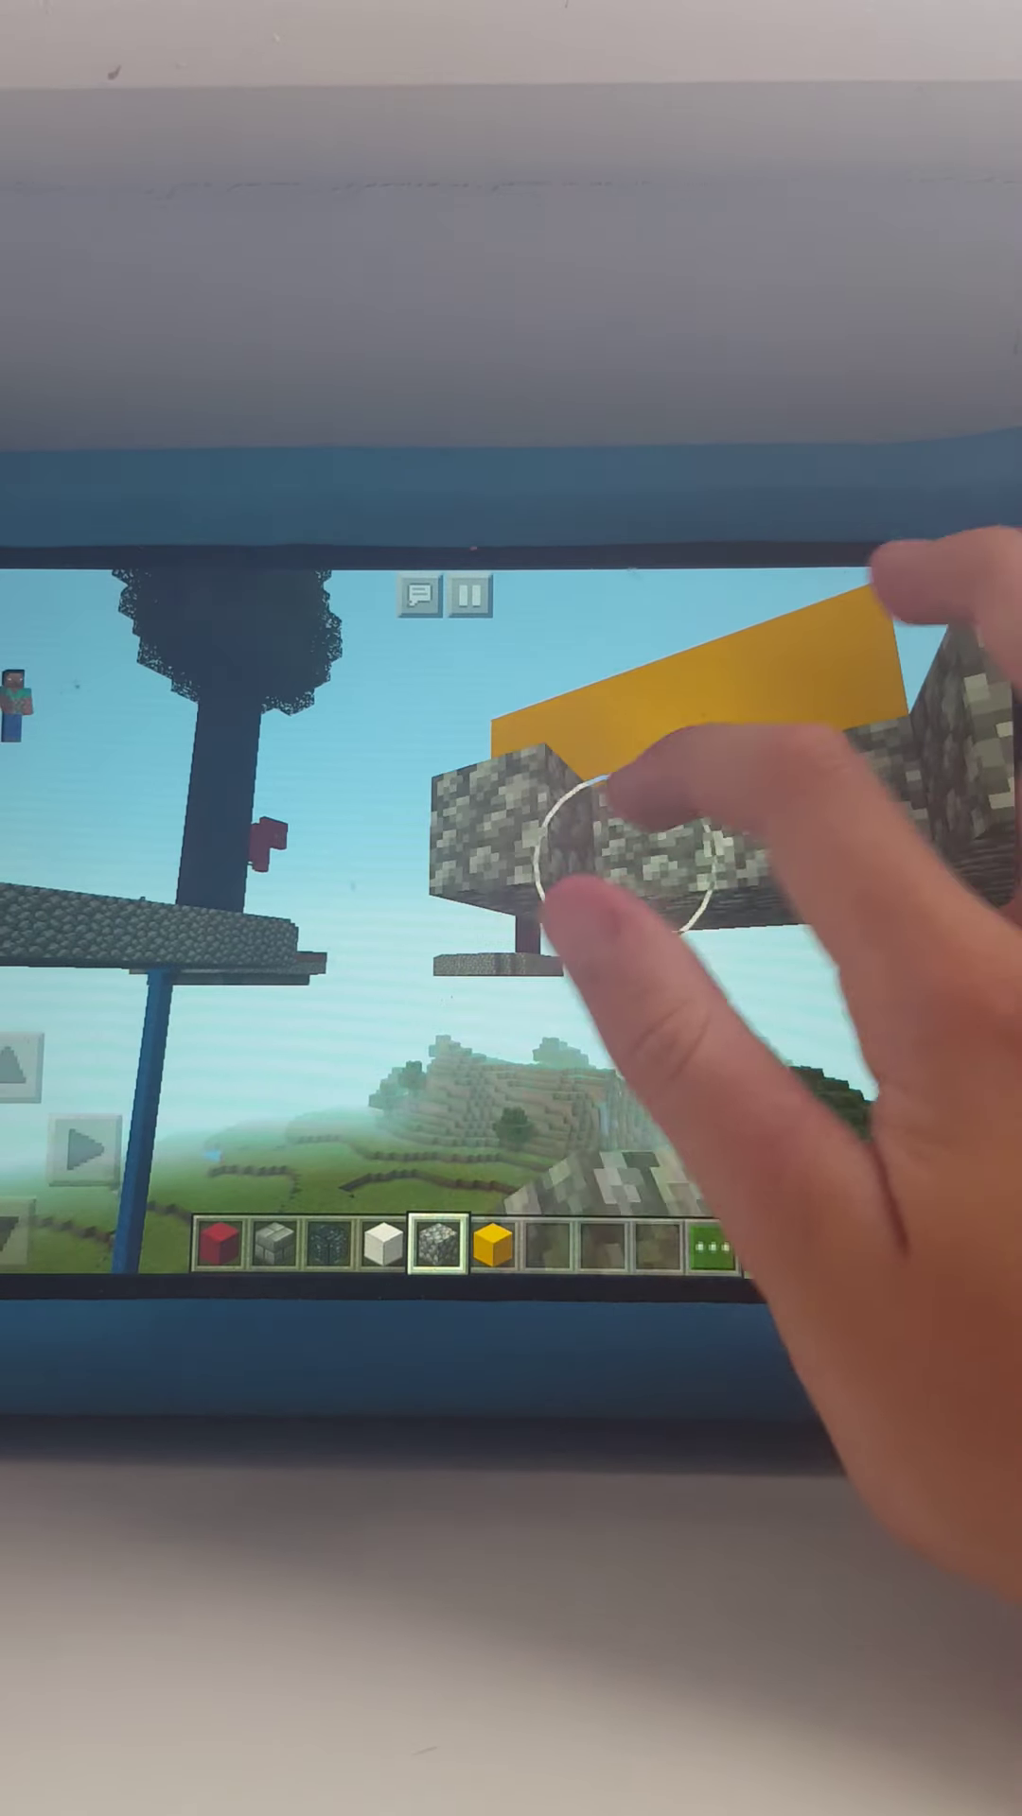
Add a cobblestone block on the grass beside the base.
left_click(795, 799)
mouse_move(795, 798)
left_mouse_down()
mouse_move(809, 1074)
mouse_move(512, 893)
mouse_move(771, 1075)
mouse_move(672, 1047)
mouse_move(669, 1063)
left_mouse_up()
left_click_drag(973, 1074, 887, 922)
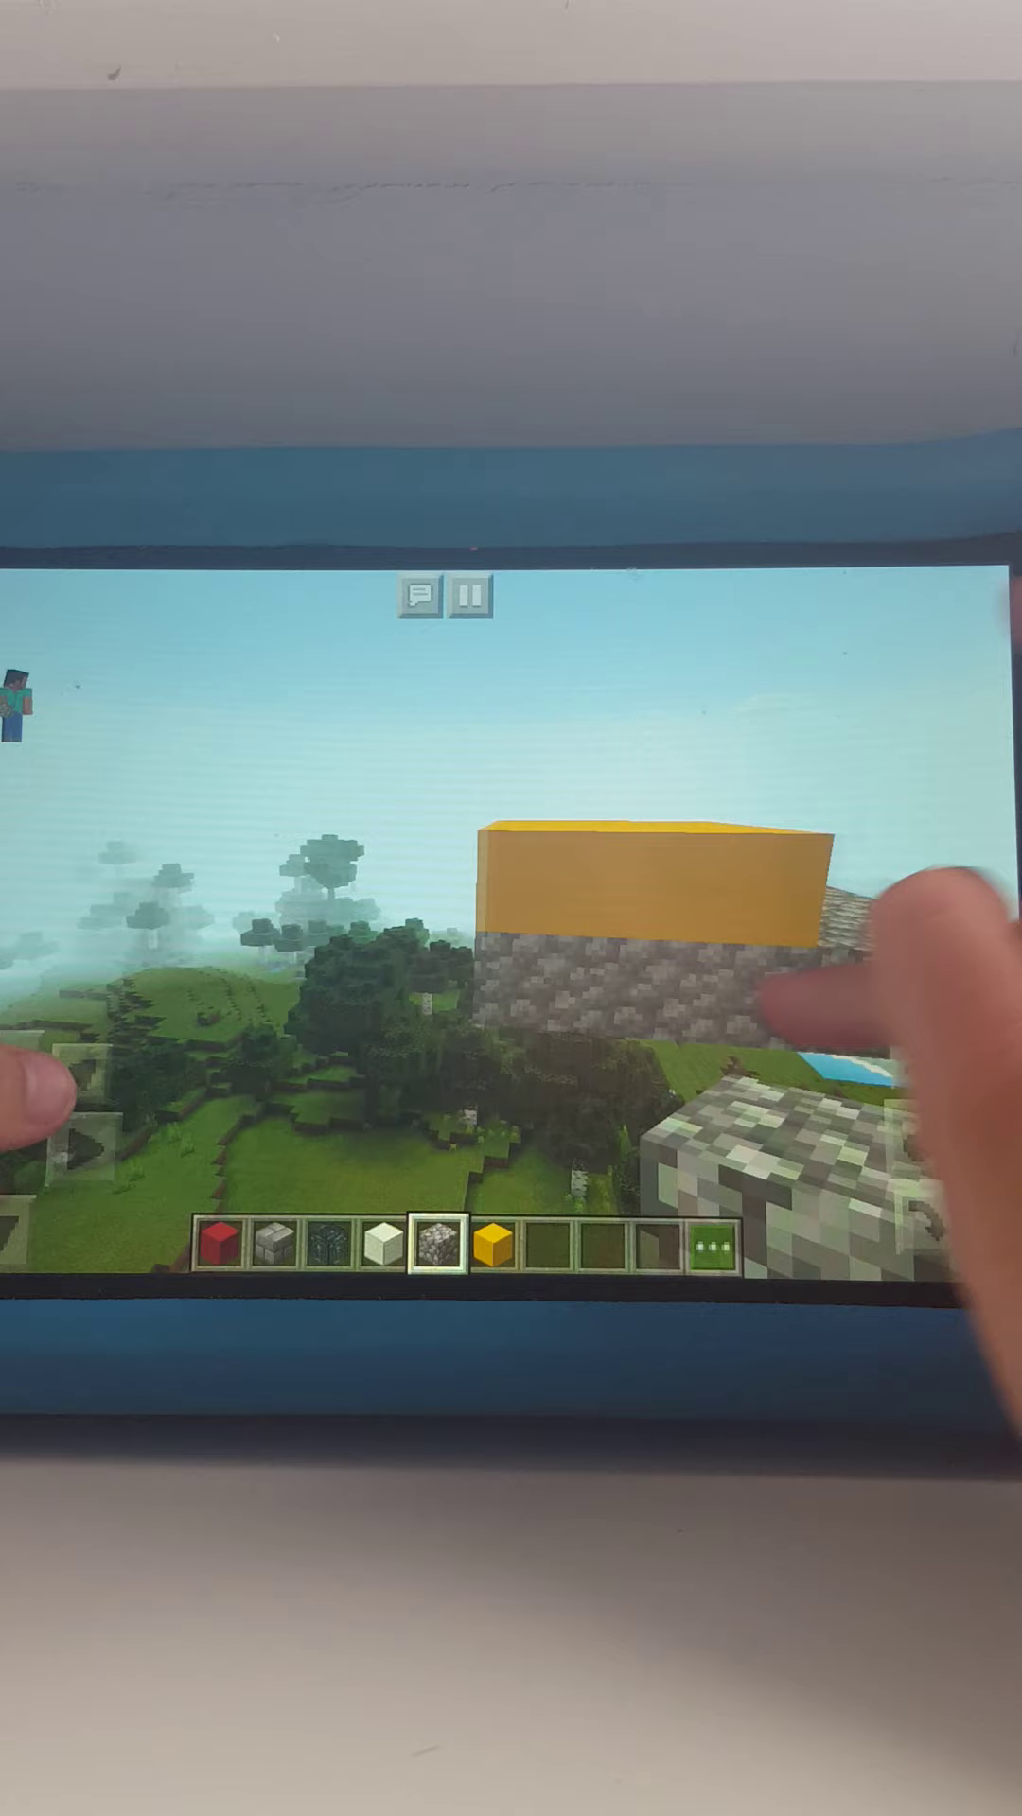
mouse_move(774, 1001)
left_mouse_down()
mouse_move(832, 1034)
mouse_move(789, 974)
mouse_move(832, 973)
mouse_move(596, 915)
left_mouse_up()
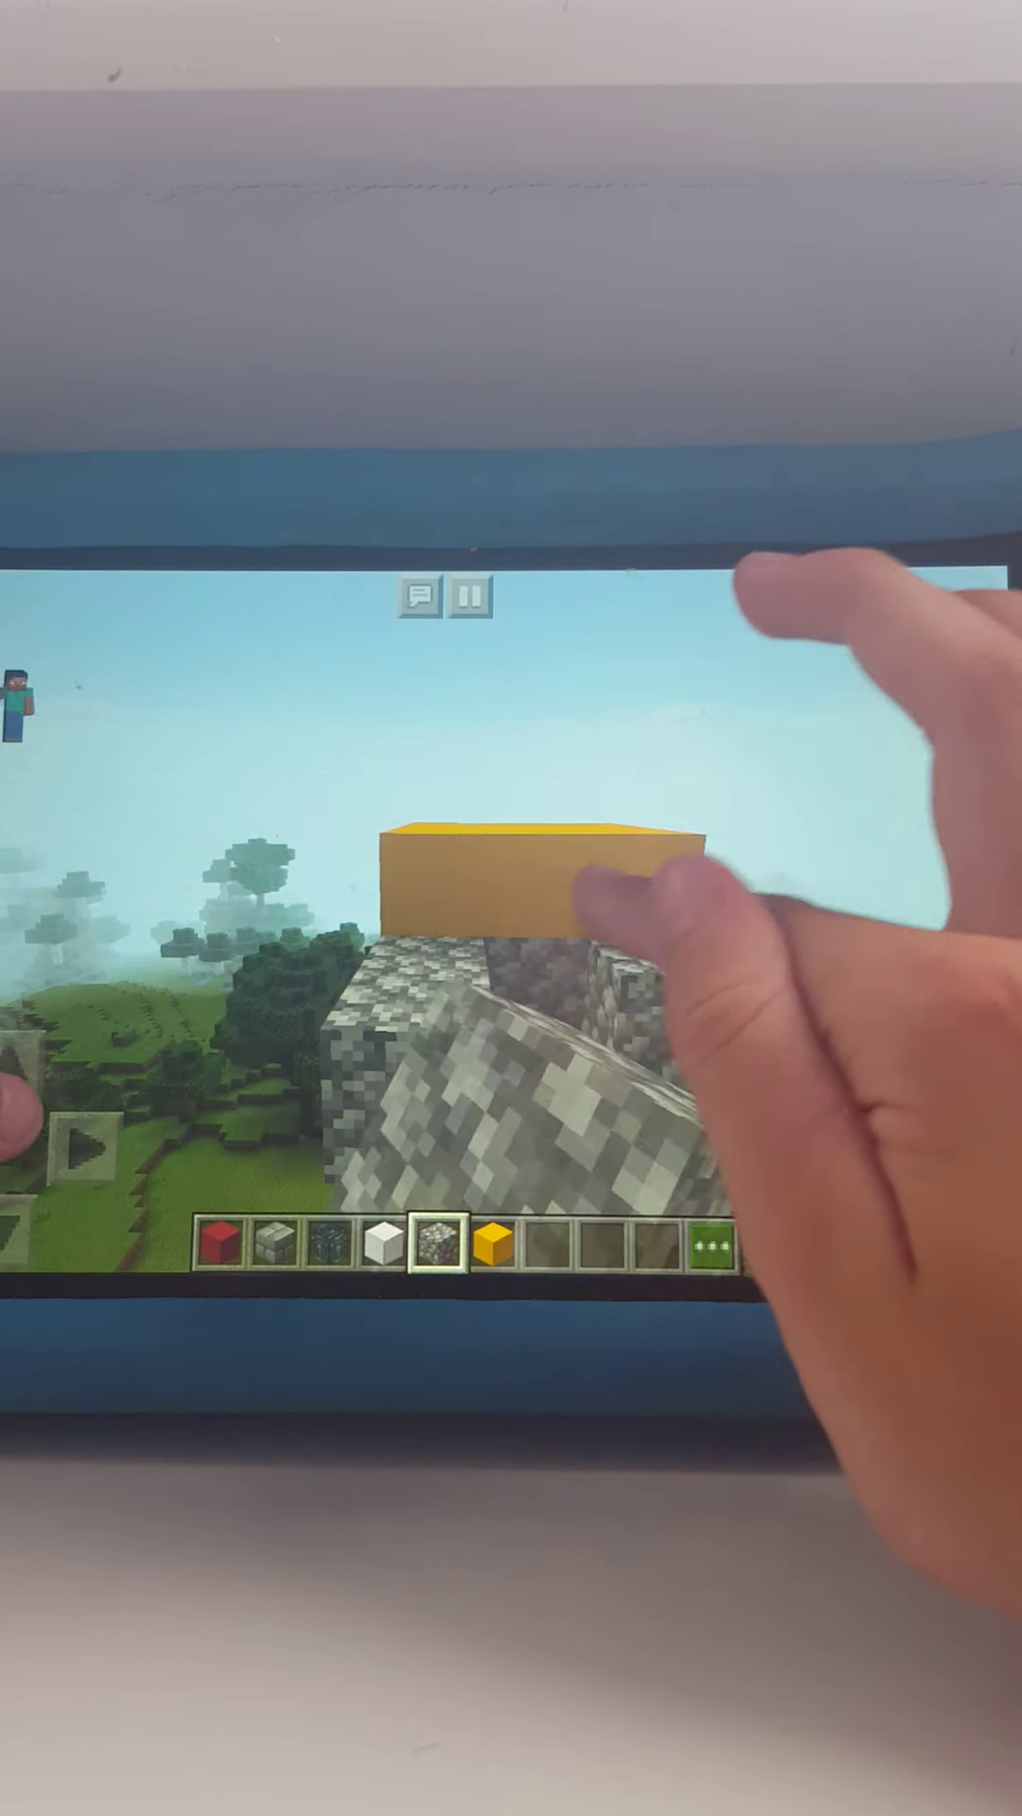
left_click_drag(631, 1170, 624, 1065)
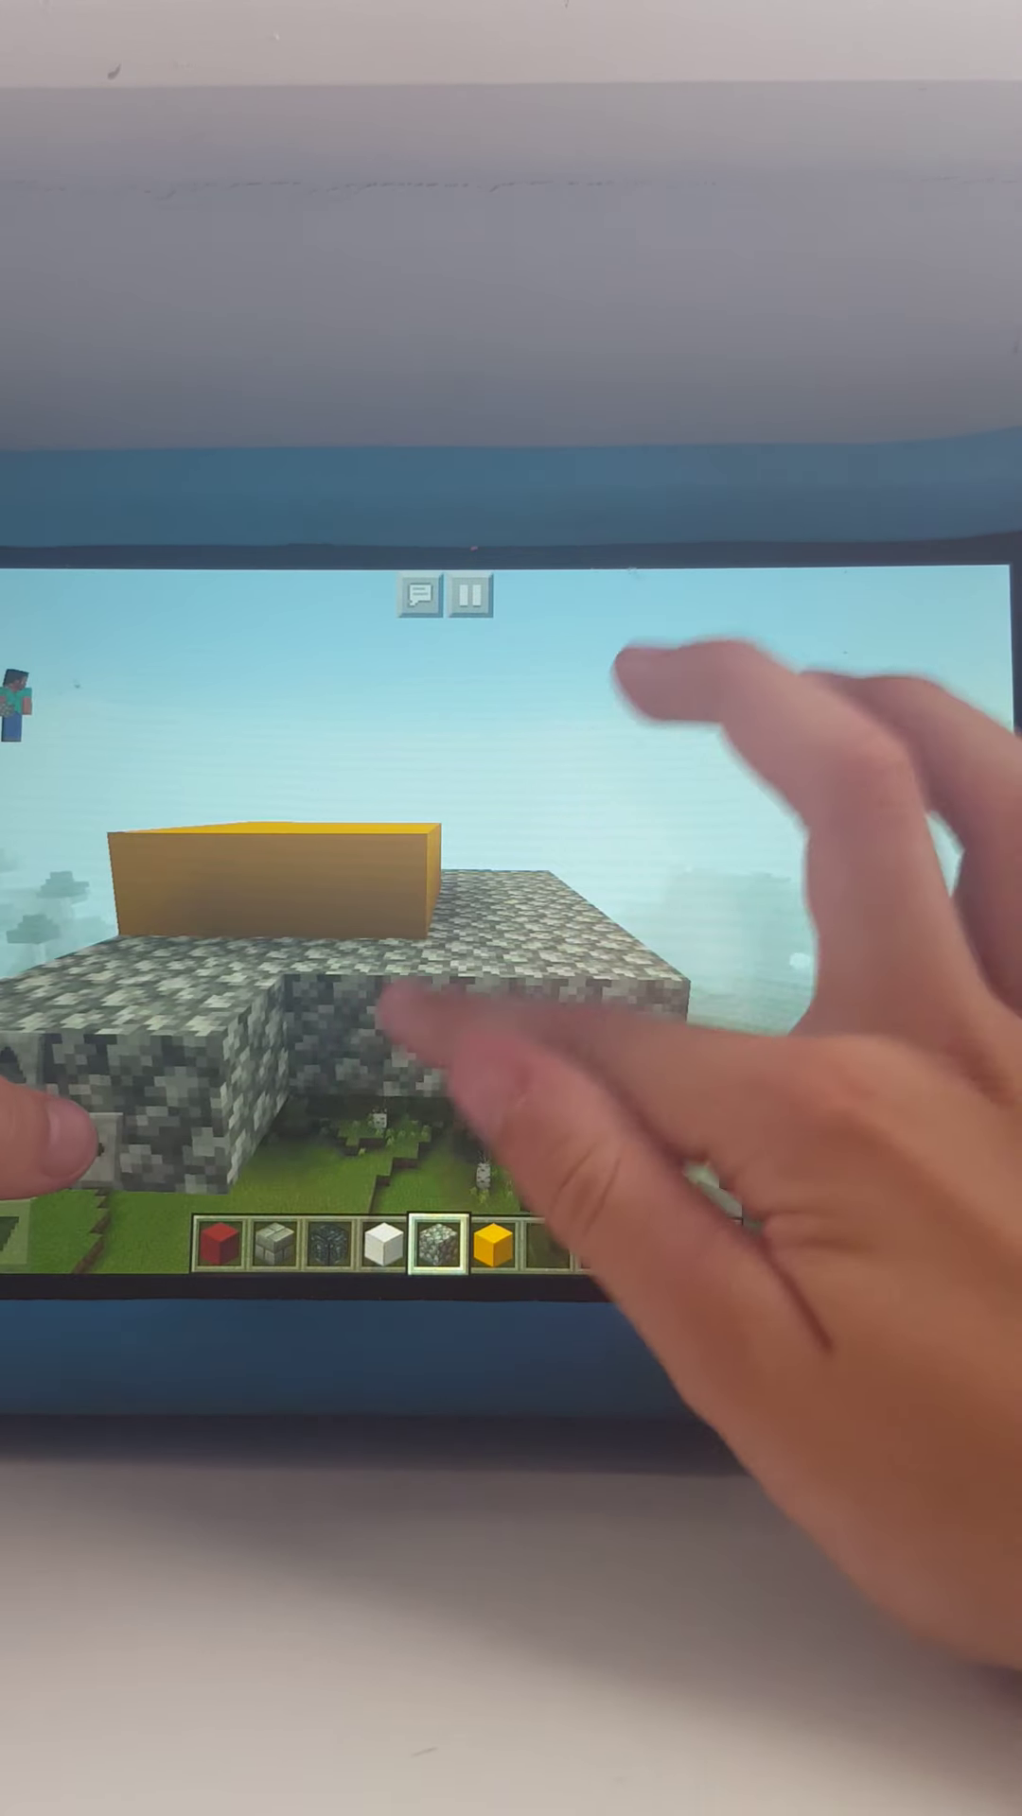
left_click(624, 1072)
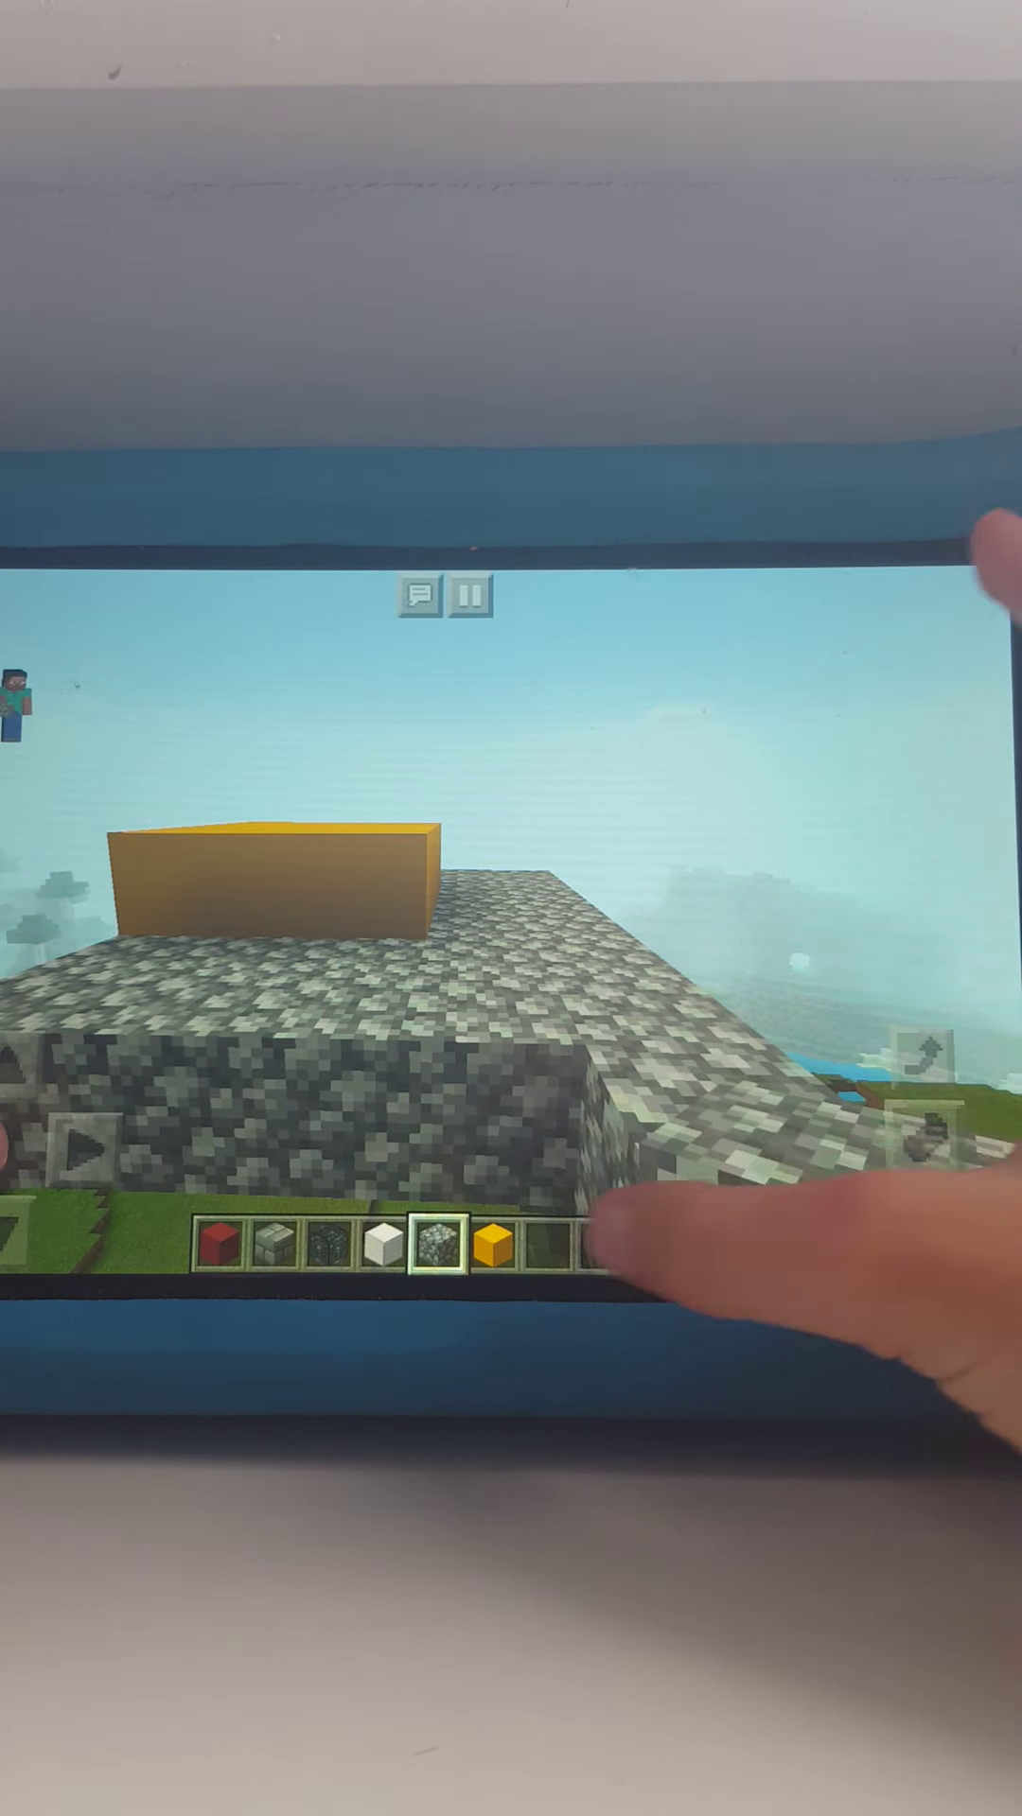
Start laying yellow concrete blocks on top of the cobblestone base.
left_click(492, 1243)
left_click(682, 1149)
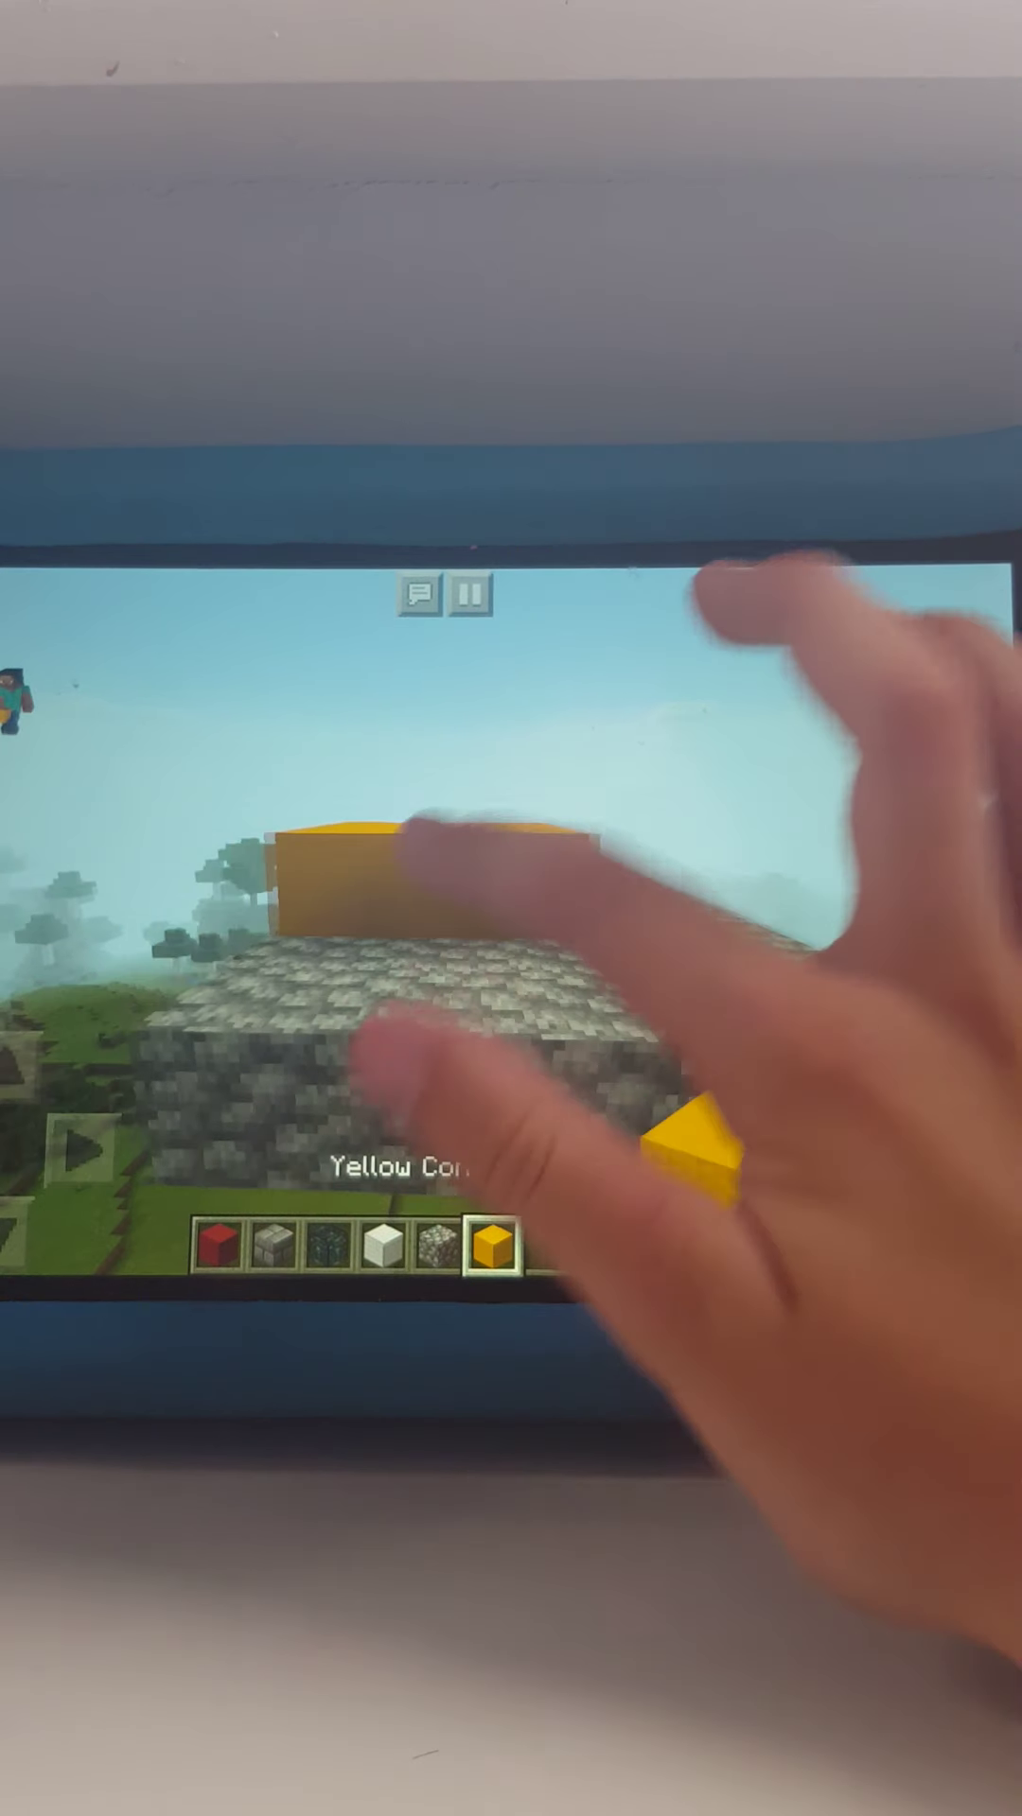
left_click(425, 932)
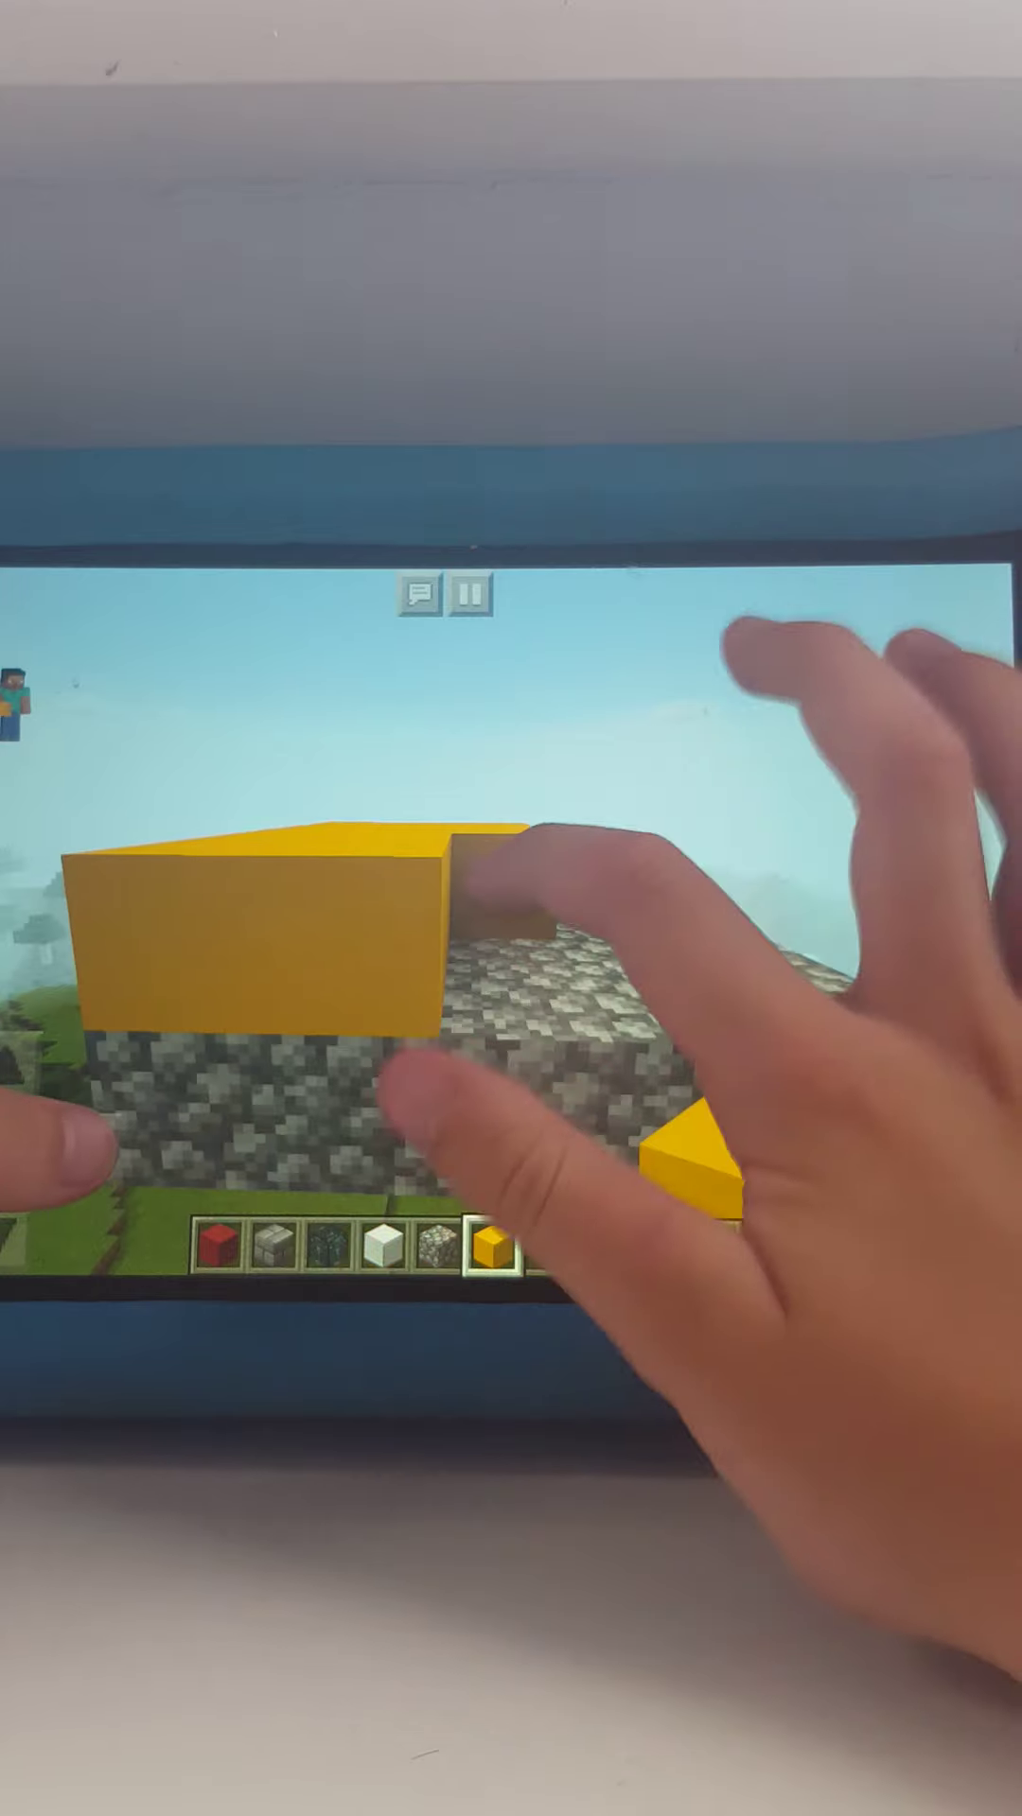
left_click_drag(468, 965, 795, 1065)
mouse_move(716, 1057)
left_mouse_down()
mouse_move(690, 1075)
mouse_move(737, 1107)
left_mouse_up()
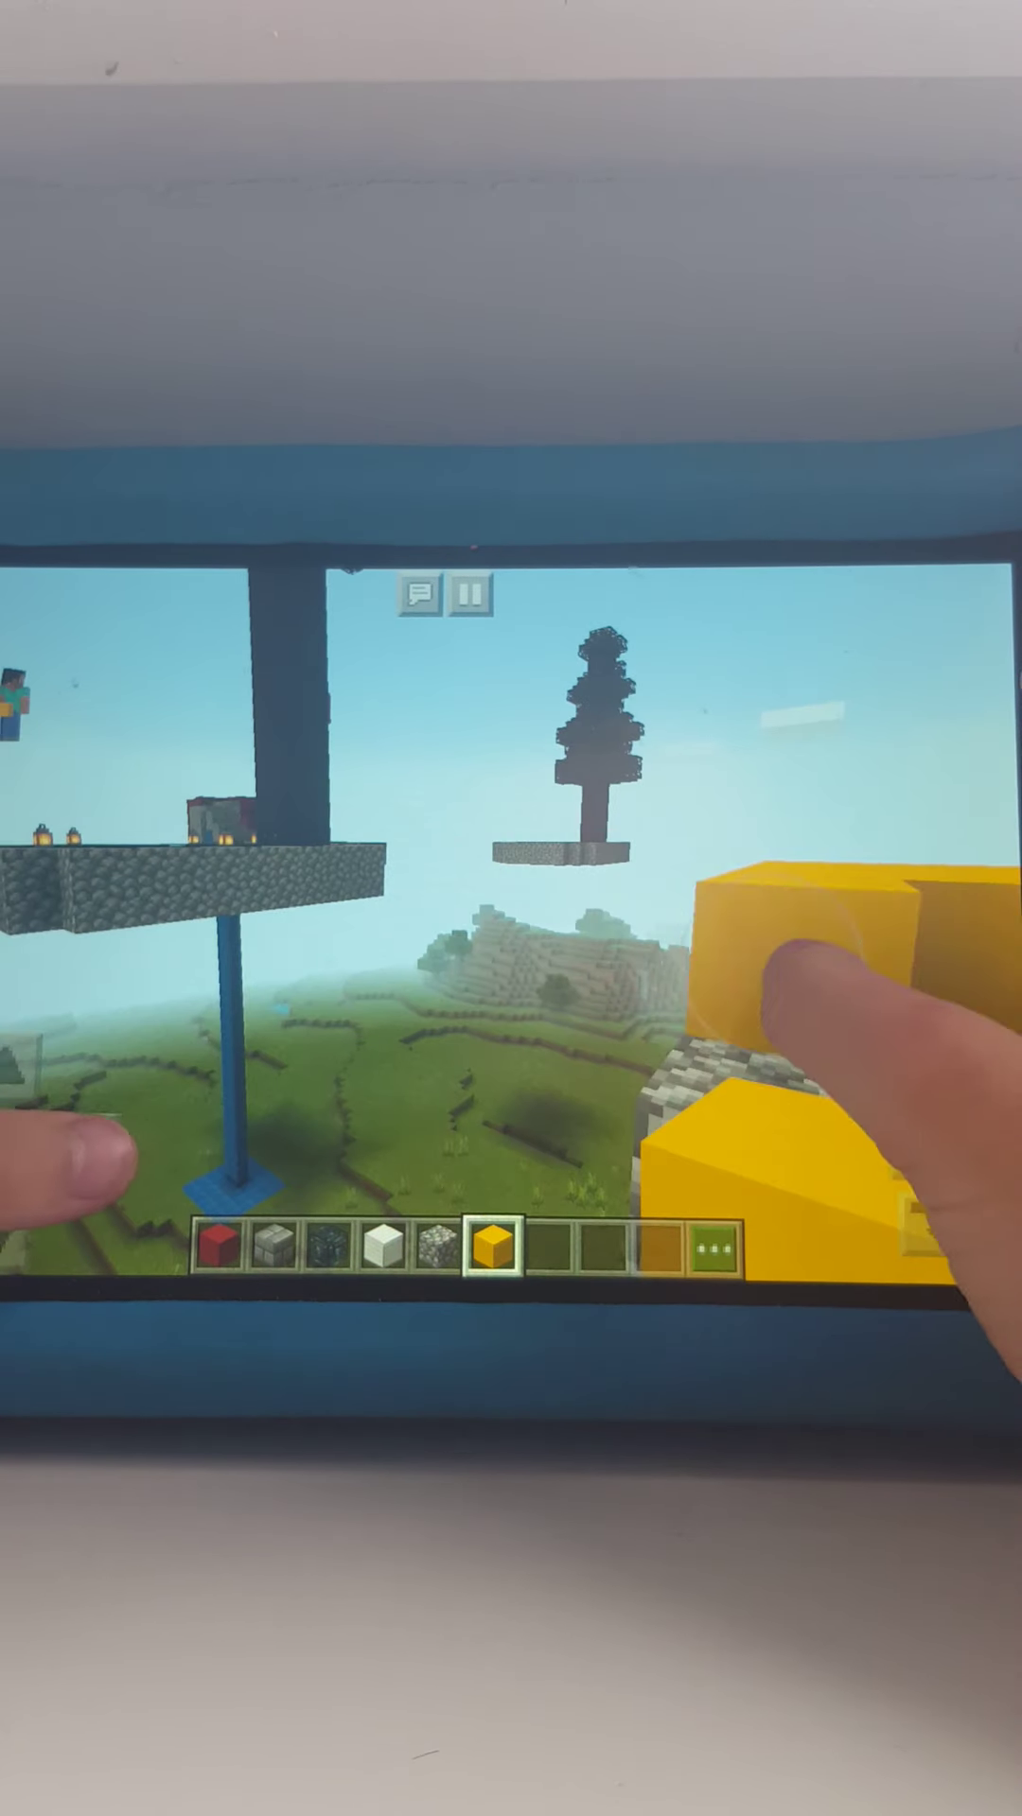
left_click_drag(795, 979, 730, 1095)
Fill the remaining gaps so yellow concrete covers the whole cobblestone top.
left_click_drag(648, 789, 653, 851)
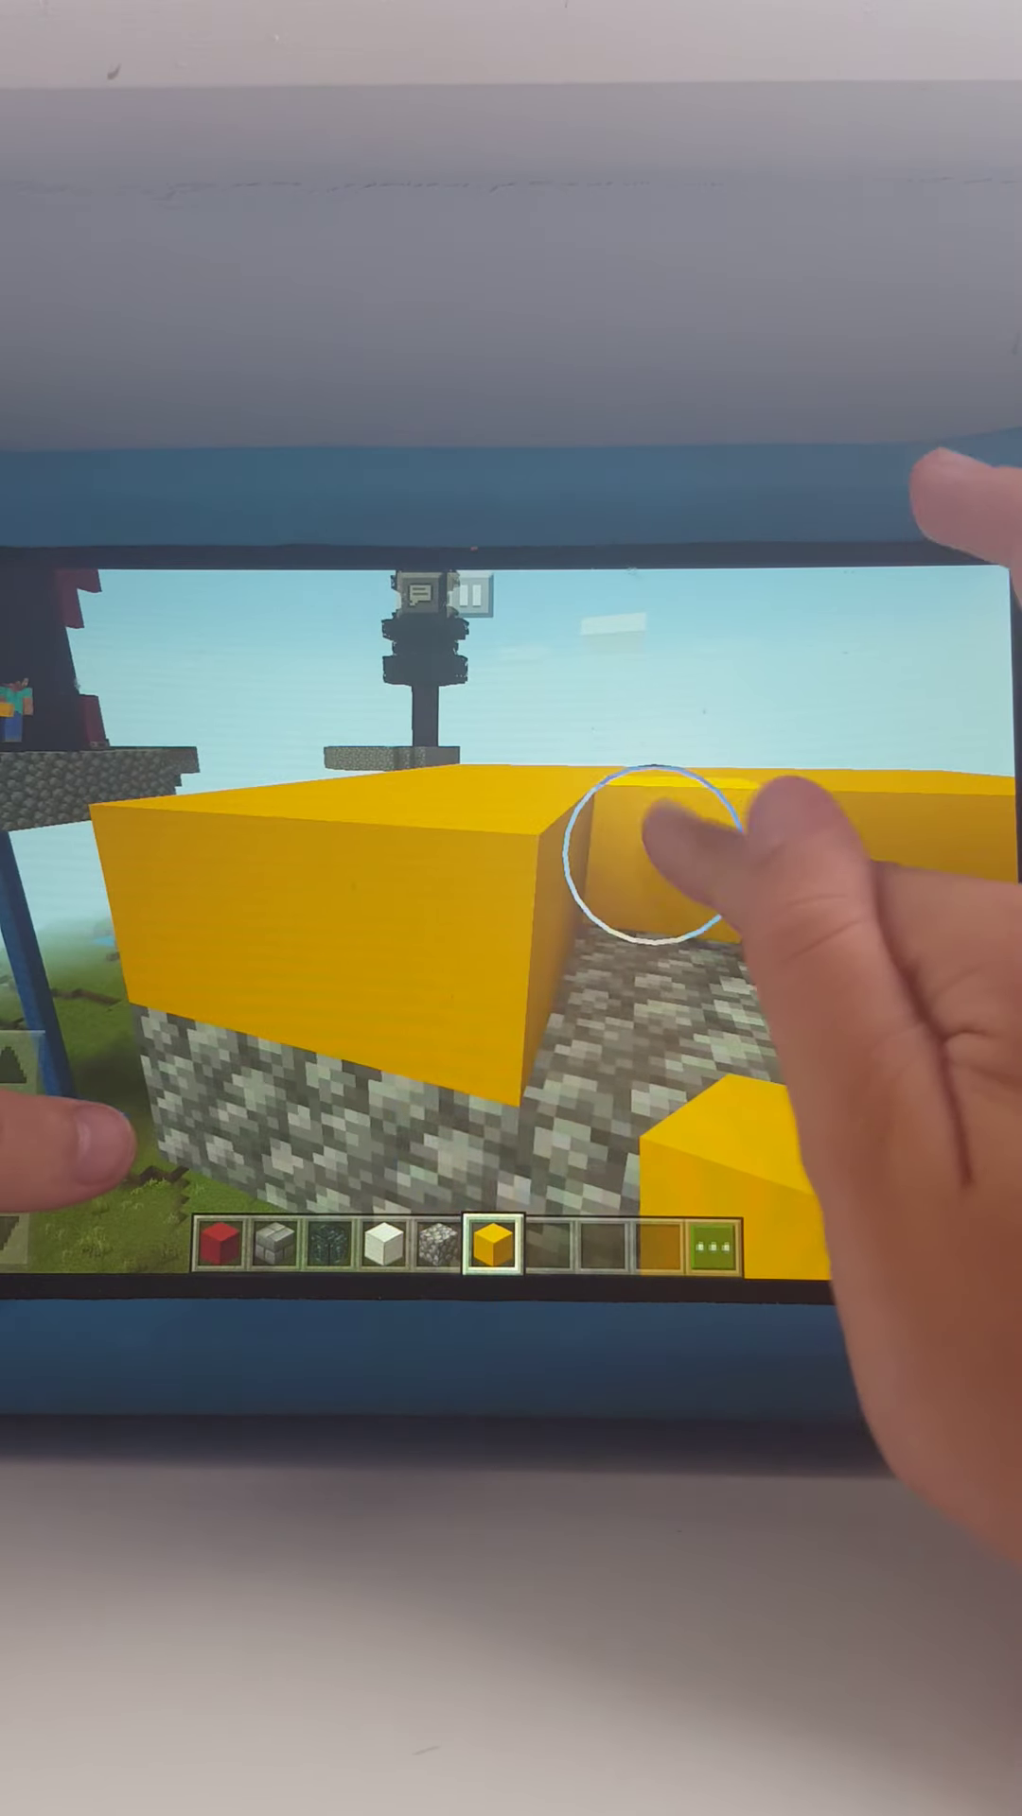
left_click(653, 852)
mouse_move(770, 833)
left_mouse_down()
mouse_move(778, 959)
mouse_move(669, 1094)
mouse_move(641, 777)
left_mouse_up()
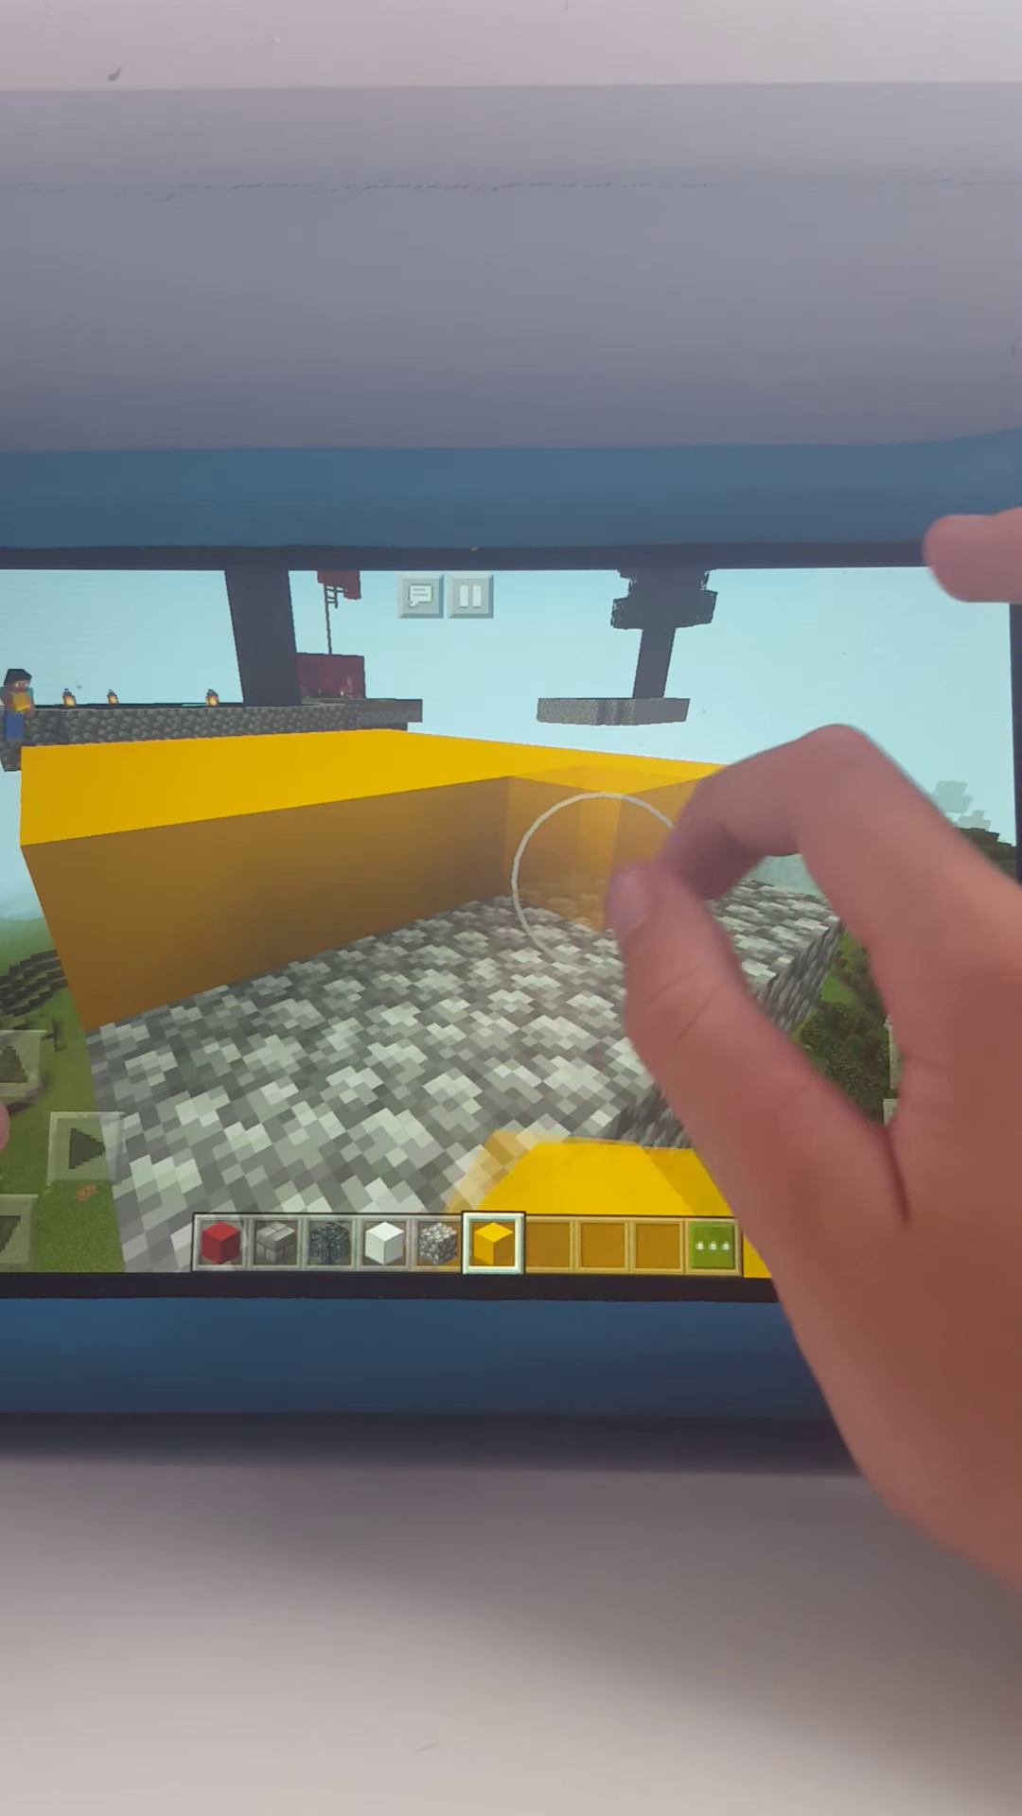
mouse_move(564, 863)
left_mouse_down()
mouse_move(426, 948)
mouse_move(364, 961)
mouse_move(457, 1016)
left_mouse_up()
left_click(602, 1245)
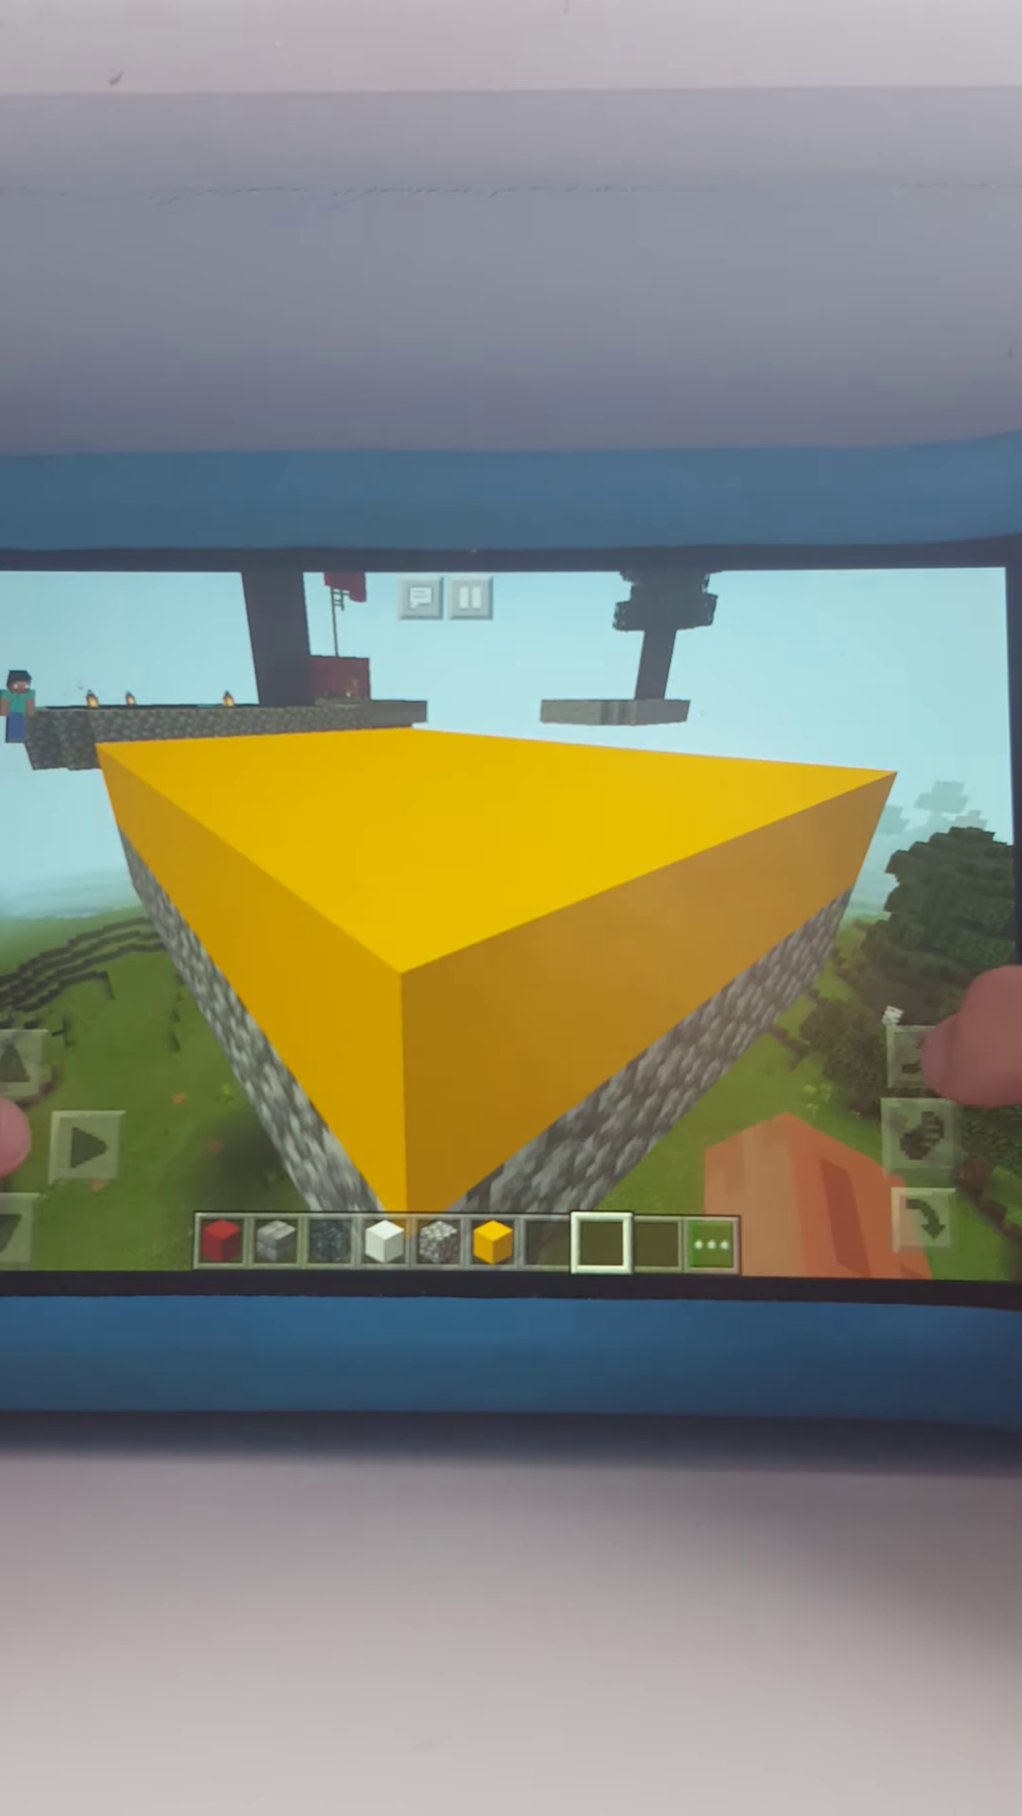
mouse_move(851, 1248)
left_mouse_down()
mouse_move(816, 1056)
mouse_move(925, 1124)
left_mouse_up()
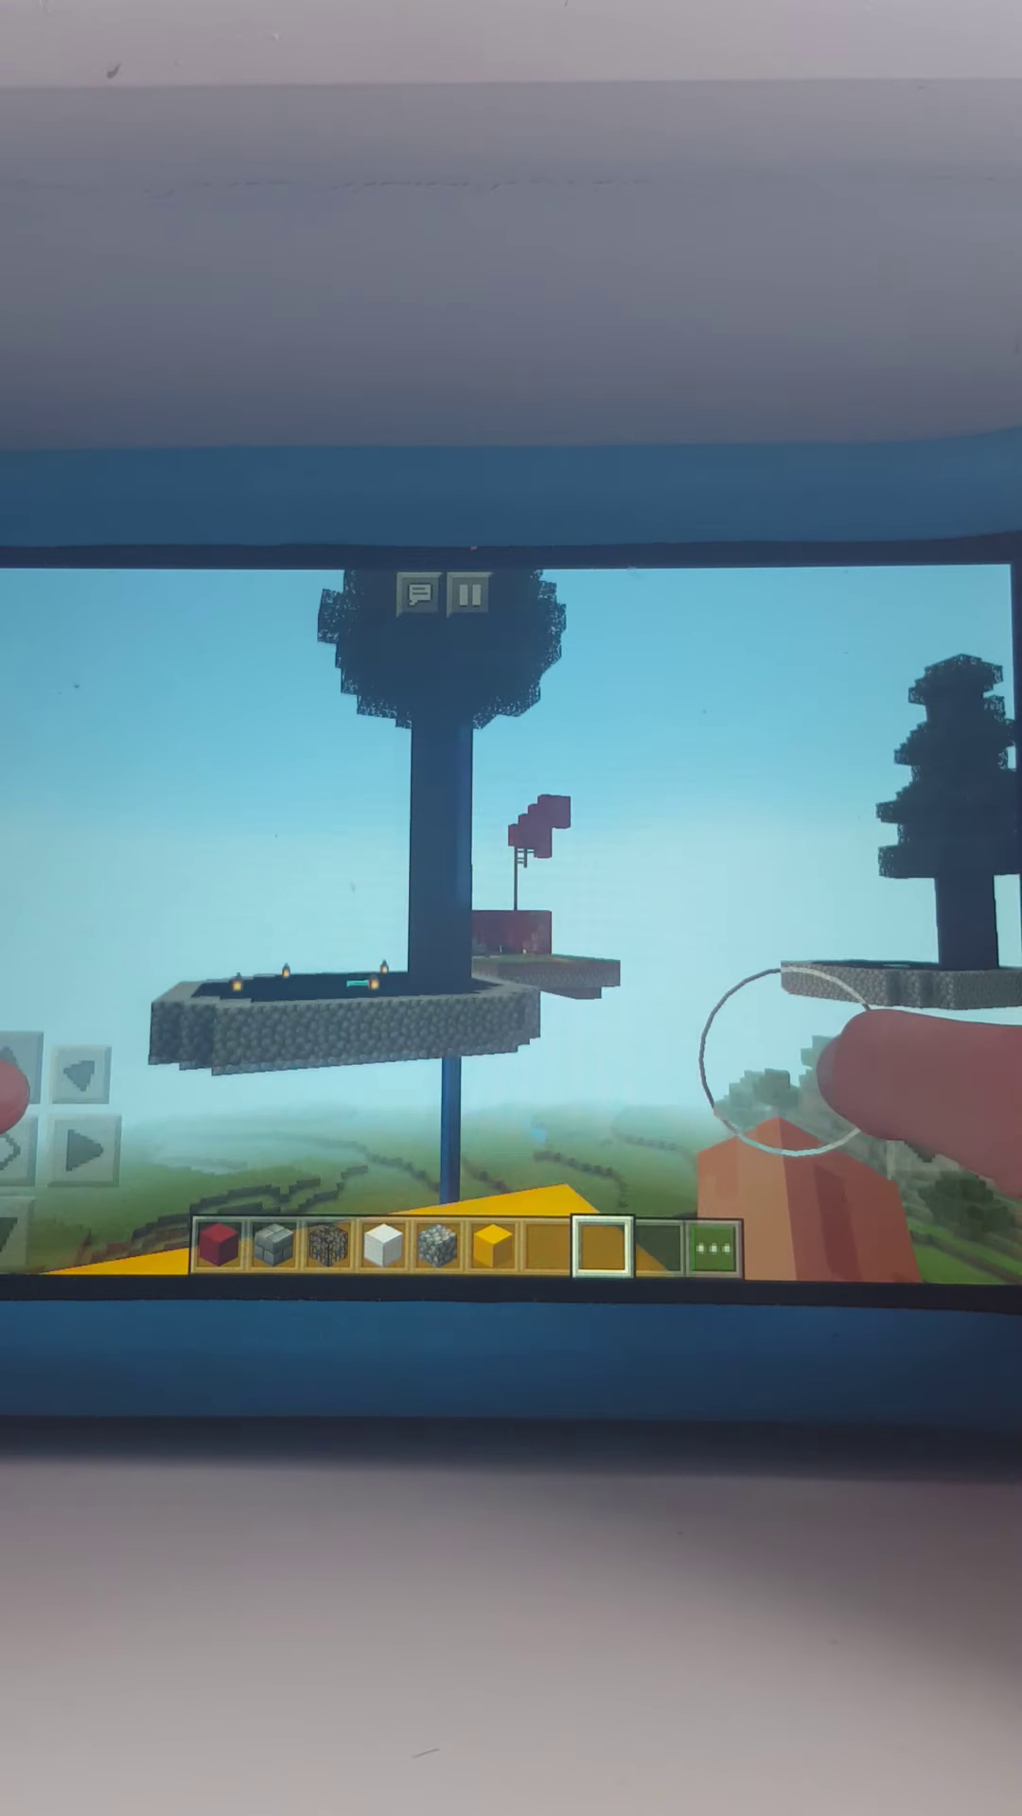
Stack yellow concrete blocks on the platform to start the pillar.
mouse_move(774, 1061)
left_mouse_down()
mouse_move(823, 1100)
mouse_move(811, 1074)
mouse_move(752, 1093)
left_mouse_up()
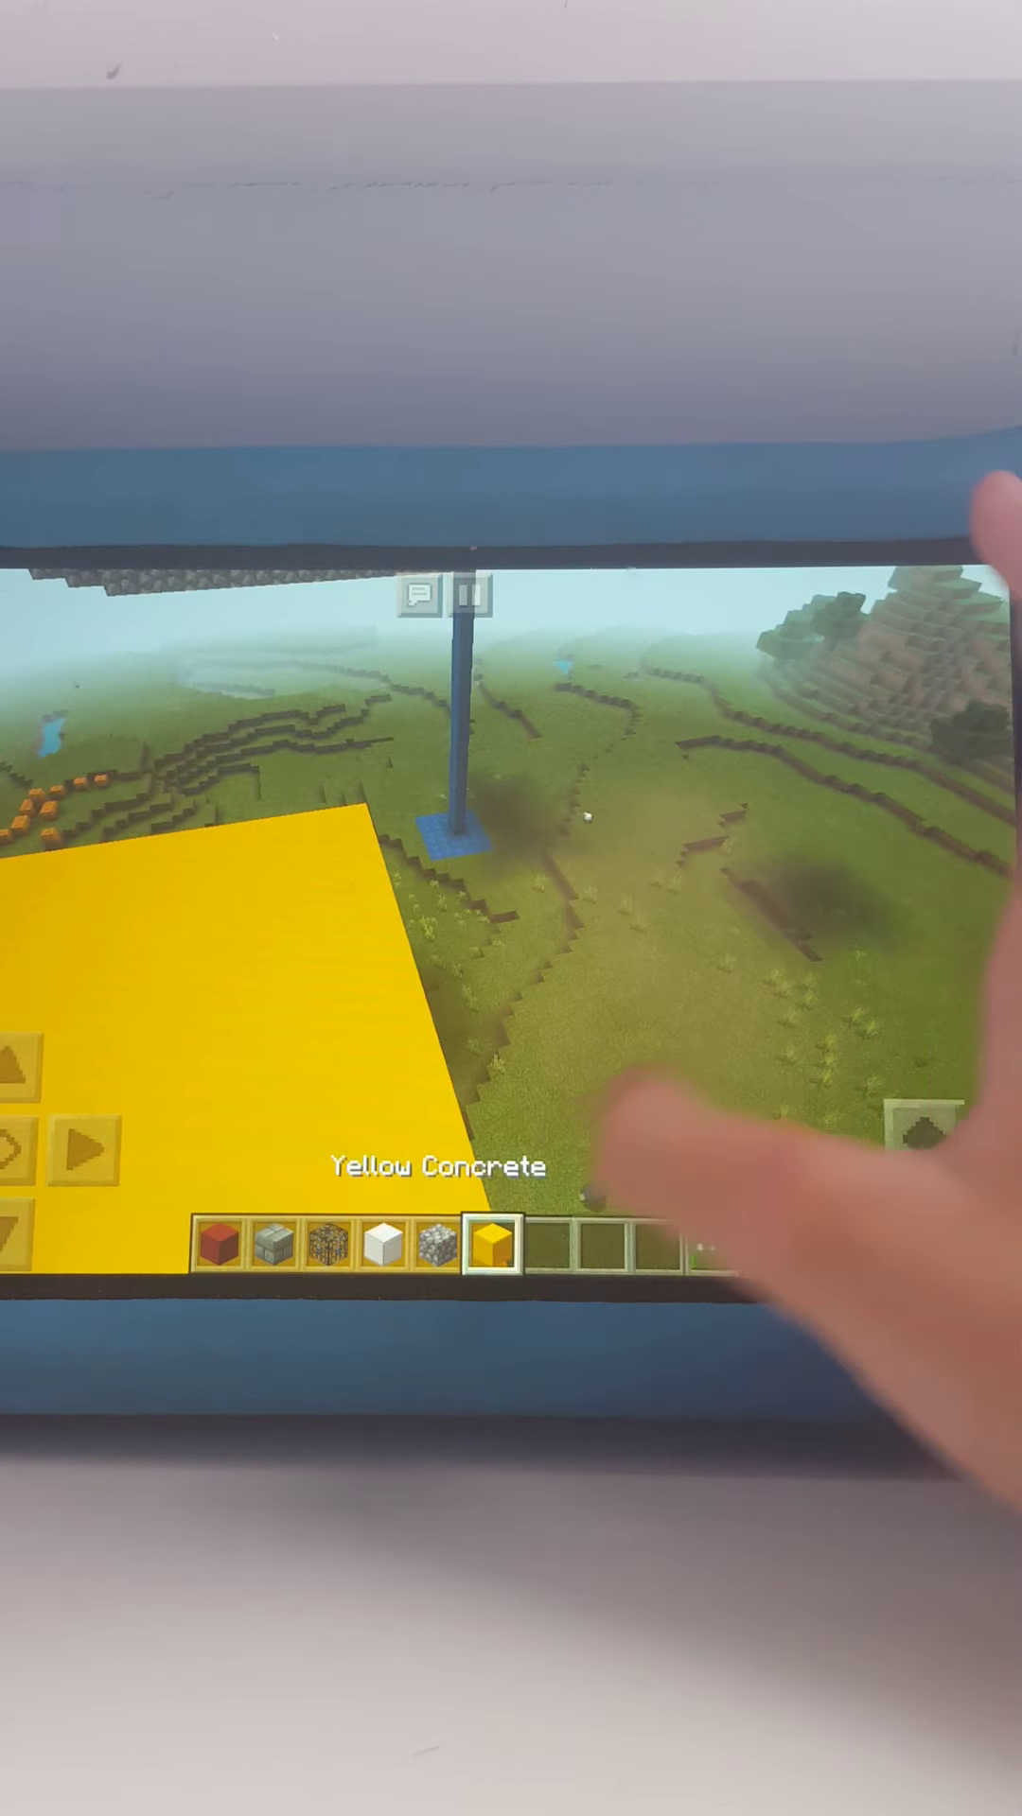
mouse_move(652, 965)
left_mouse_down()
mouse_move(568, 993)
mouse_move(609, 893)
mouse_move(744, 888)
mouse_move(601, 973)
left_mouse_up()
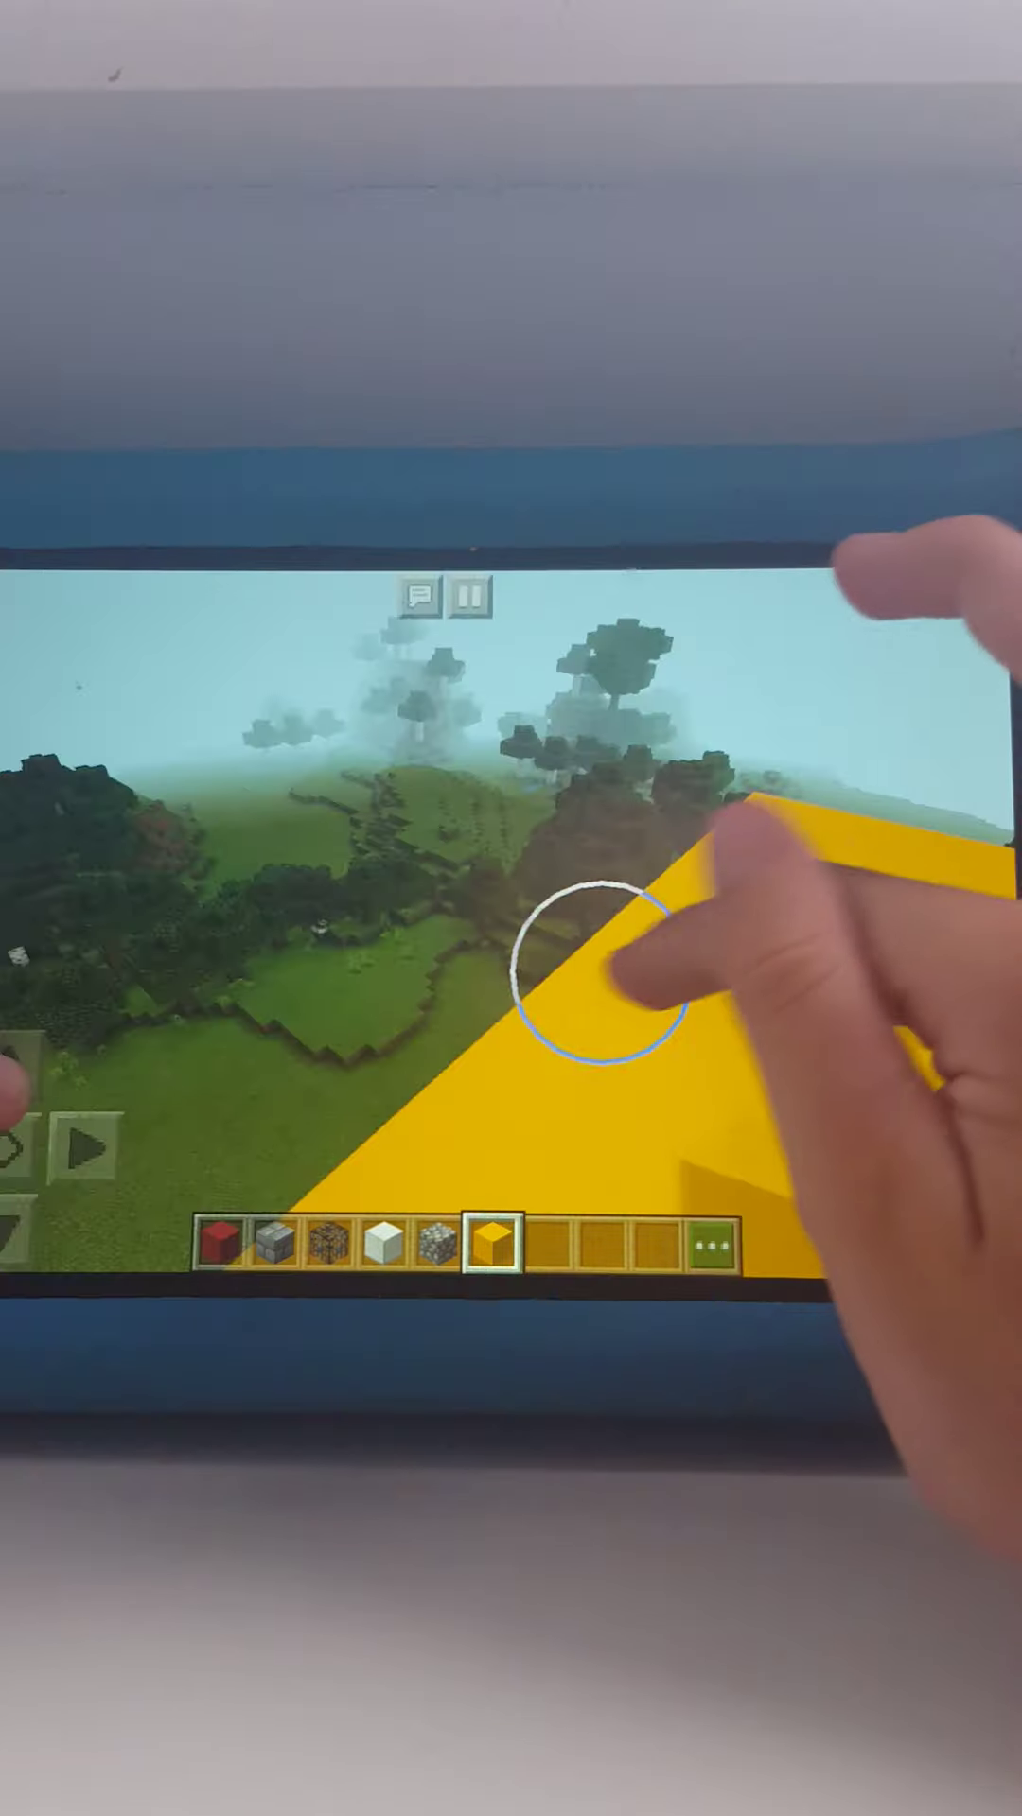
left_click(794, 1087)
mouse_move(794, 1088)
left_mouse_down()
mouse_move(809, 1093)
mouse_move(810, 1135)
mouse_move(667, 1221)
left_mouse_up()
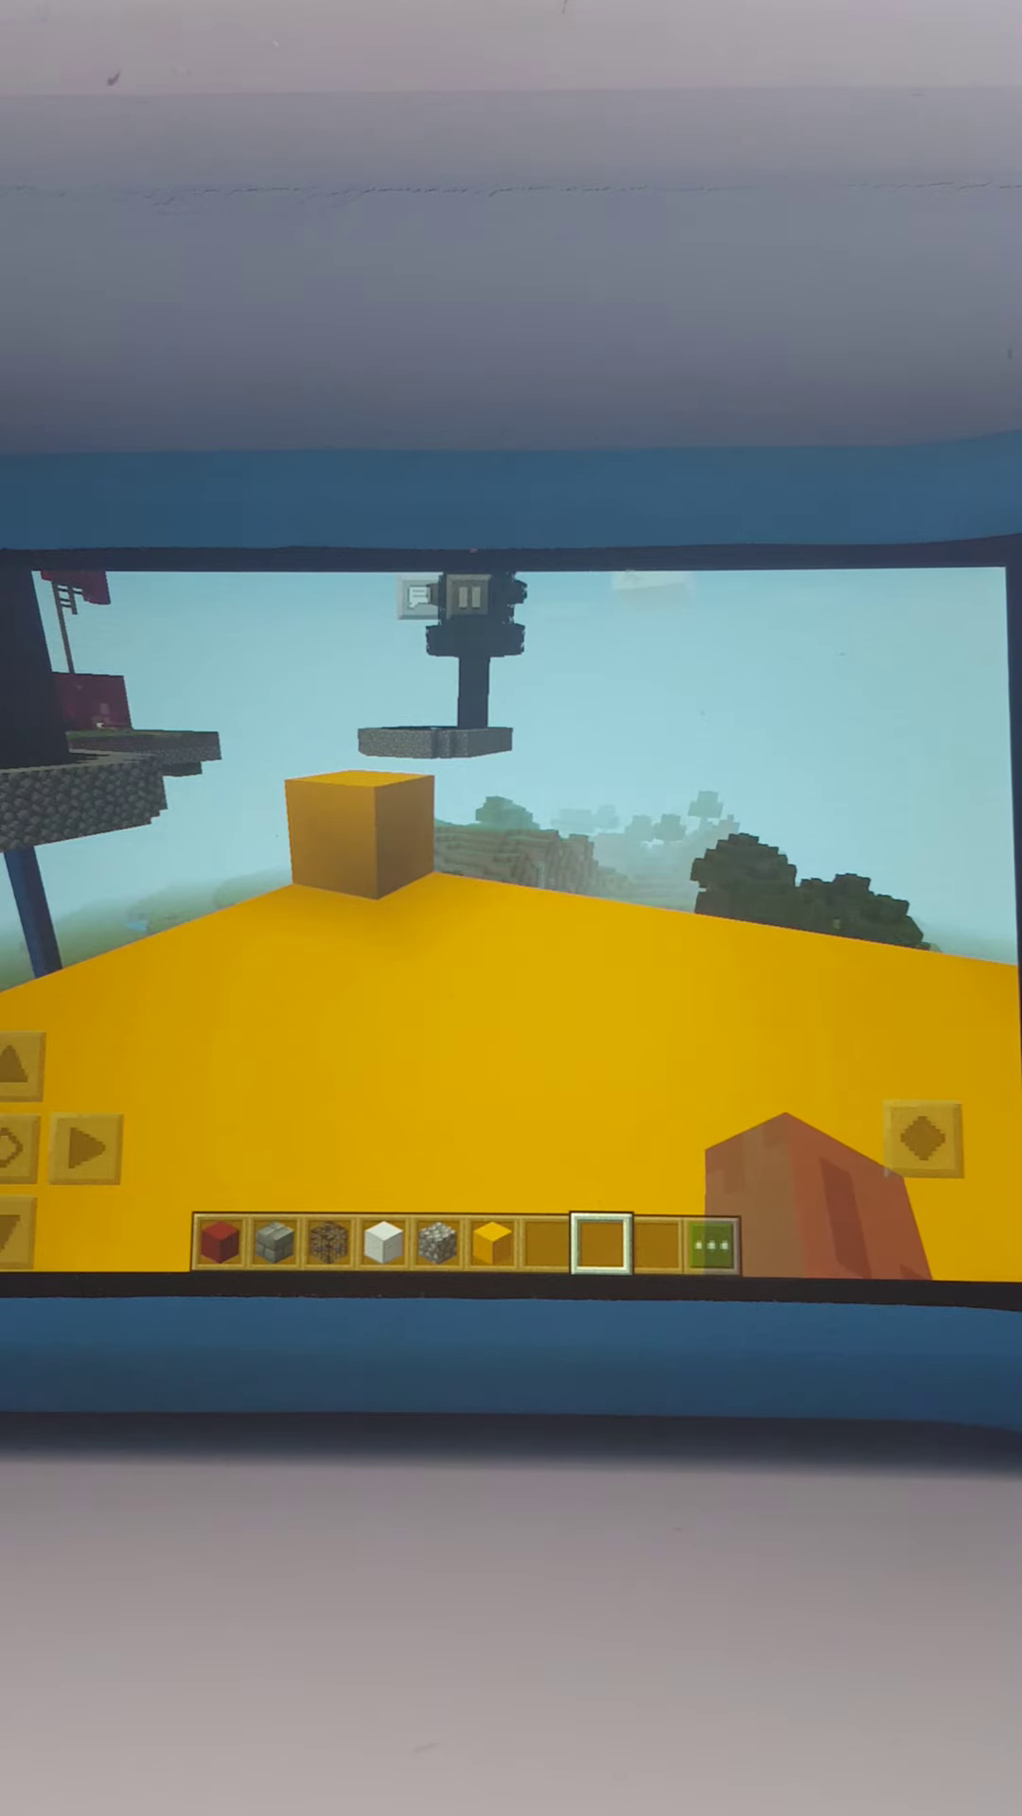
Extend two yellow concrete blocks sideways off the pillar top.
left_click_drag(770, 729, 770, 1094)
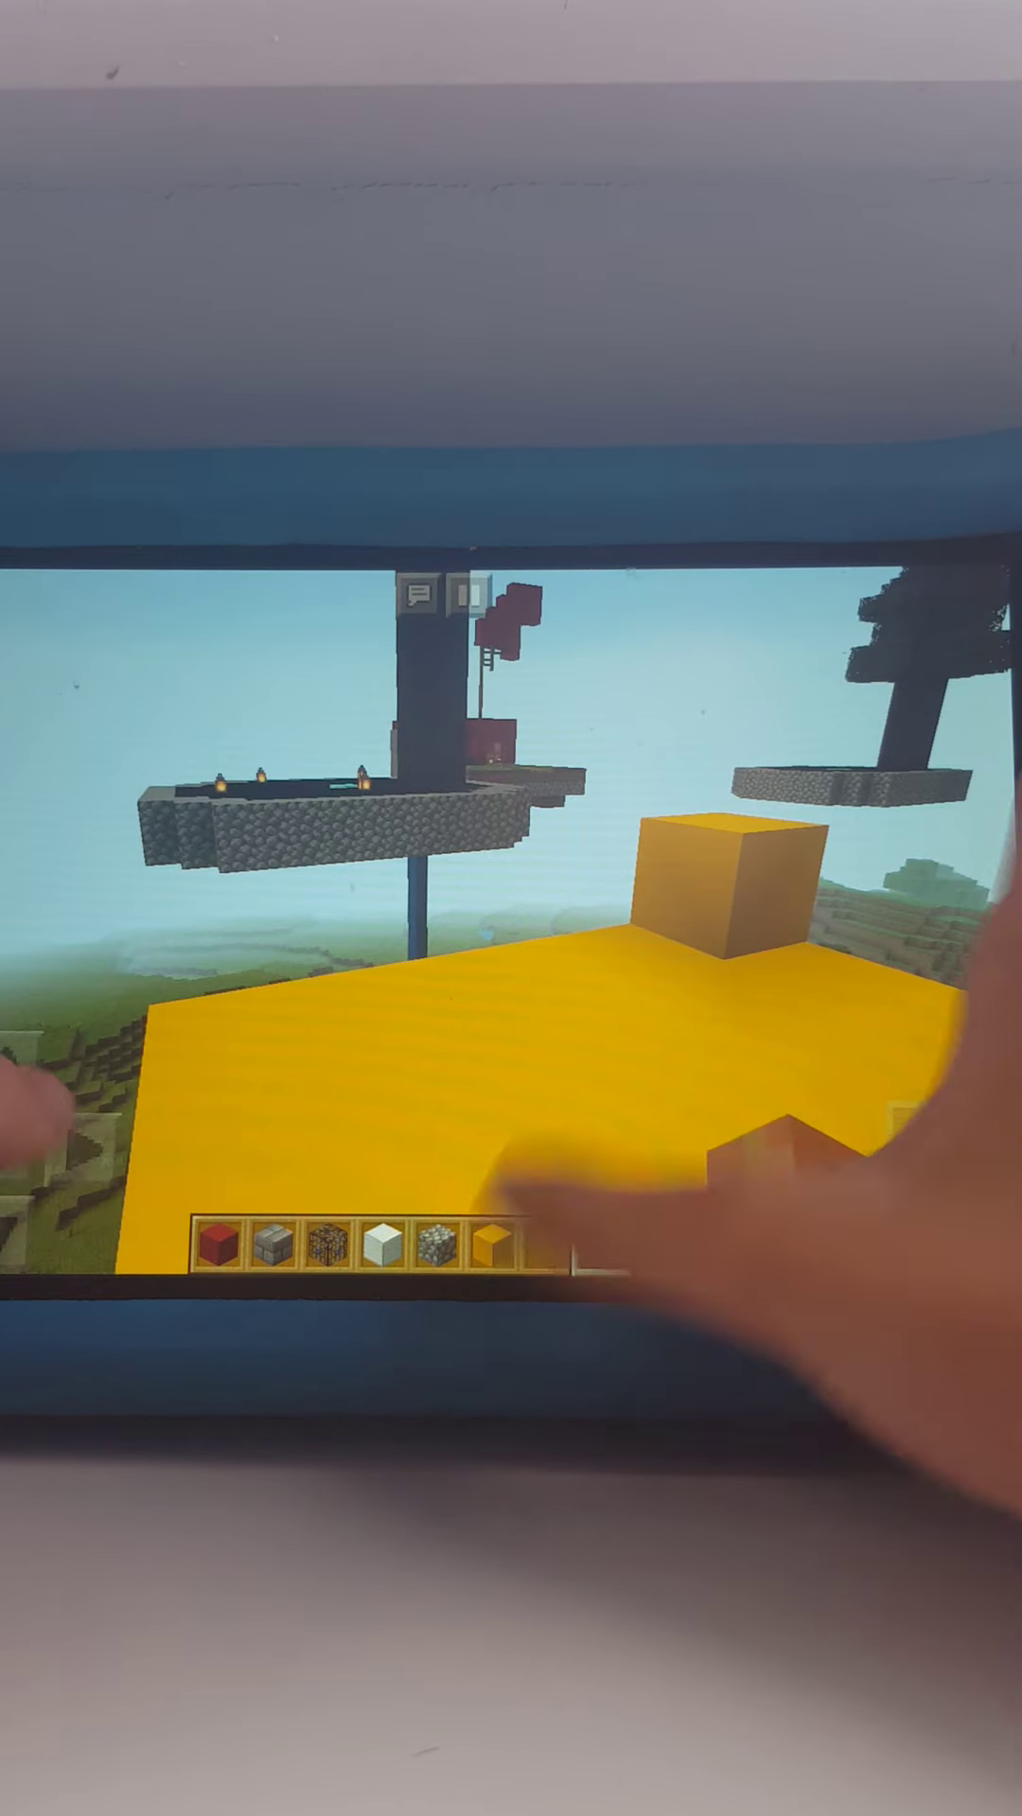
left_click(491, 1243)
left_click_drag(795, 909, 871, 851)
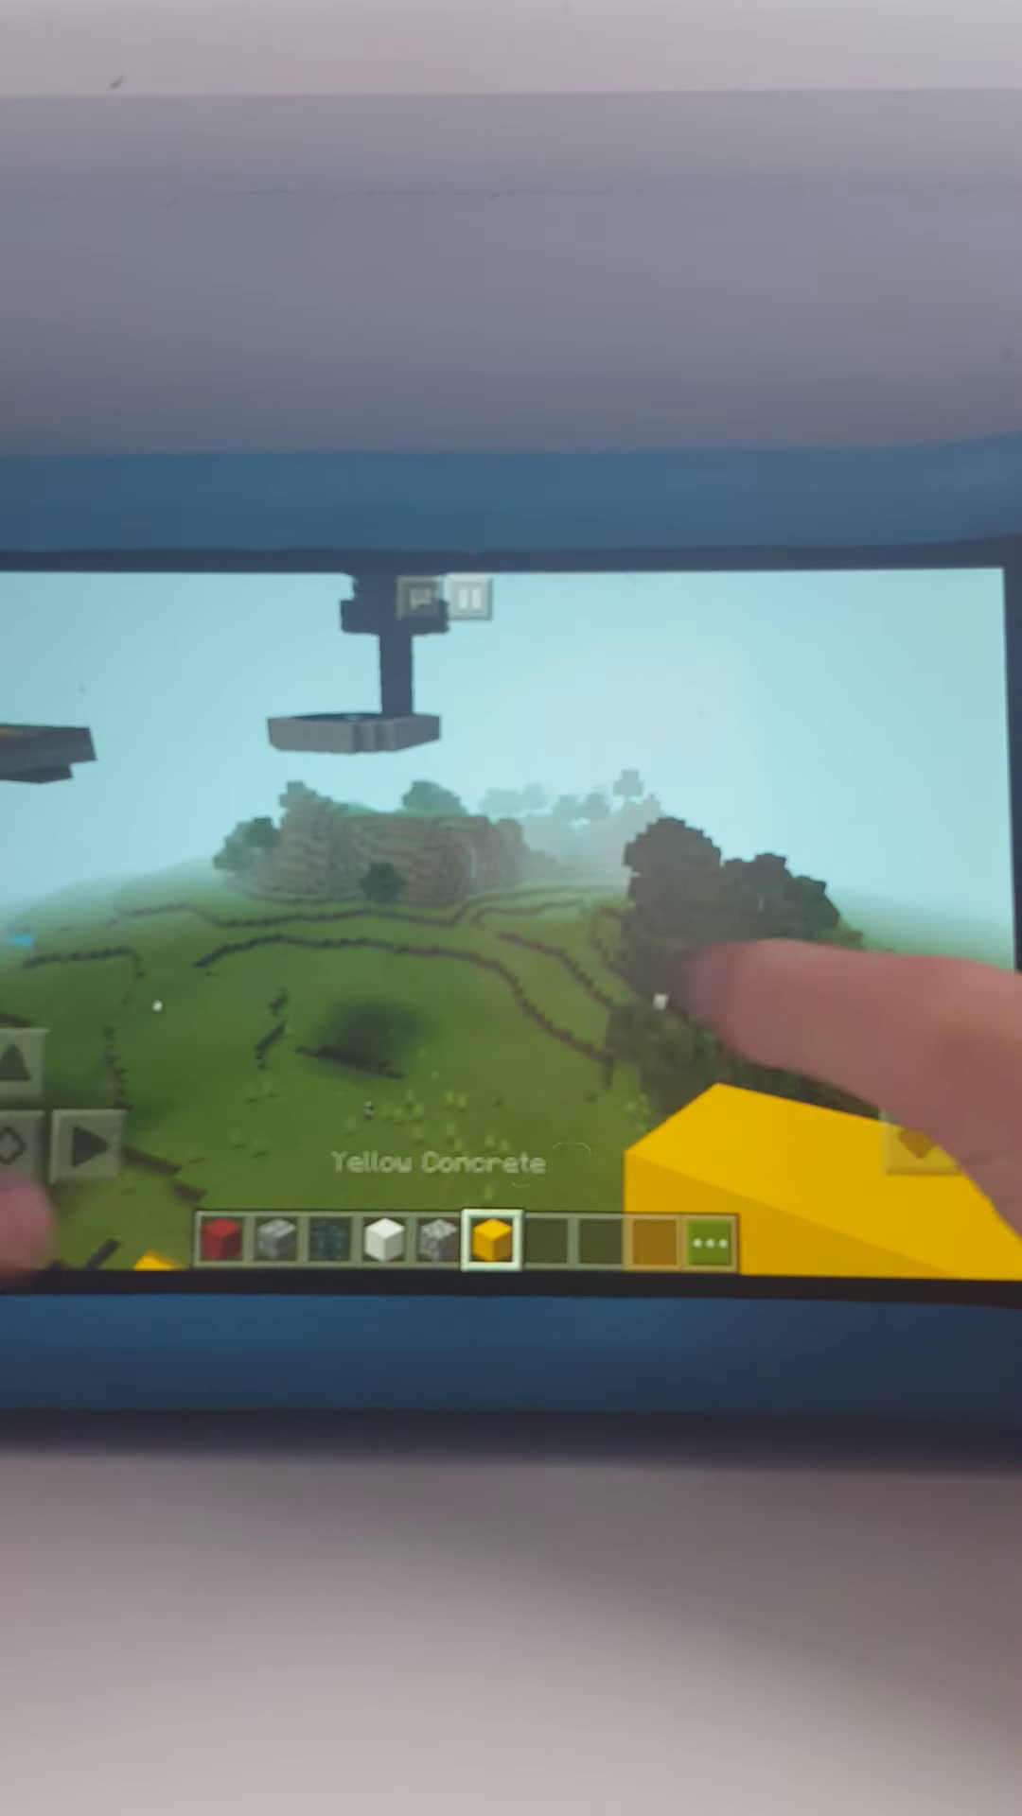
left_click_drag(771, 979, 681, 1099)
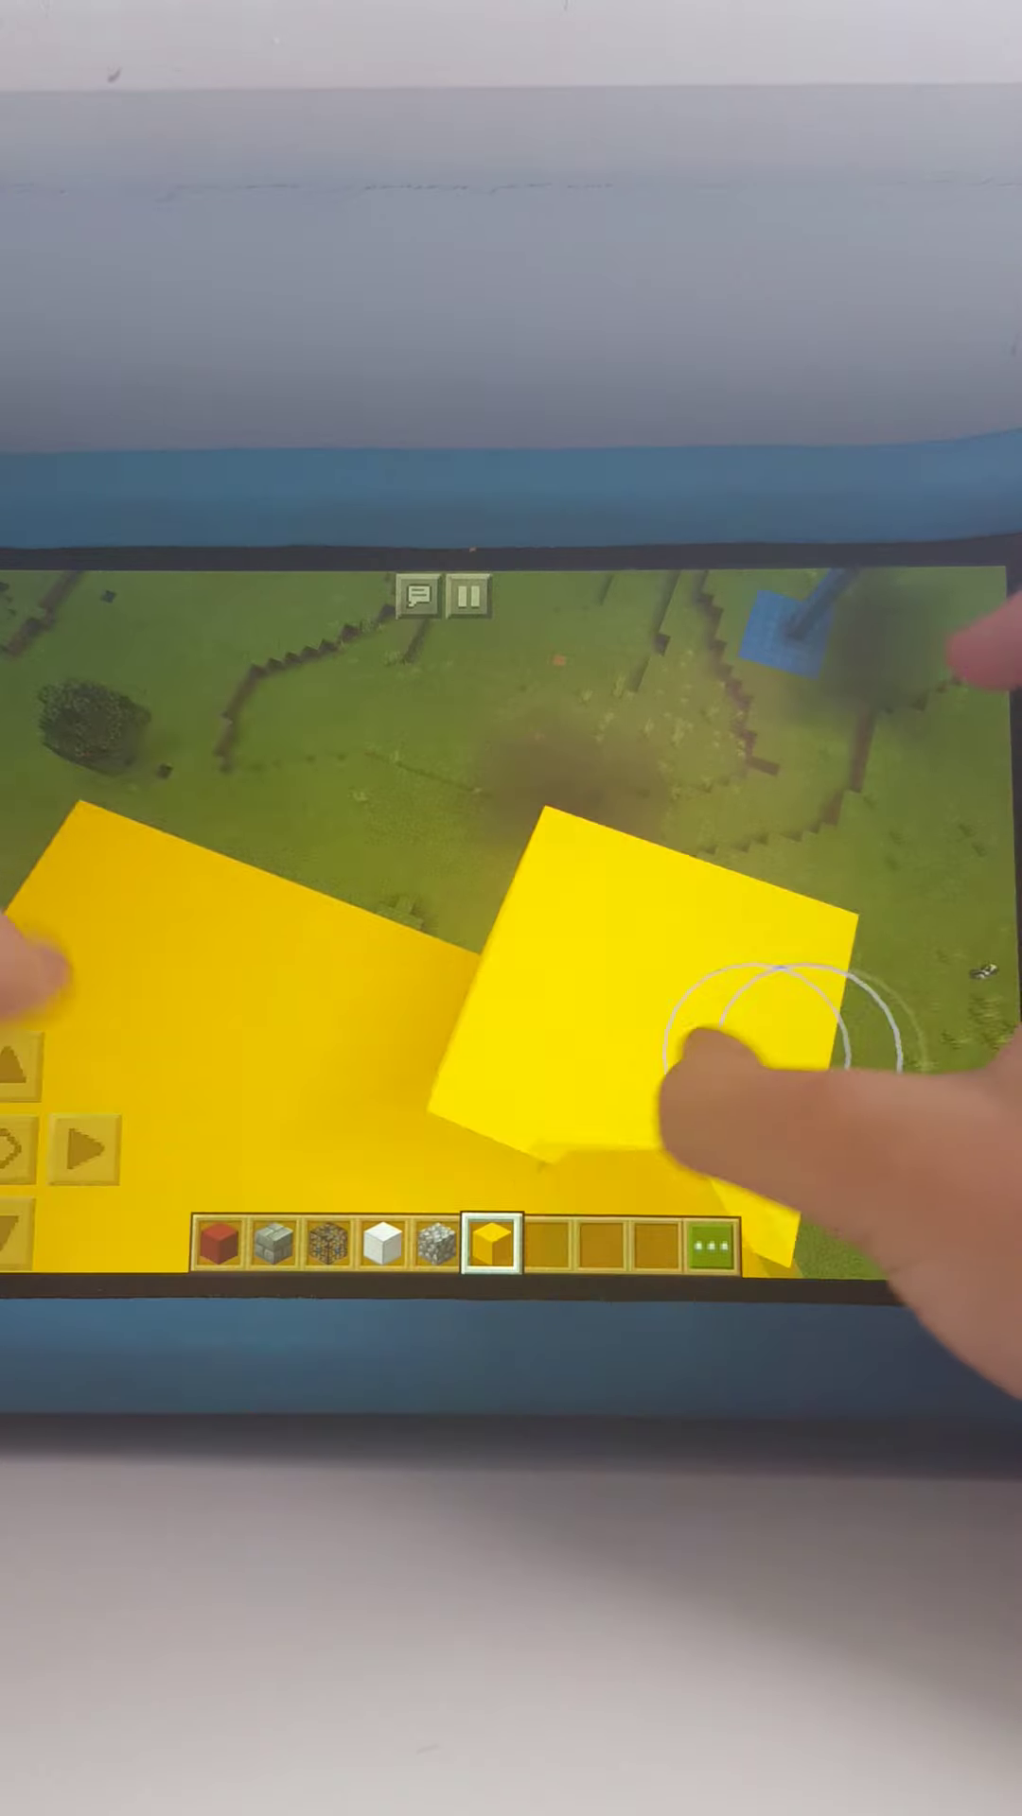
mouse_move(771, 1115)
left_mouse_down()
mouse_move(711, 1093)
mouse_move(722, 1006)
mouse_move(681, 908)
left_mouse_up()
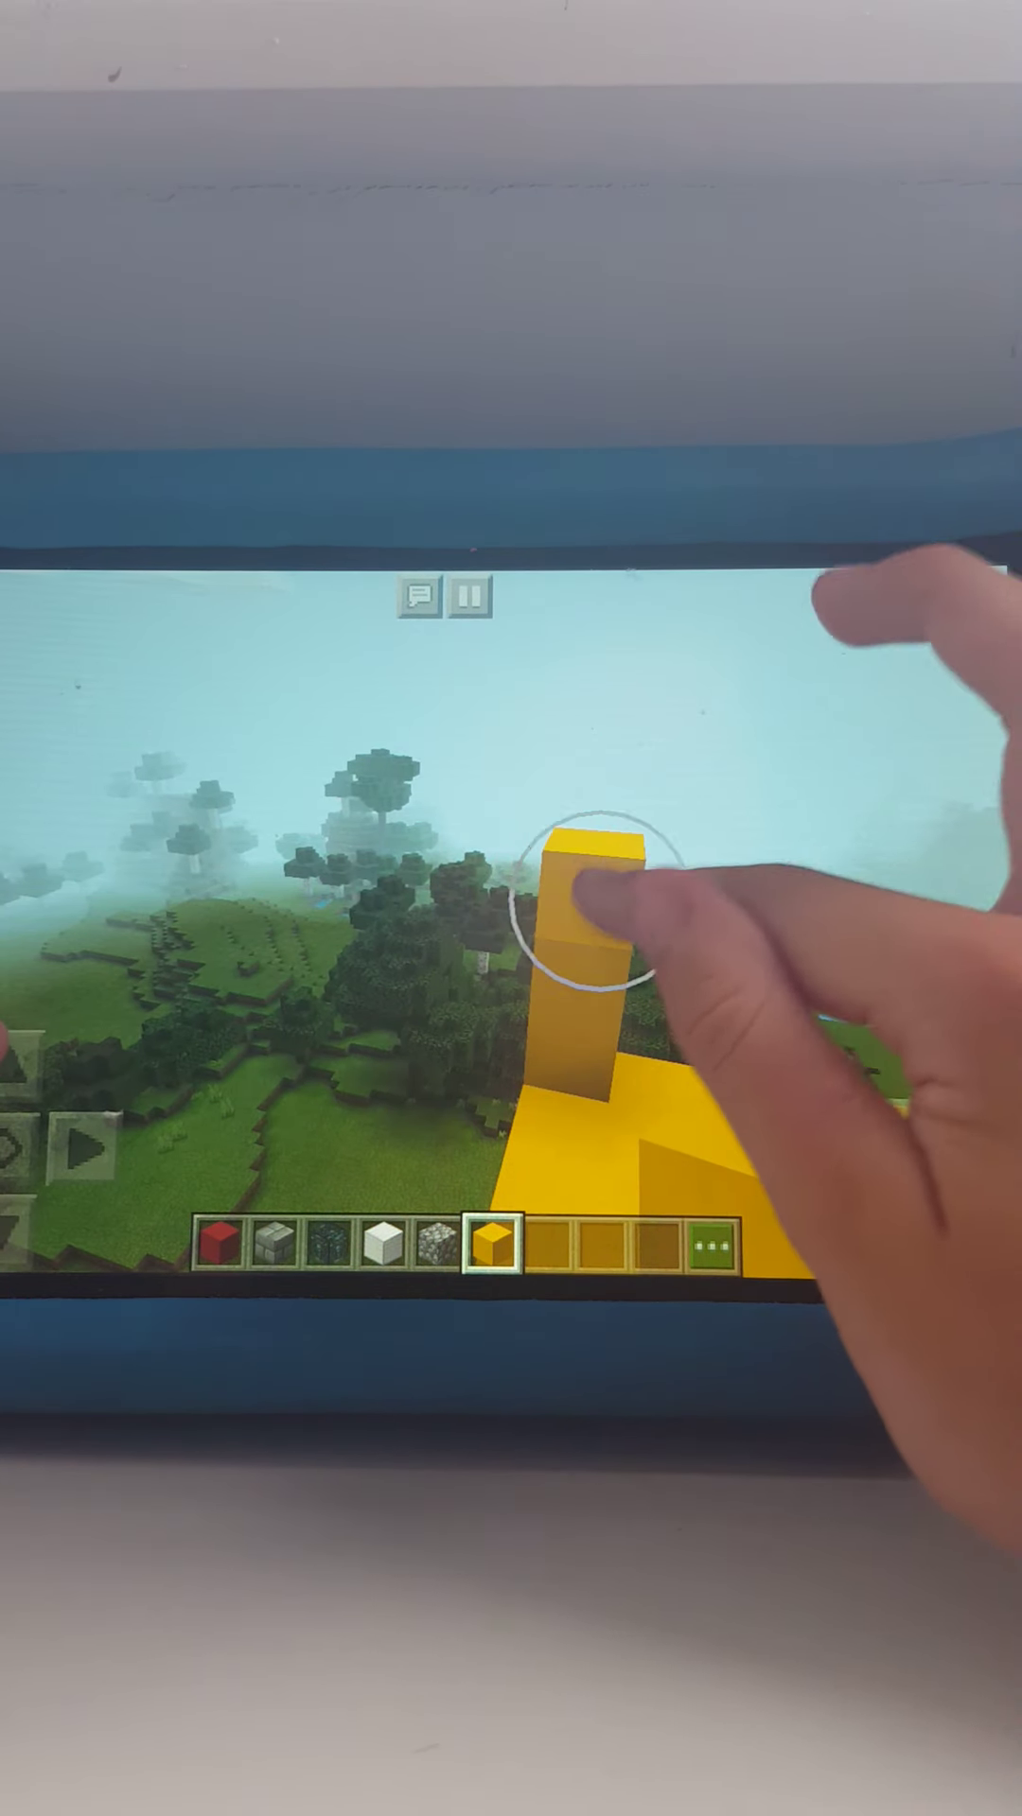
left_click(596, 901)
left_click(561, 994)
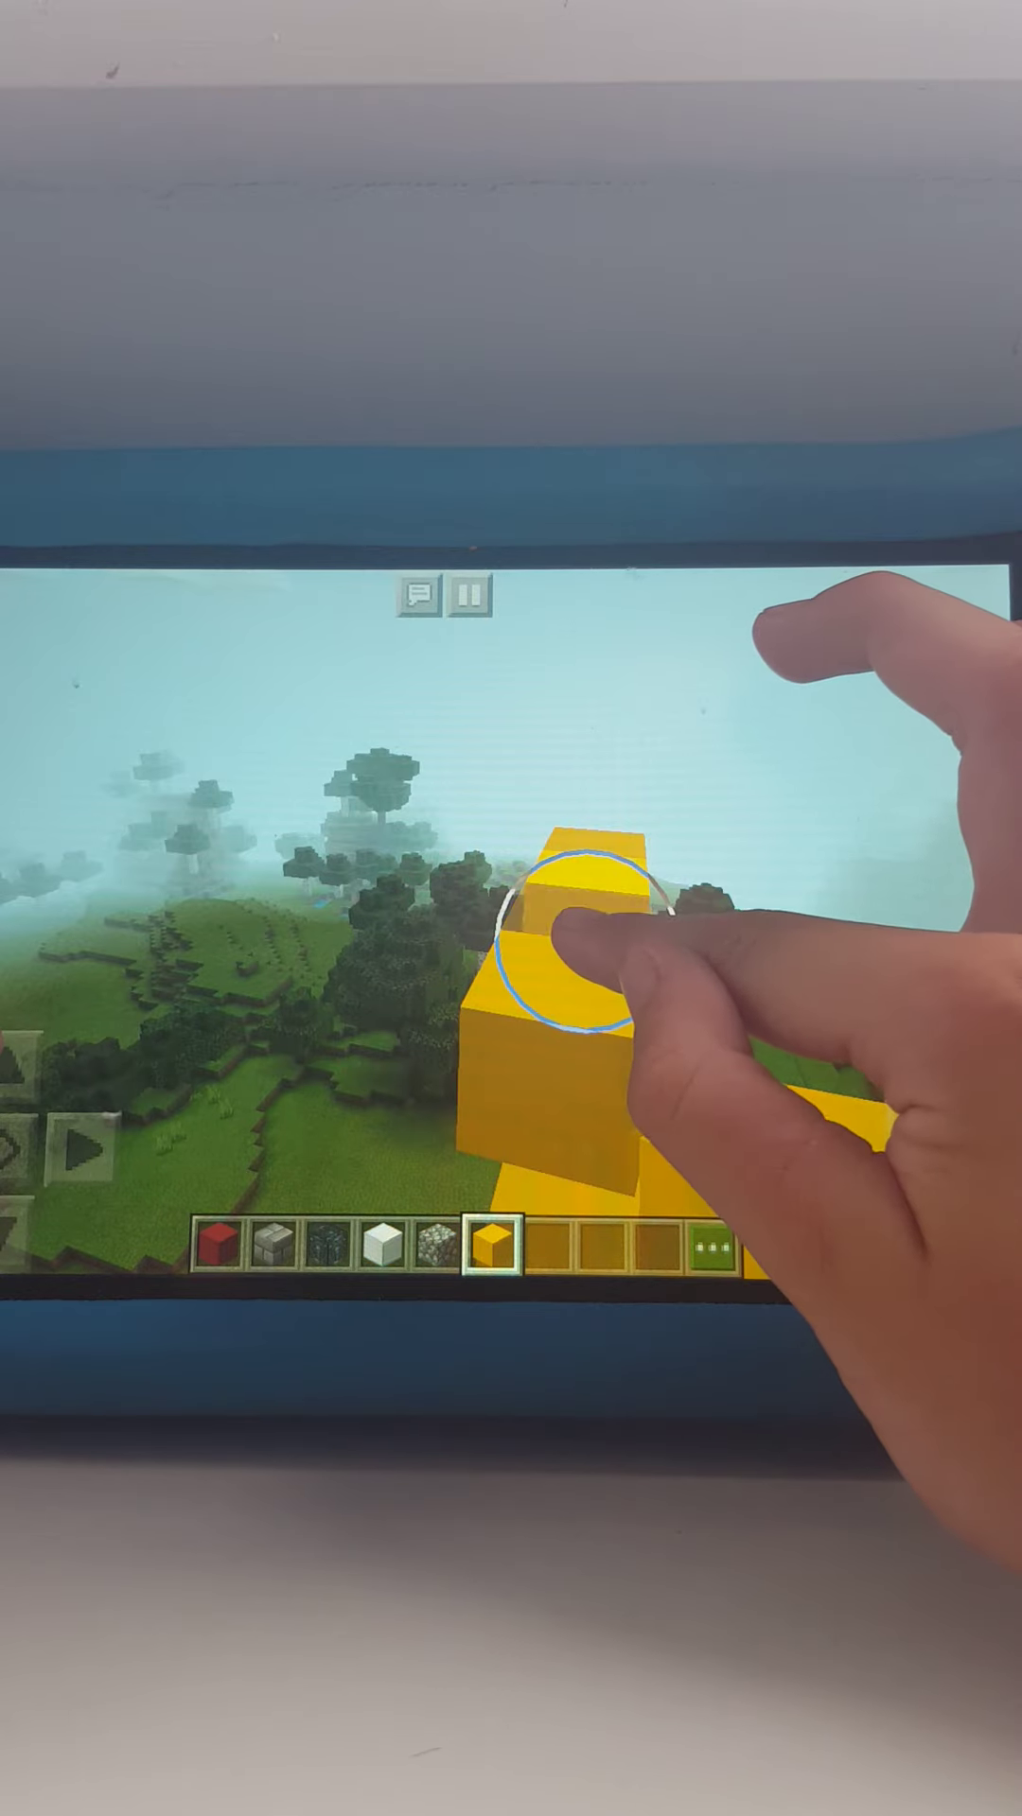
left_click_drag(575, 1025, 620, 790)
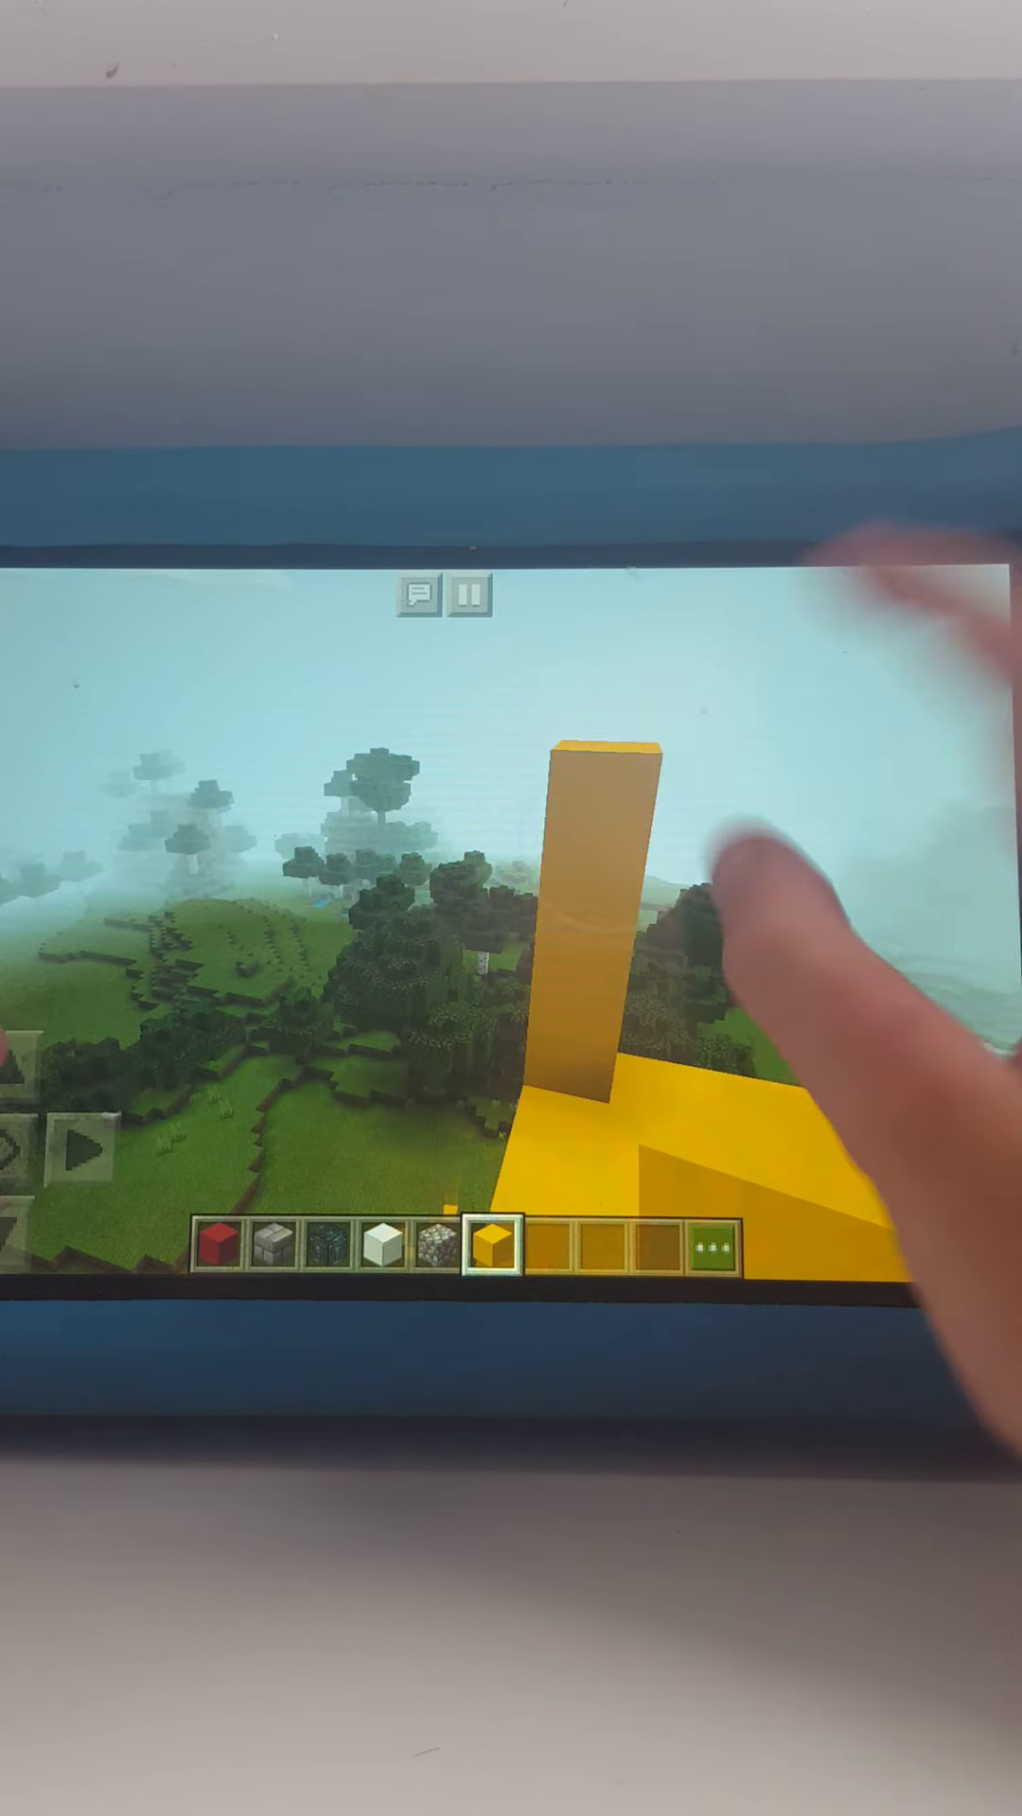
left_click_drag(811, 933, 697, 1127)
mouse_move(852, 1078)
left_mouse_down()
mouse_move(771, 1034)
mouse_move(729, 1034)
left_mouse_up()
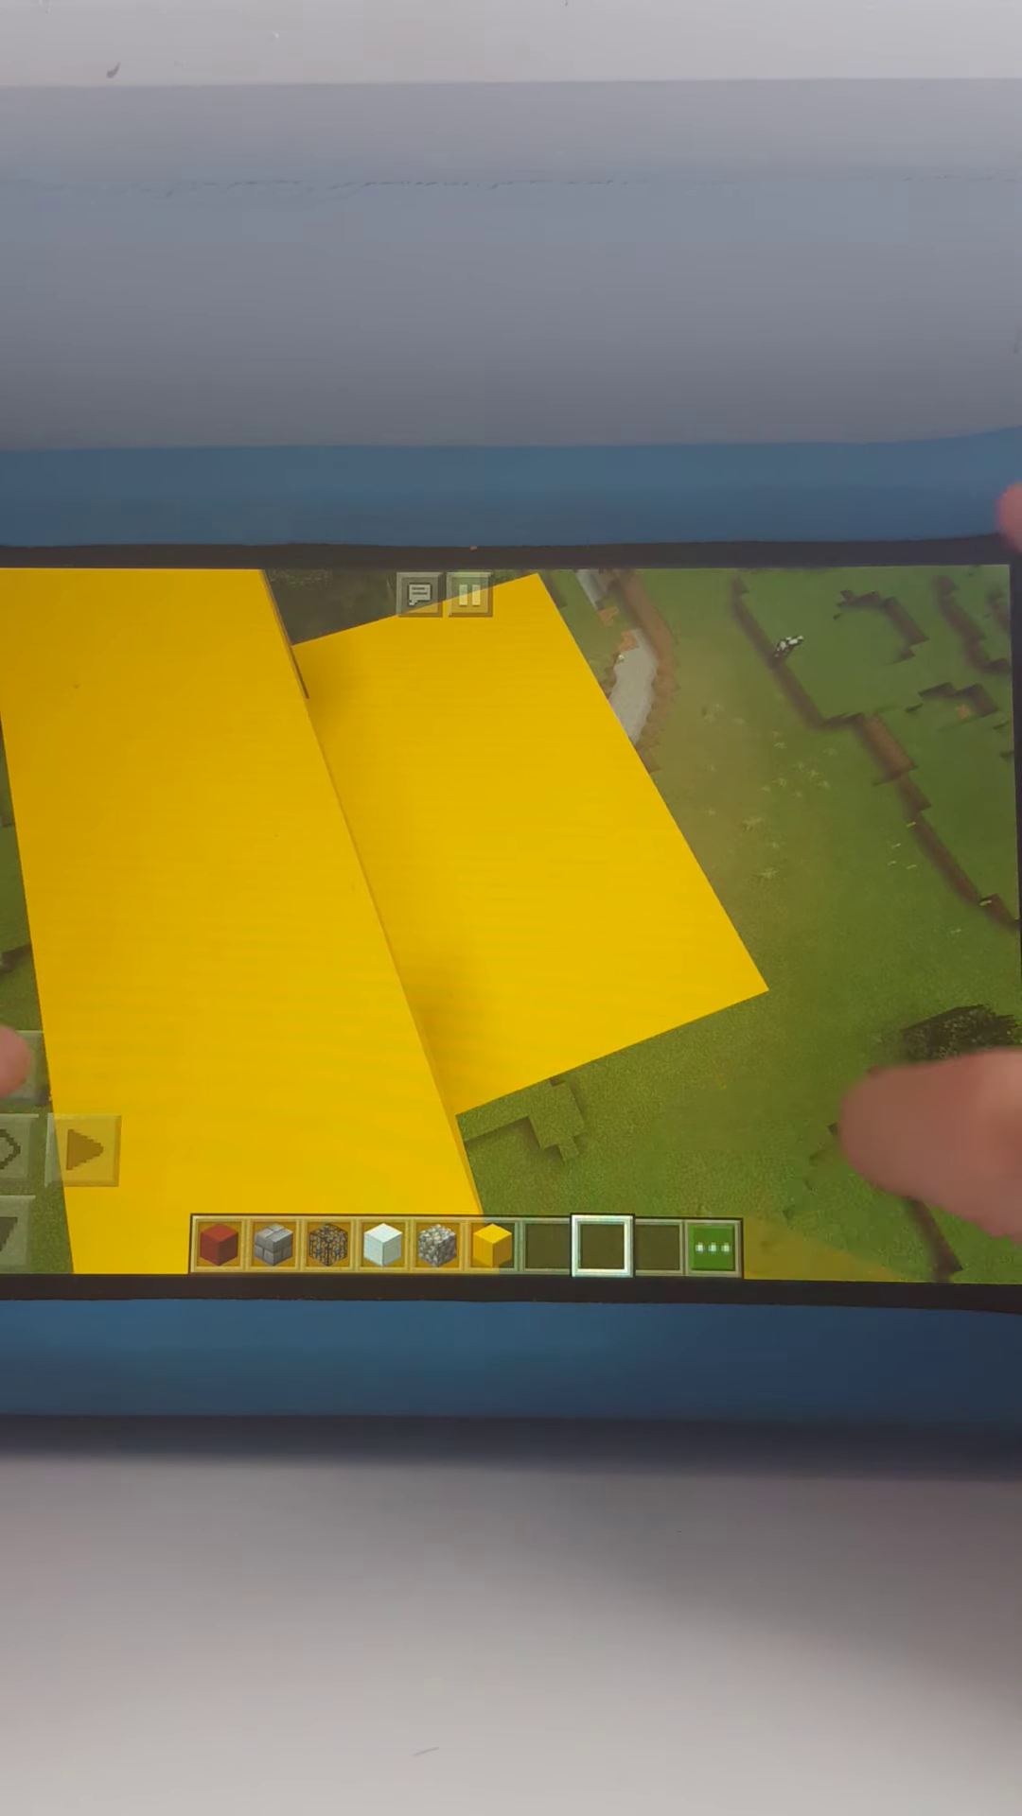
Add a chest and an ender chest to the hotbar from the inventory.
mouse_move(851, 1120)
left_mouse_down()
mouse_move(730, 1073)
mouse_move(674, 1086)
left_mouse_up()
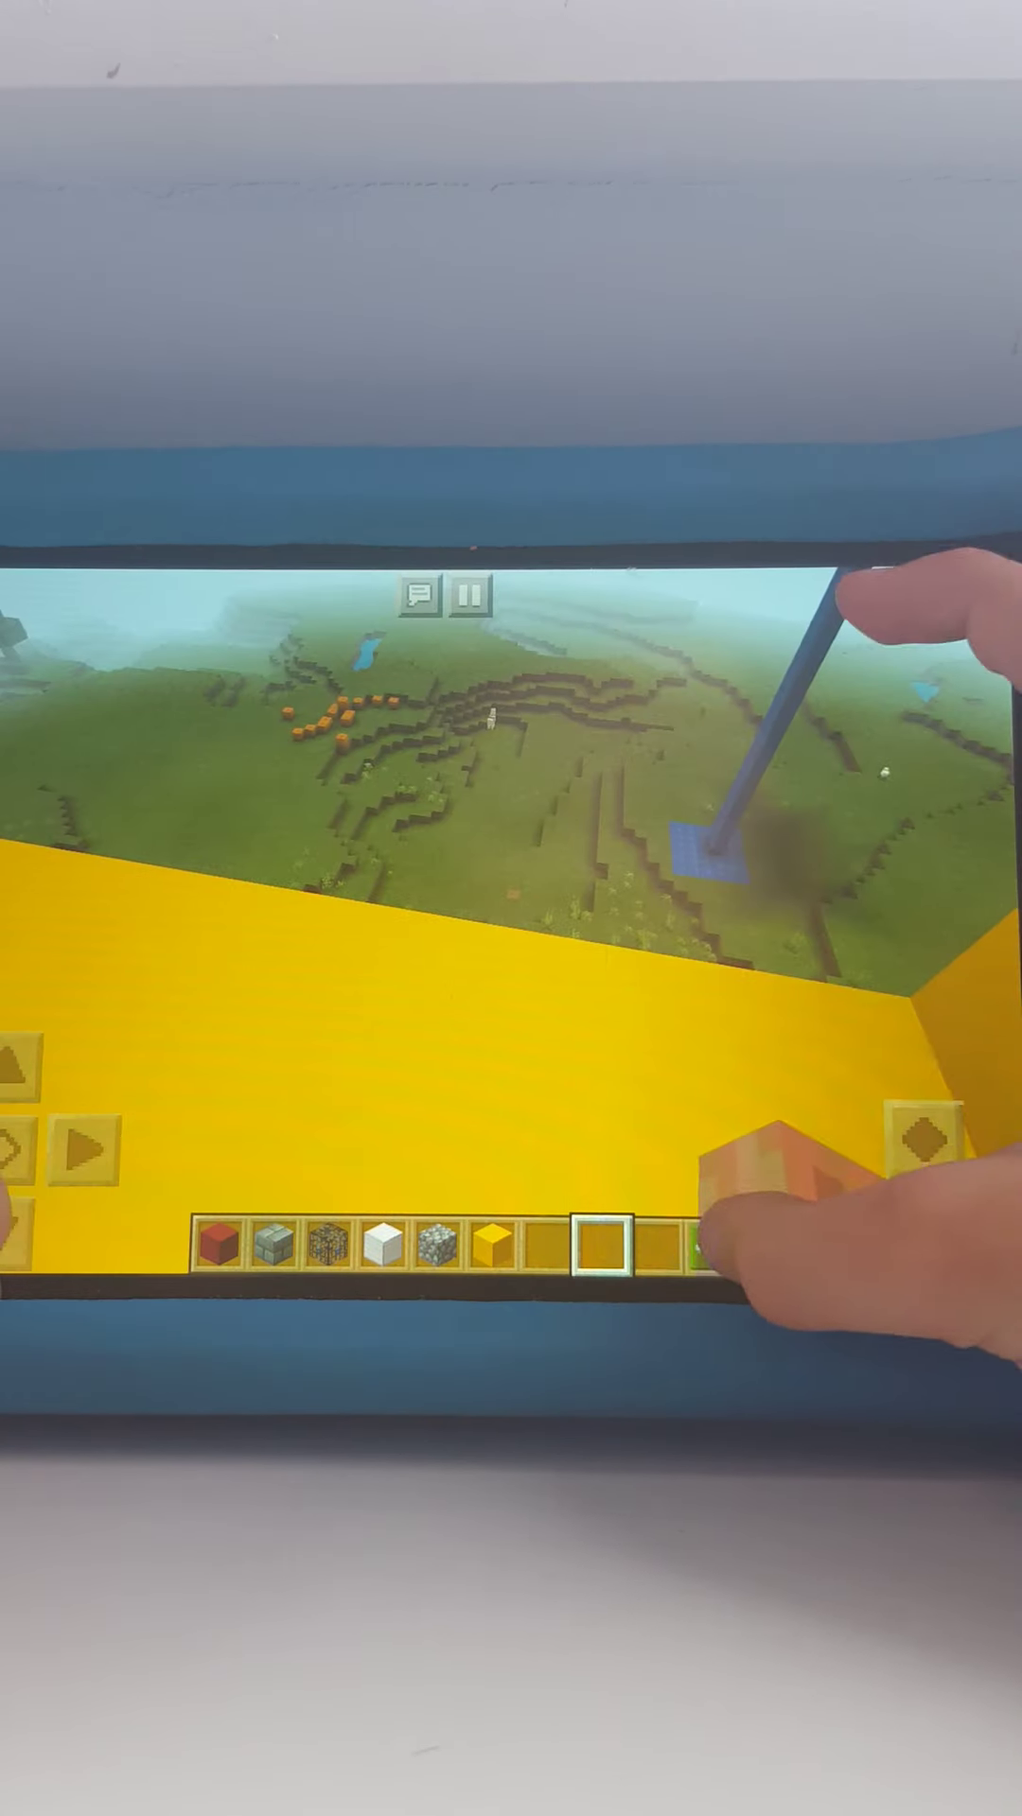
left_click(710, 1246)
left_click_drag(64, 852, 64, 802)
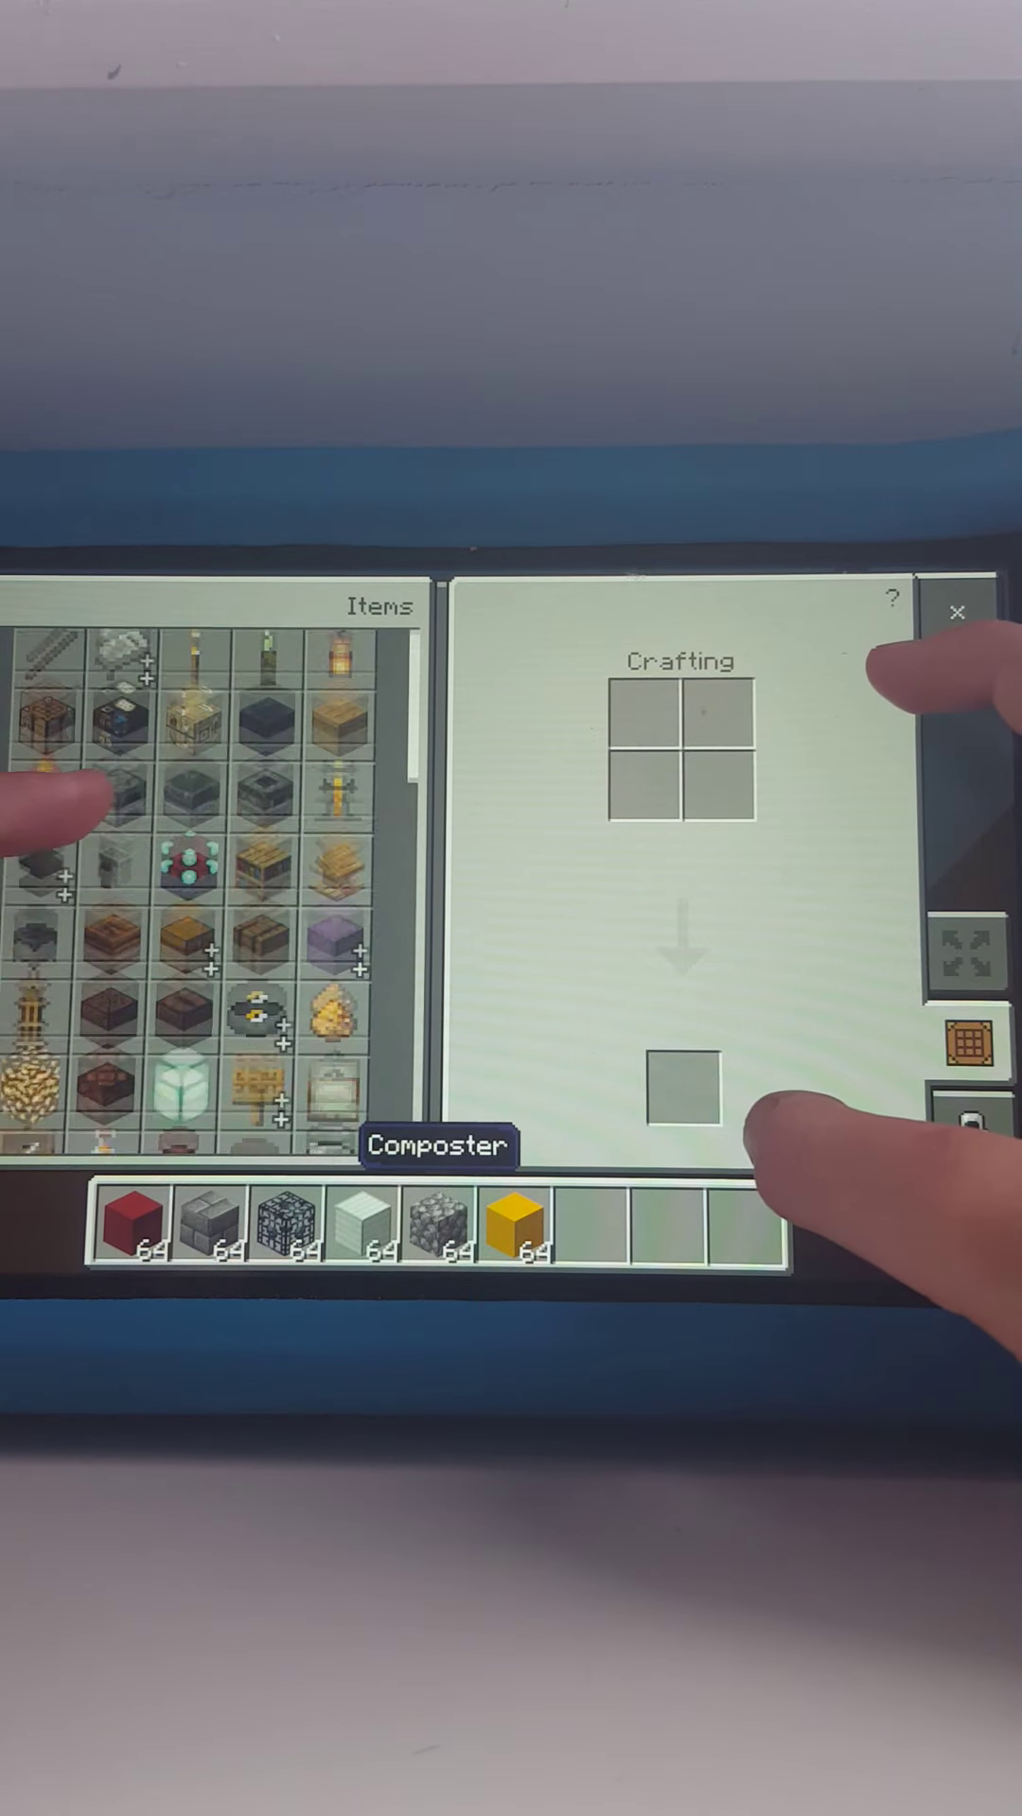
left_click(191, 772)
left_click(39, 847)
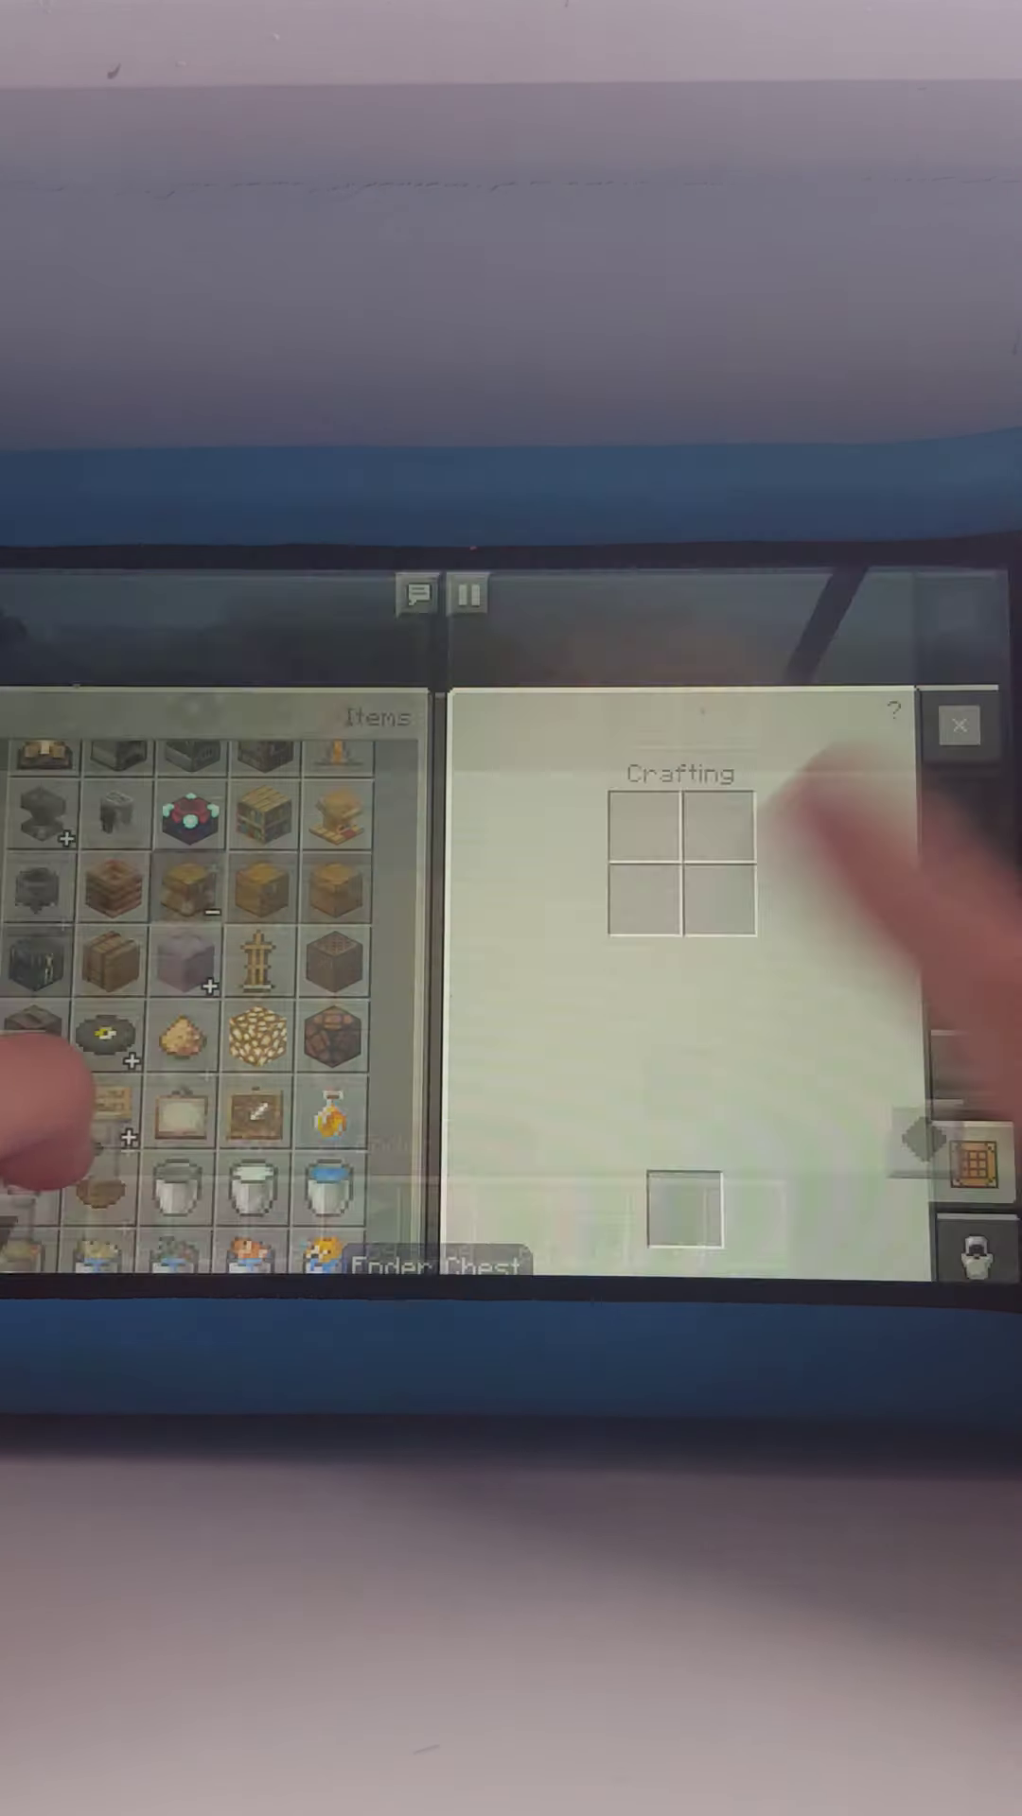
left_click(957, 612)
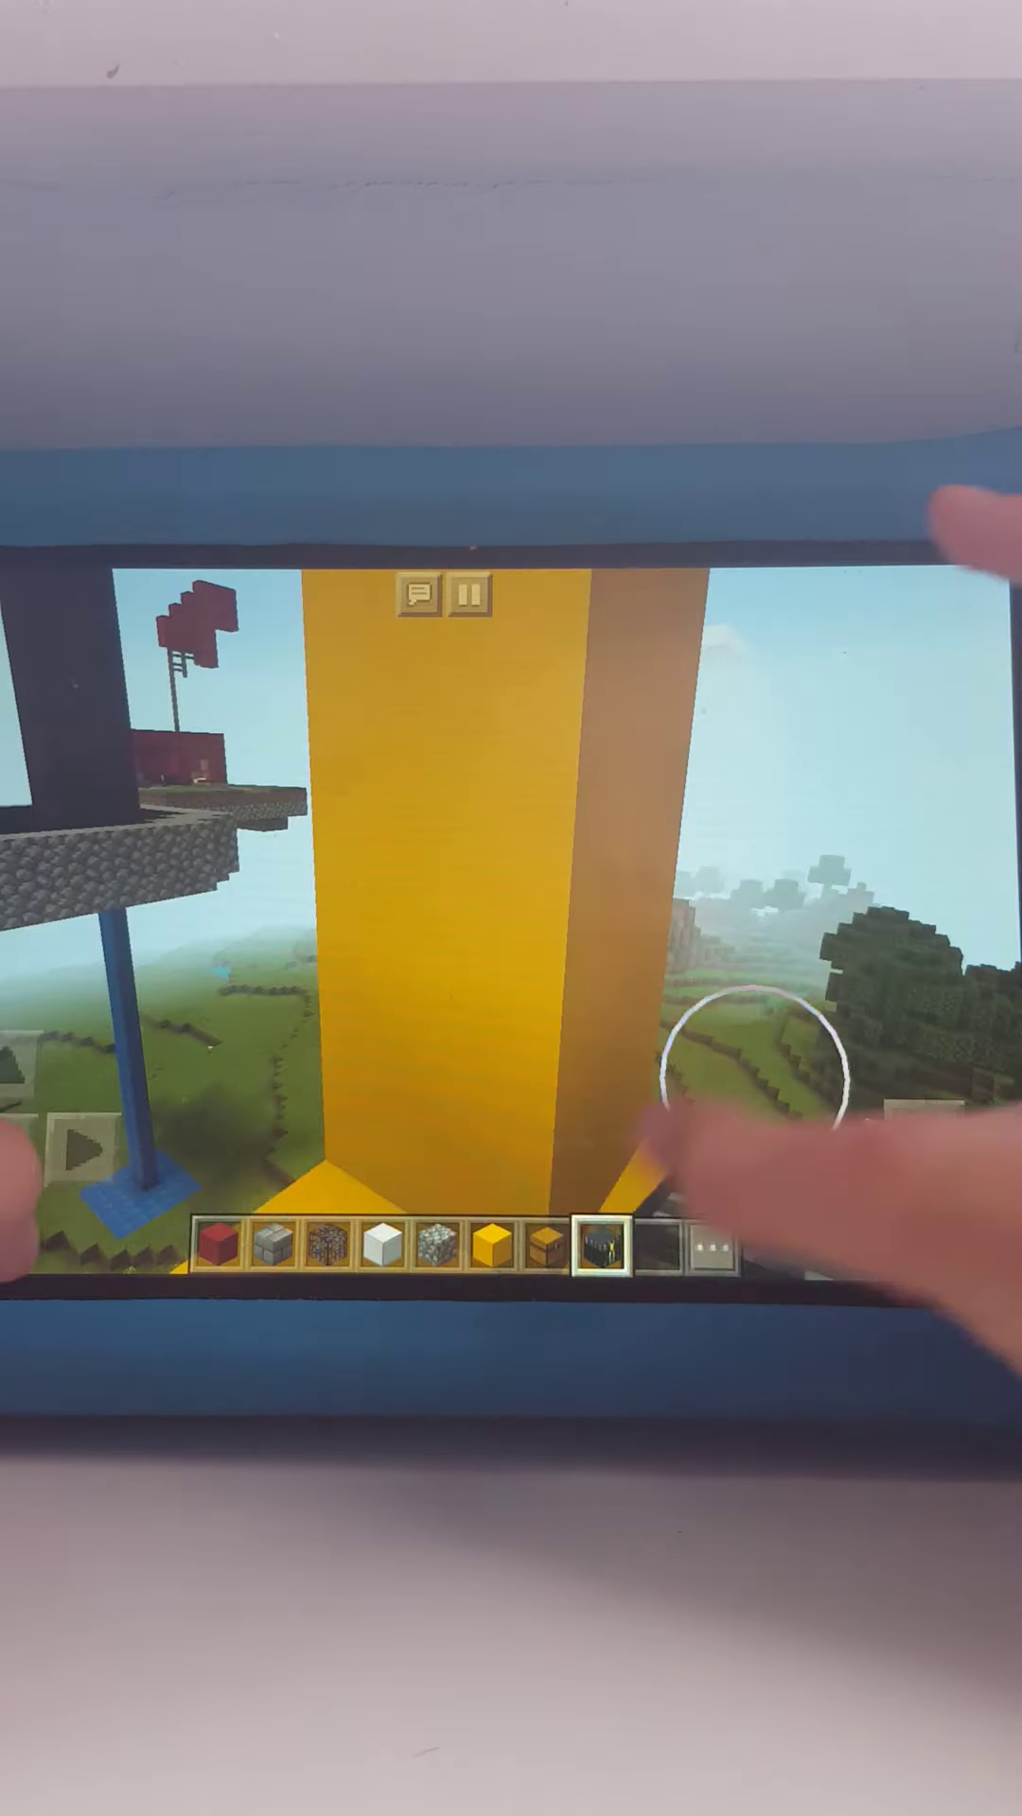
mouse_move(668, 1057)
left_mouse_down()
mouse_move(730, 1114)
mouse_move(709, 1064)
left_mouse_up()
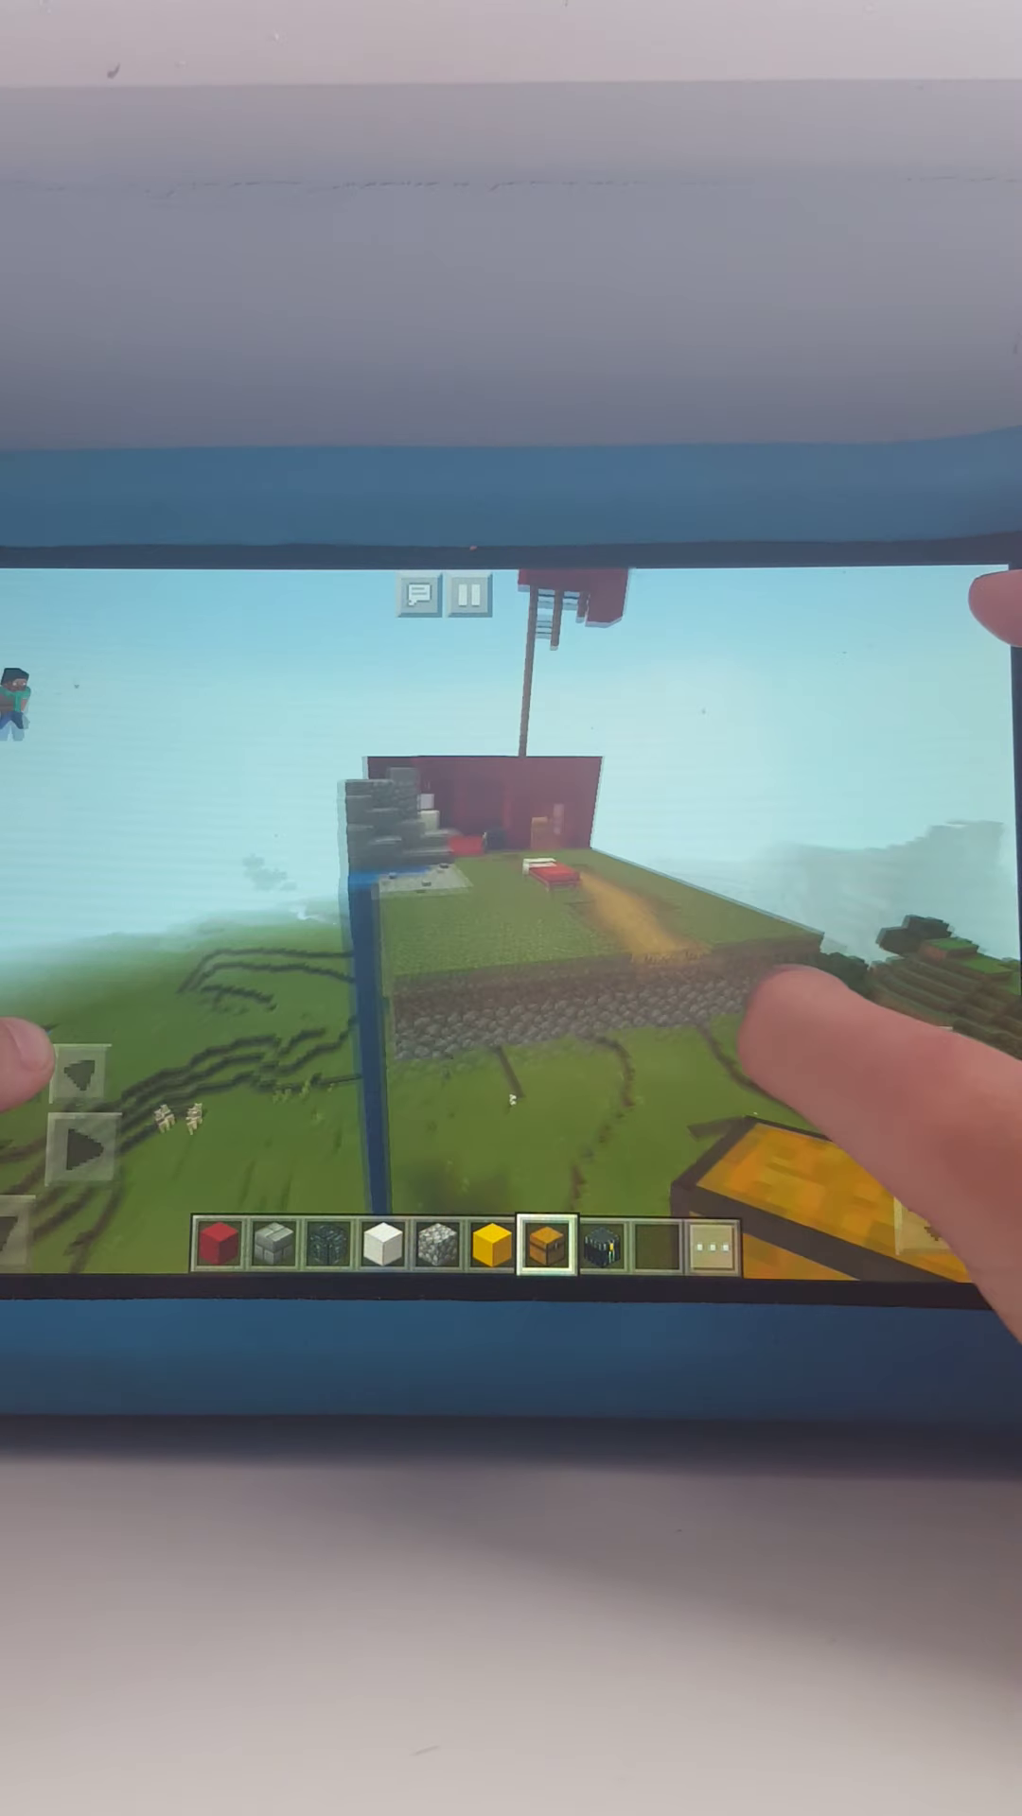
left_click_drag(646, 1121, 682, 1071)
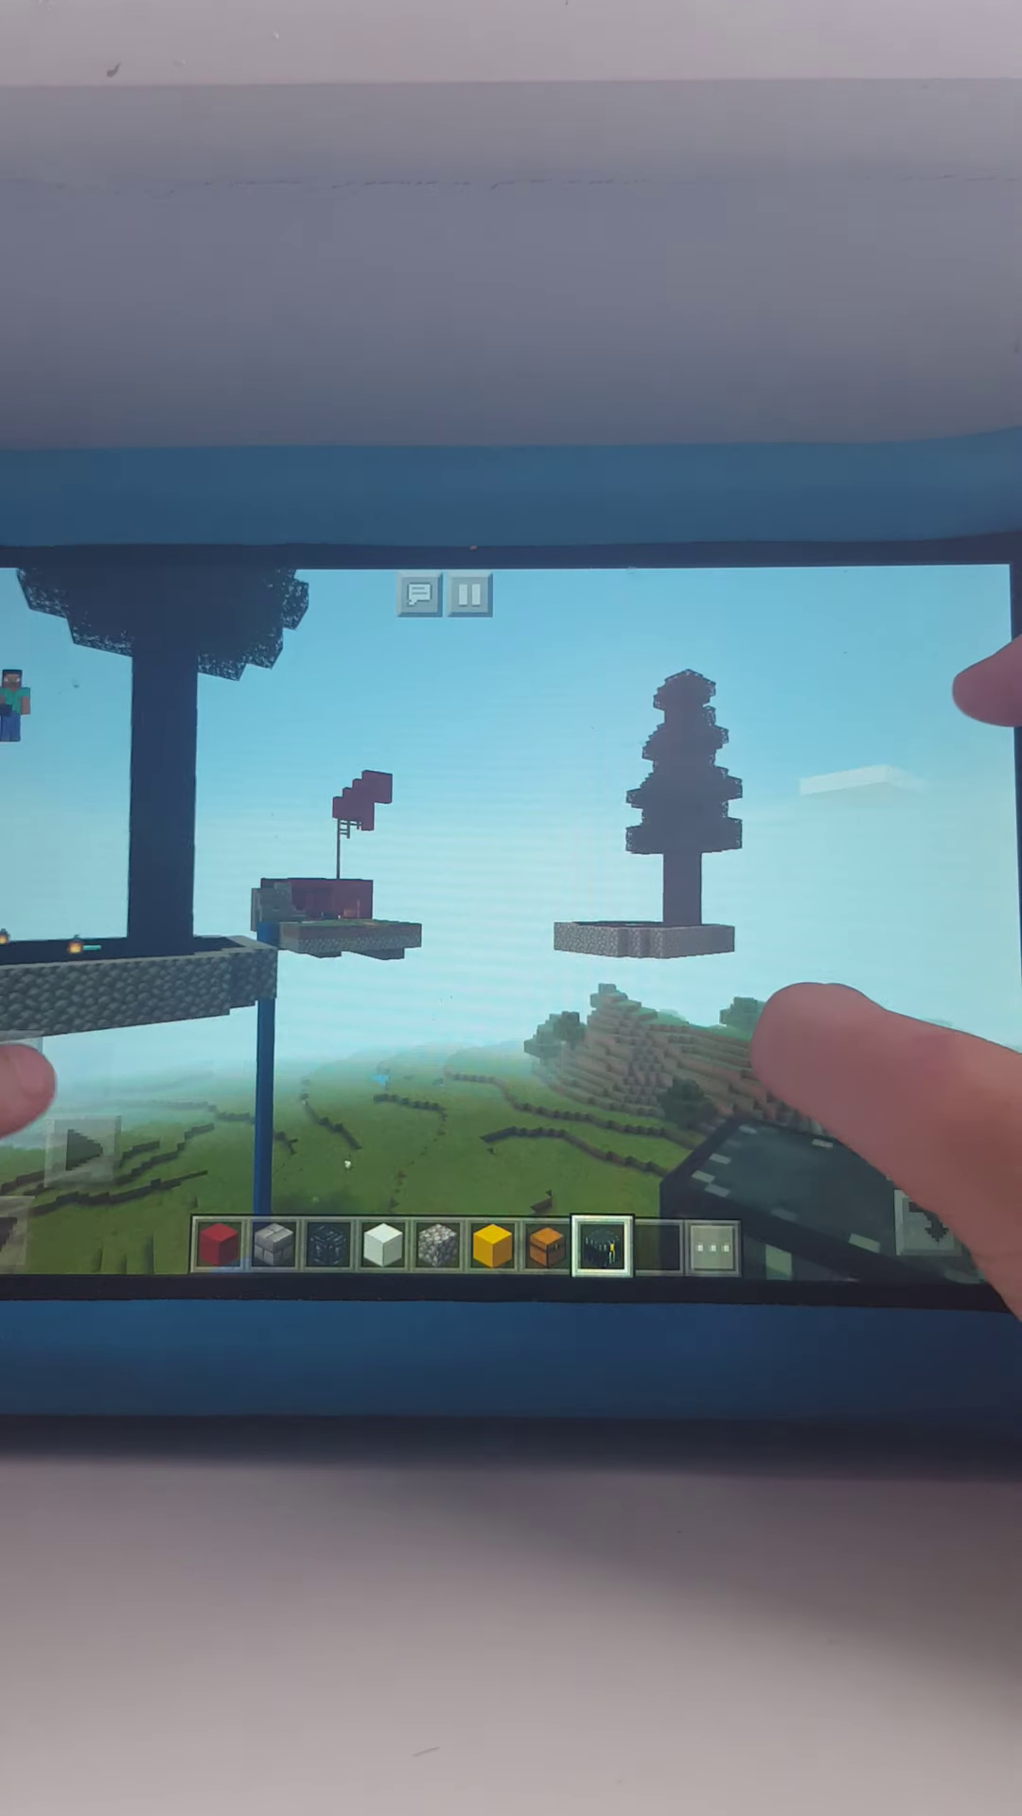
mouse_move(695, 1079)
left_mouse_down()
mouse_move(739, 952)
mouse_move(771, 932)
mouse_move(831, 1216)
mouse_move(569, 1193)
left_mouse_up()
left_click(20, 1064)
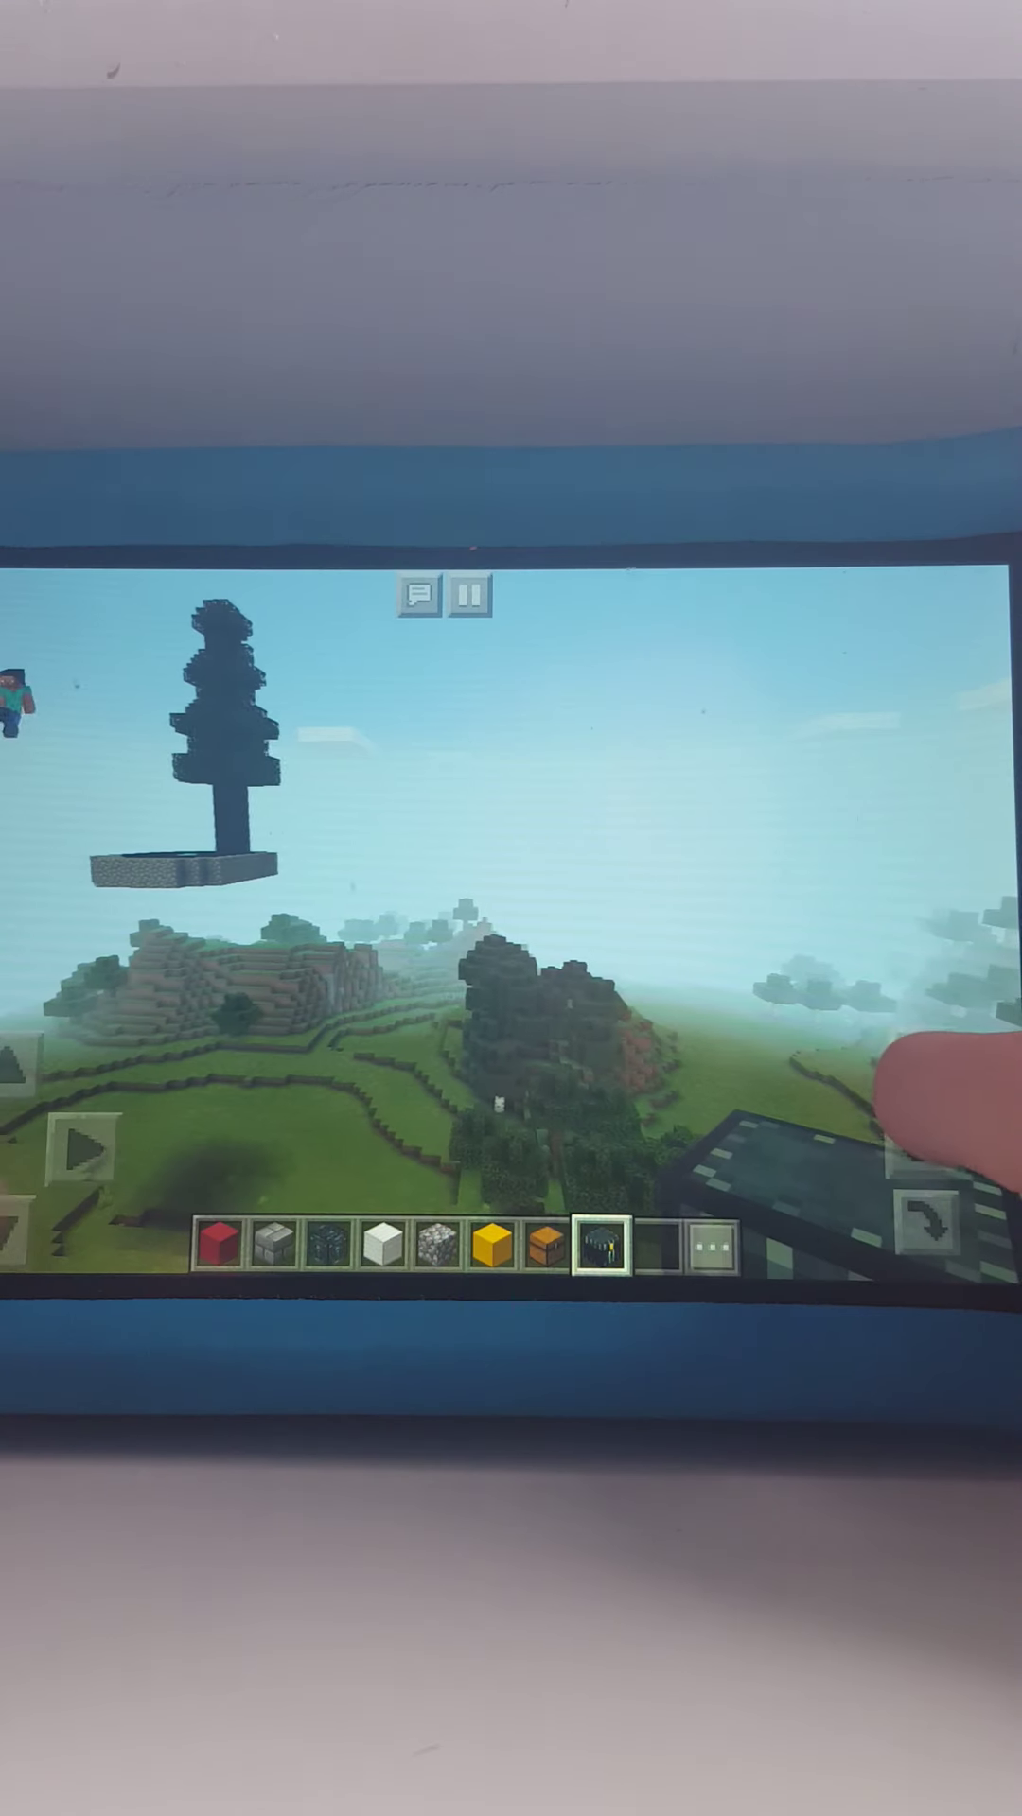
left_click_drag(766, 1122, 937, 1093)
left_click_drag(823, 1108, 752, 1206)
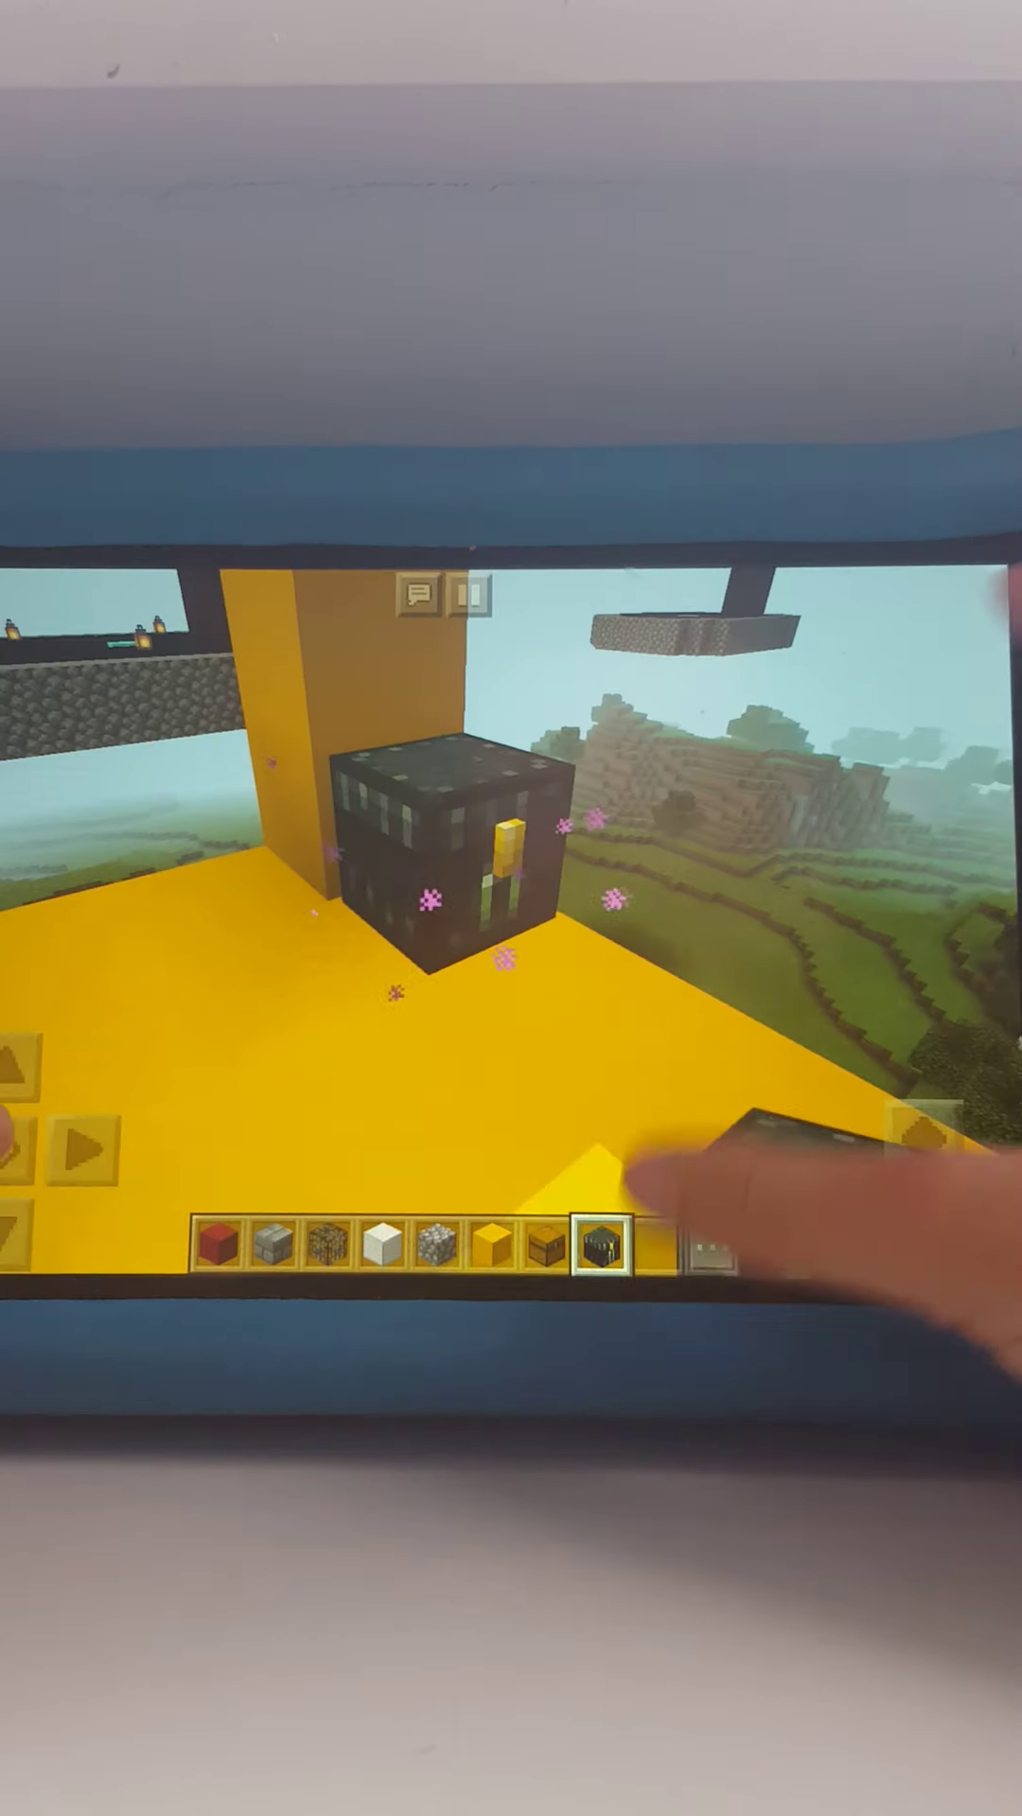
left_click(656, 1247)
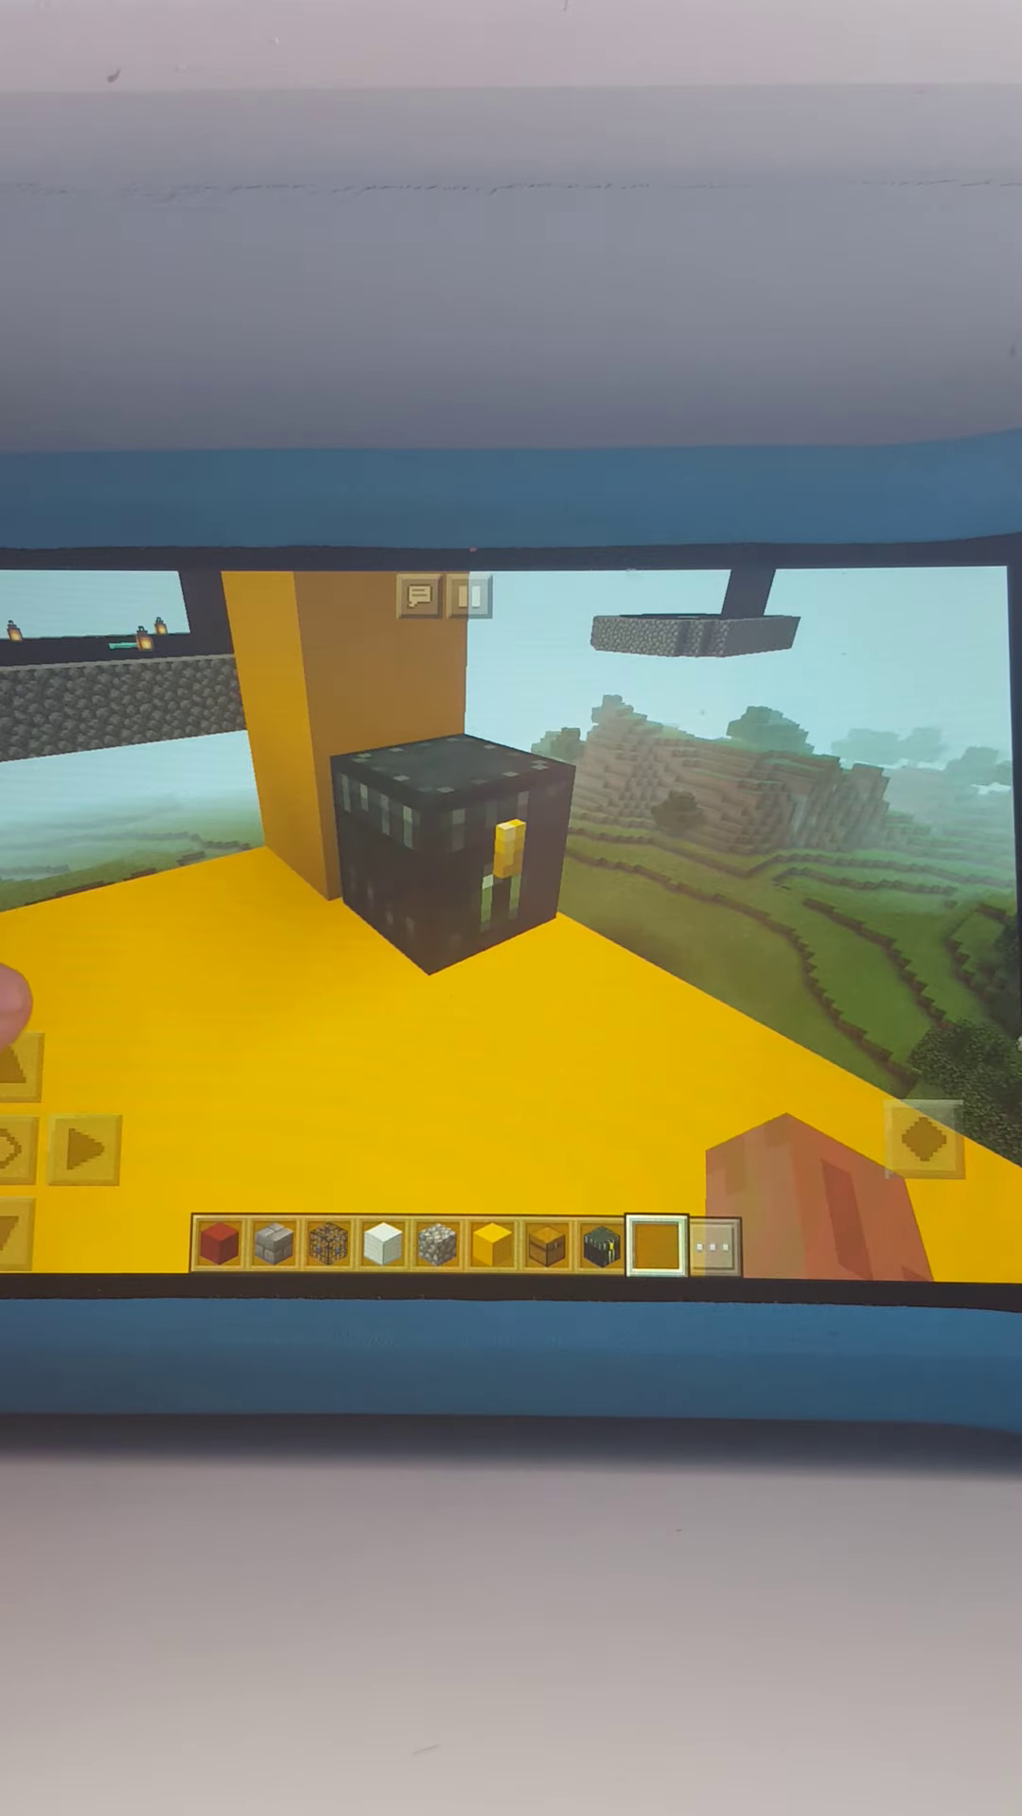
mouse_move(770, 1047)
left_mouse_down()
mouse_move(871, 1035)
mouse_move(801, 1084)
mouse_move(993, 1142)
left_mouse_up()
mouse_move(709, 1072)
left_mouse_down()
mouse_move(831, 1095)
mouse_move(809, 1095)
mouse_move(724, 1164)
left_mouse_up()
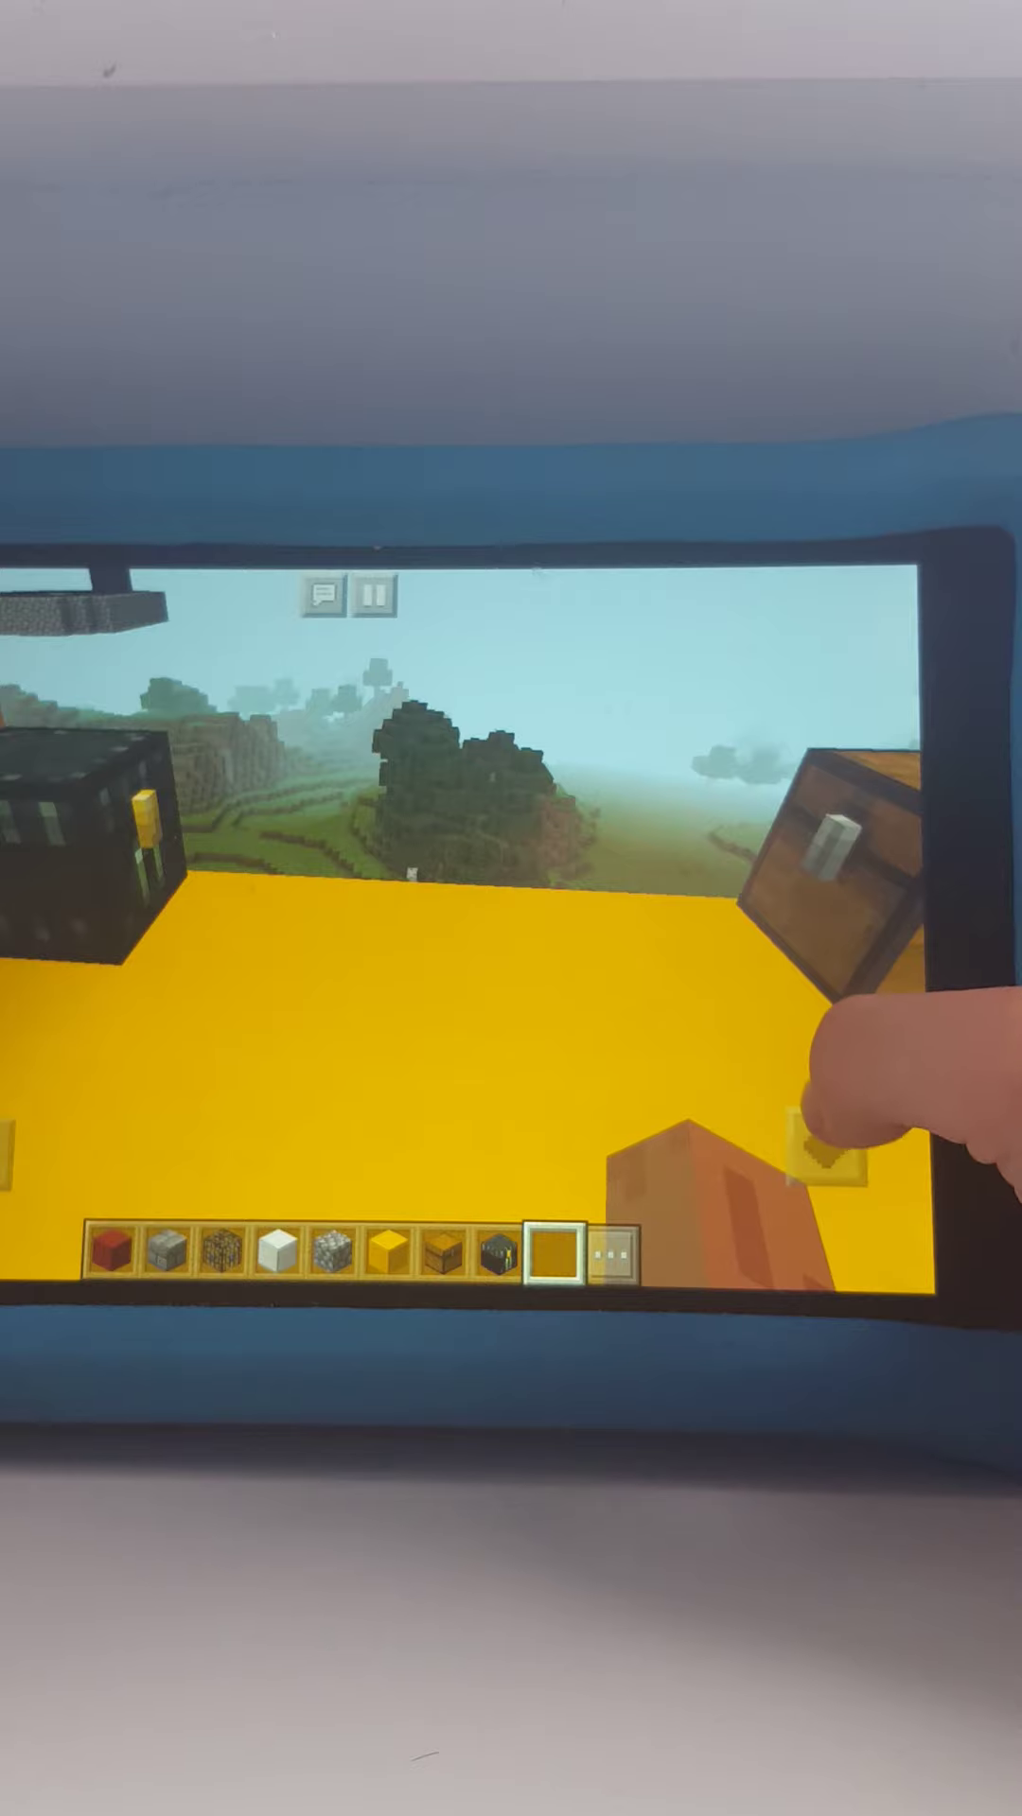
Survey the map from above, then return to the yellow pillar holding chests.
left_click_drag(852, 1142, 811, 1155)
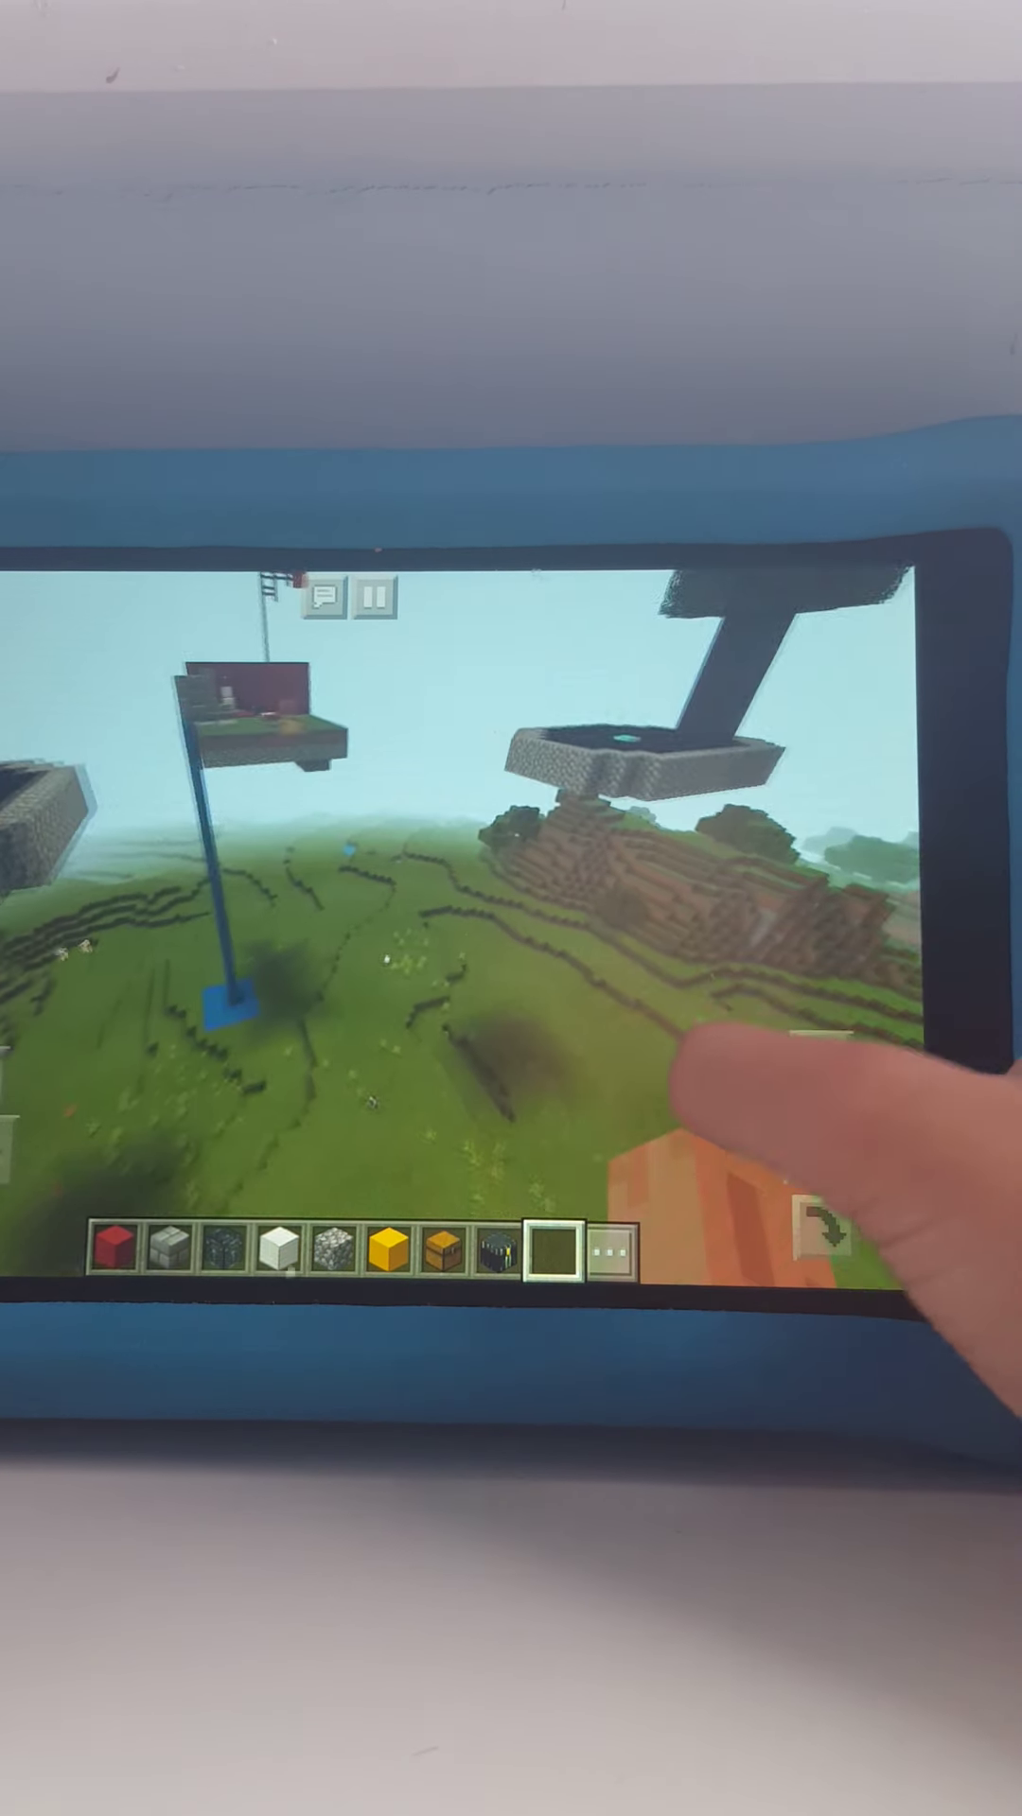
mouse_move(648, 1087)
left_mouse_down()
mouse_move(667, 1086)
mouse_move(629, 1054)
mouse_move(811, 1075)
mouse_move(750, 993)
mouse_move(624, 1036)
mouse_move(568, 994)
mouse_move(682, 1079)
mouse_move(653, 1078)
mouse_move(723, 973)
mouse_move(669, 1086)
mouse_move(743, 1176)
mouse_move(780, 1080)
mouse_move(771, 1135)
mouse_move(791, 1095)
mouse_move(695, 1100)
mouse_move(851, 1163)
mouse_move(865, 1142)
mouse_move(690, 1013)
left_mouse_up()
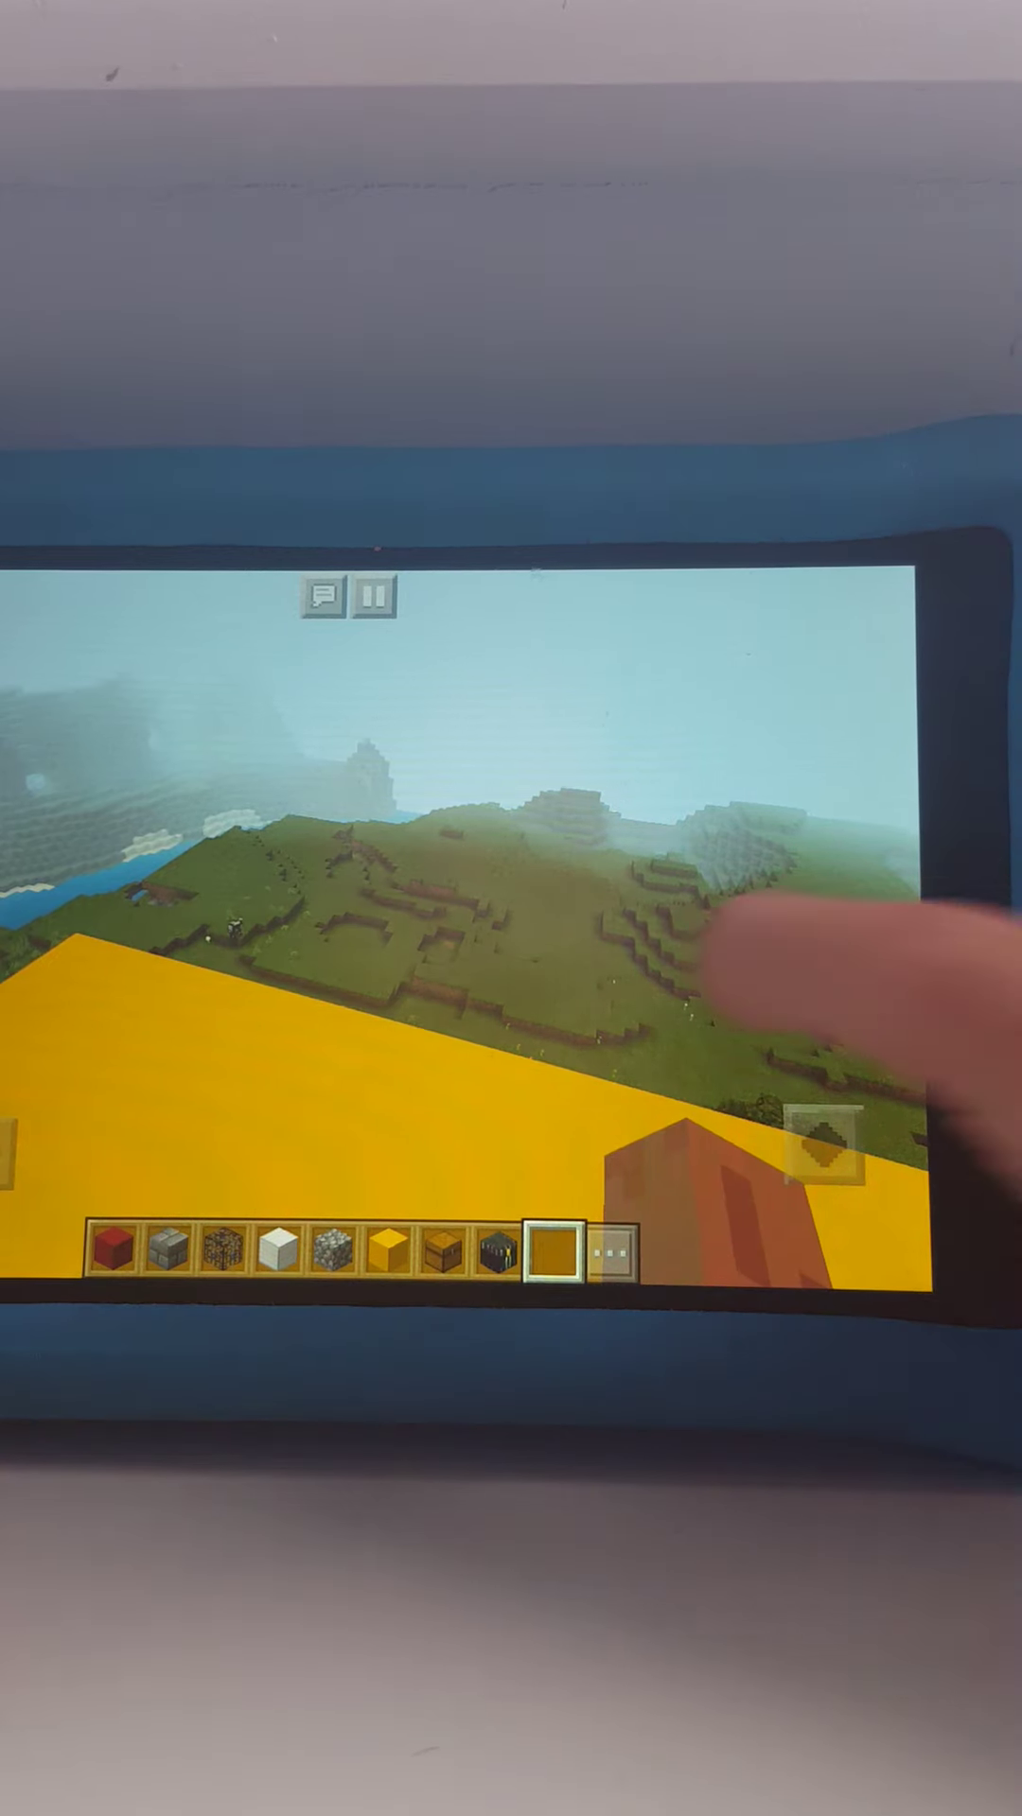
mouse_move(810, 973)
left_mouse_down()
mouse_move(709, 1050)
mouse_move(629, 1063)
mouse_move(649, 1117)
left_mouse_up()
left_click(443, 1246)
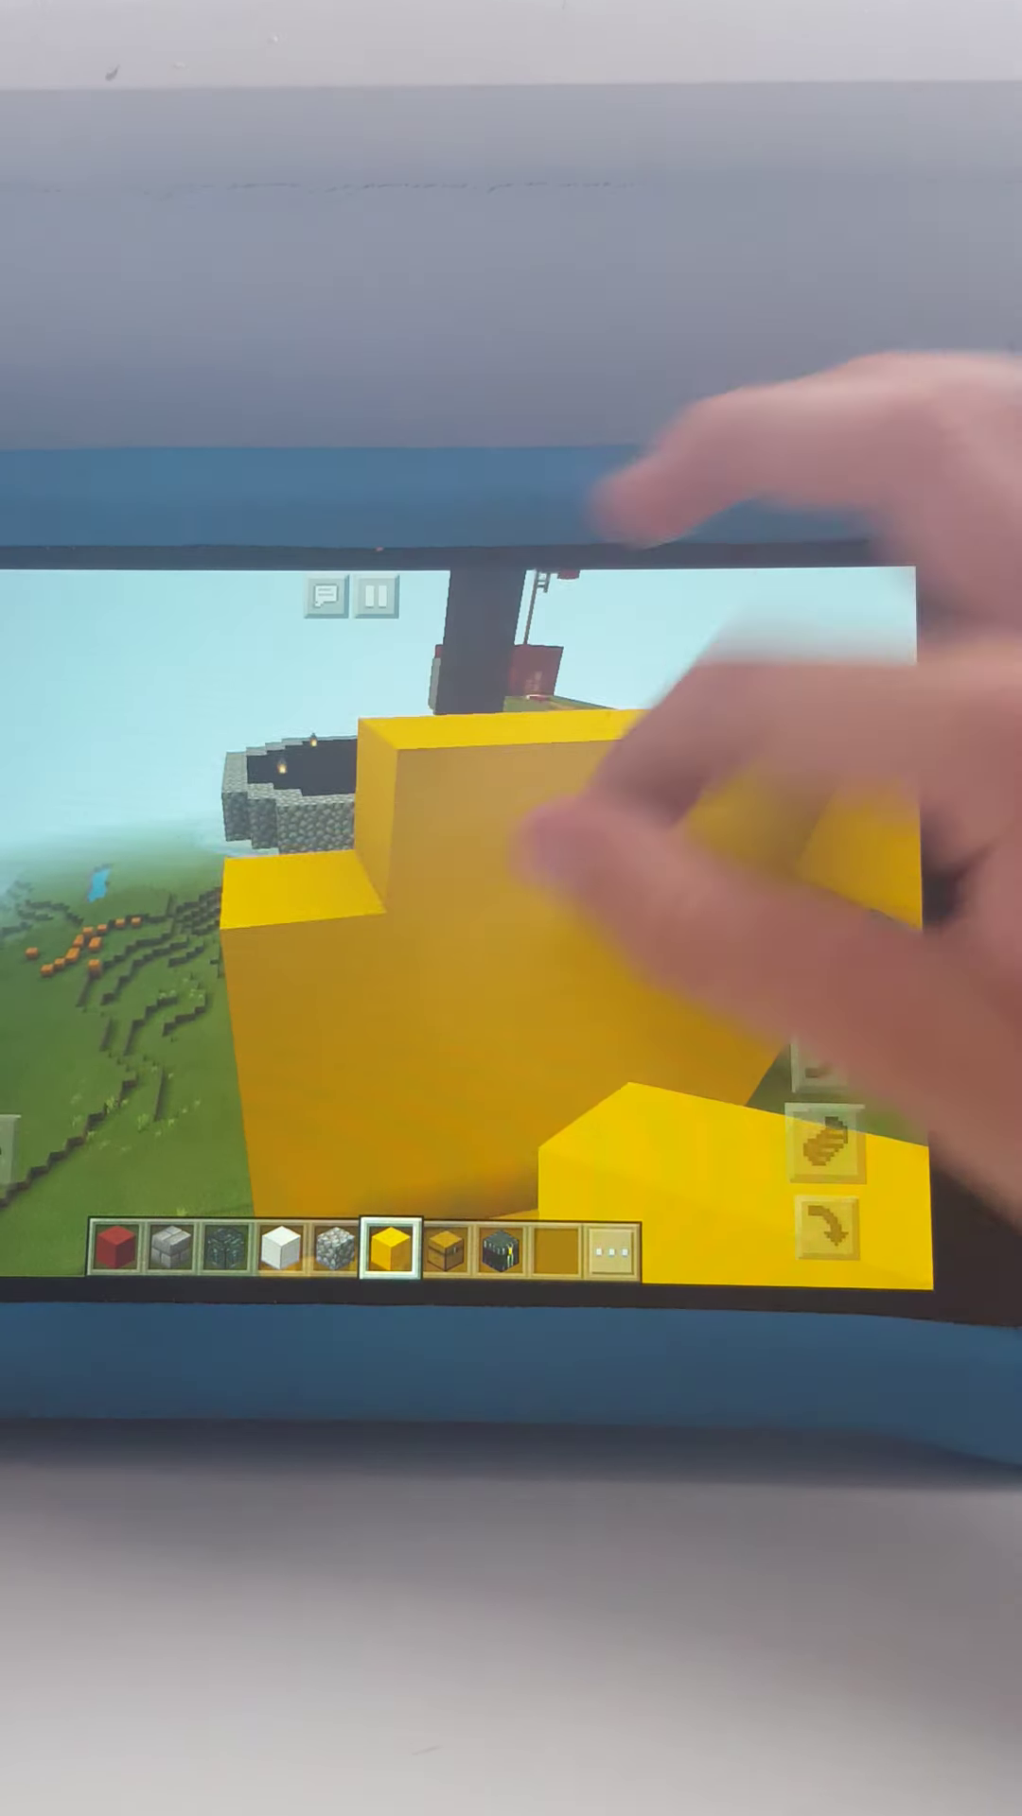
Break the misplaced yellow block and inspect the yellow enclosure around the chest.
left_click(332, 858)
mouse_move(440, 823)
left_mouse_down()
mouse_move(629, 1075)
mouse_move(681, 1092)
left_mouse_up()
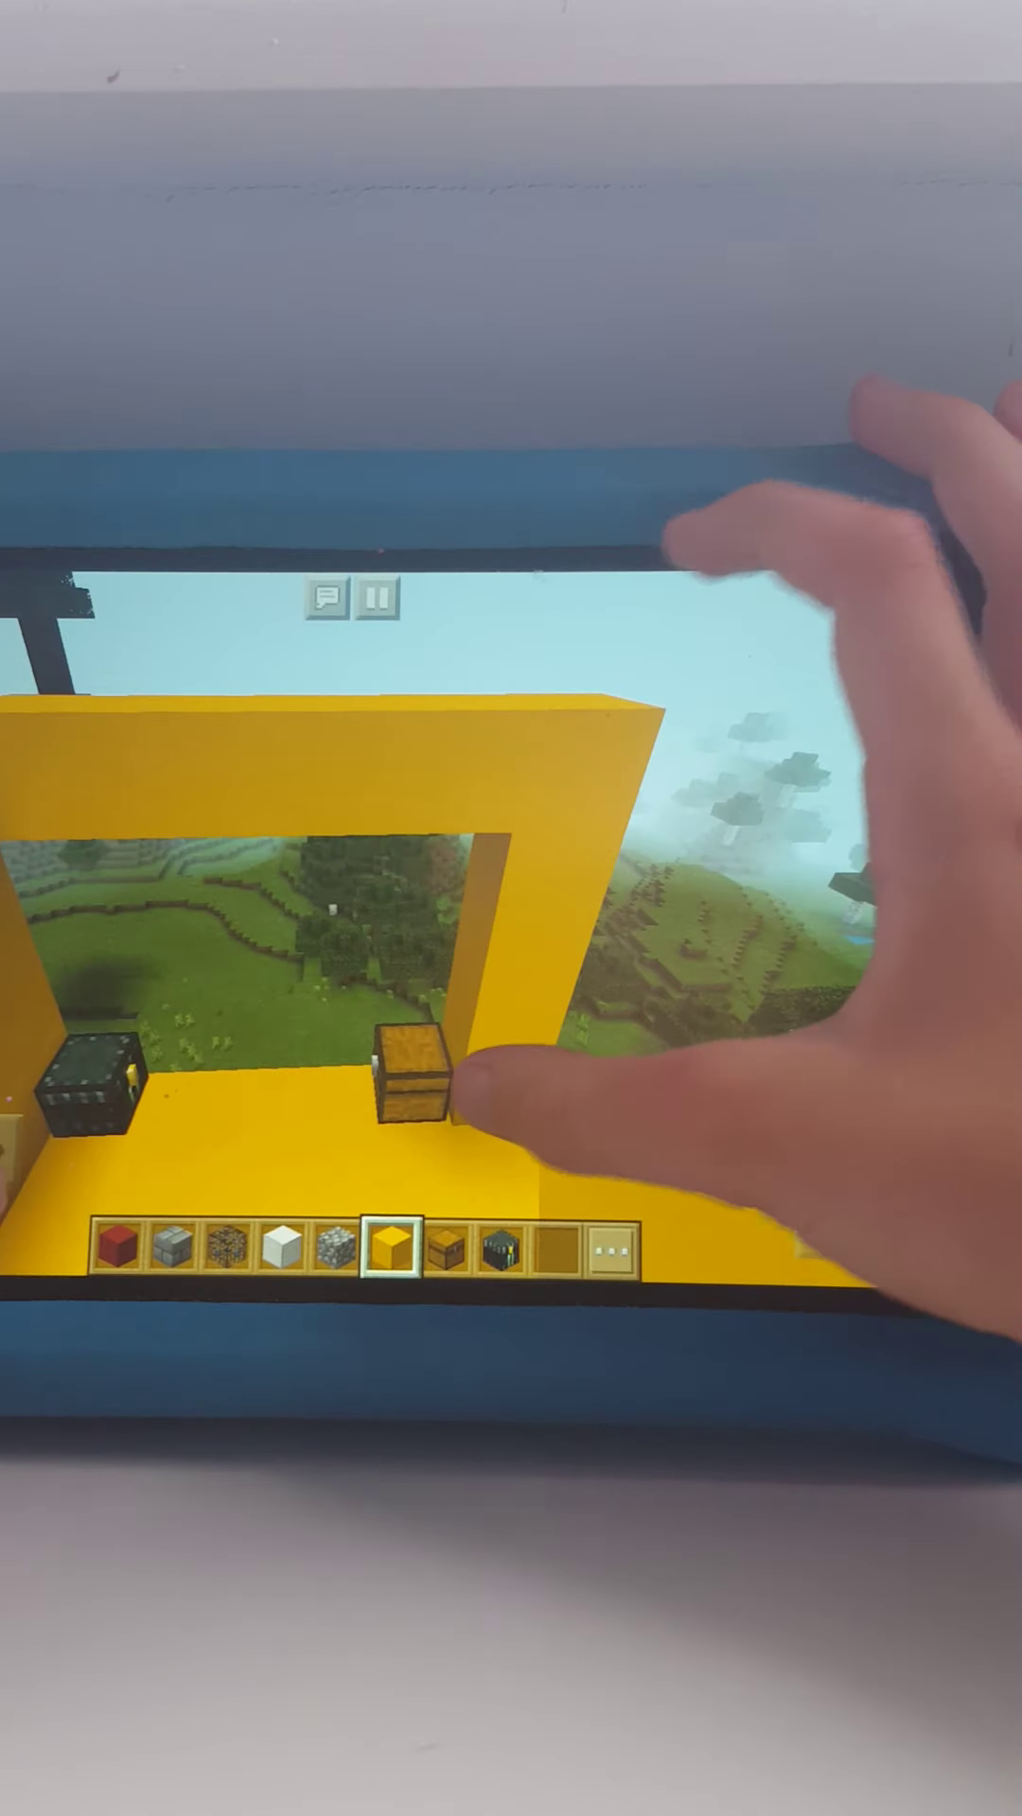
left_click_drag(575, 1177, 490, 1071)
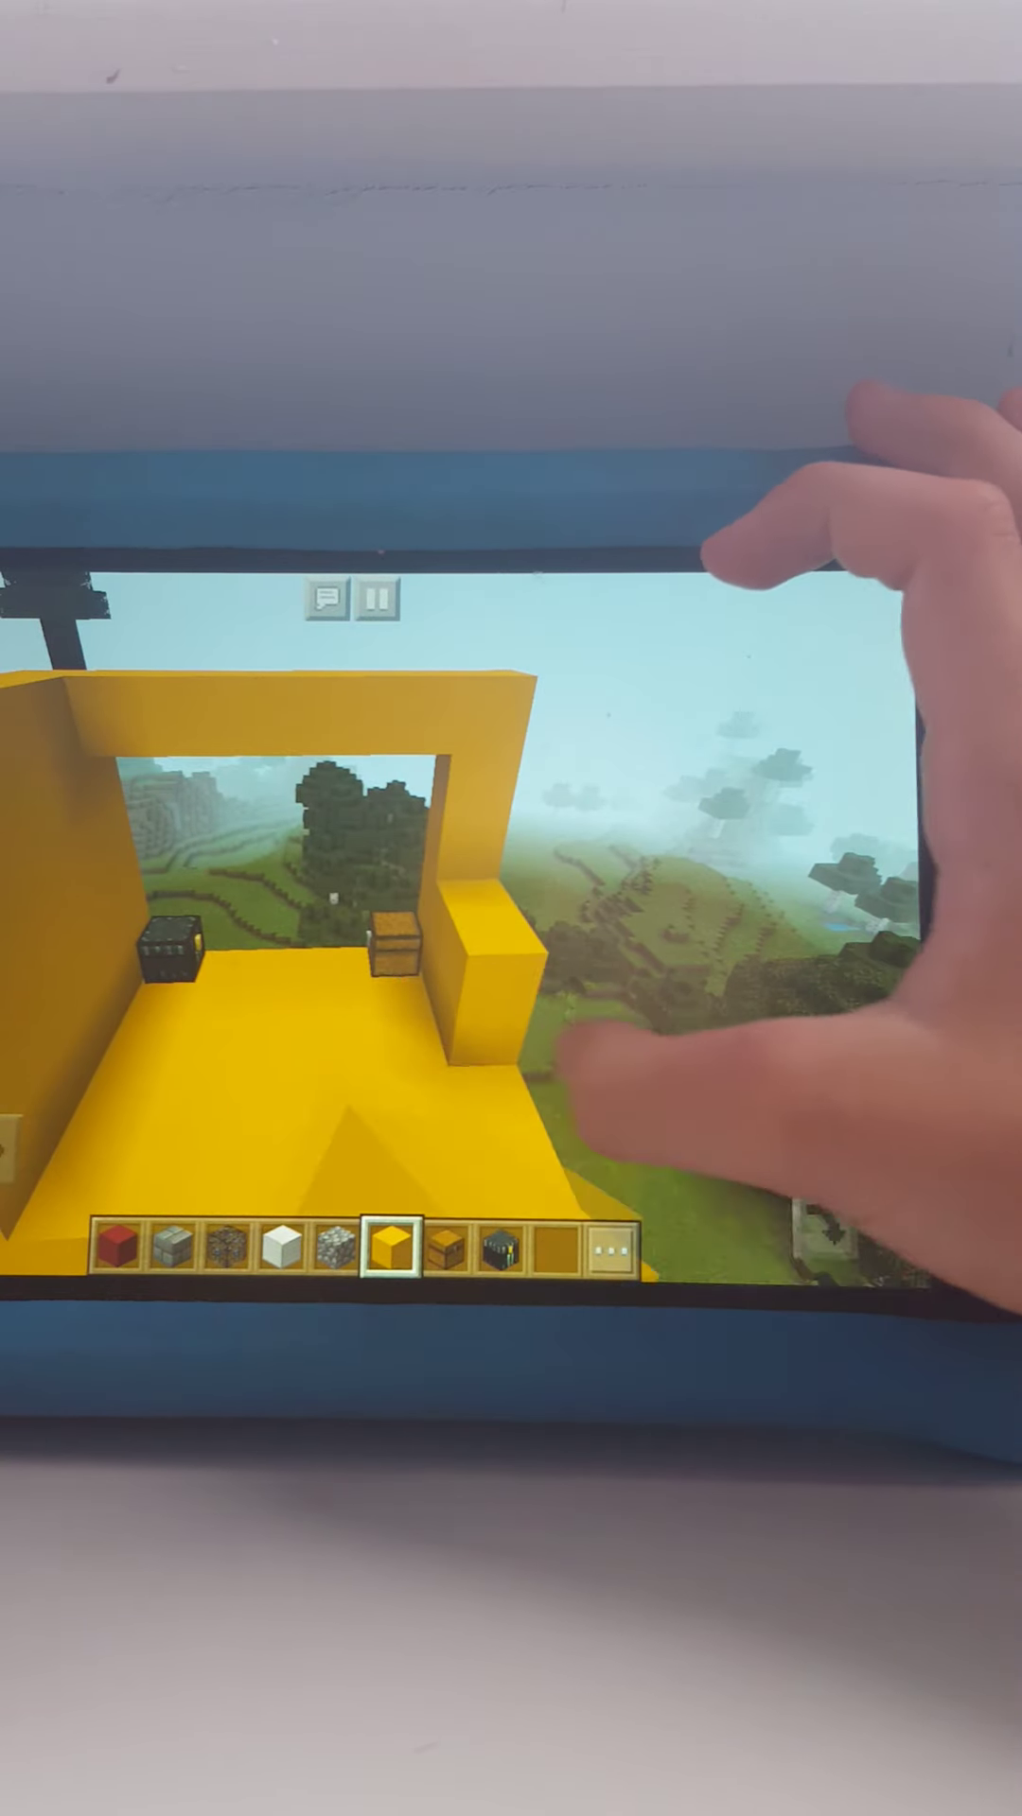
mouse_move(525, 1008)
left_mouse_down()
mouse_move(568, 1045)
mouse_move(384, 965)
left_mouse_up()
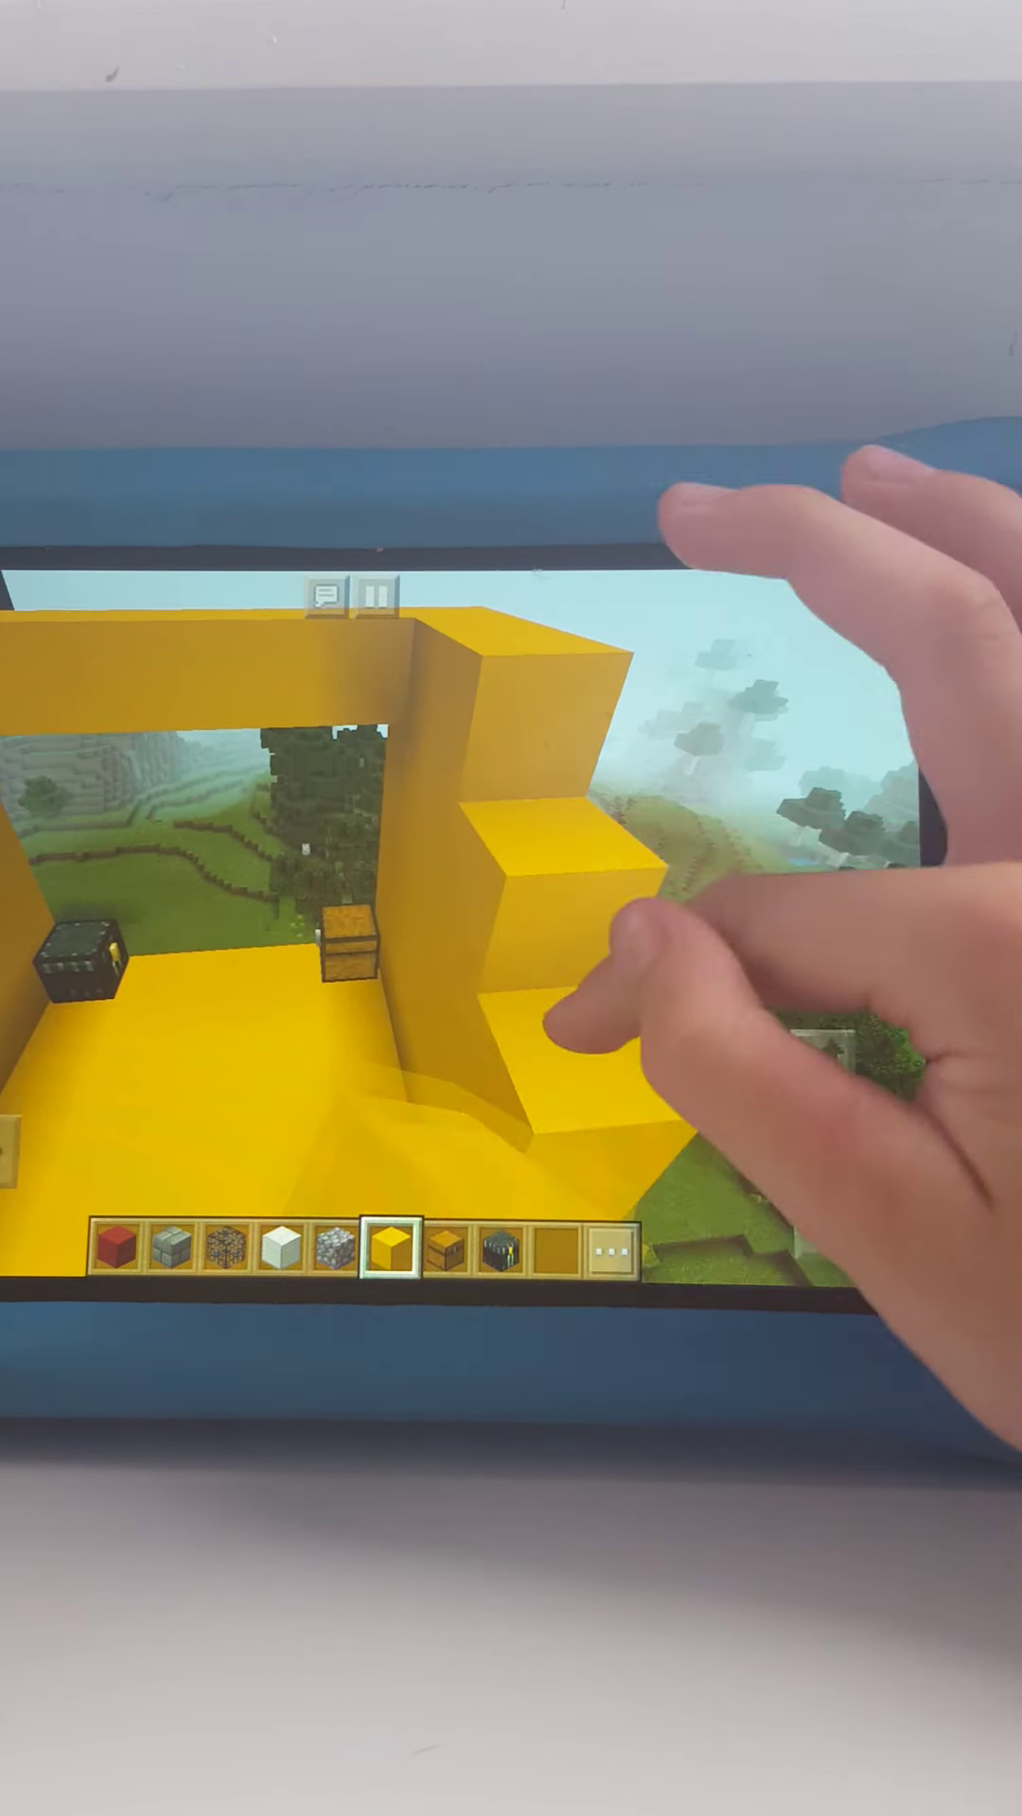
left_click_drag(469, 766, 567, 766)
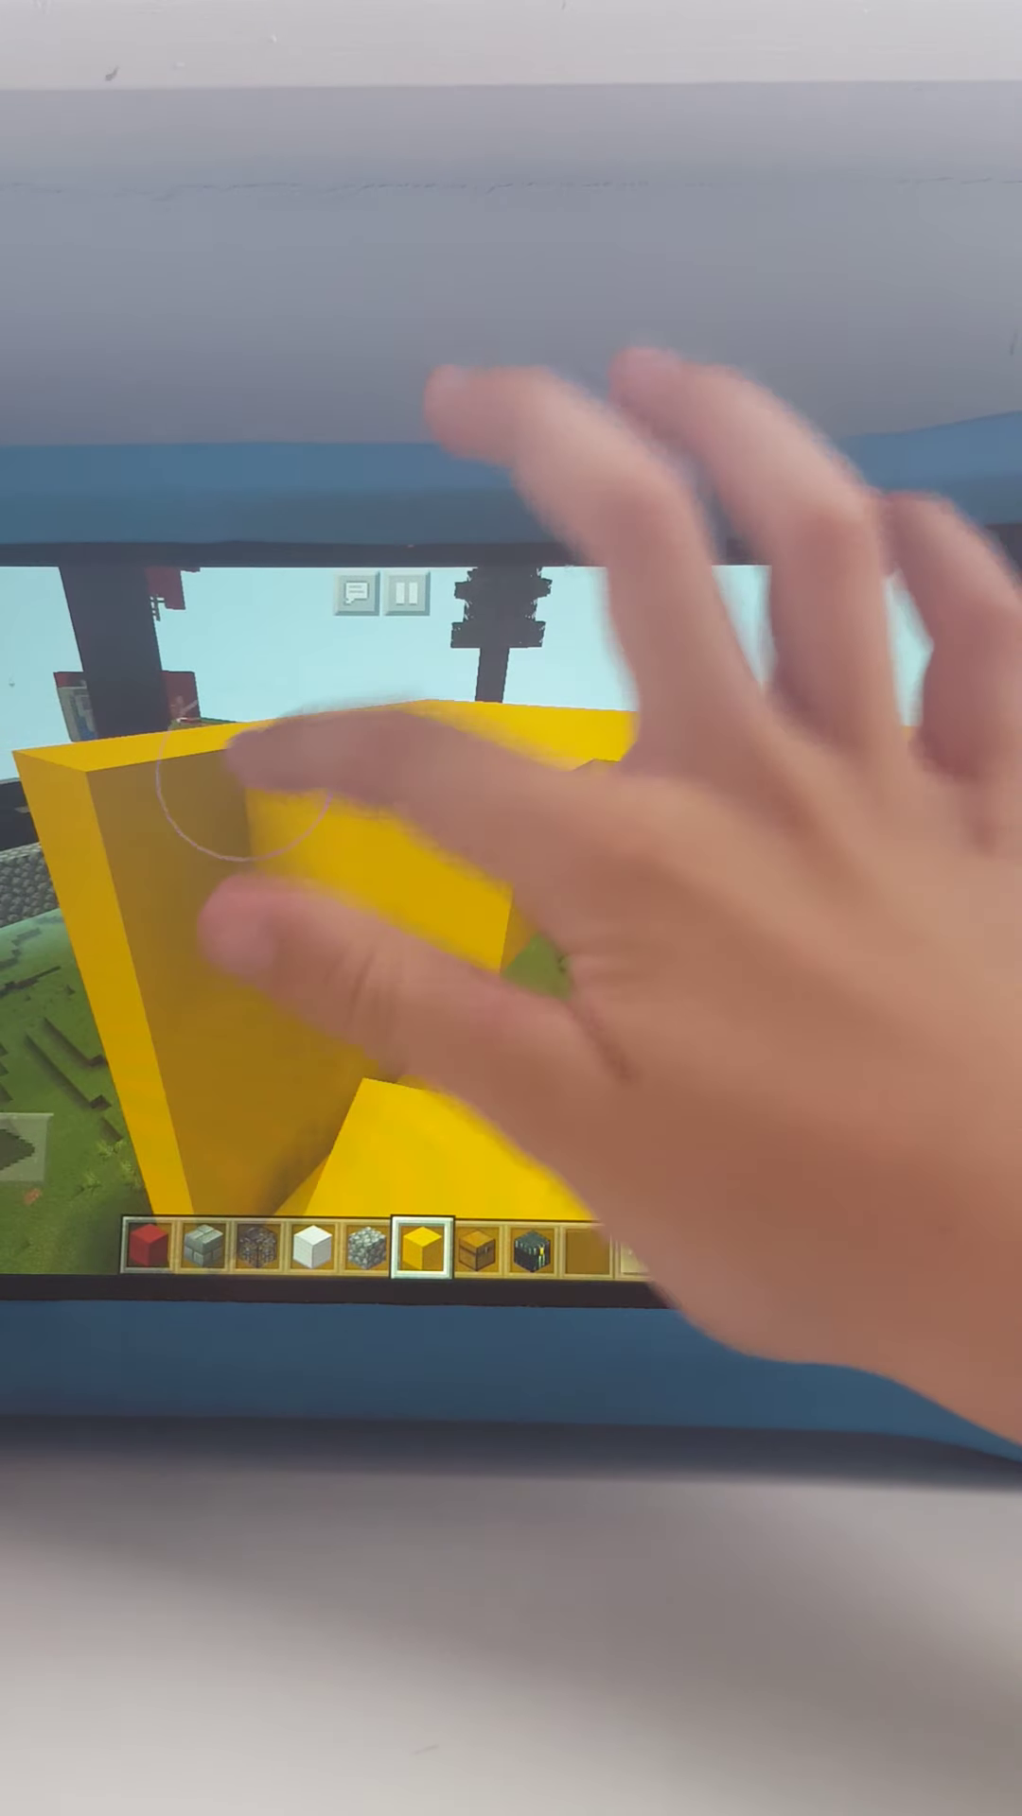
left_click_drag(270, 795, 681, 796)
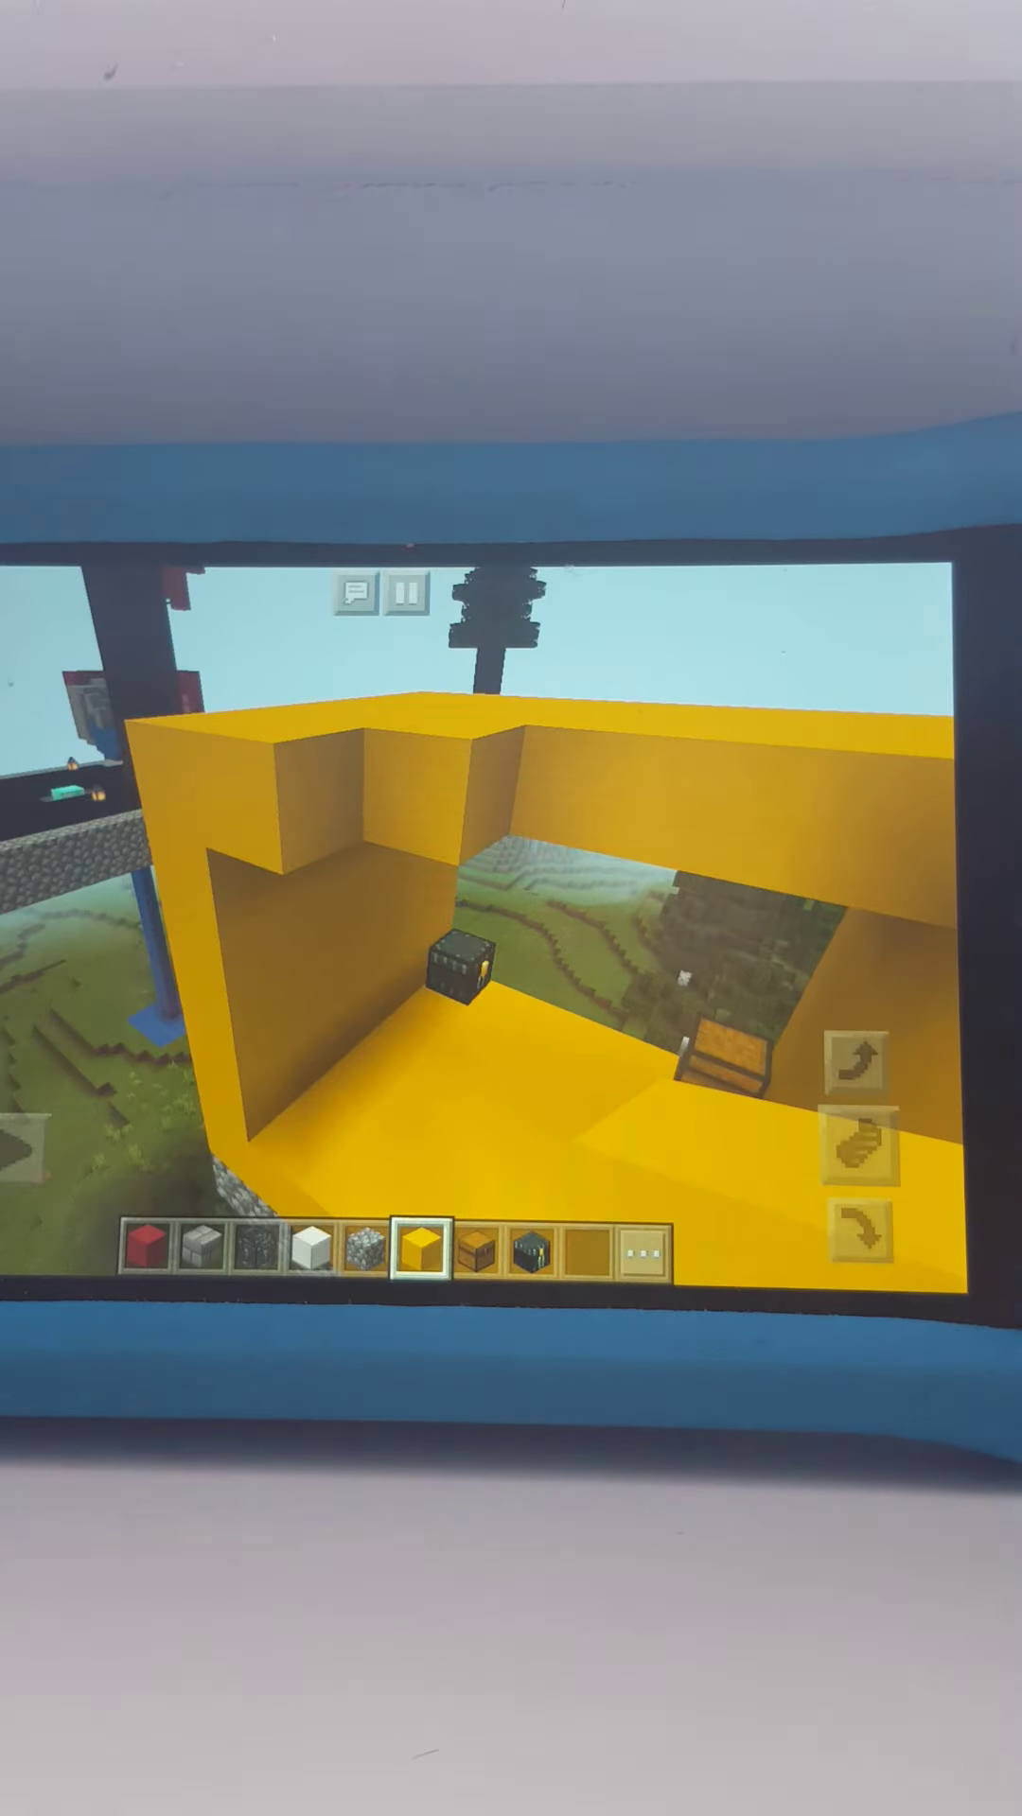
mouse_move(611, 965)
left_mouse_down()
mouse_move(574, 809)
mouse_move(142, 817)
left_mouse_up()
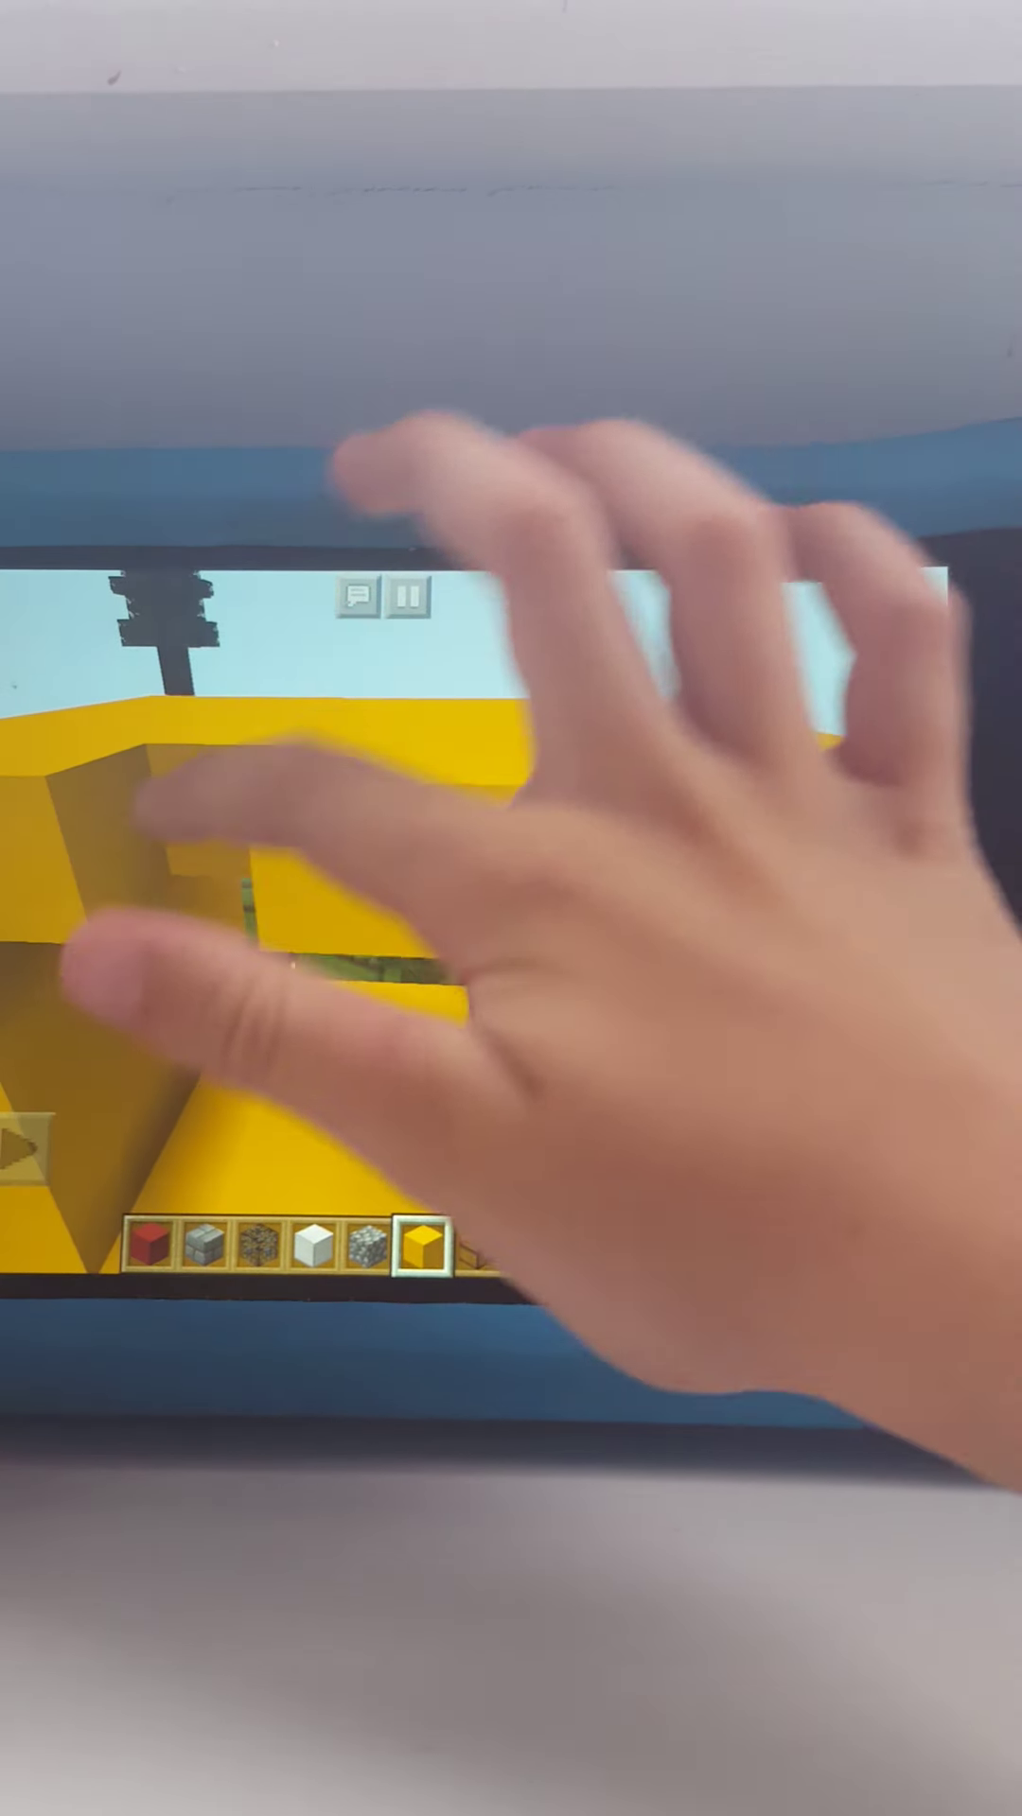
mouse_move(853, 1050)
left_mouse_down()
mouse_move(796, 1078)
mouse_move(716, 994)
mouse_move(717, 1086)
left_mouse_up()
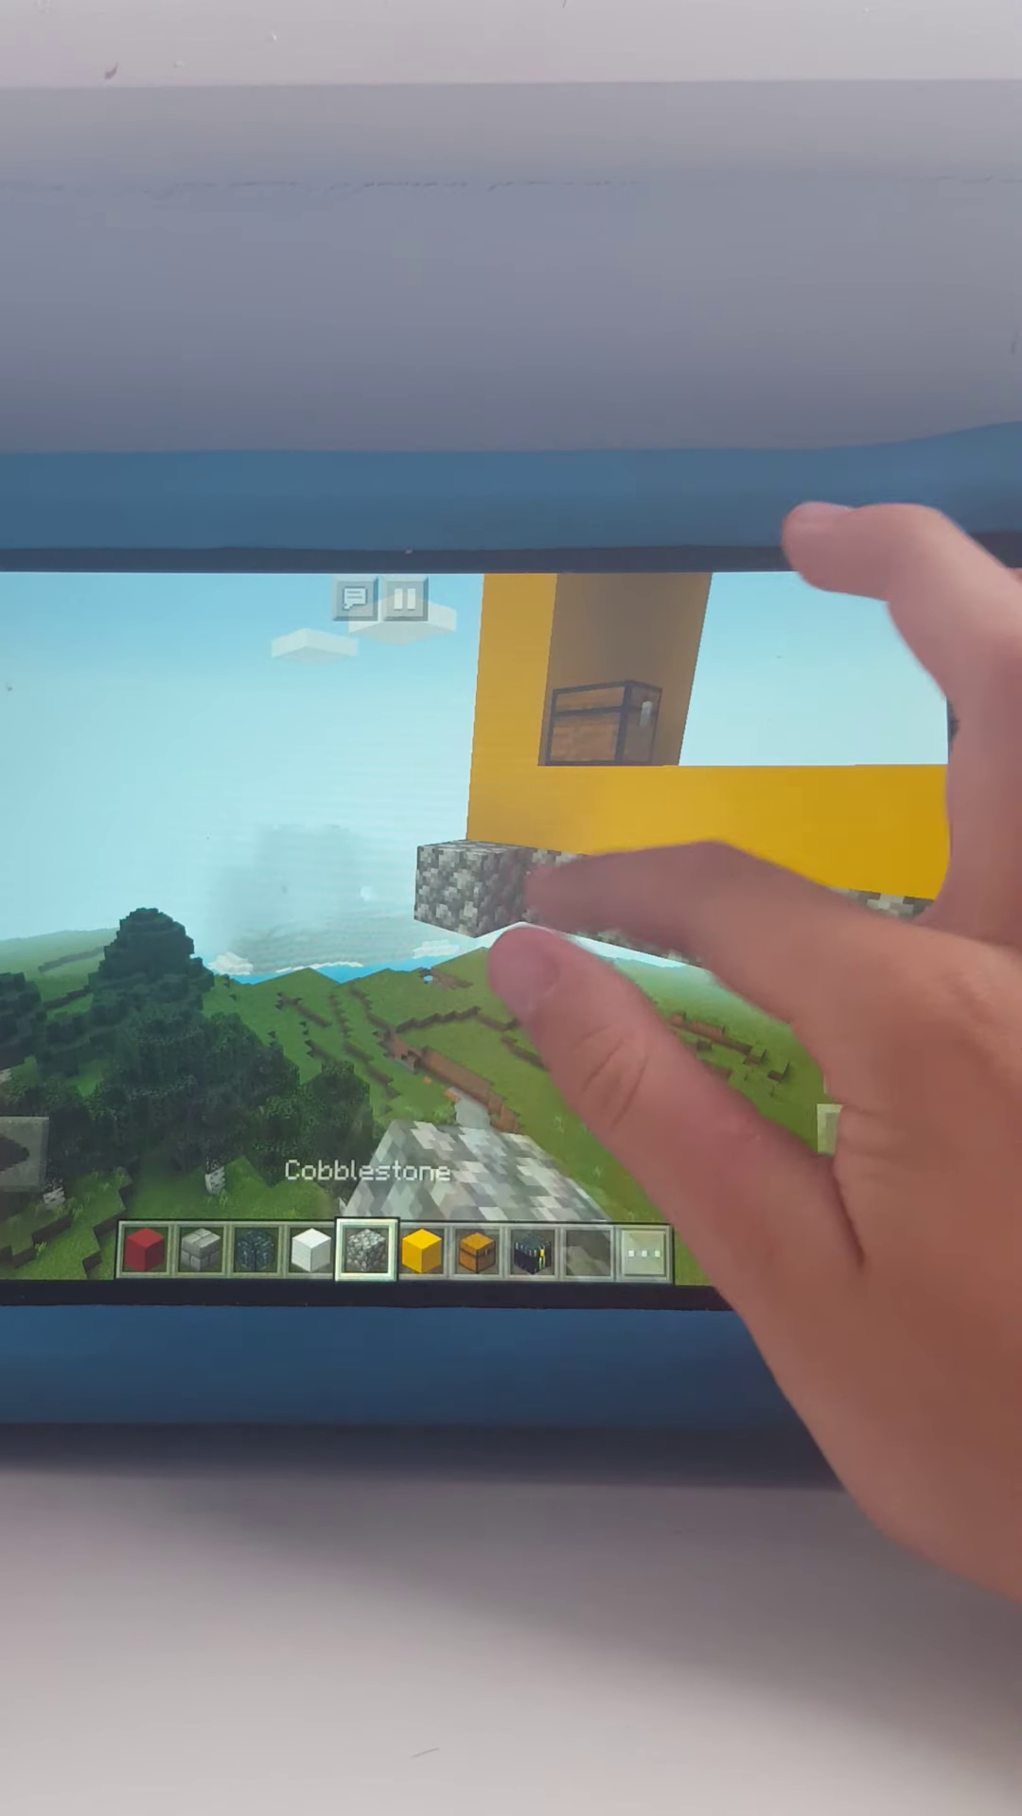
Place five more cobblestone blocks beneath the yellow floor, then open the inventory.
left_click(292, 933)
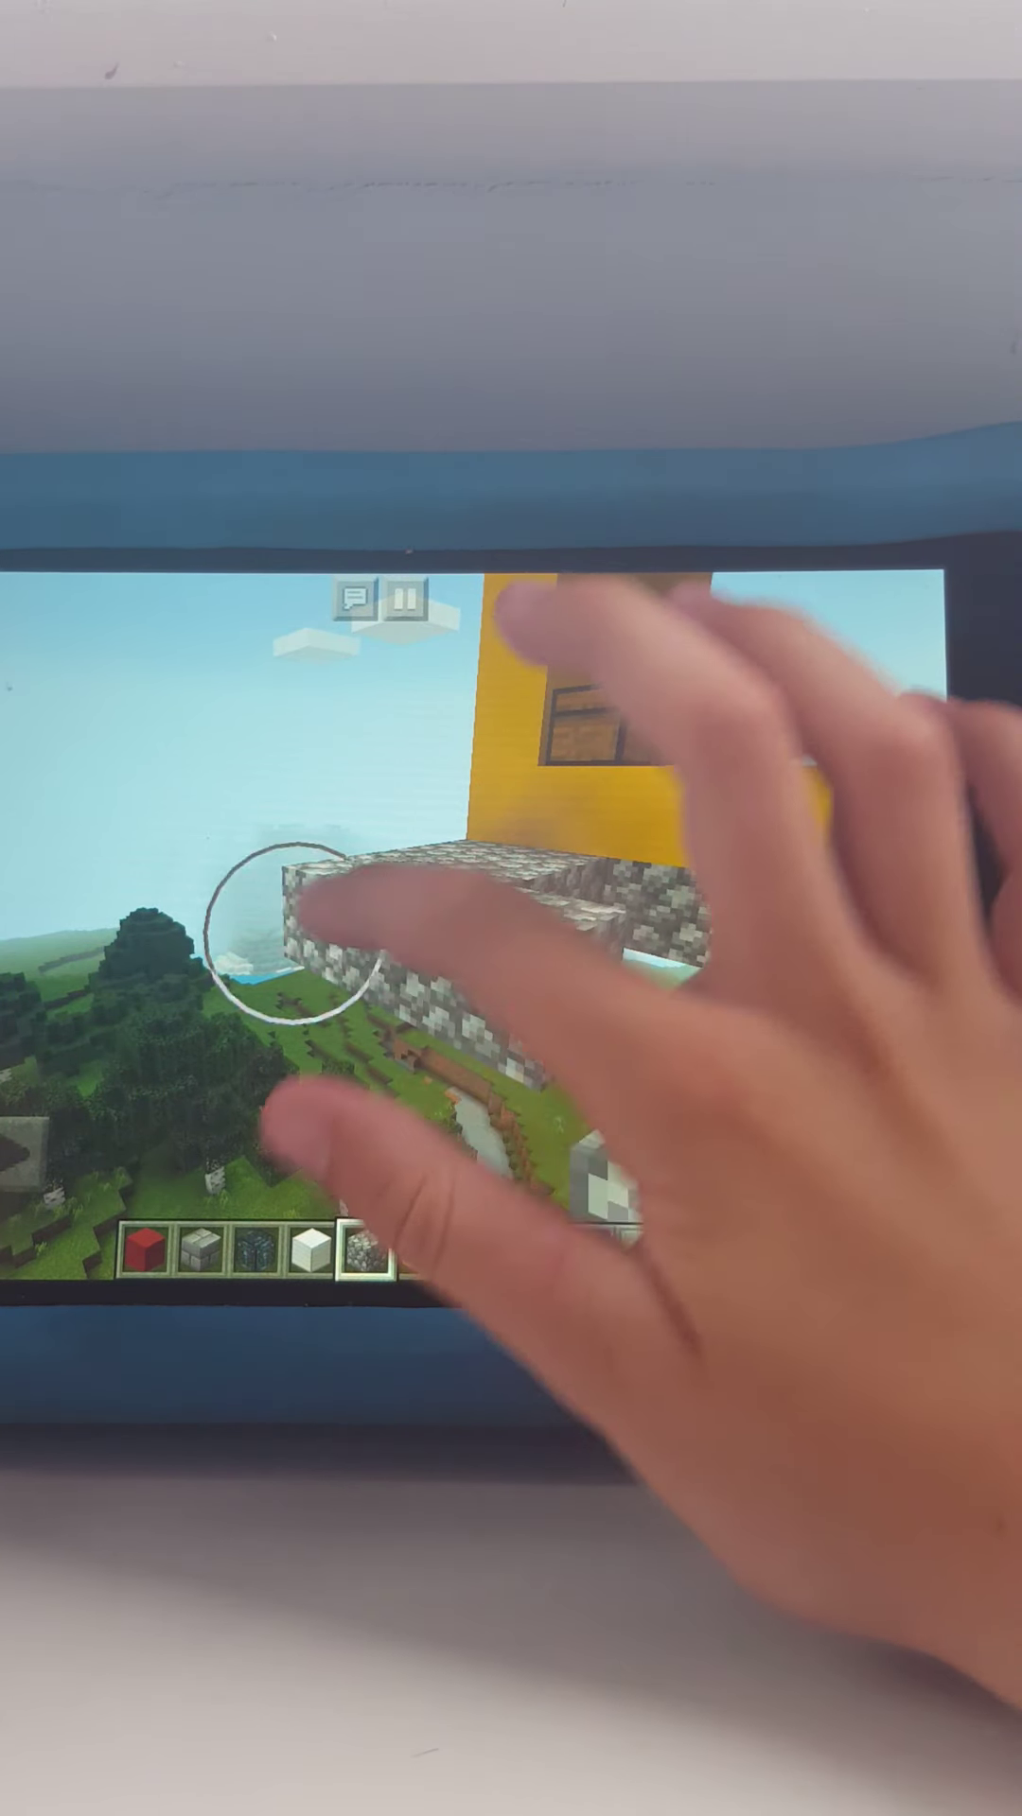
left_click_drag(710, 837, 425, 852)
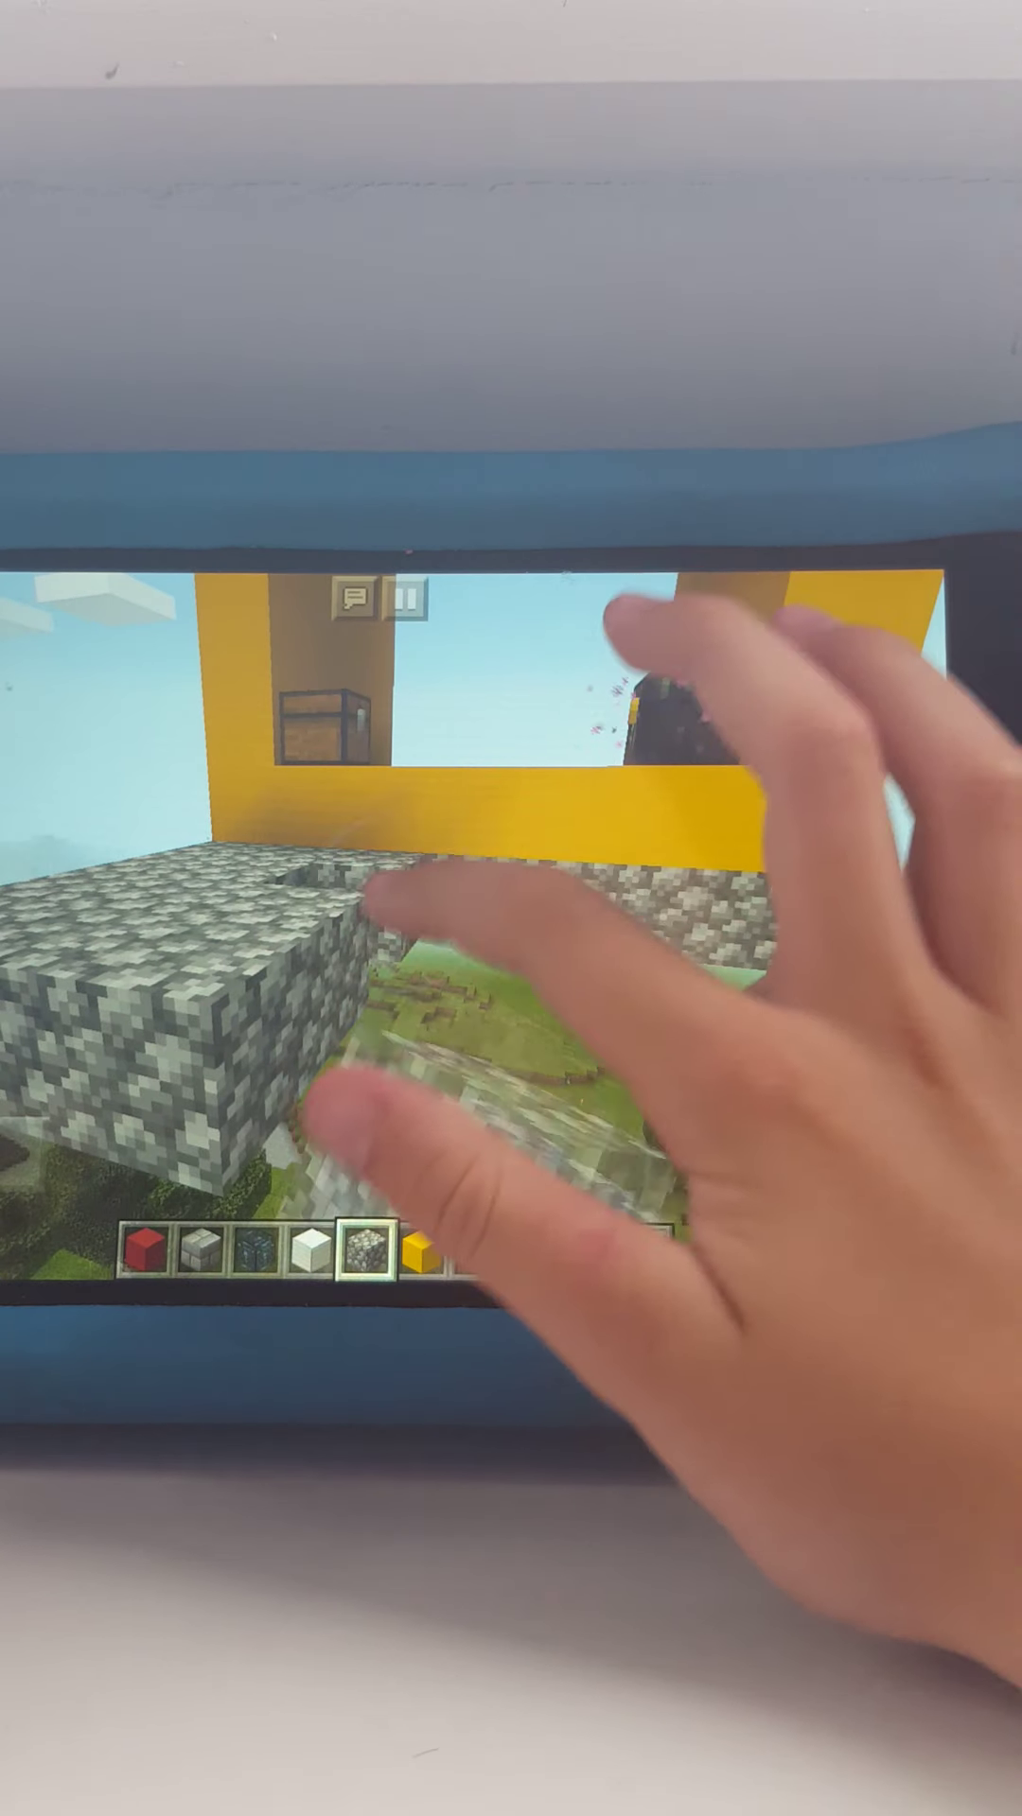
left_click(416, 966)
left_click(425, 994)
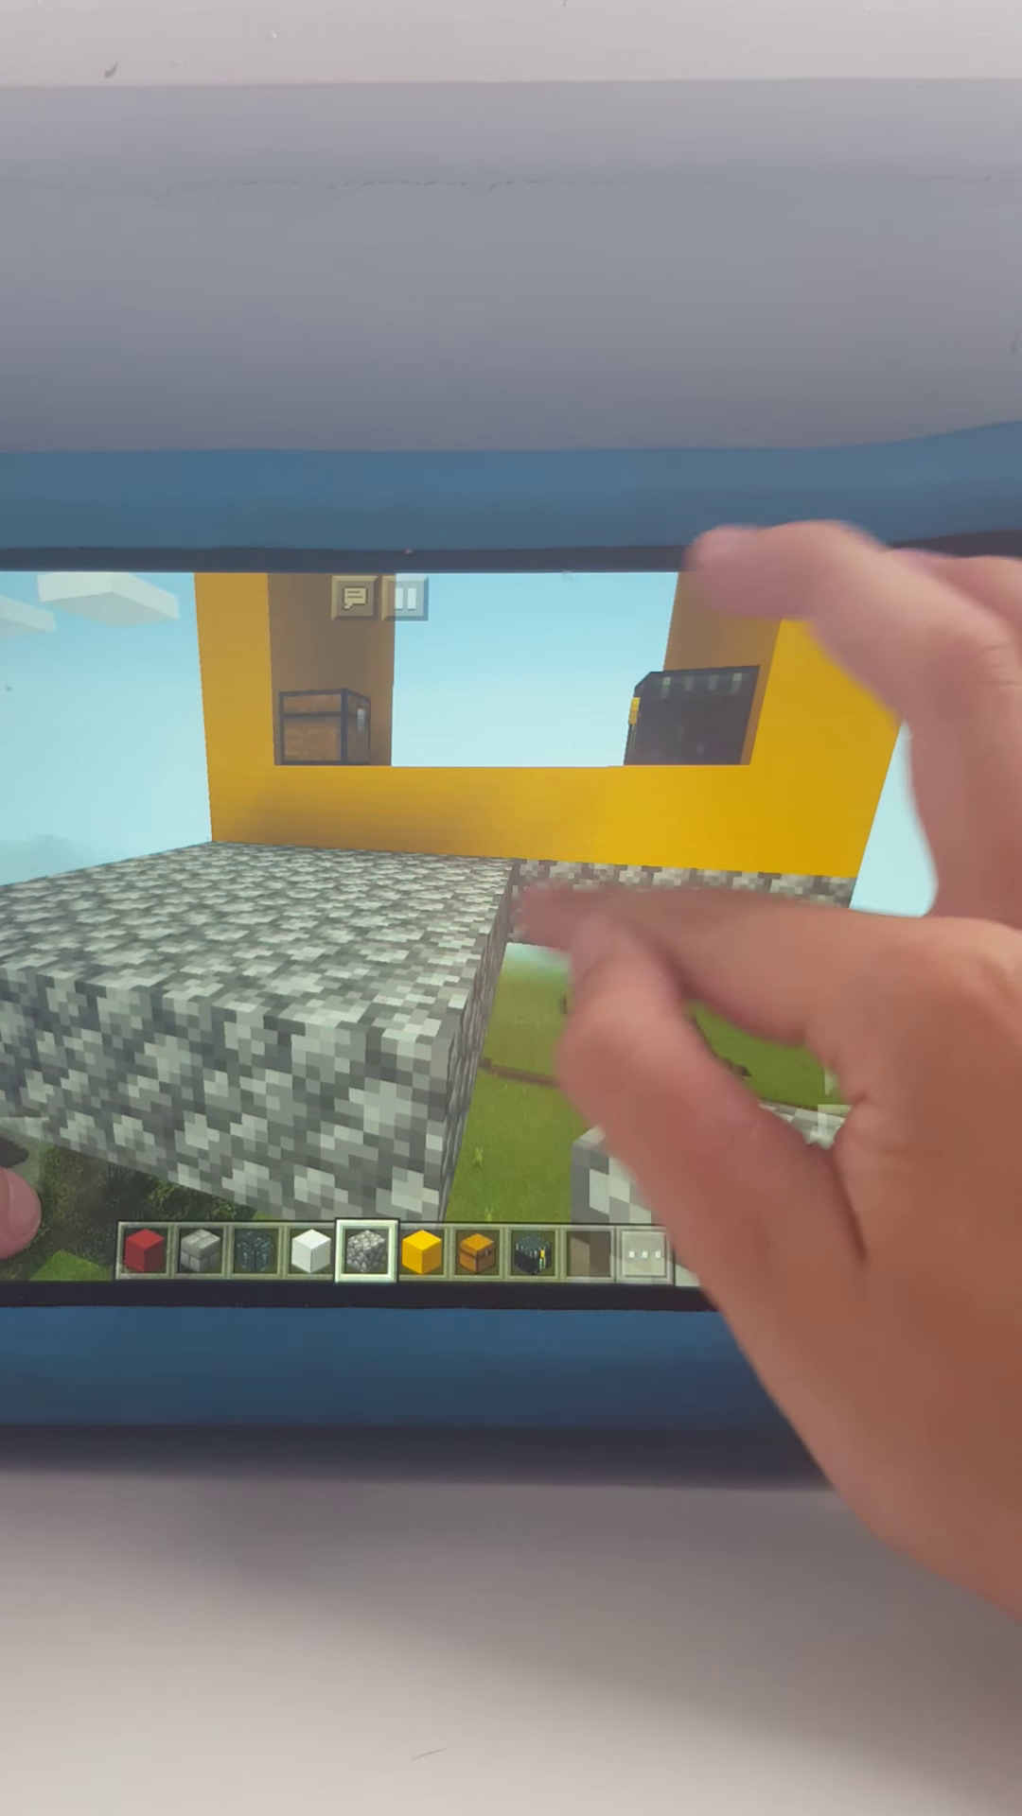
left_click(561, 944)
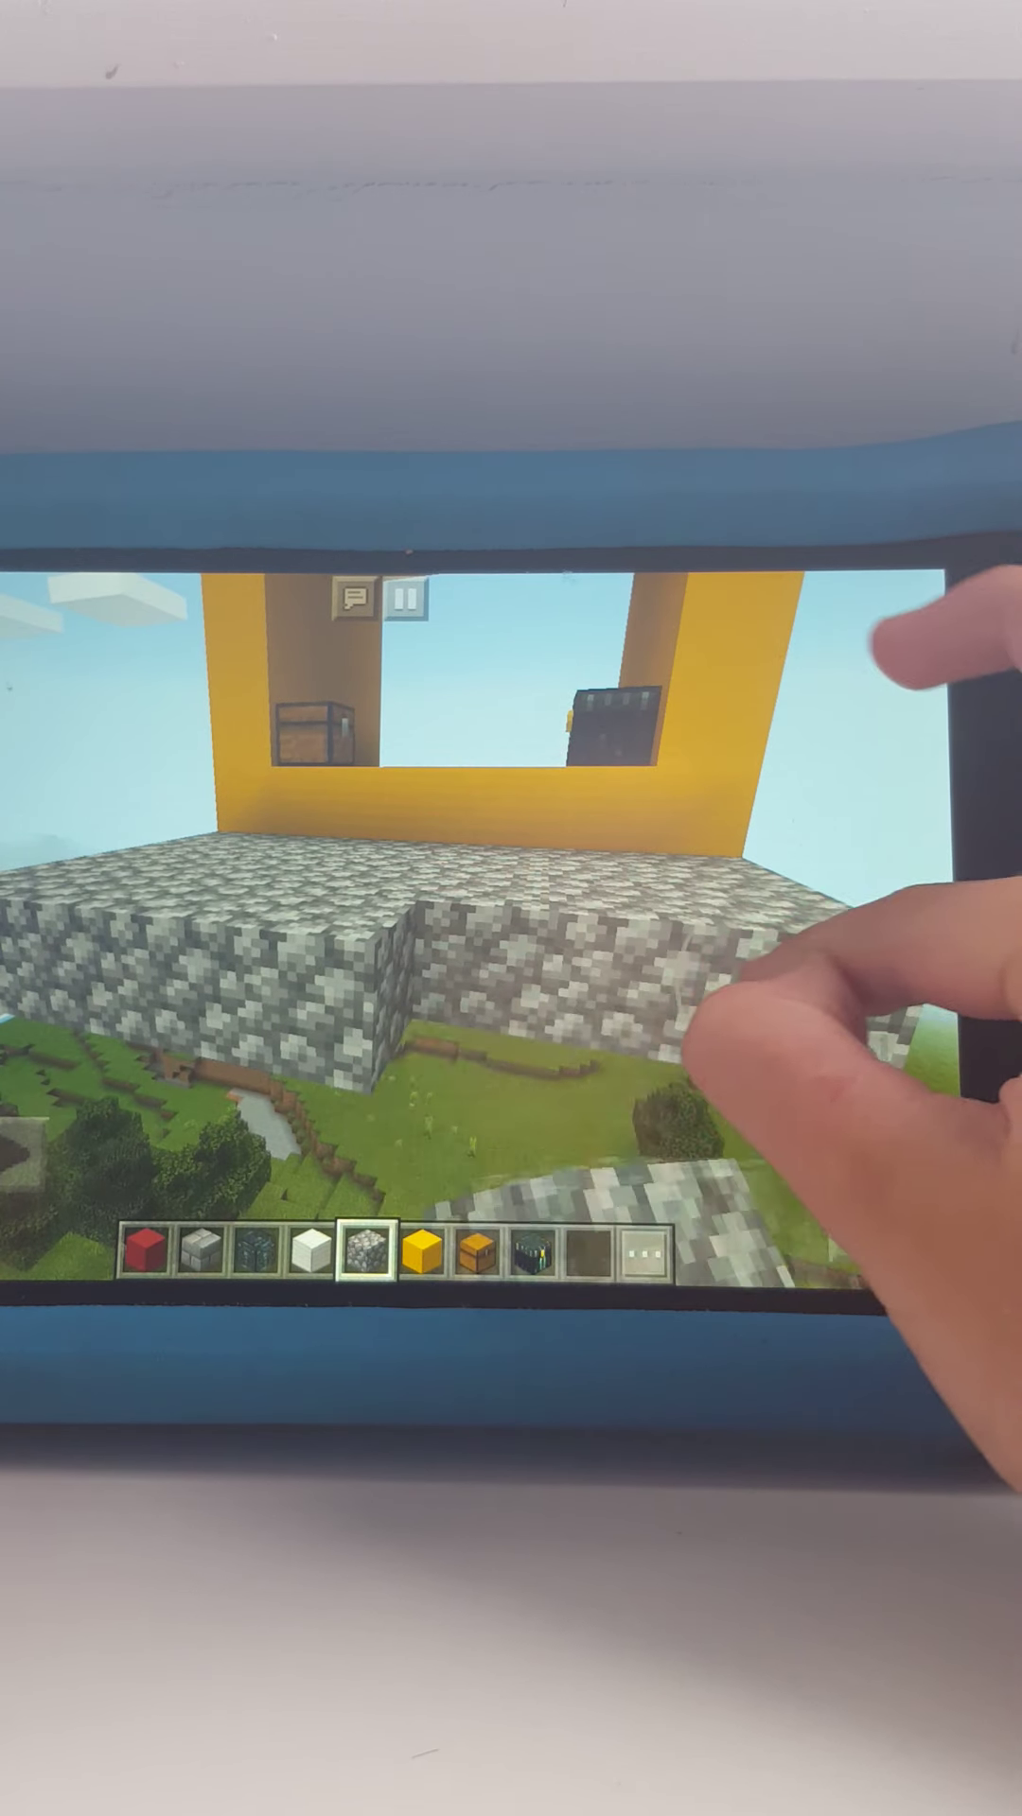
left_click(497, 979)
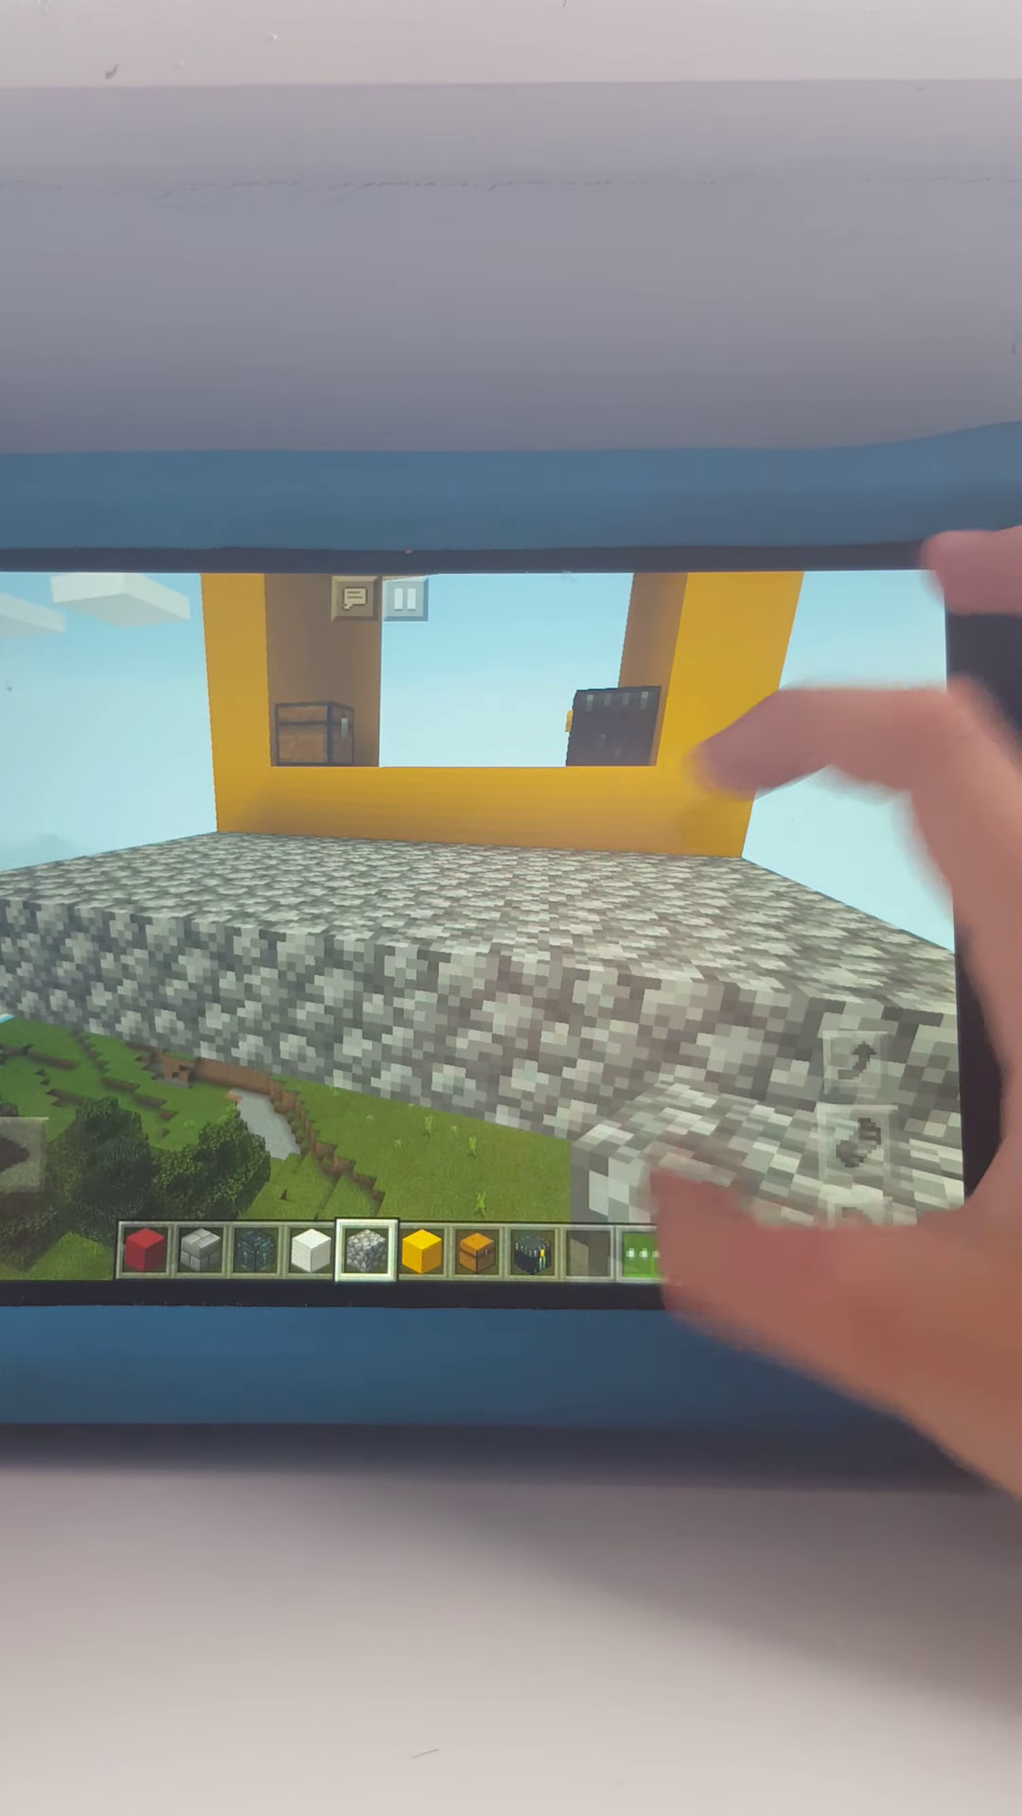
left_click(641, 1251)
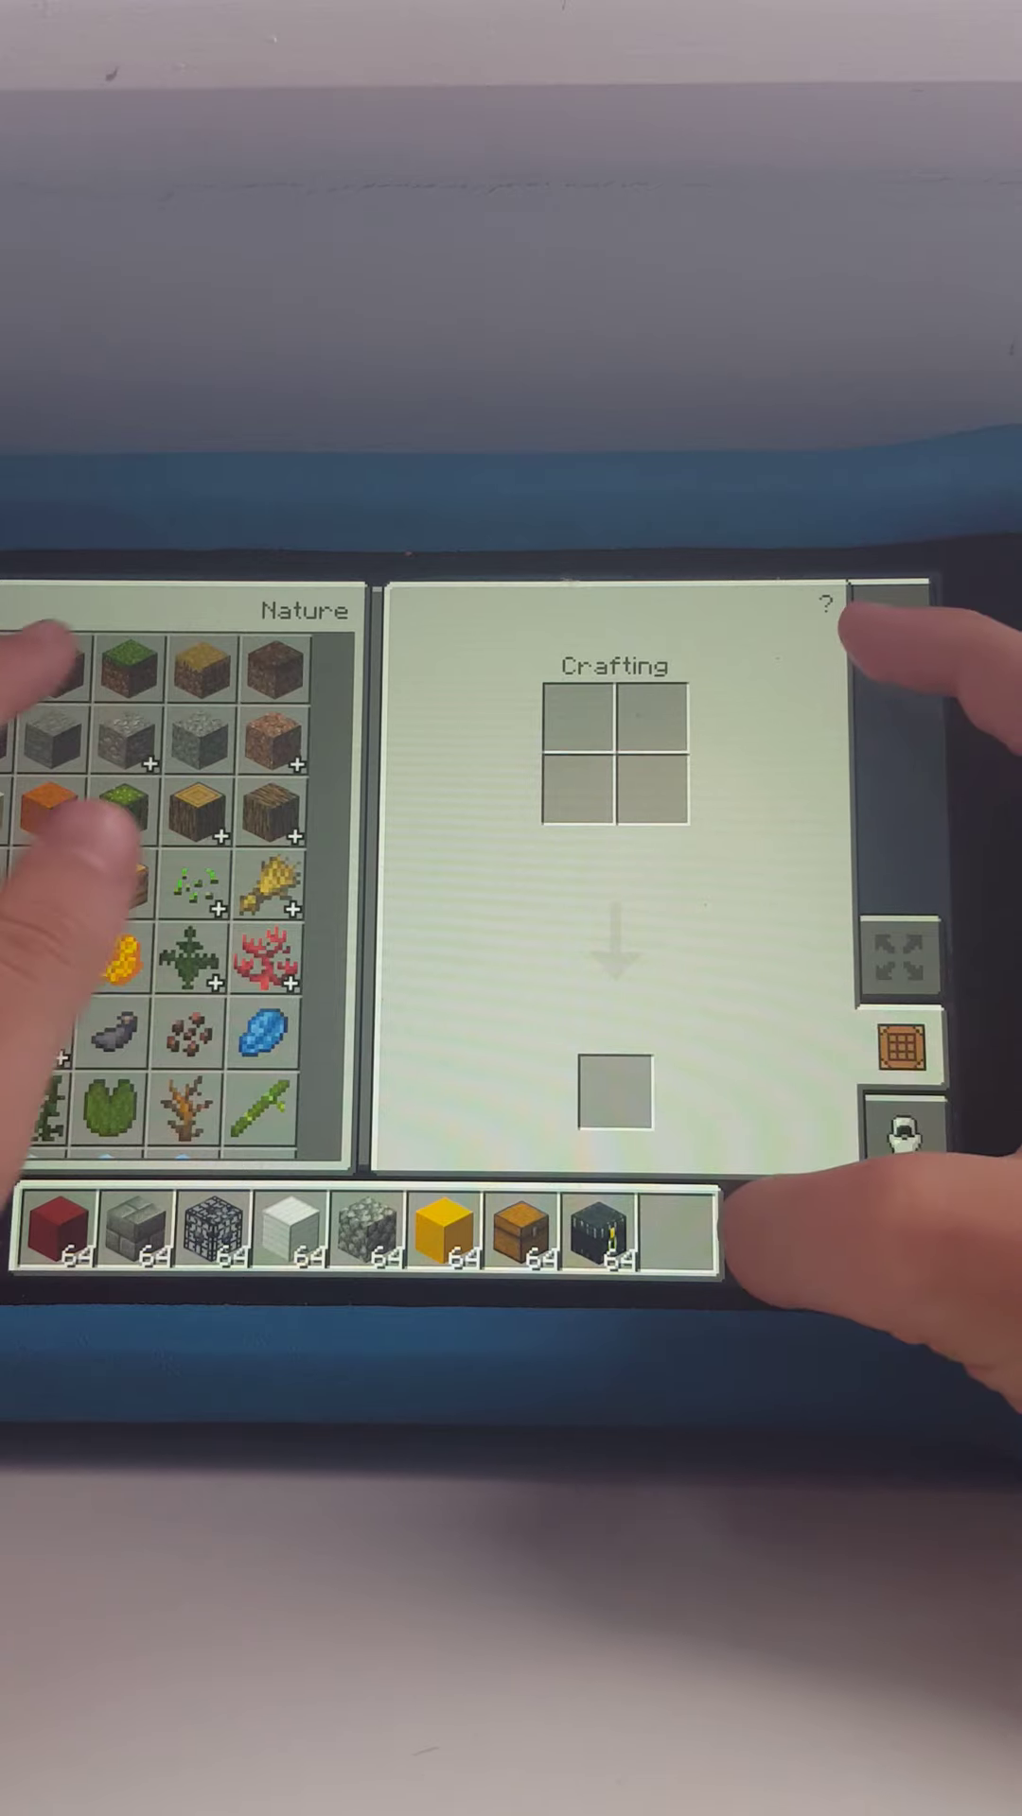
Place Grass Blocks across the cobblestone base, then fly up to view the arch.
left_click(888, 617)
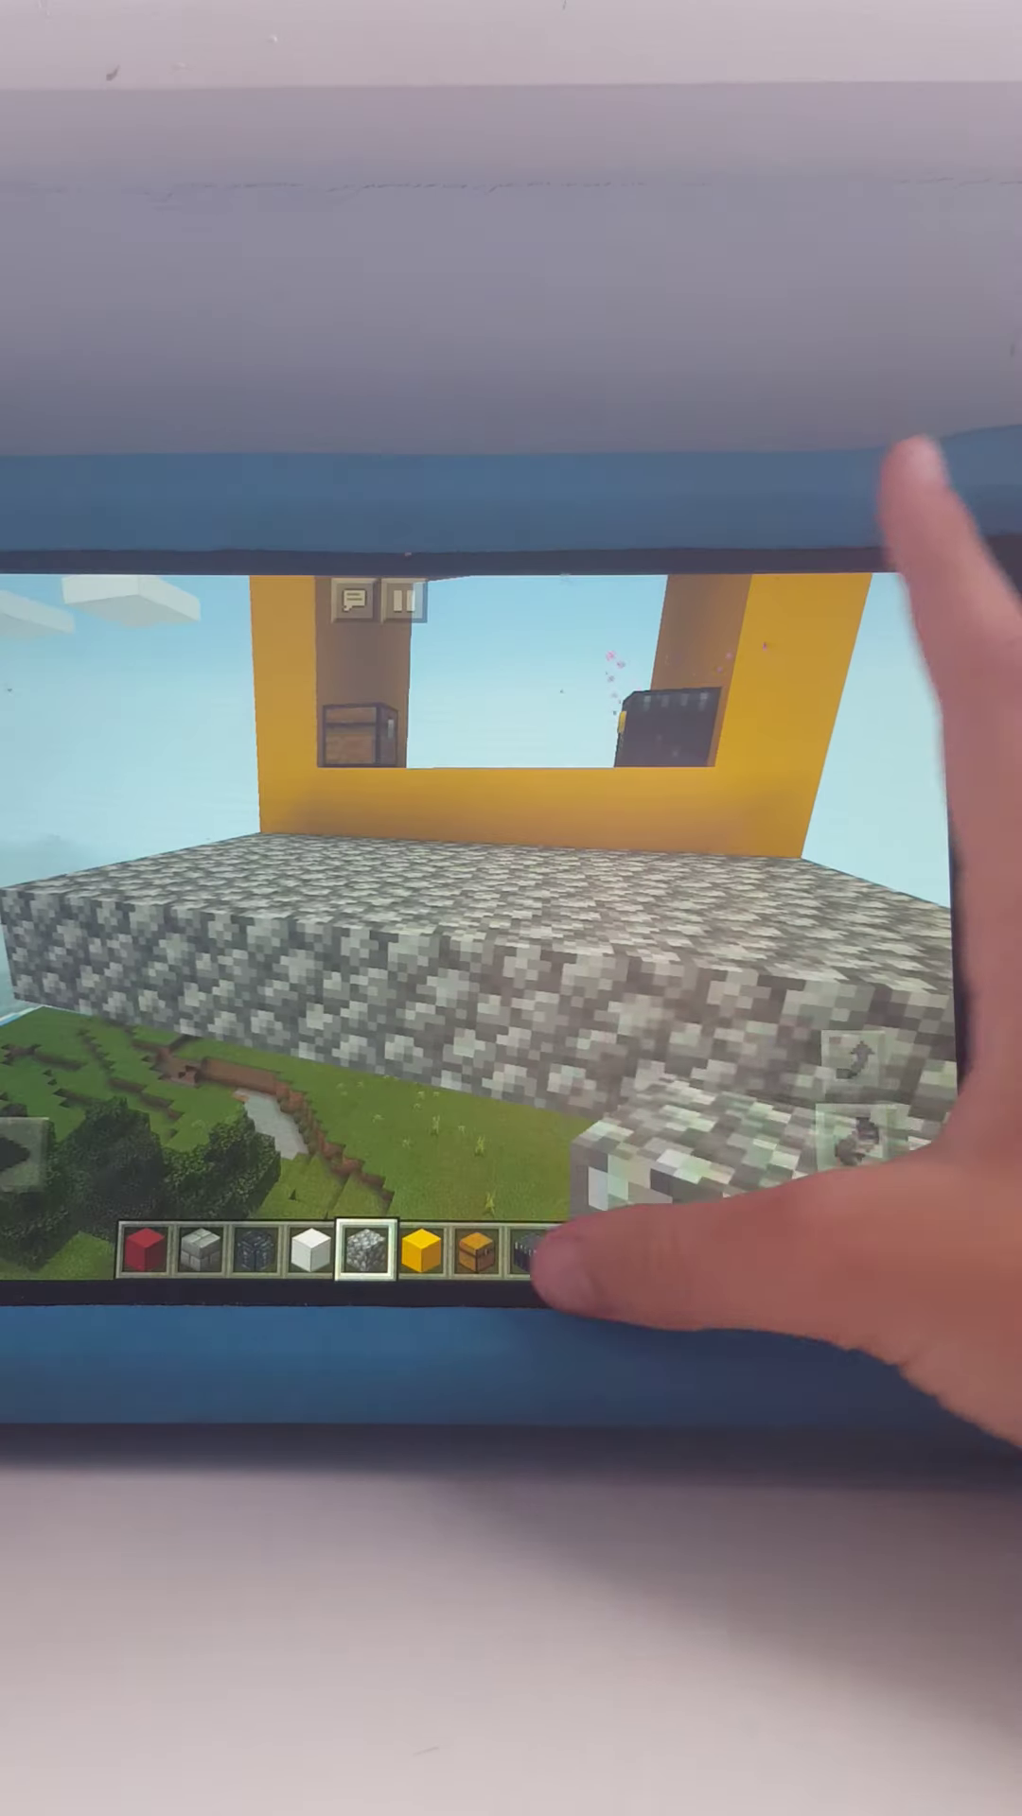
left_click(587, 1249)
left_click(270, 845)
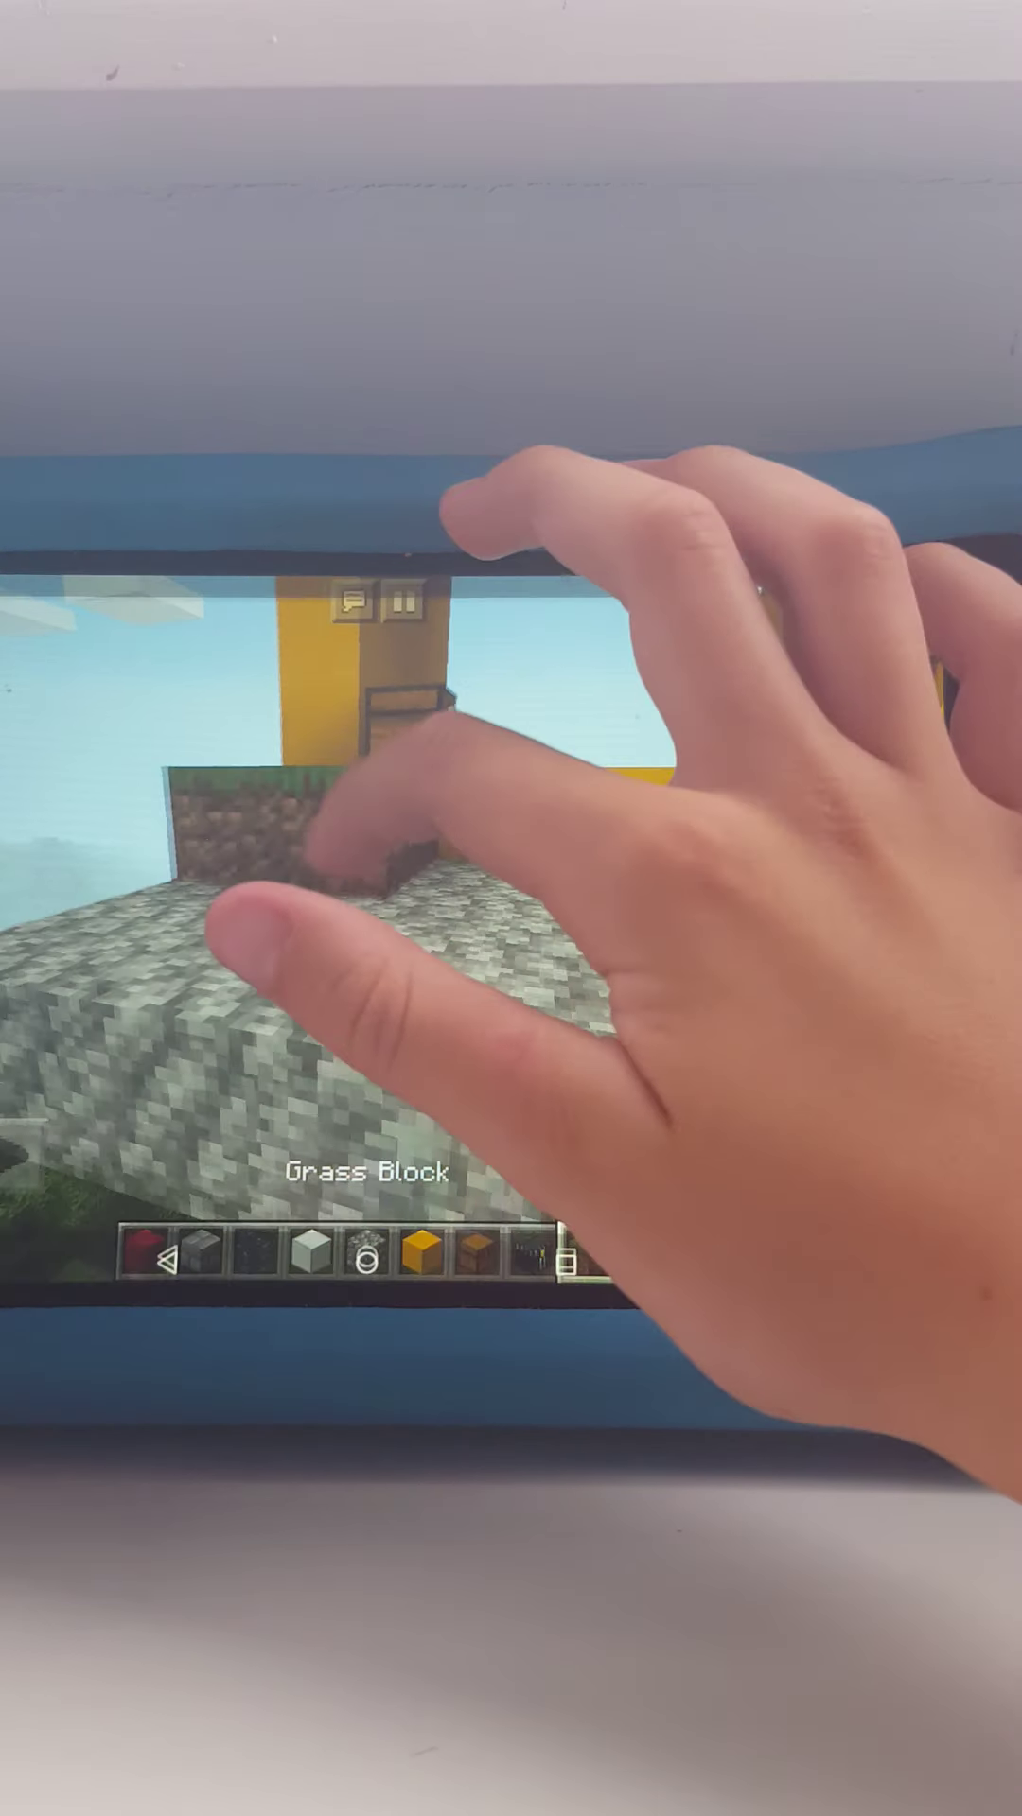
left_click_drag(271, 845, 265, 832)
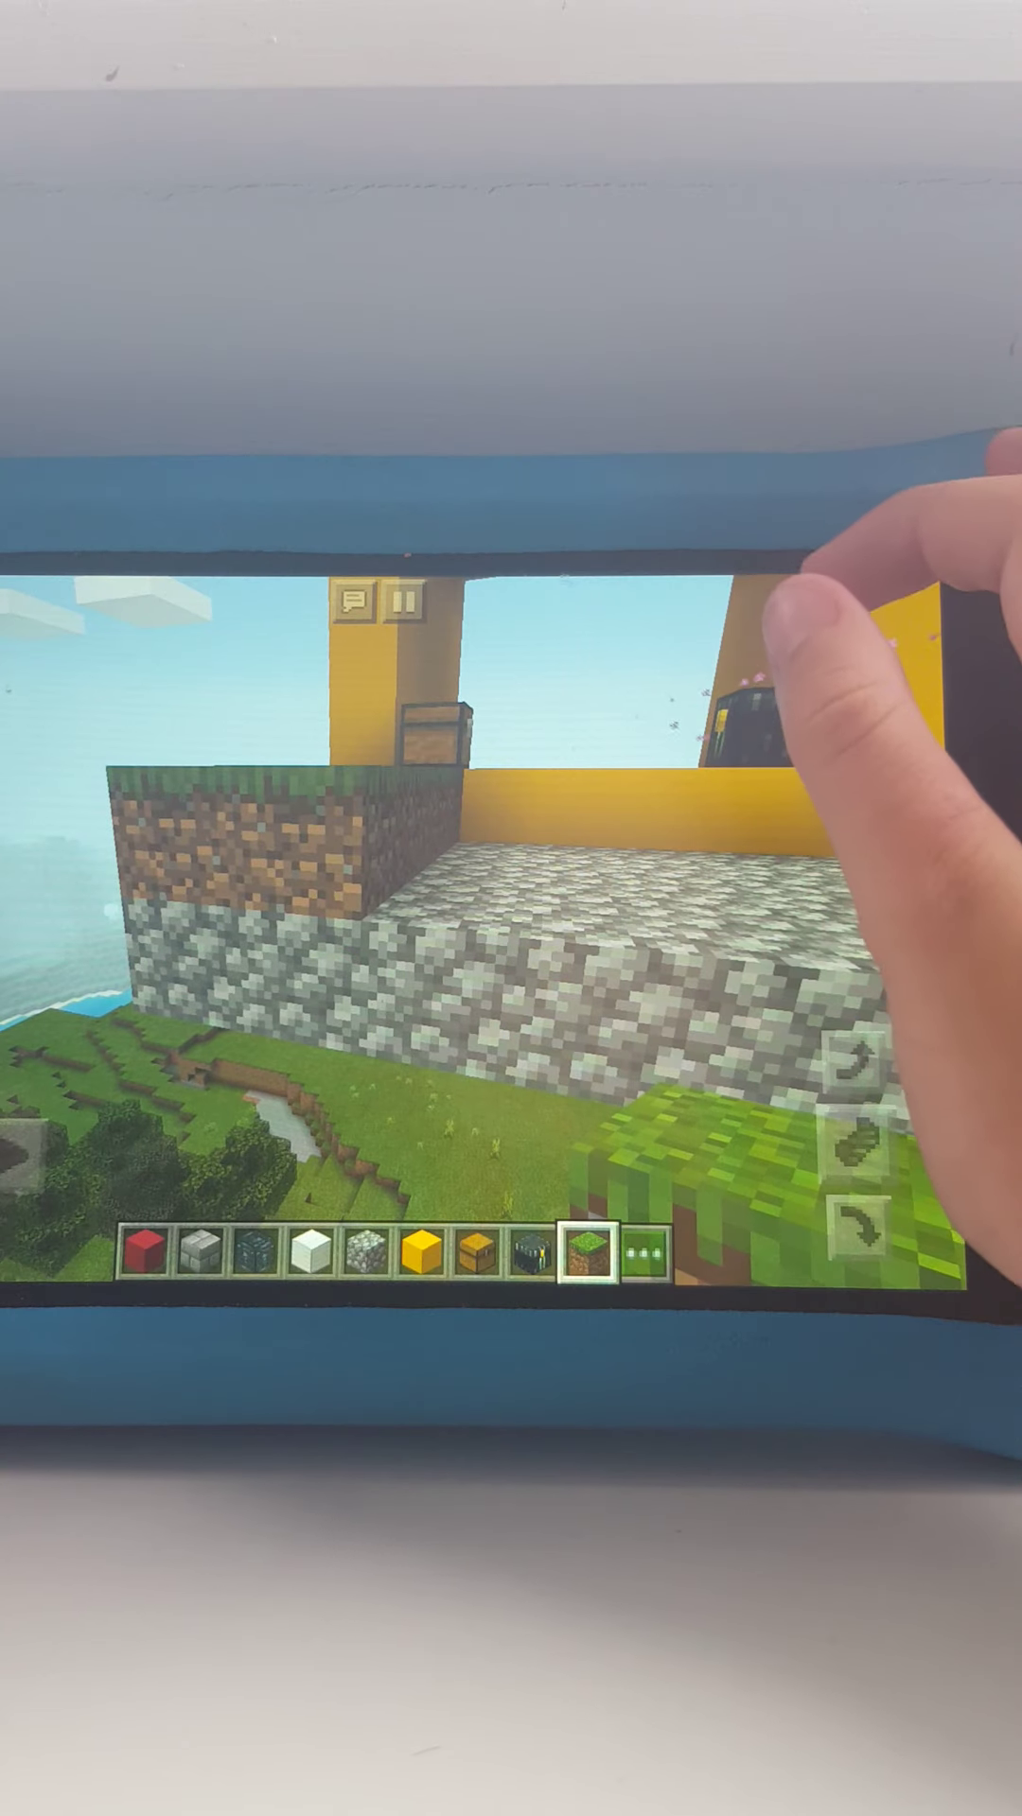
left_click(527, 810)
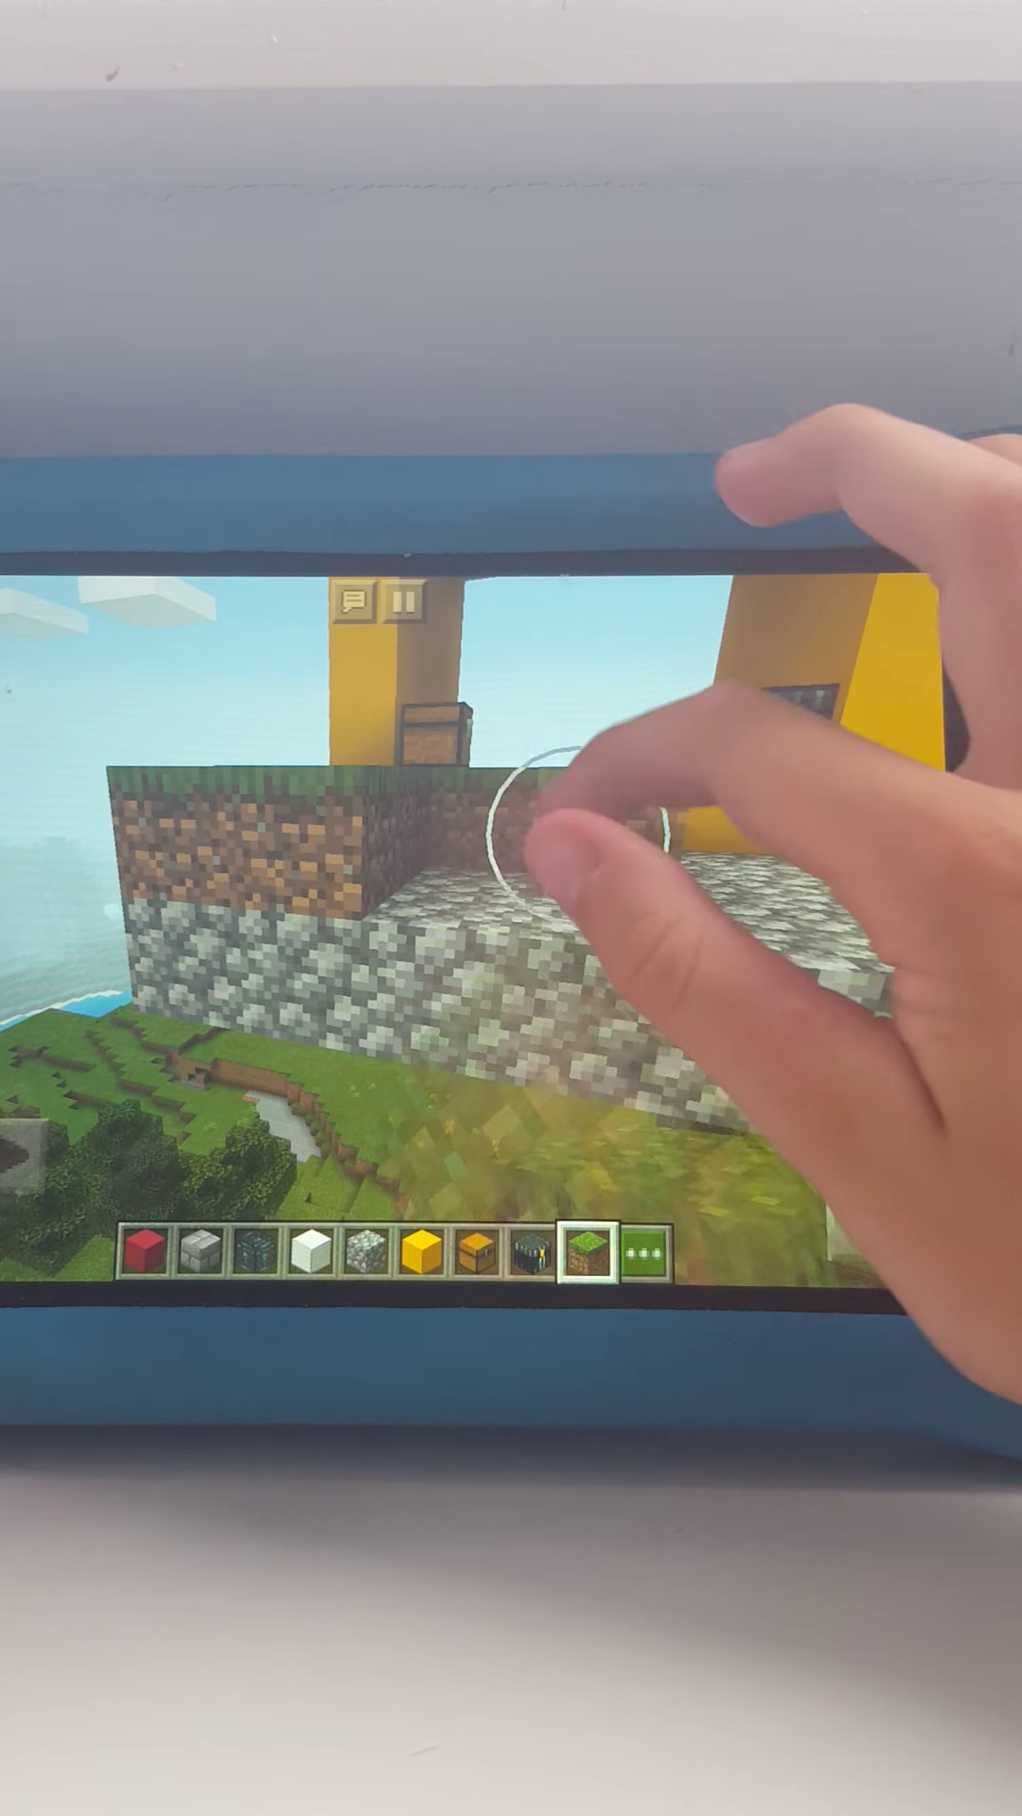
left_click(478, 833)
left_click_drag(681, 809, 483, 853)
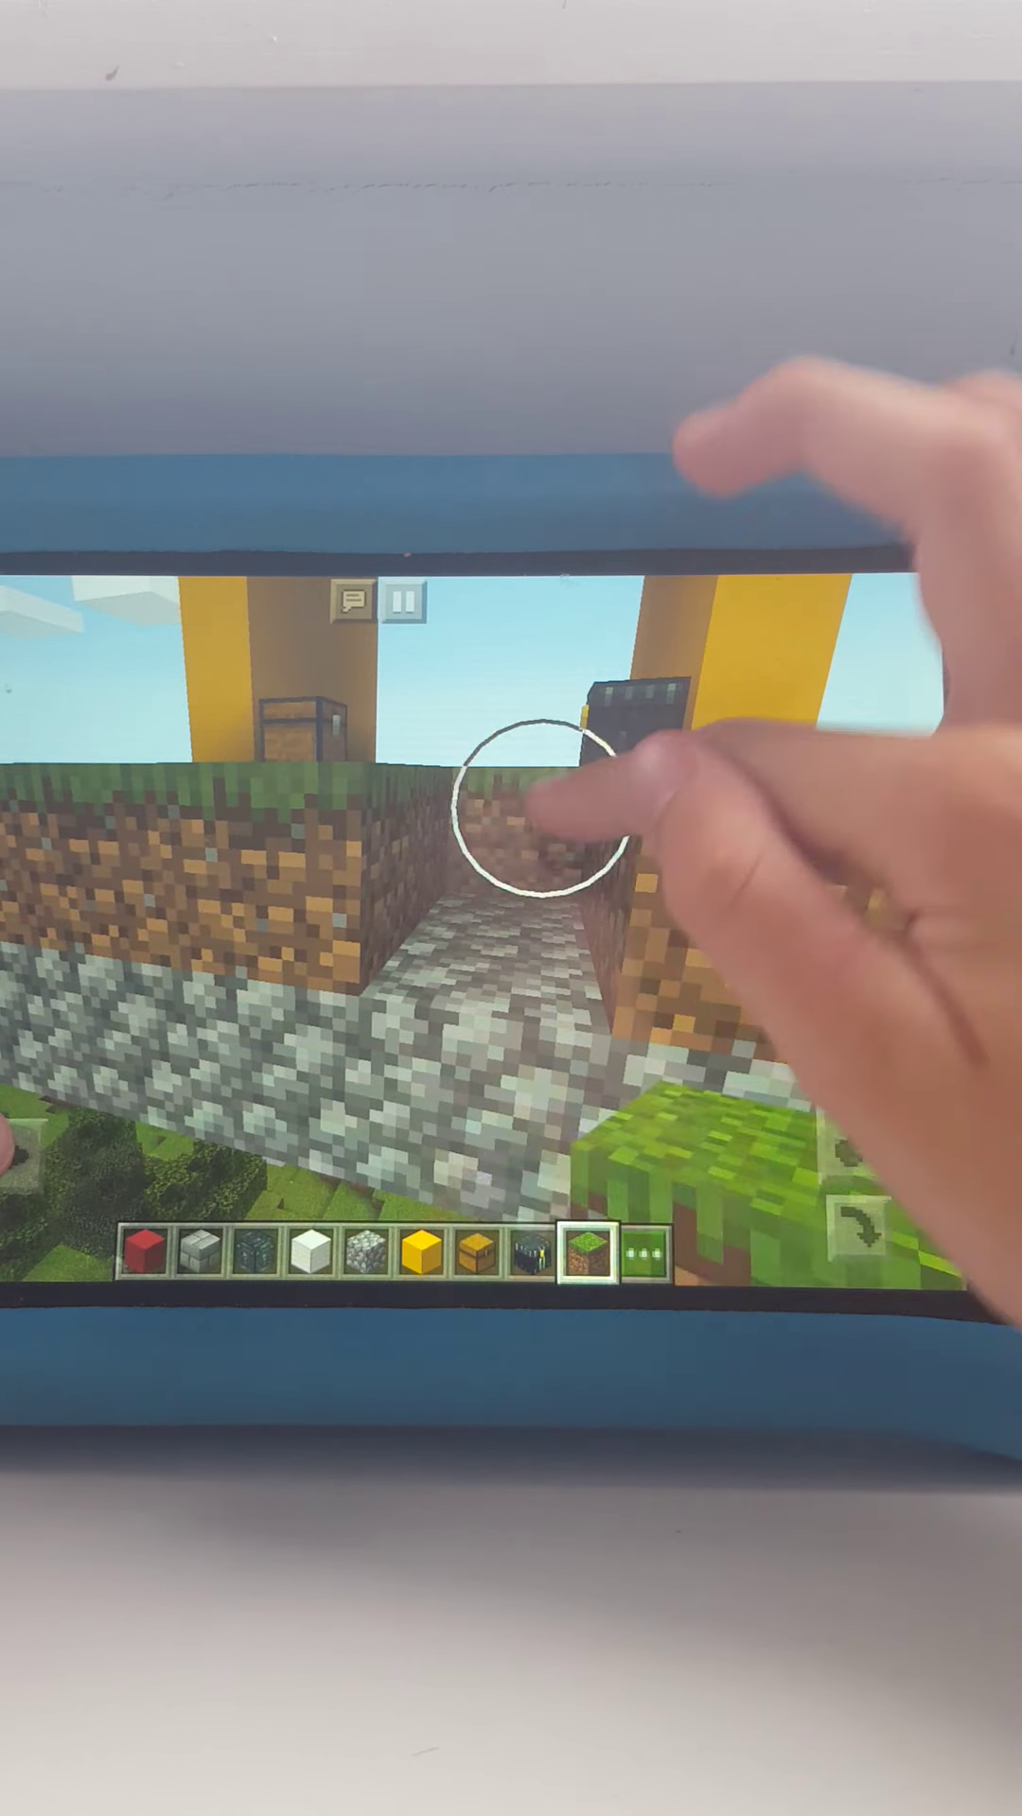
left_click(540, 809)
left_click_drag(738, 795, 653, 810)
left_click(487, 871)
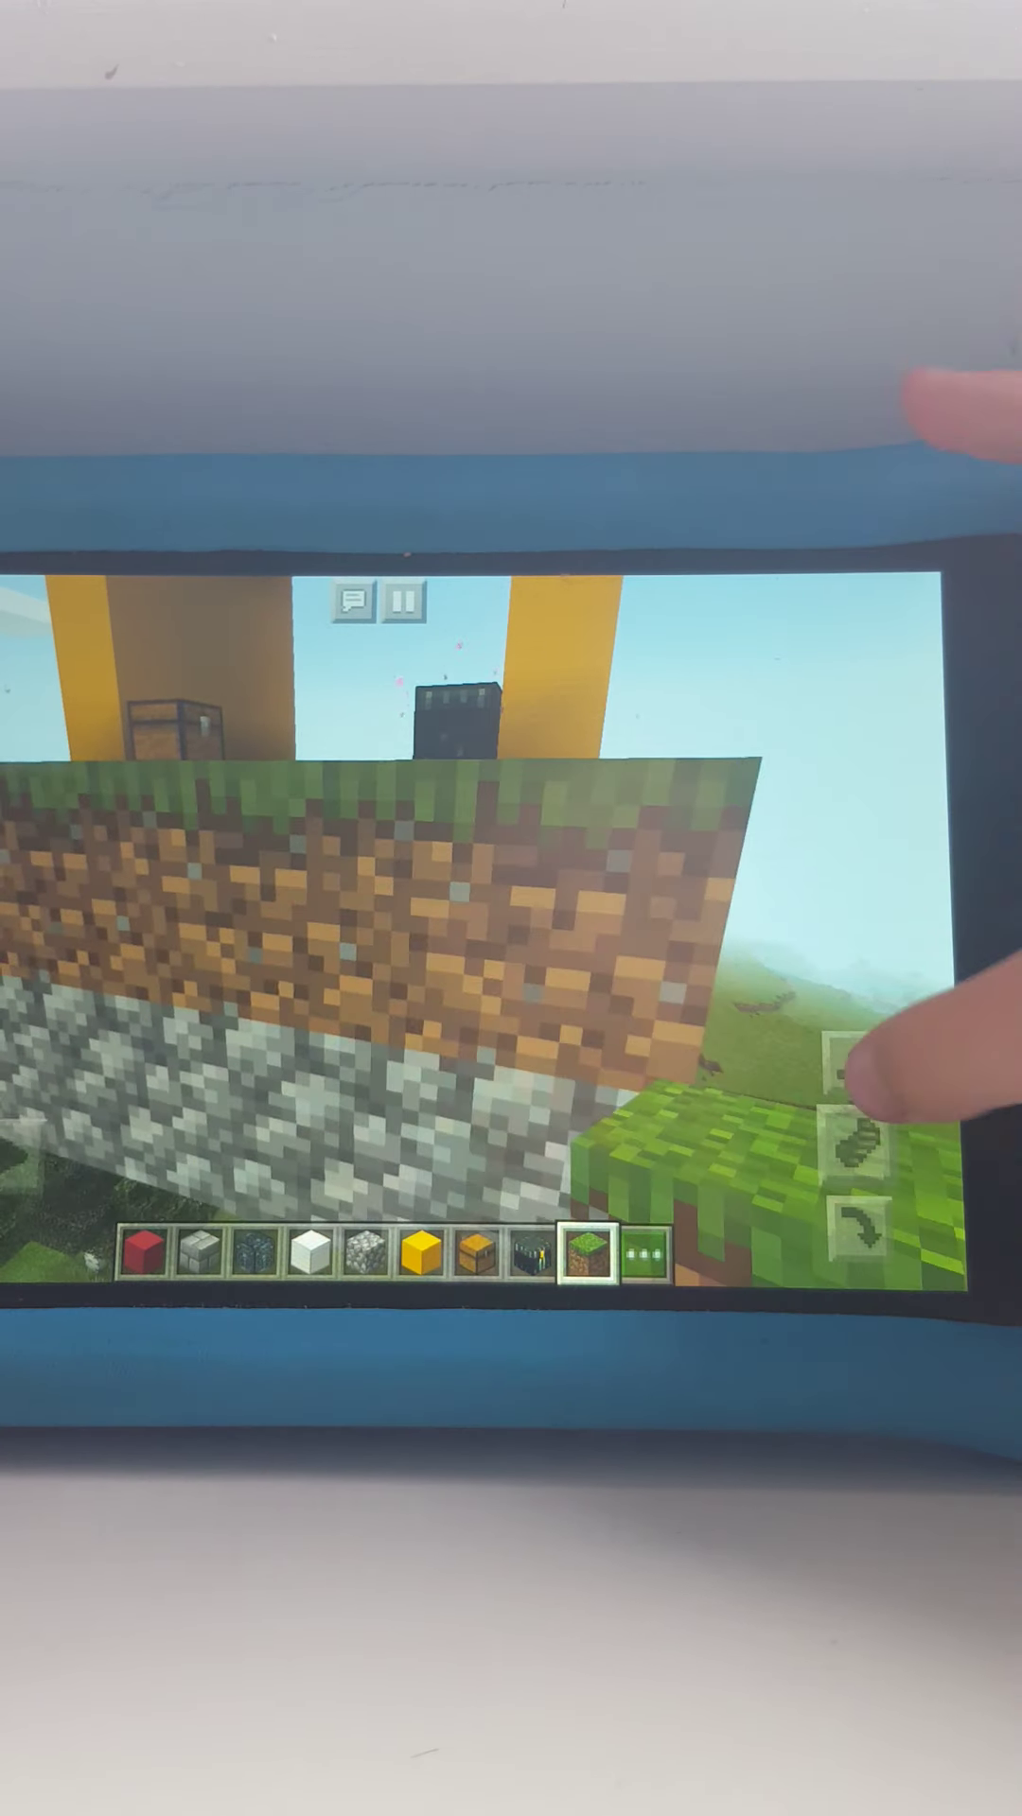
left_click(852, 1057)
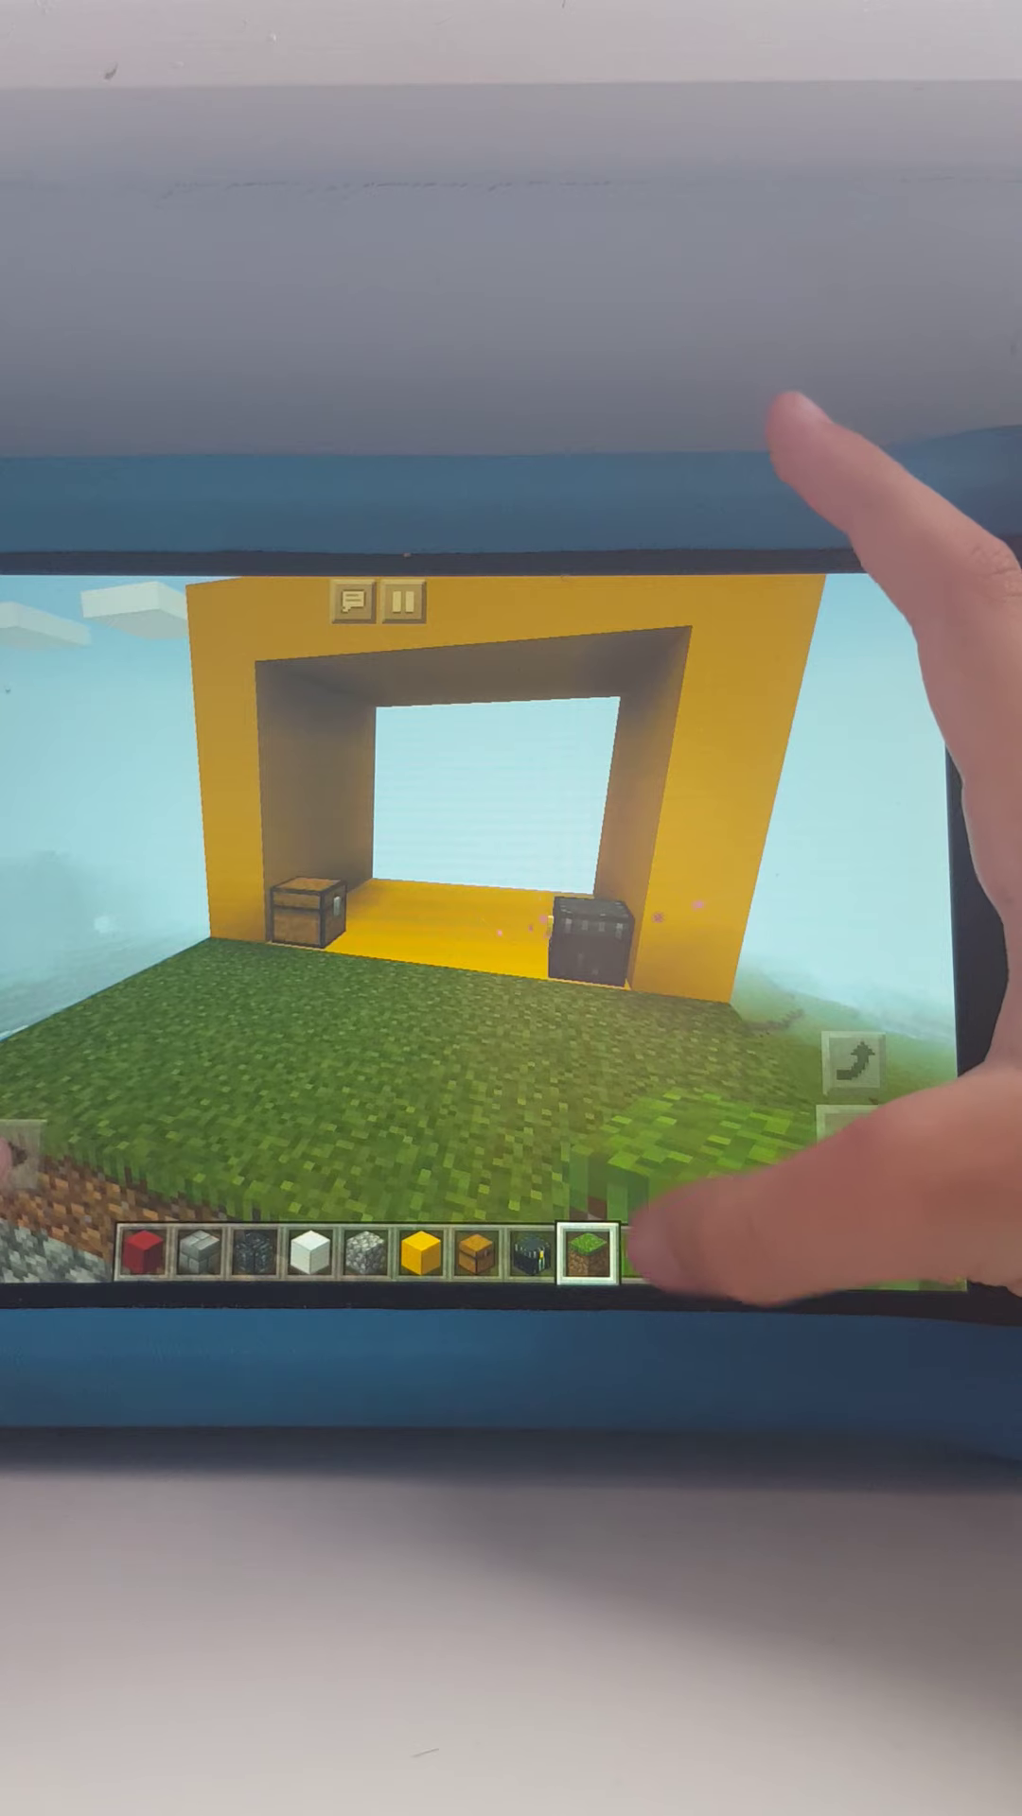